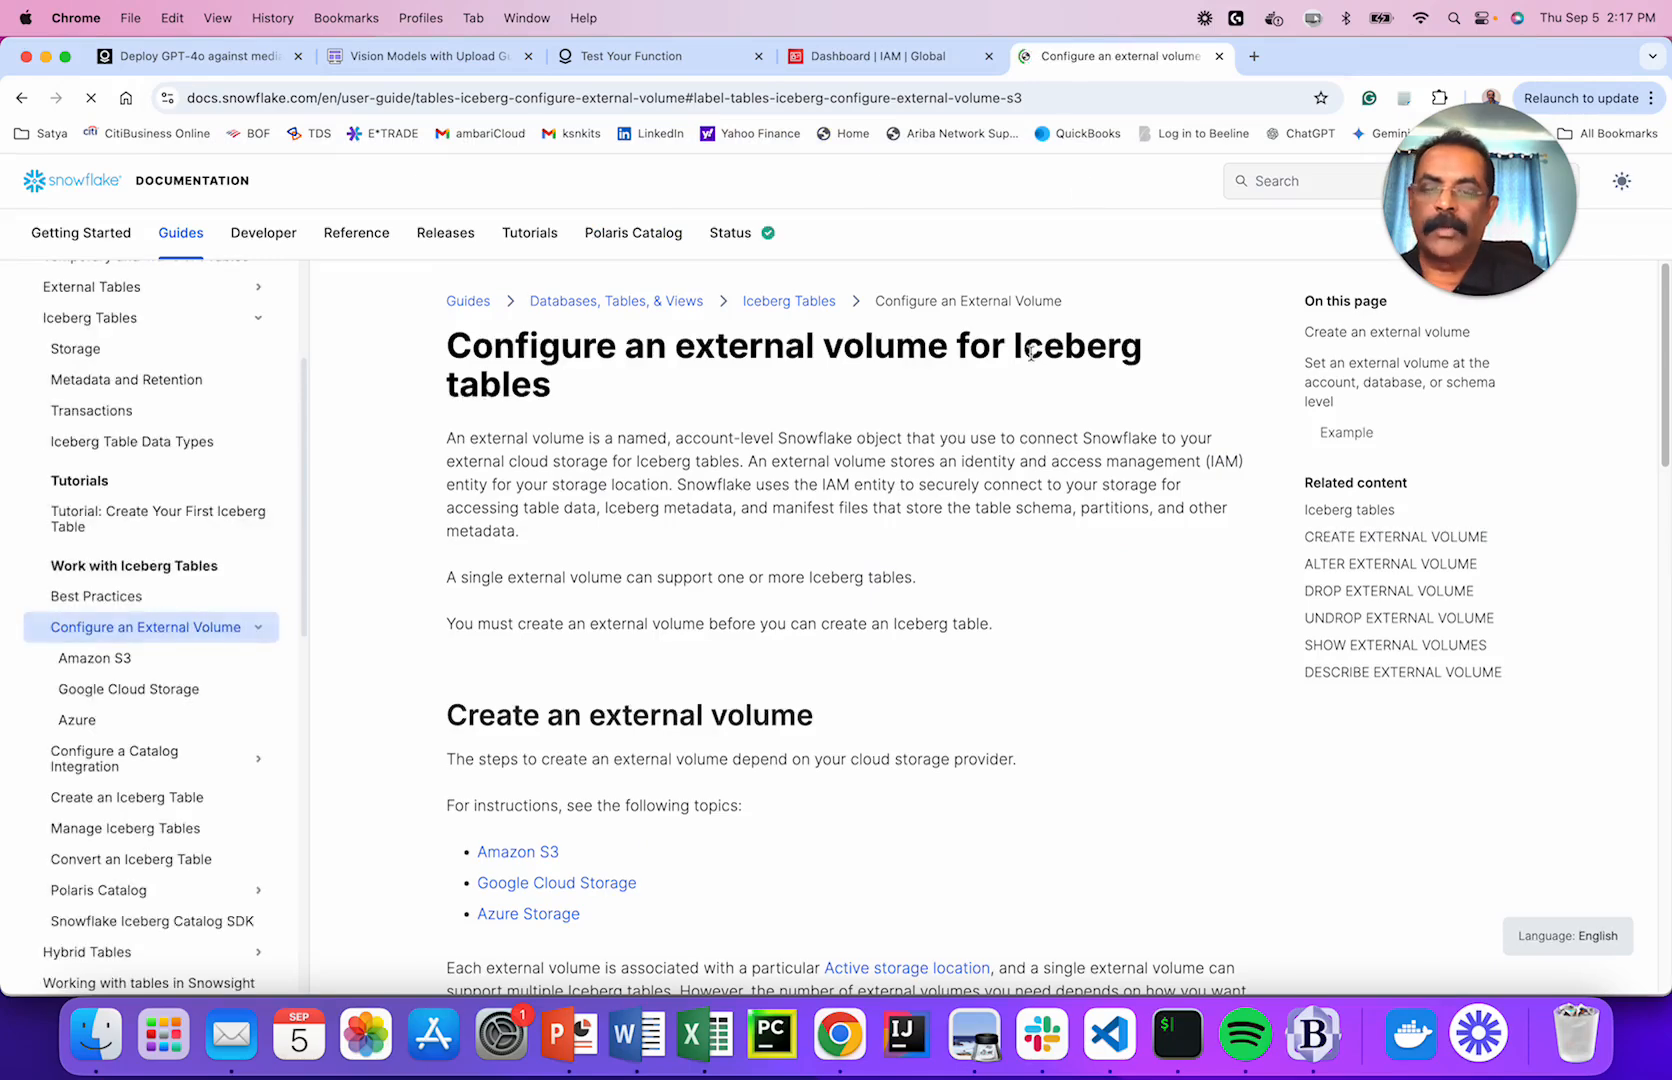
Read Step 1 of the Amazon S3 external volume instructions, then switch to the slides.
click(512, 855)
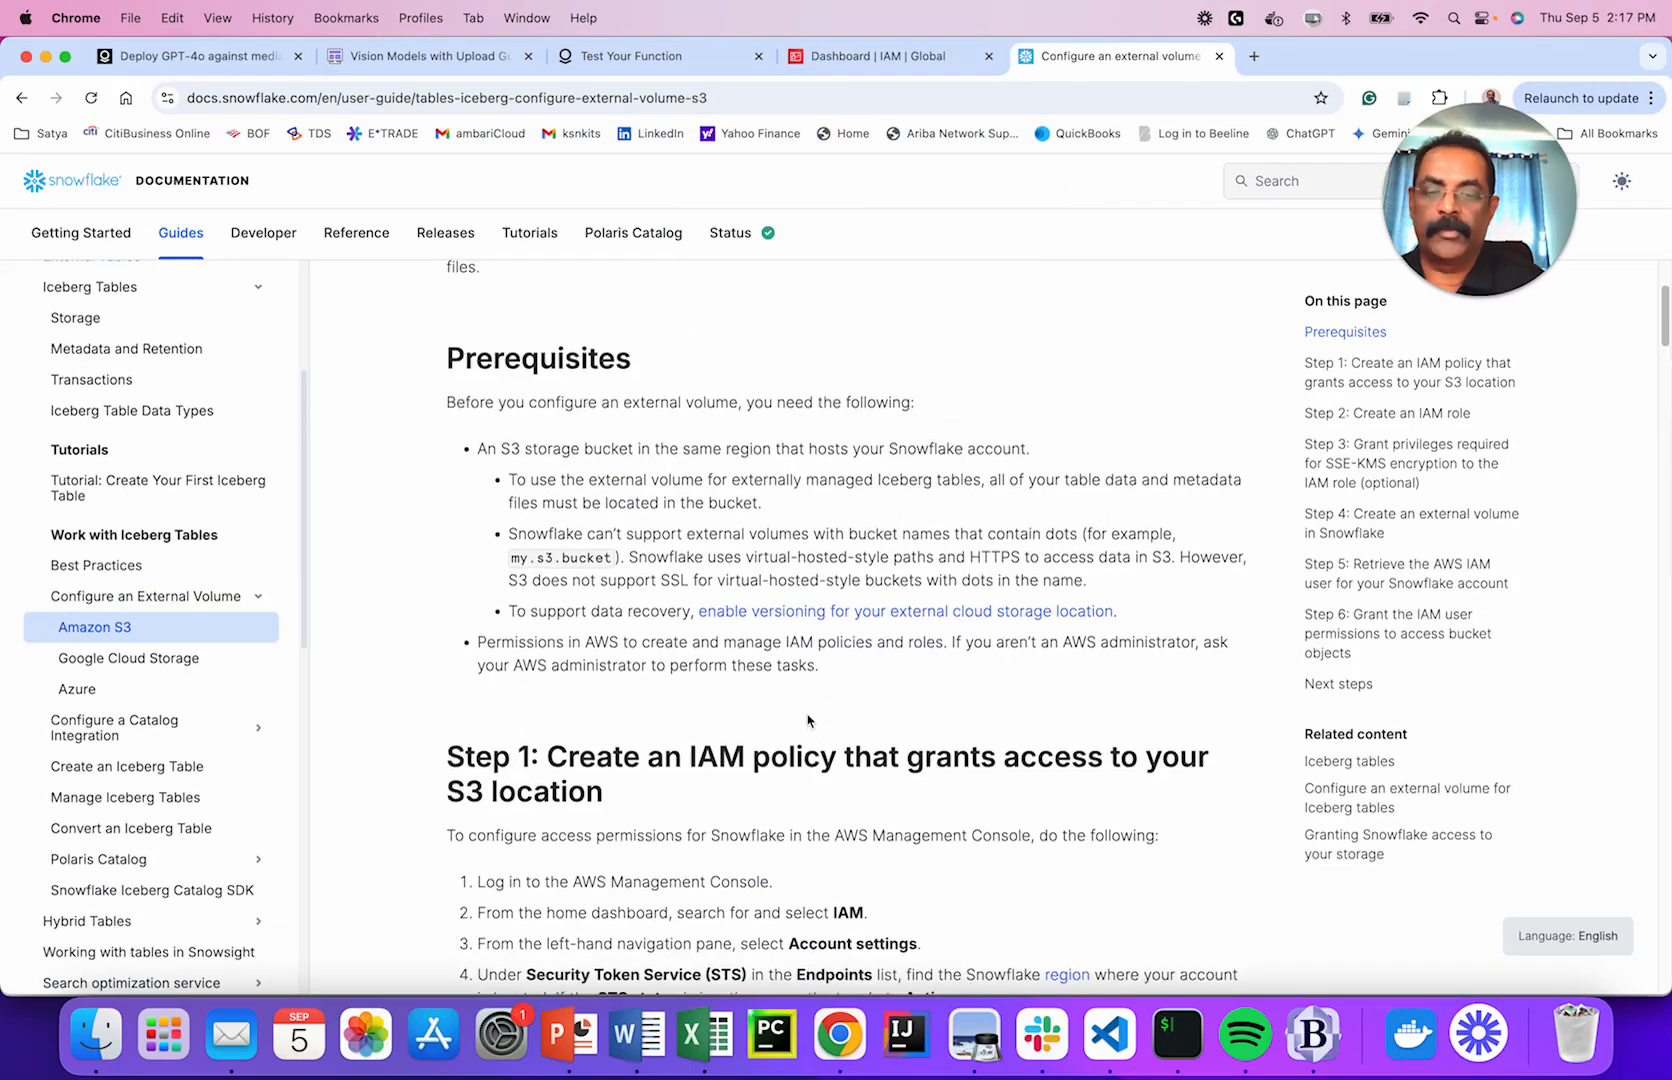
scroll(1125, 880, down, 5)
scroll(1125, 880, down, 3)
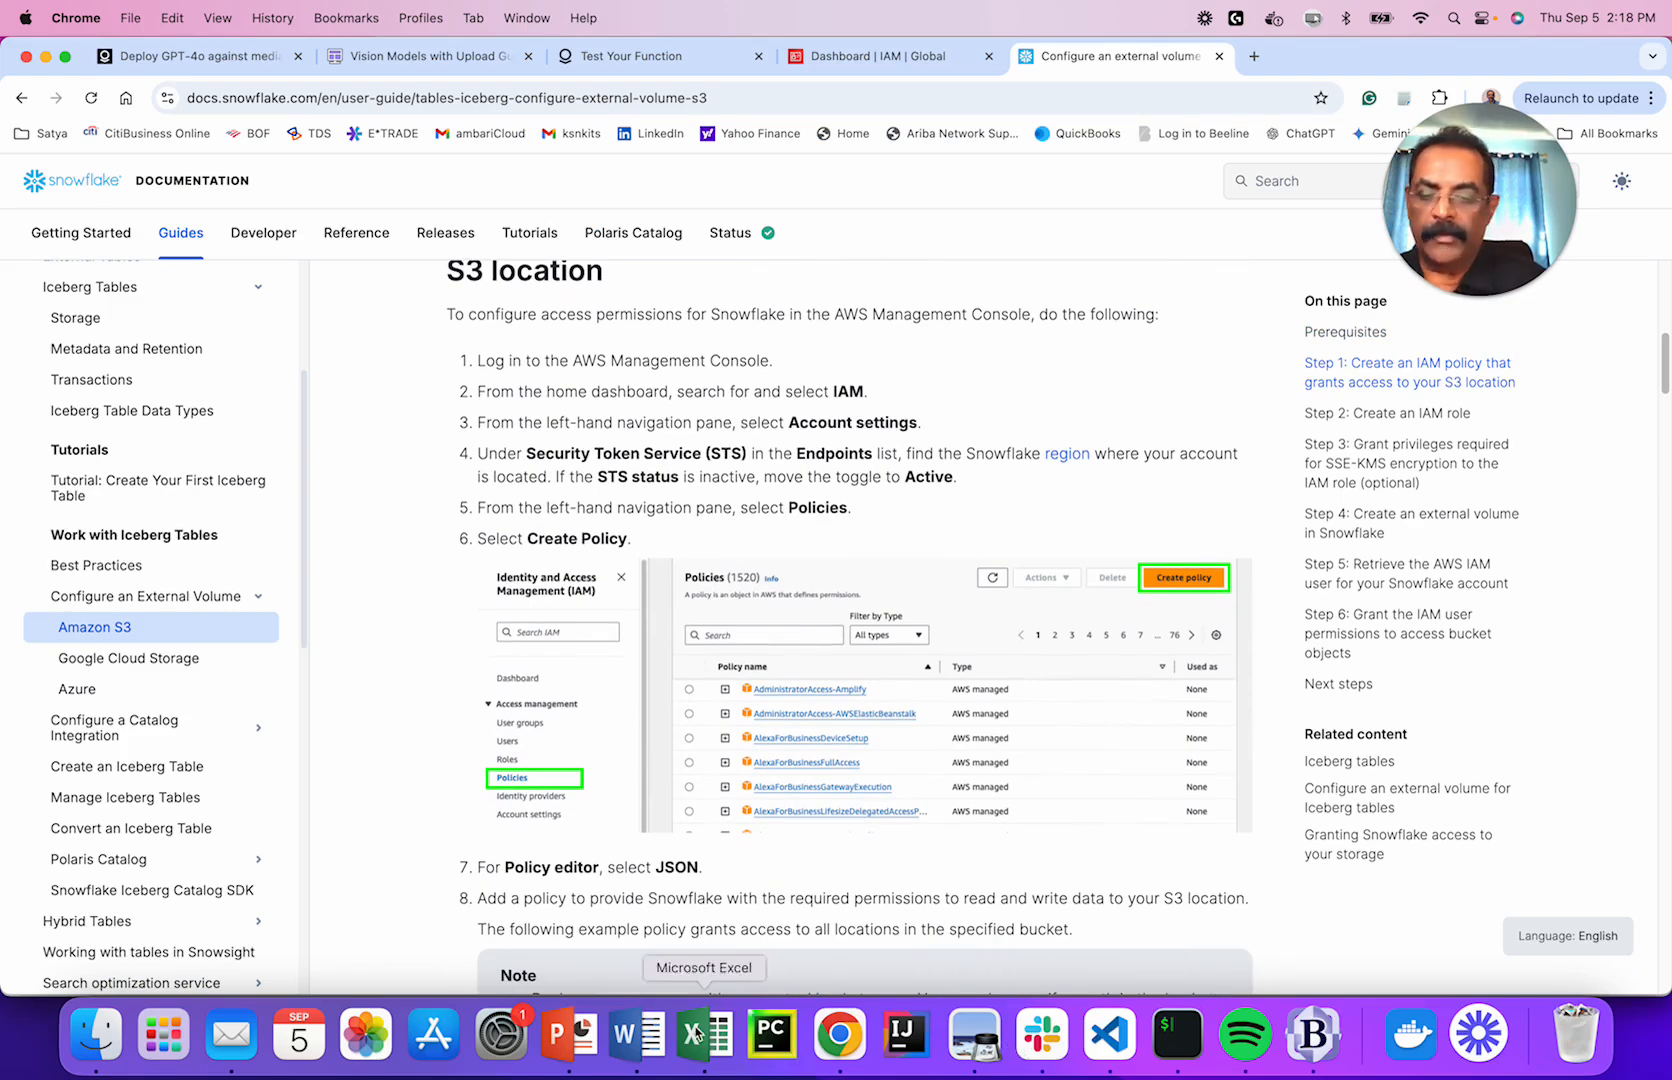
click(568, 1035)
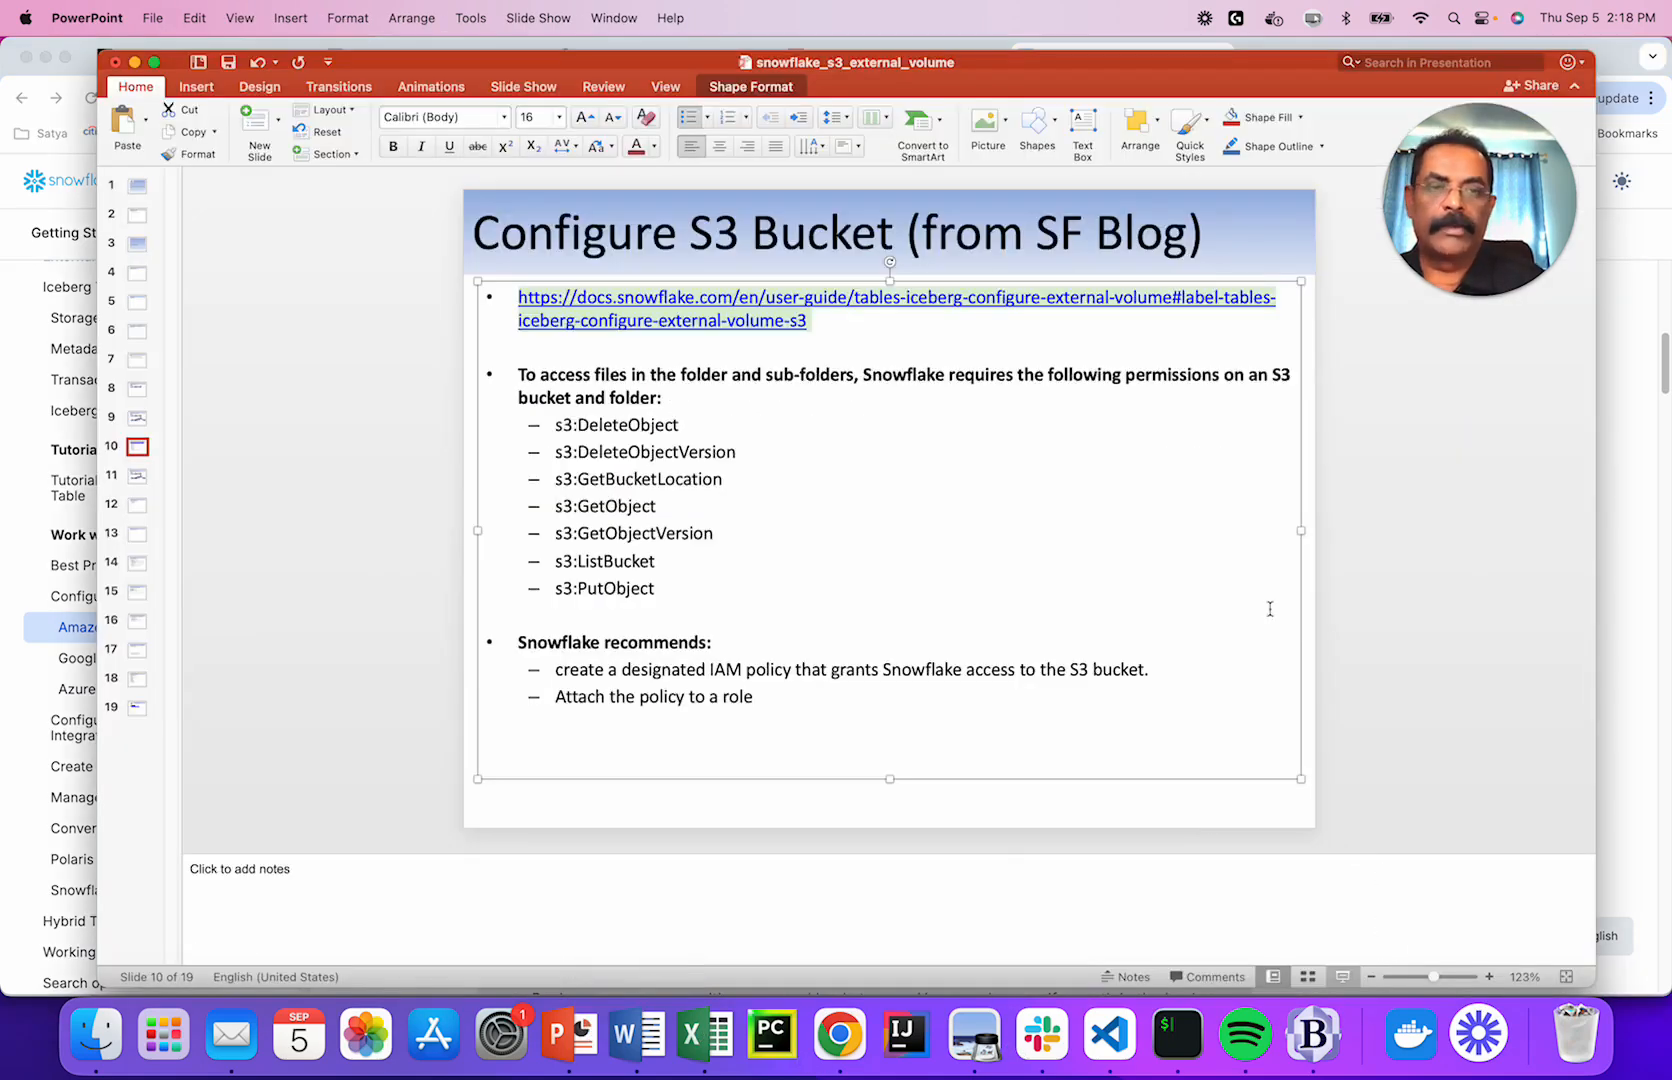
Present the 'Configure S3 Bucket (from SF Blog)' slide full screen, listing seven S3 permissions.
drag(1145, 62, 1138, 49)
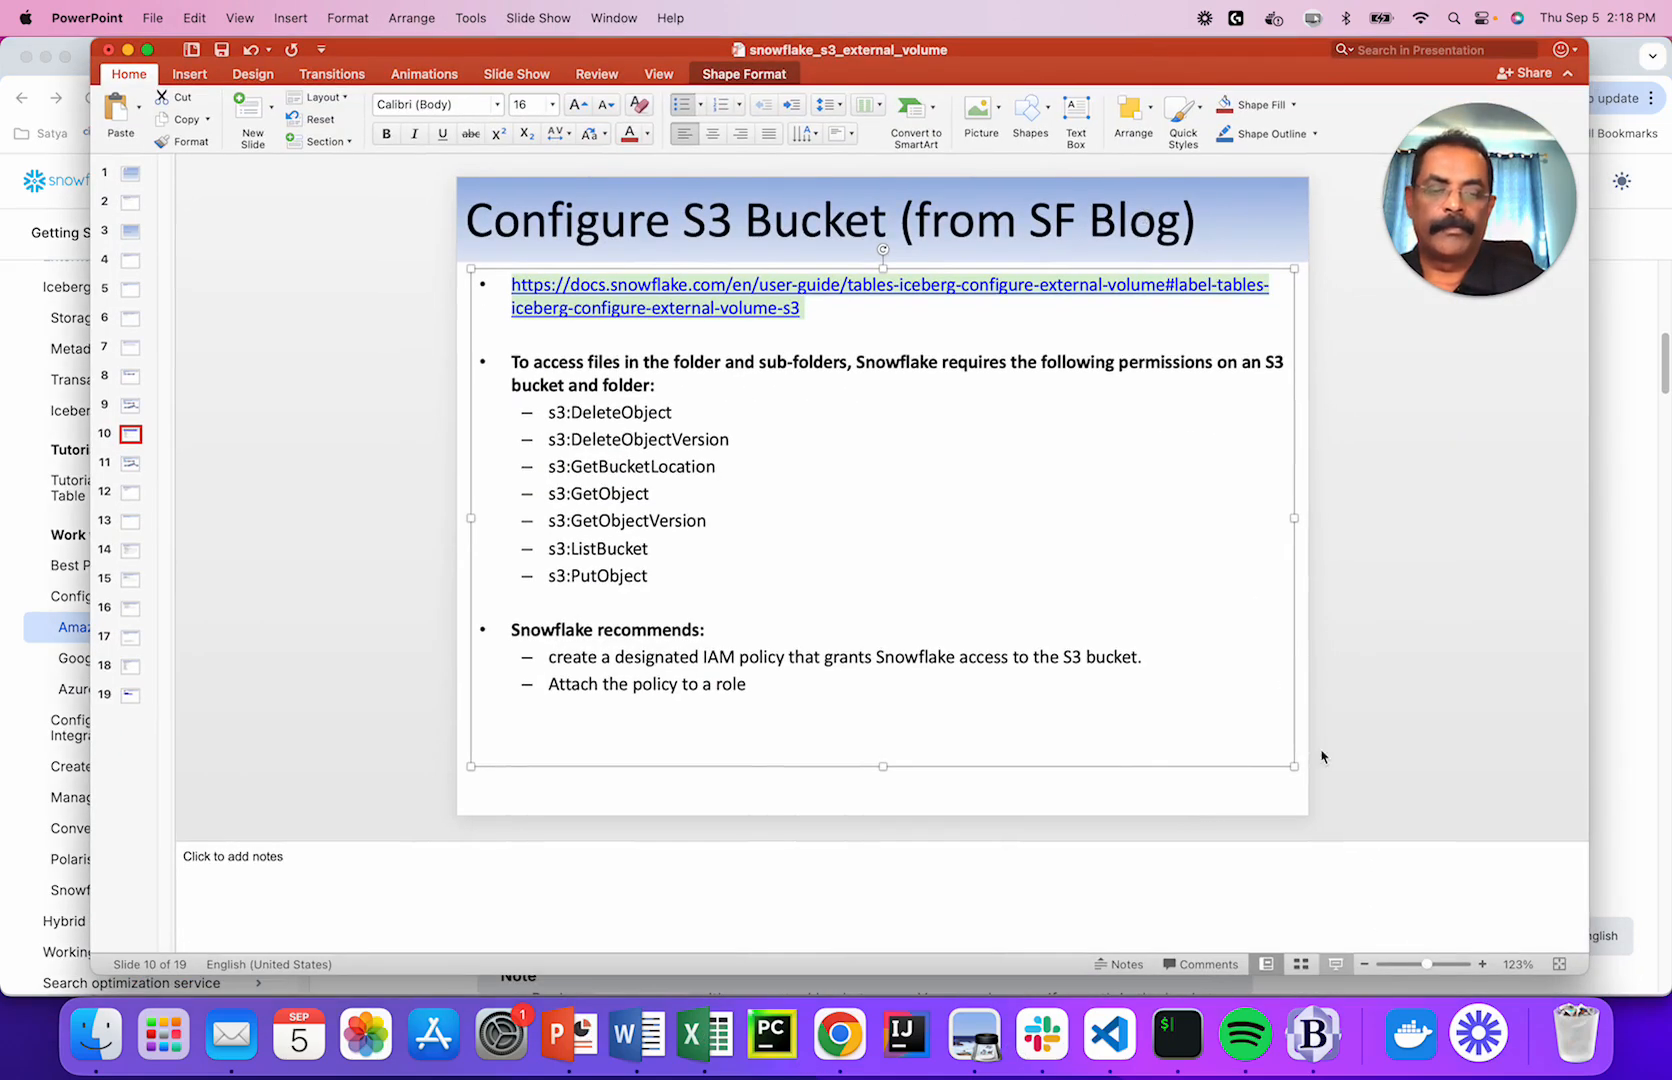
click(1335, 964)
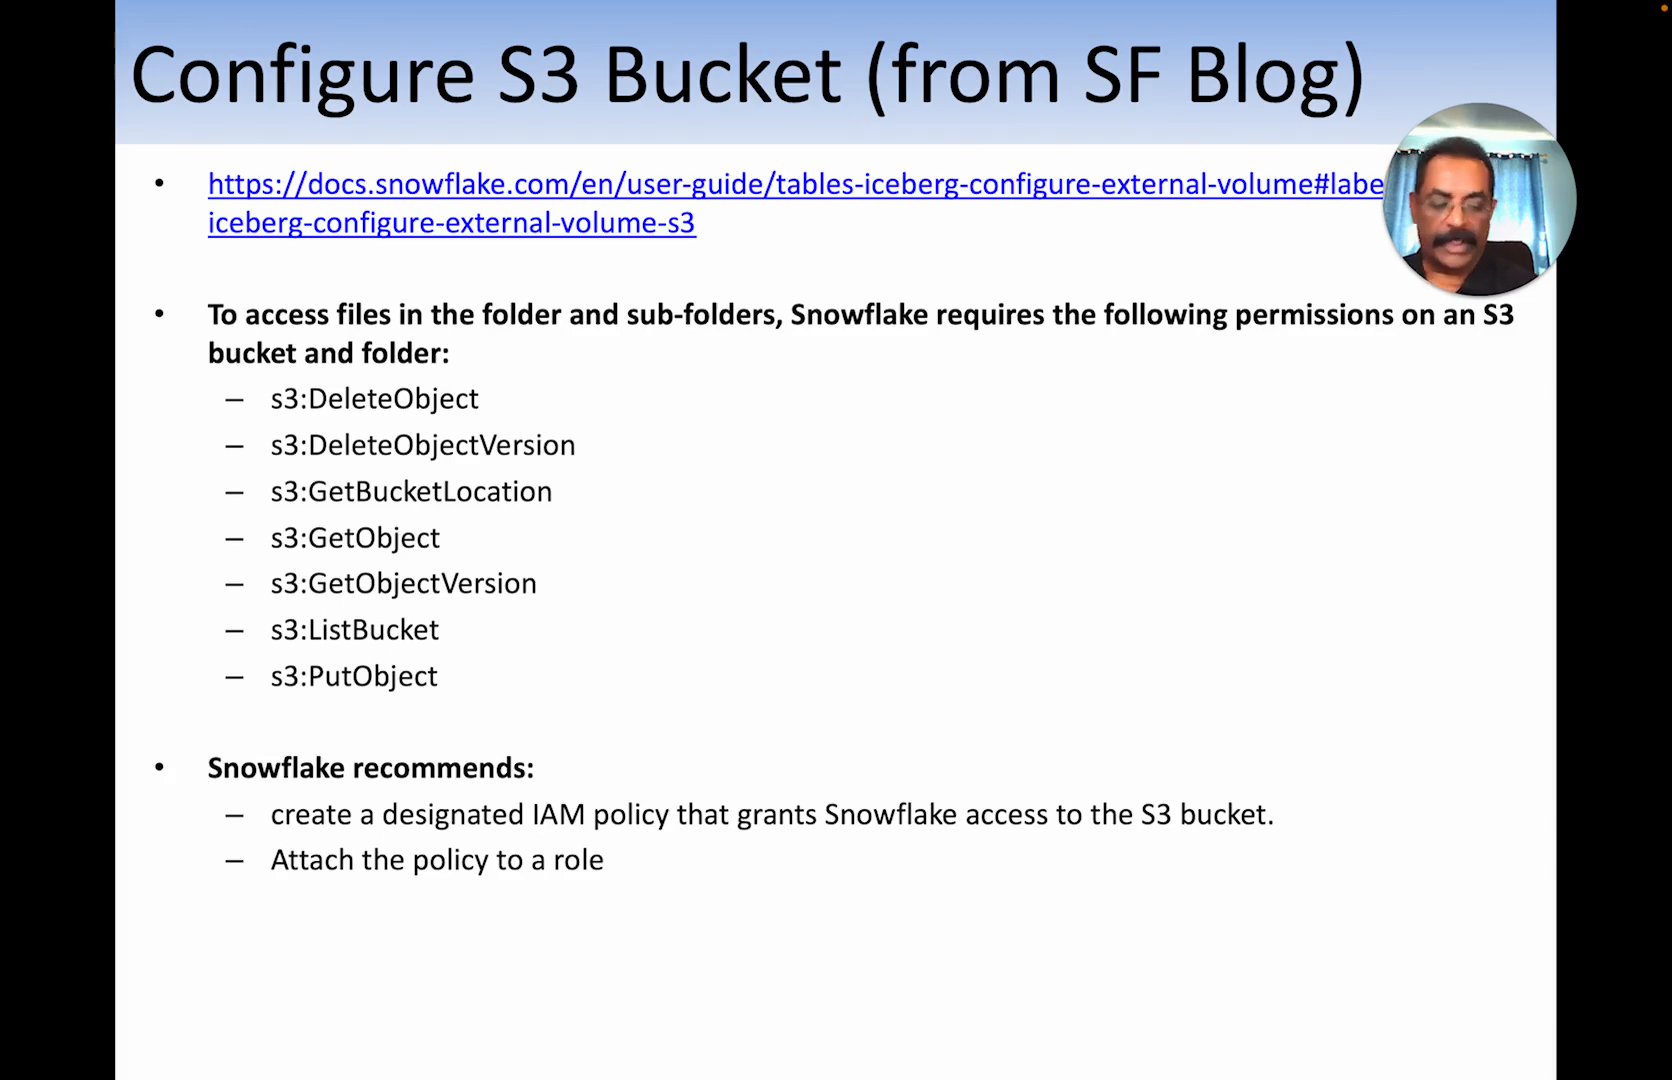
key(super+Tab)
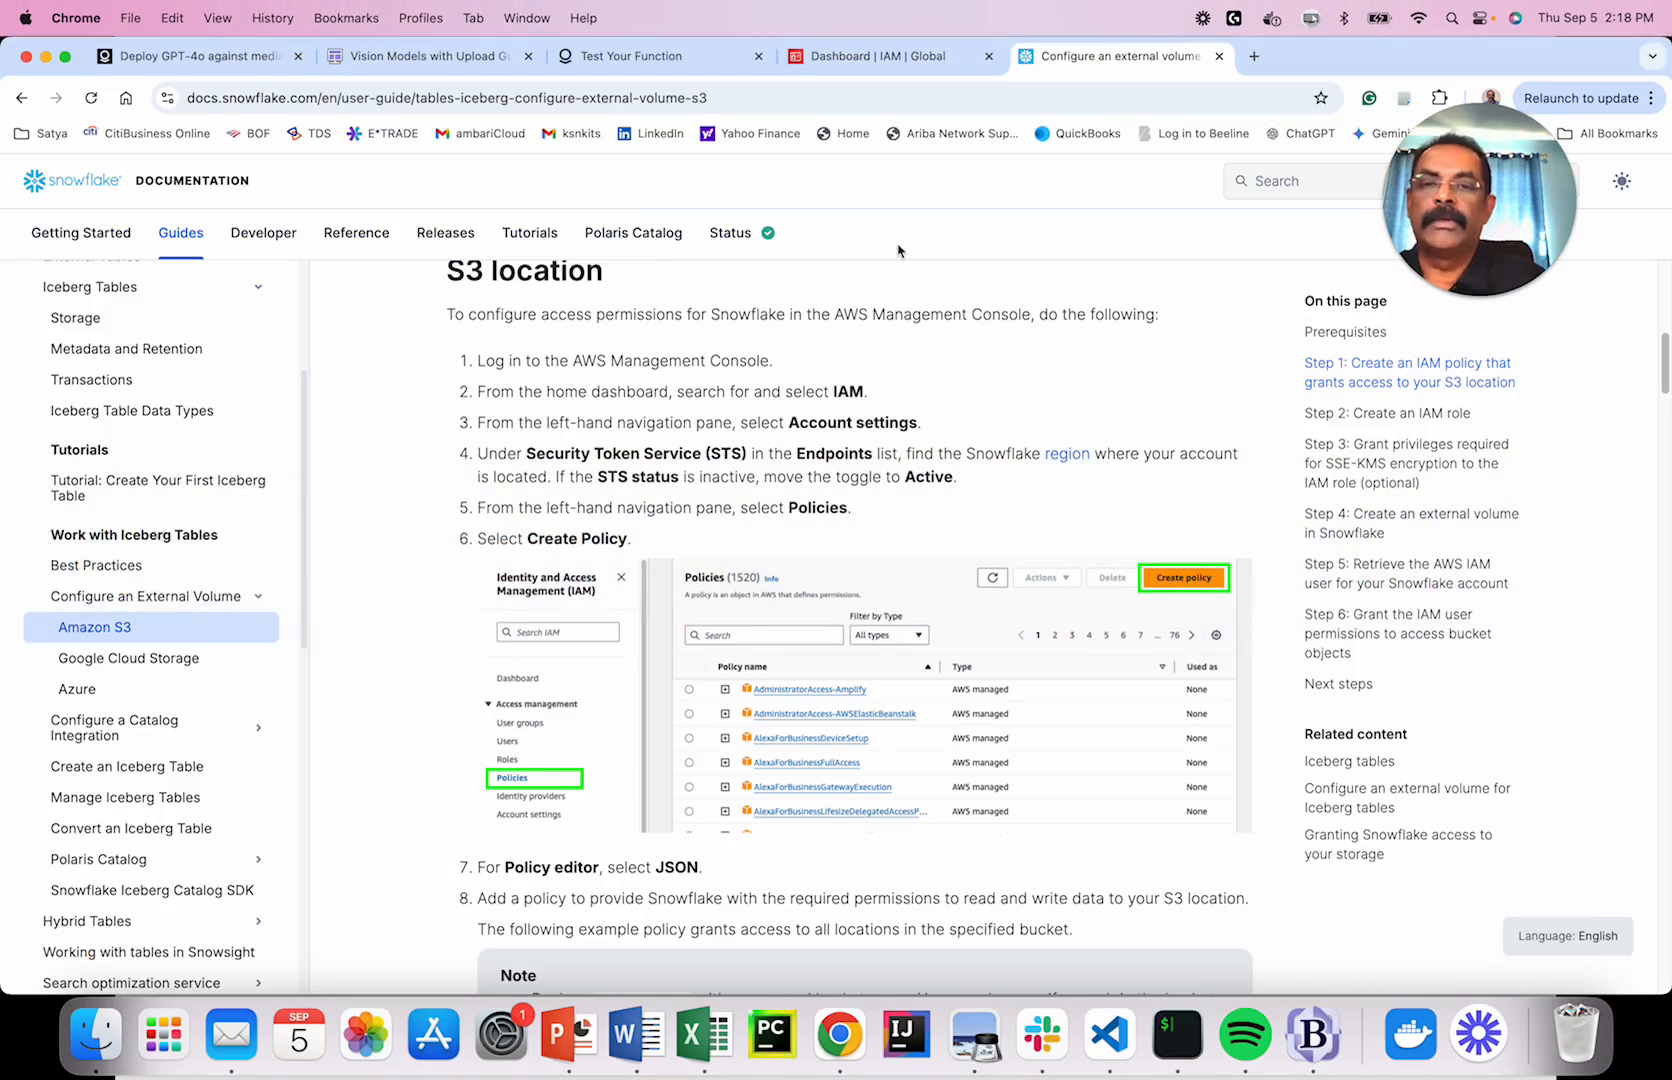
Review the snowflake_access policy found by searching 'snow', then start a new policy.
click(896, 57)
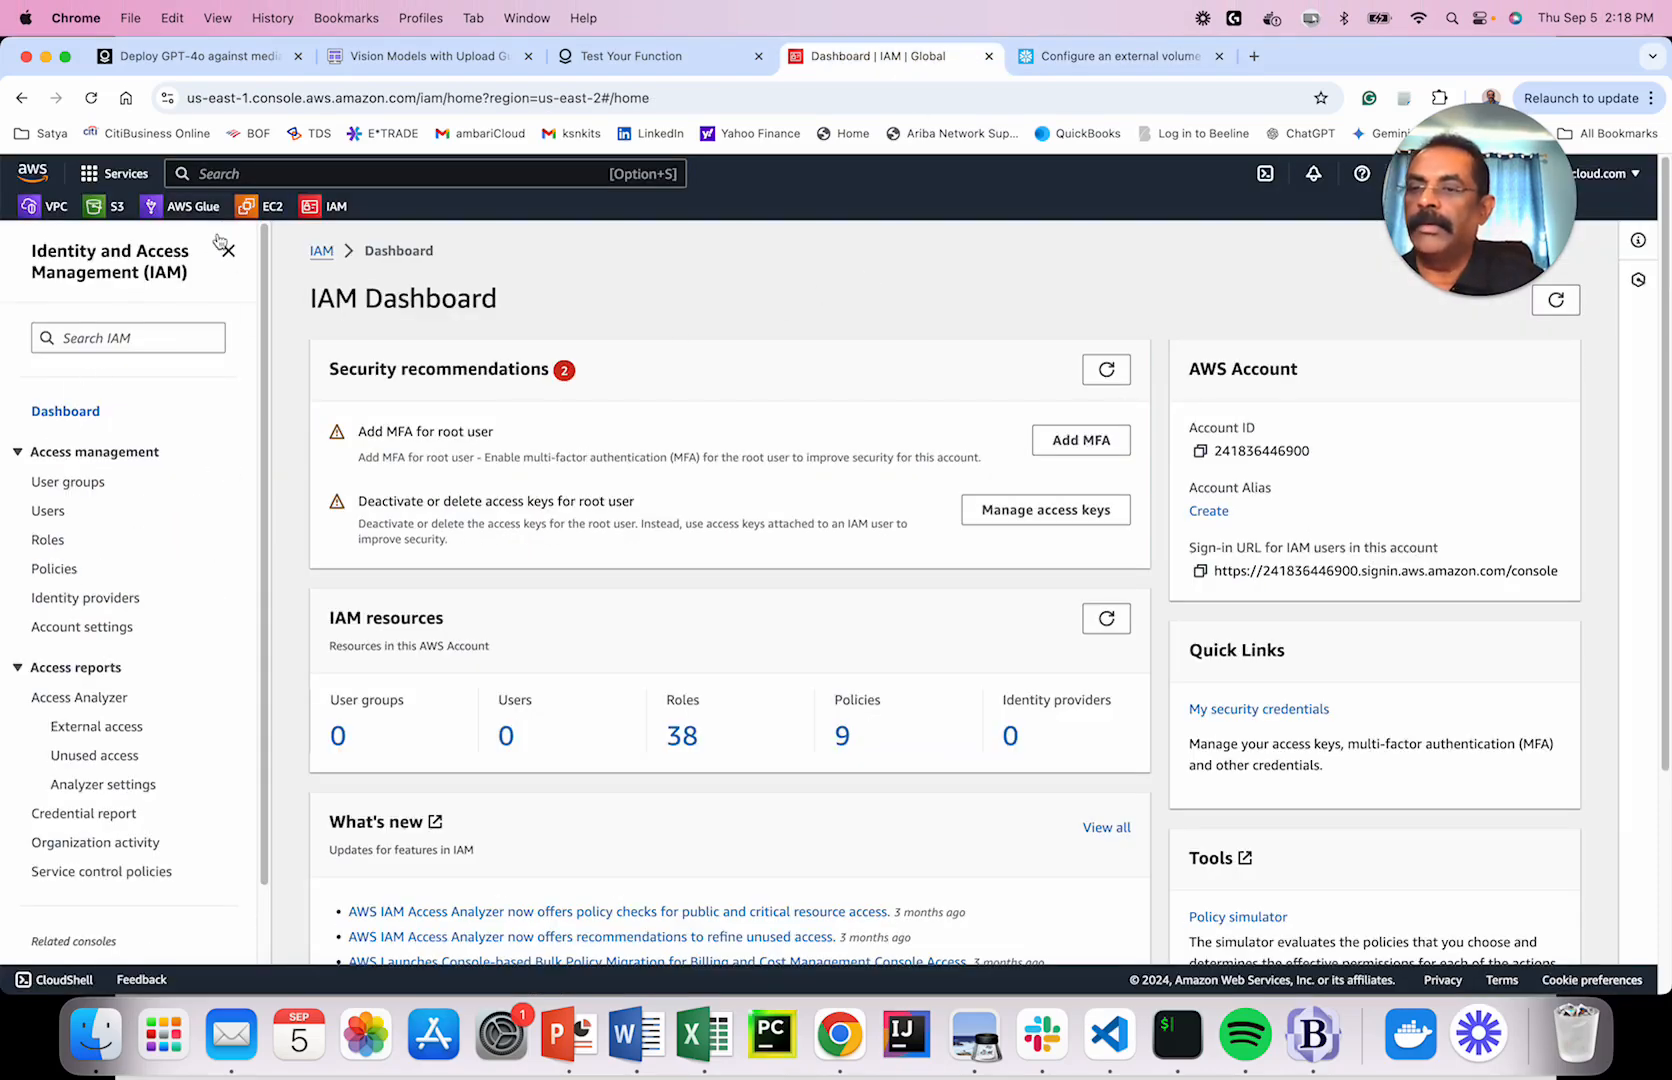
click(335, 209)
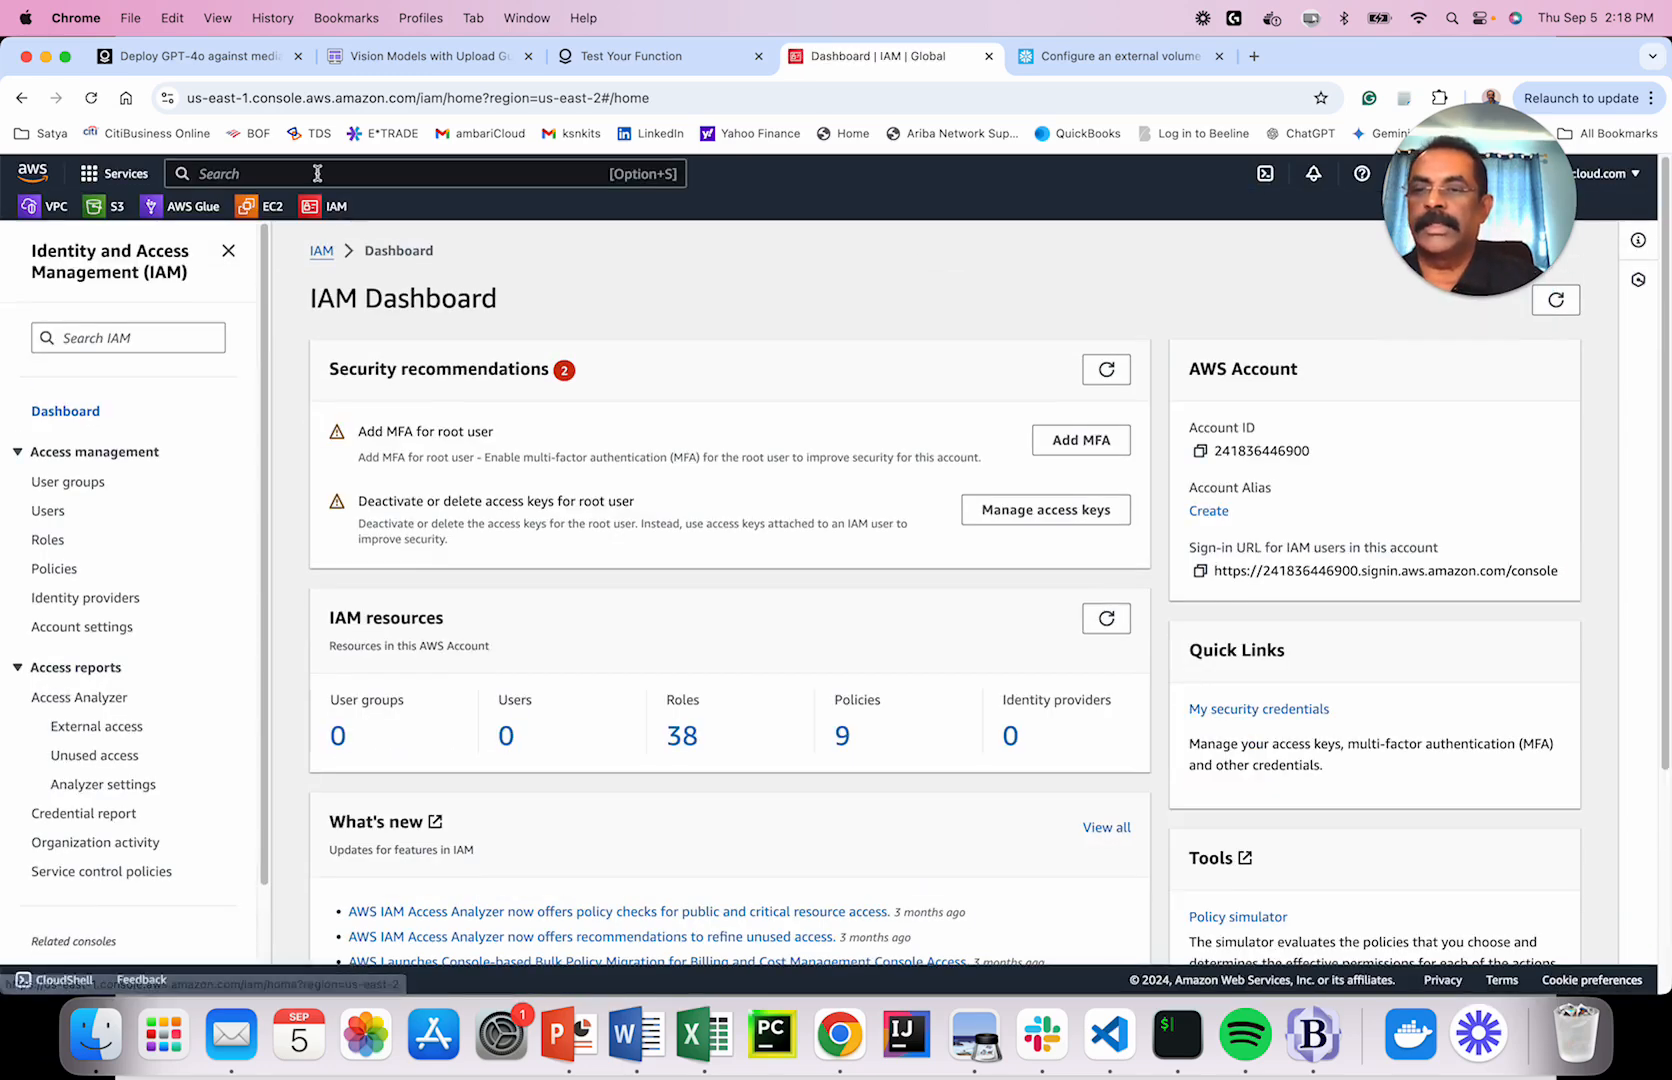
click(321, 182)
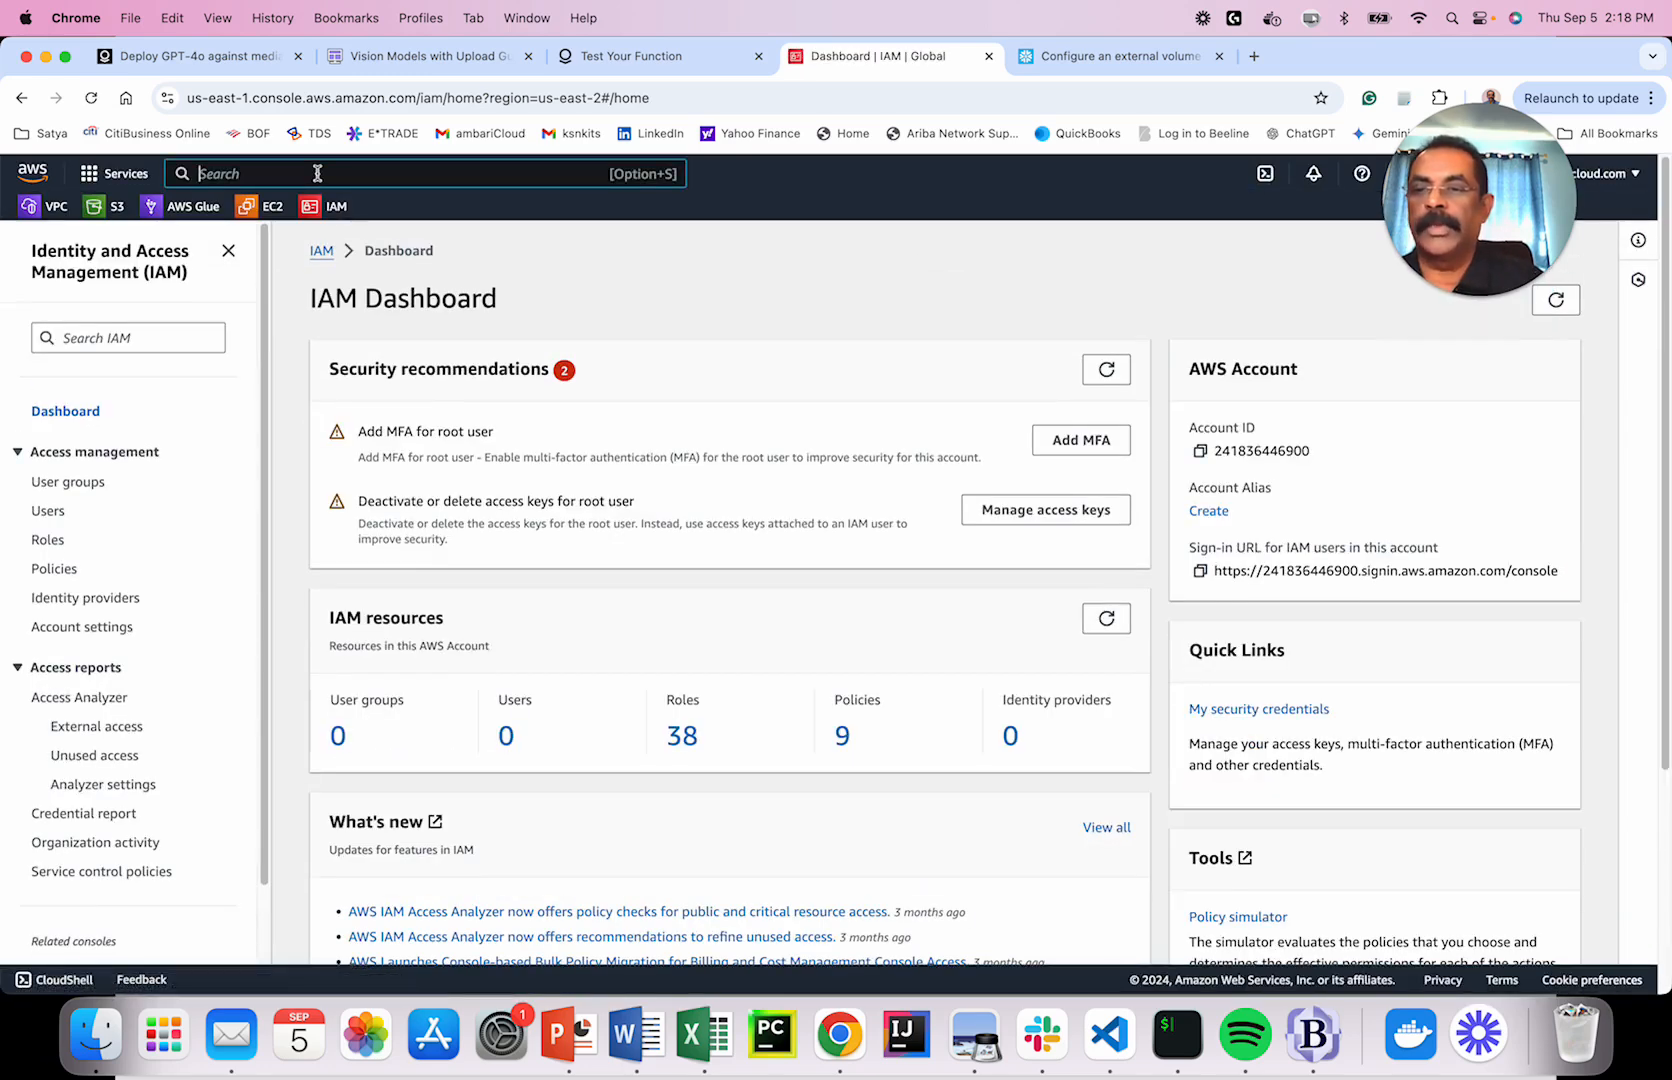
click(57, 569)
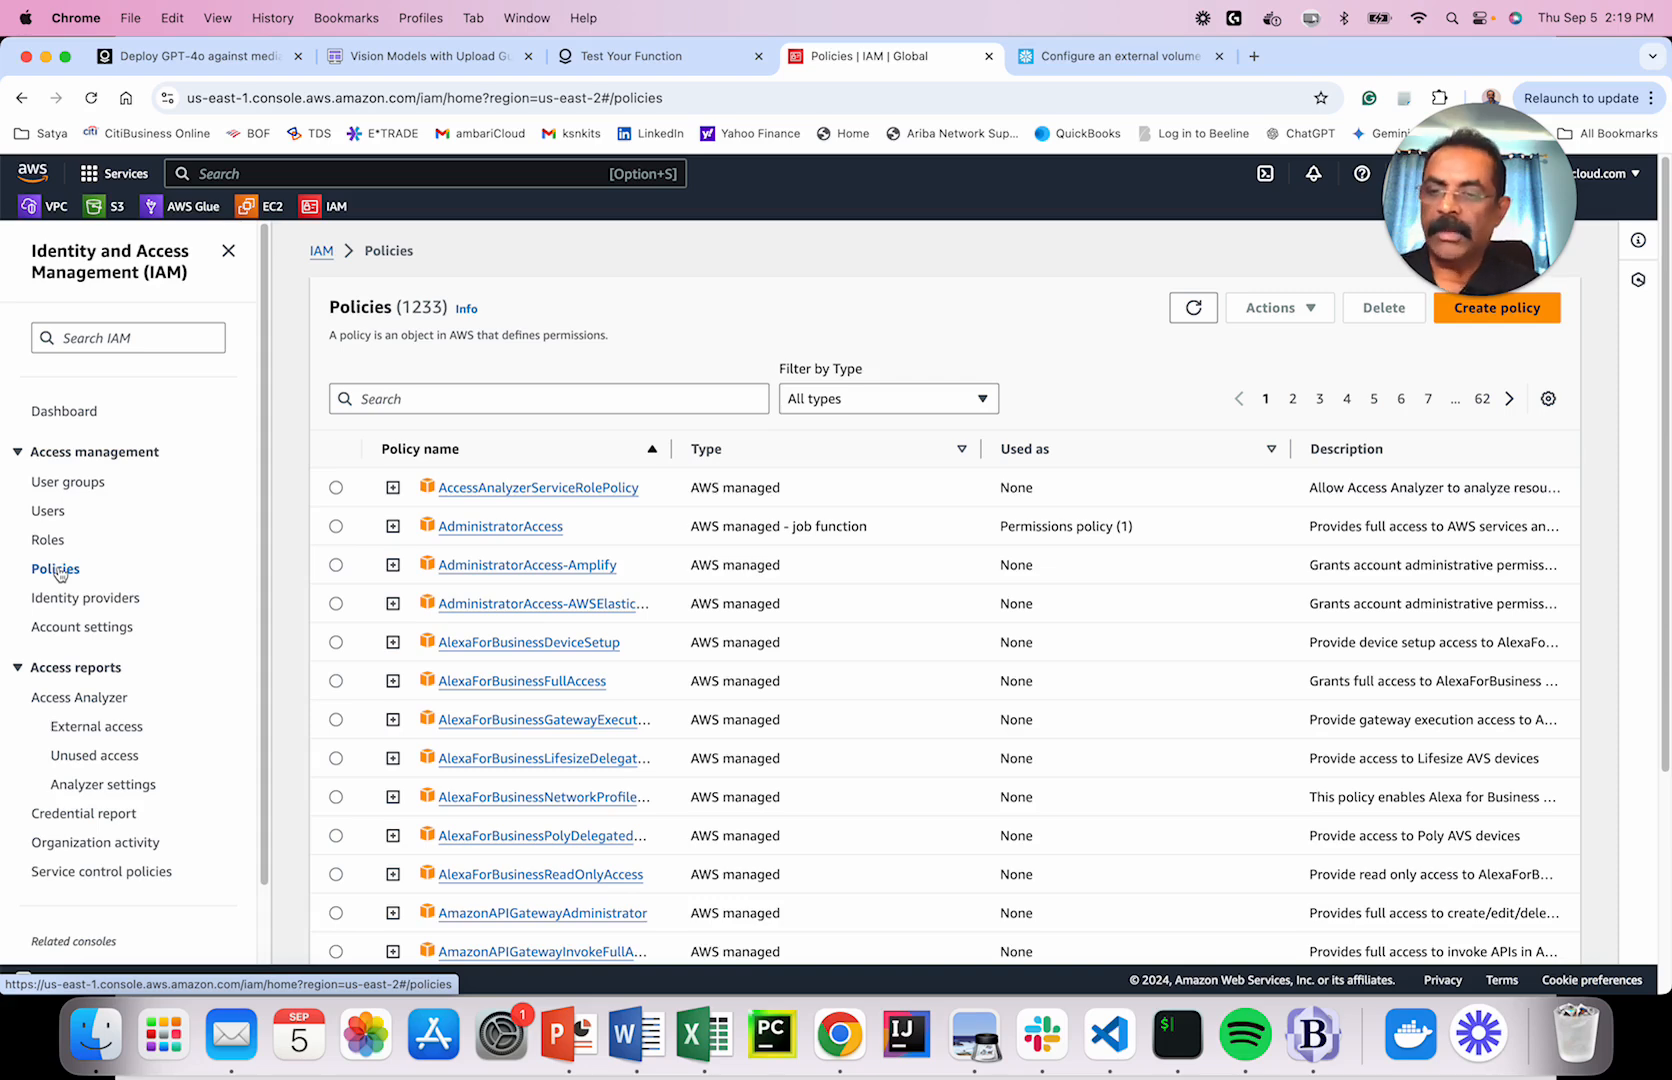
click(418, 399)
text(sn)
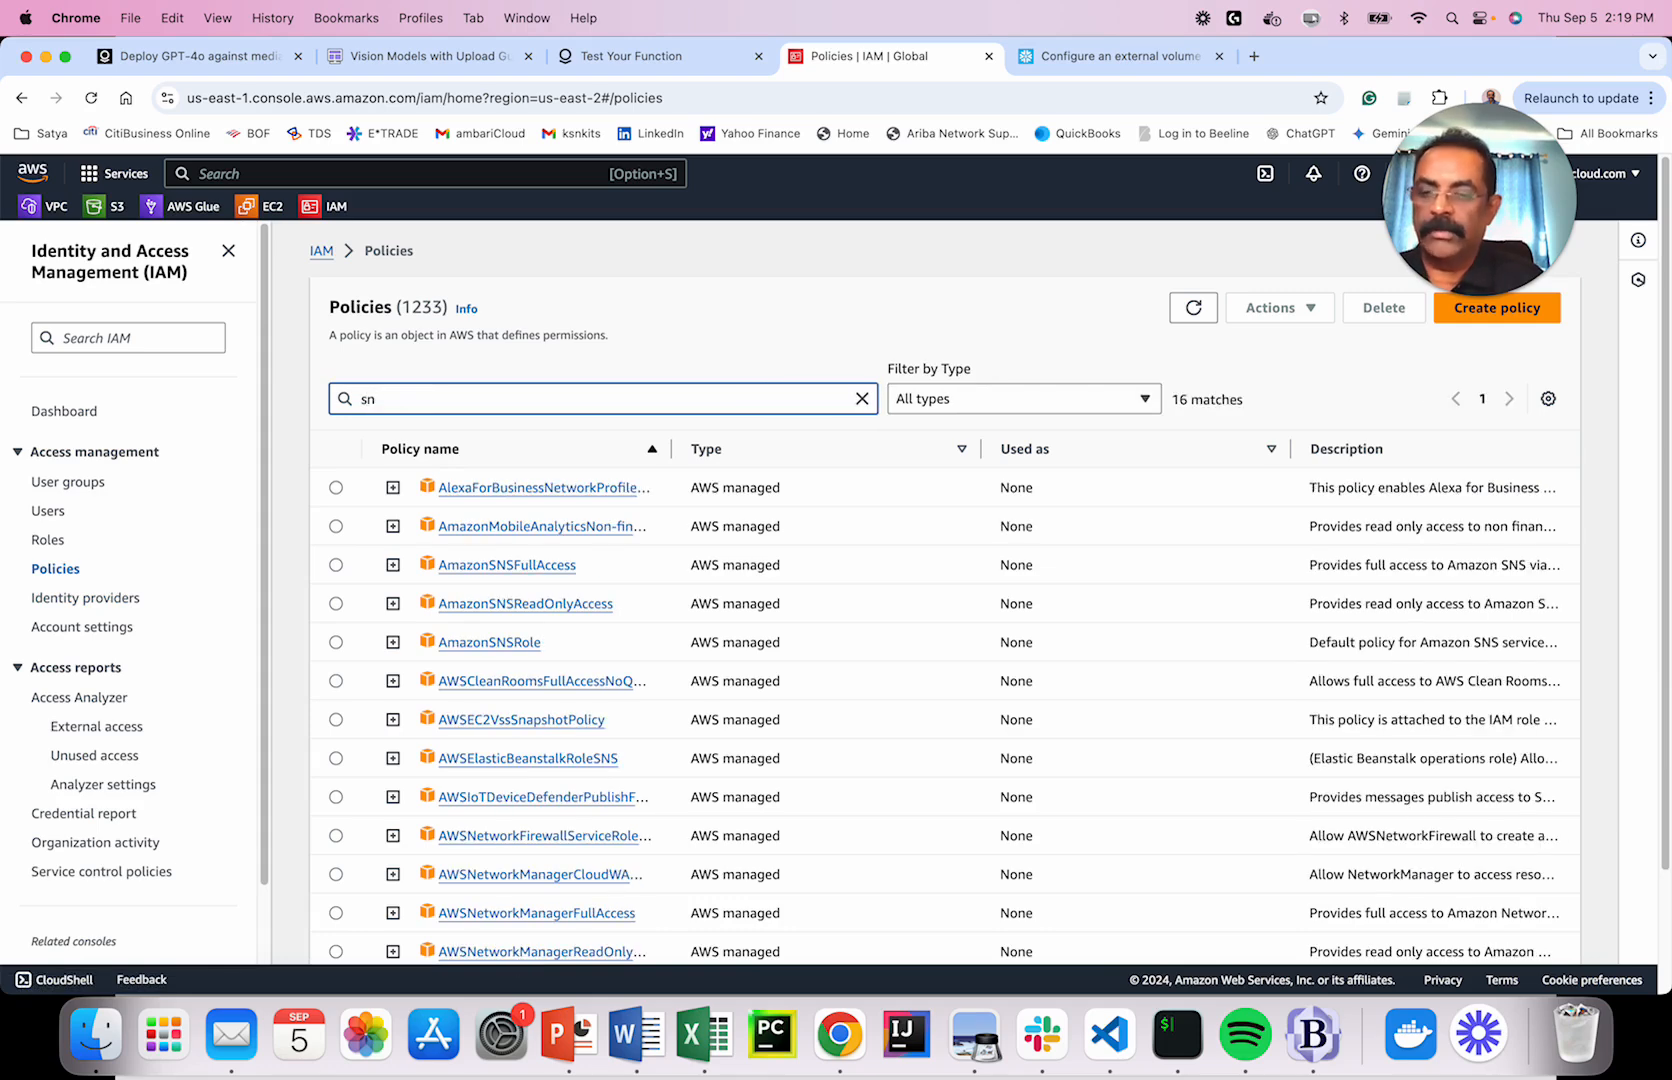
text(ow)
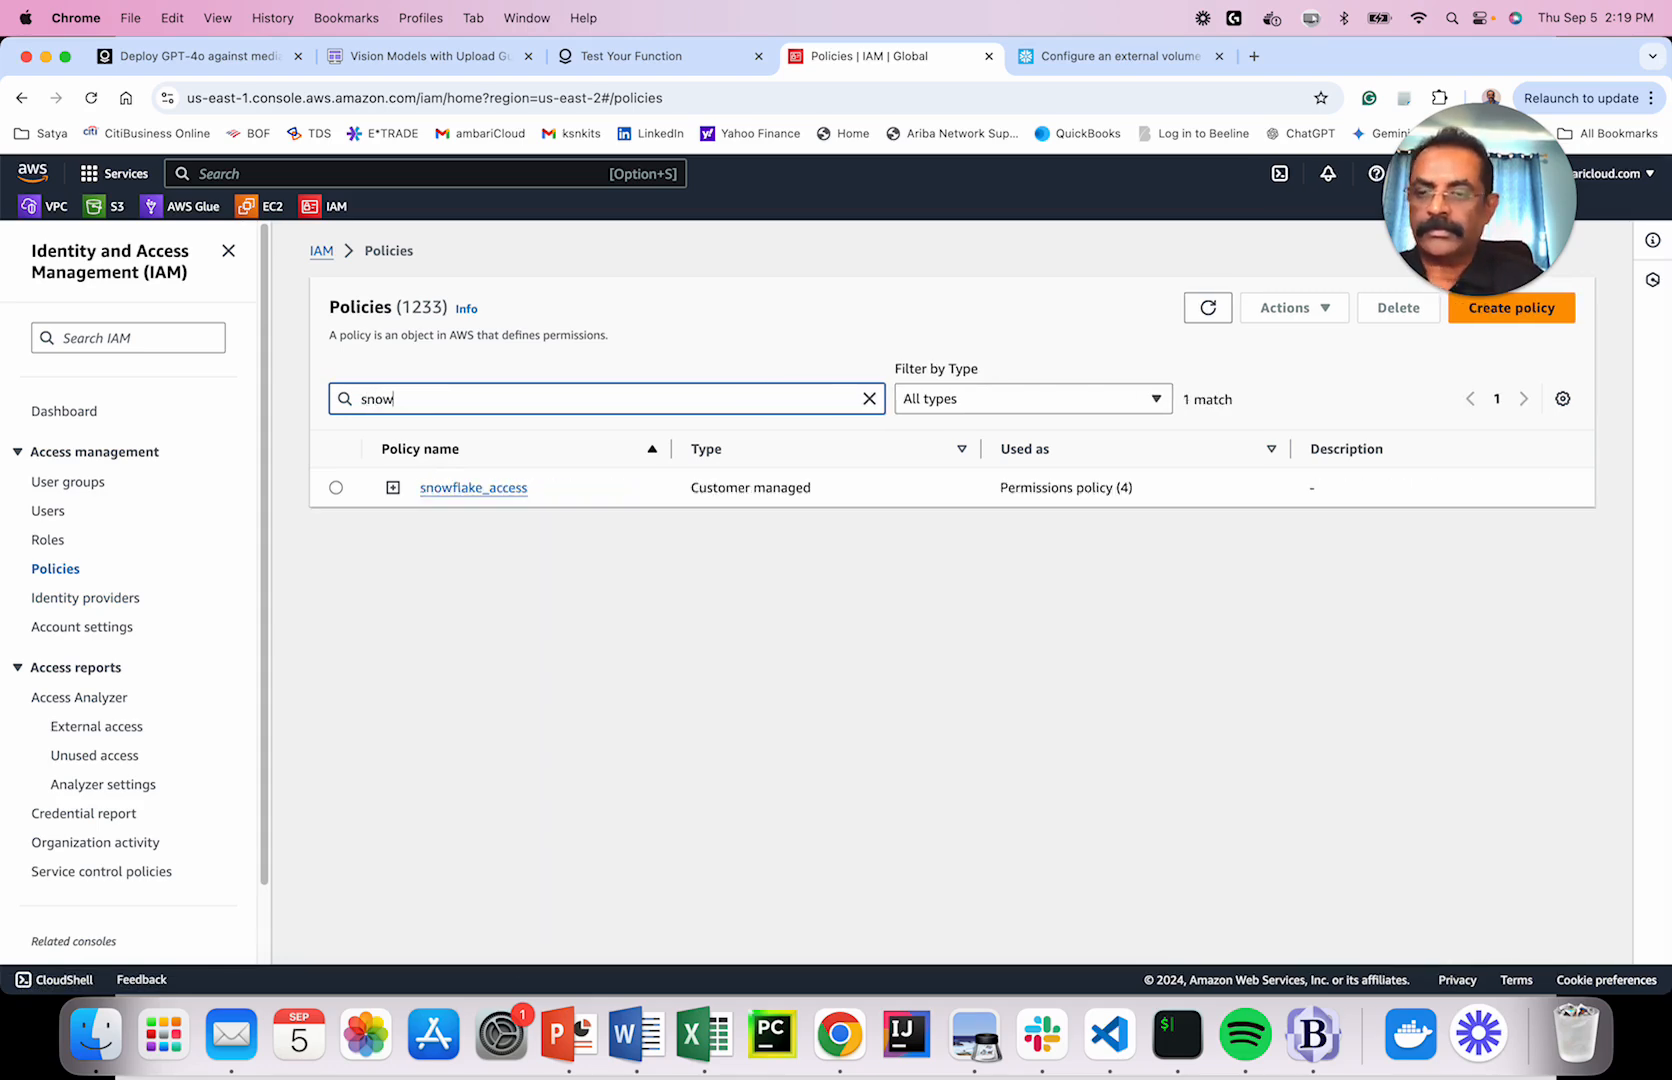
click(474, 489)
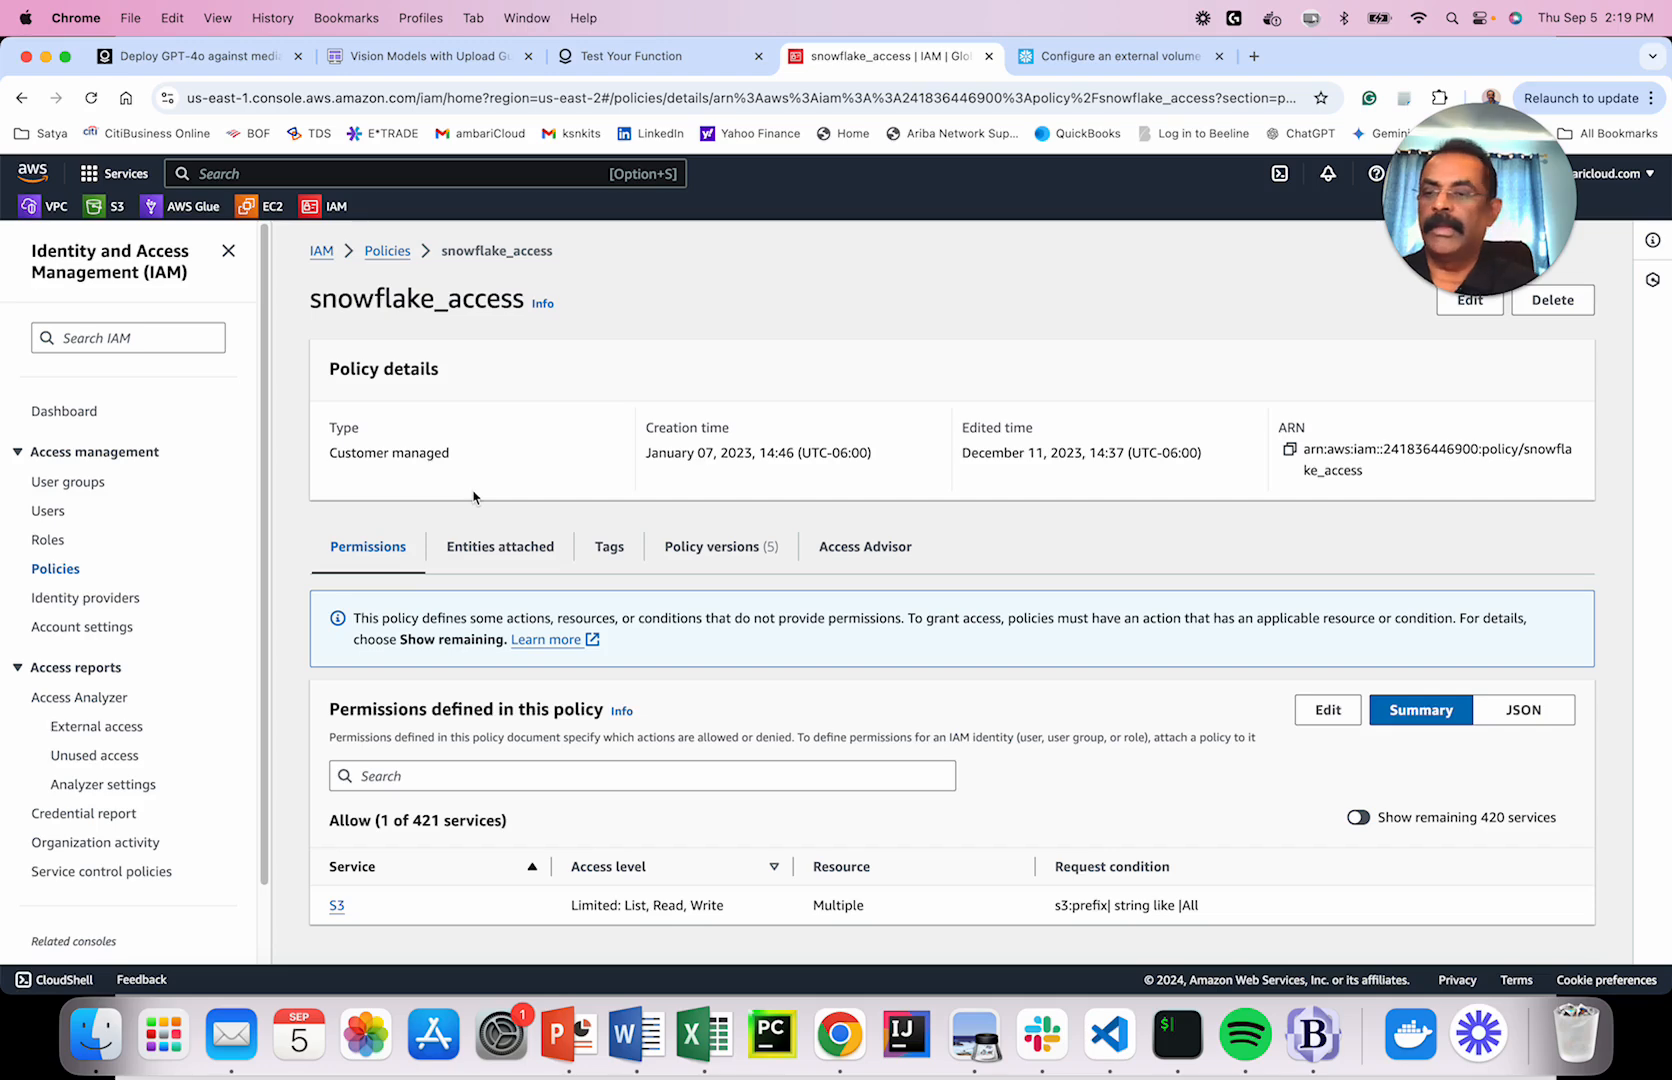
click(57, 570)
click(1509, 312)
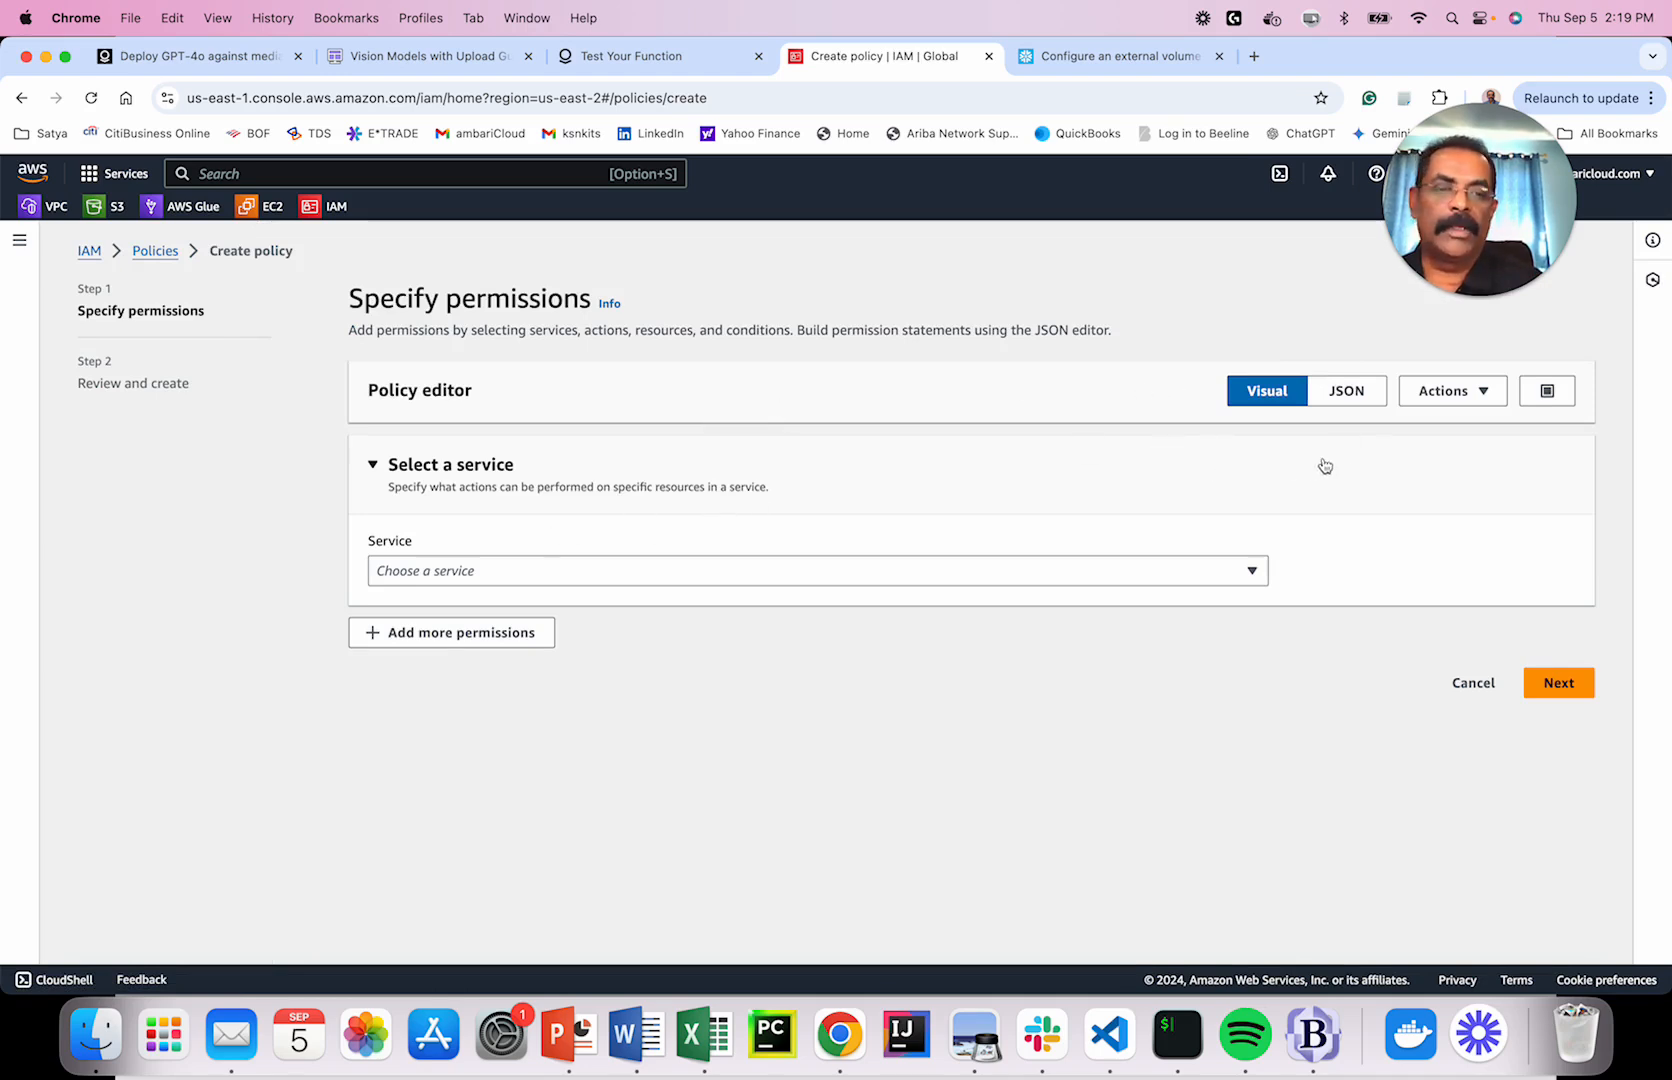
Replace the new policy's default JSON with Snowflake's example S3 policy from the docs.
click(1350, 392)
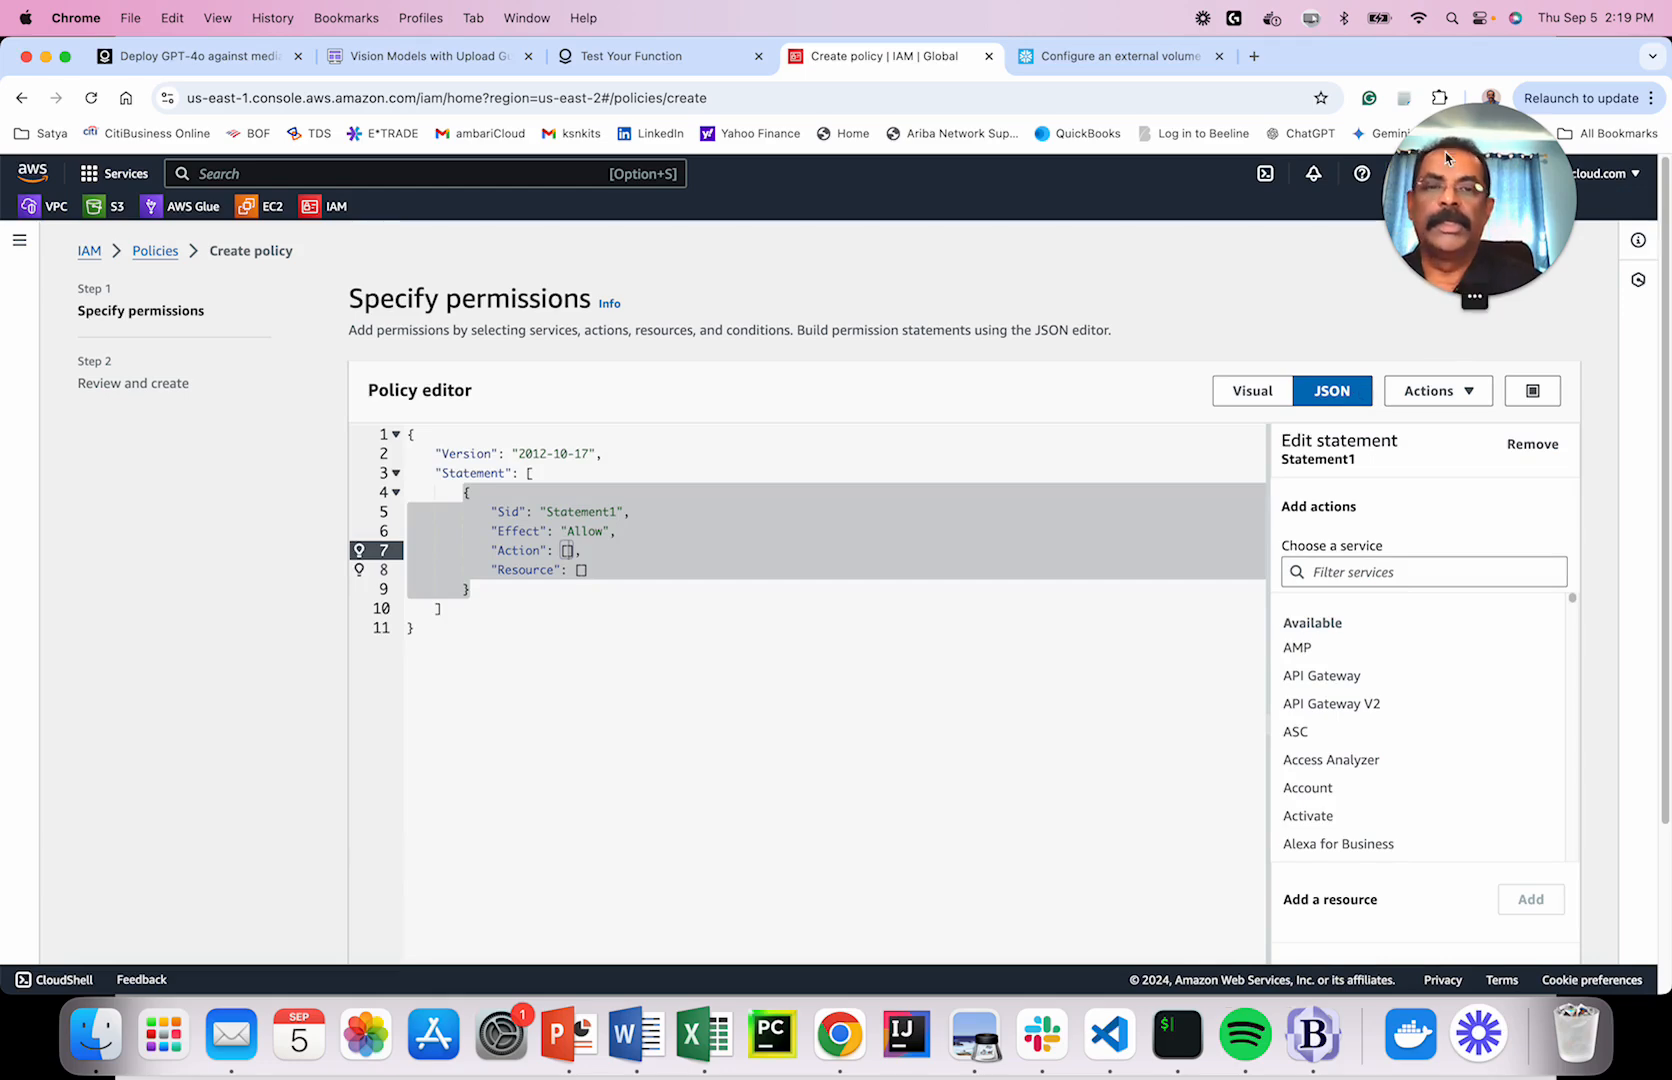
click(1120, 57)
scroll(1092, 458, down, 10)
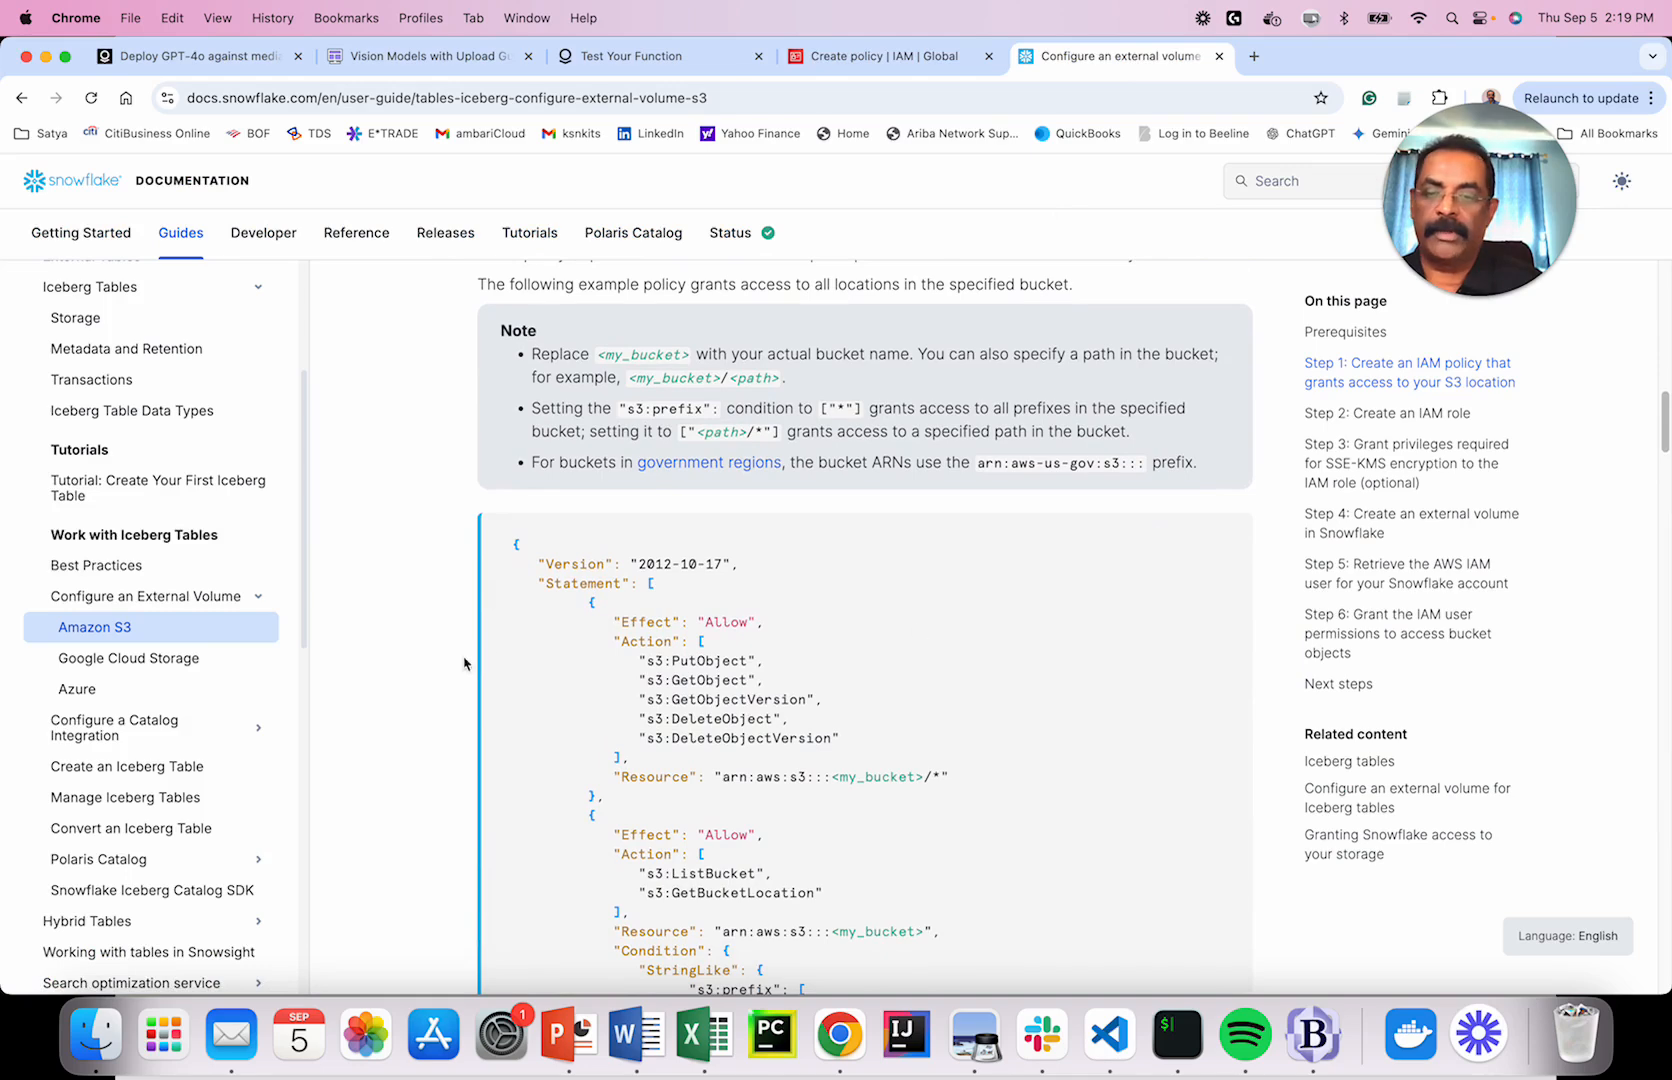
scroll(800, 720, down, 2)
click(1205, 438)
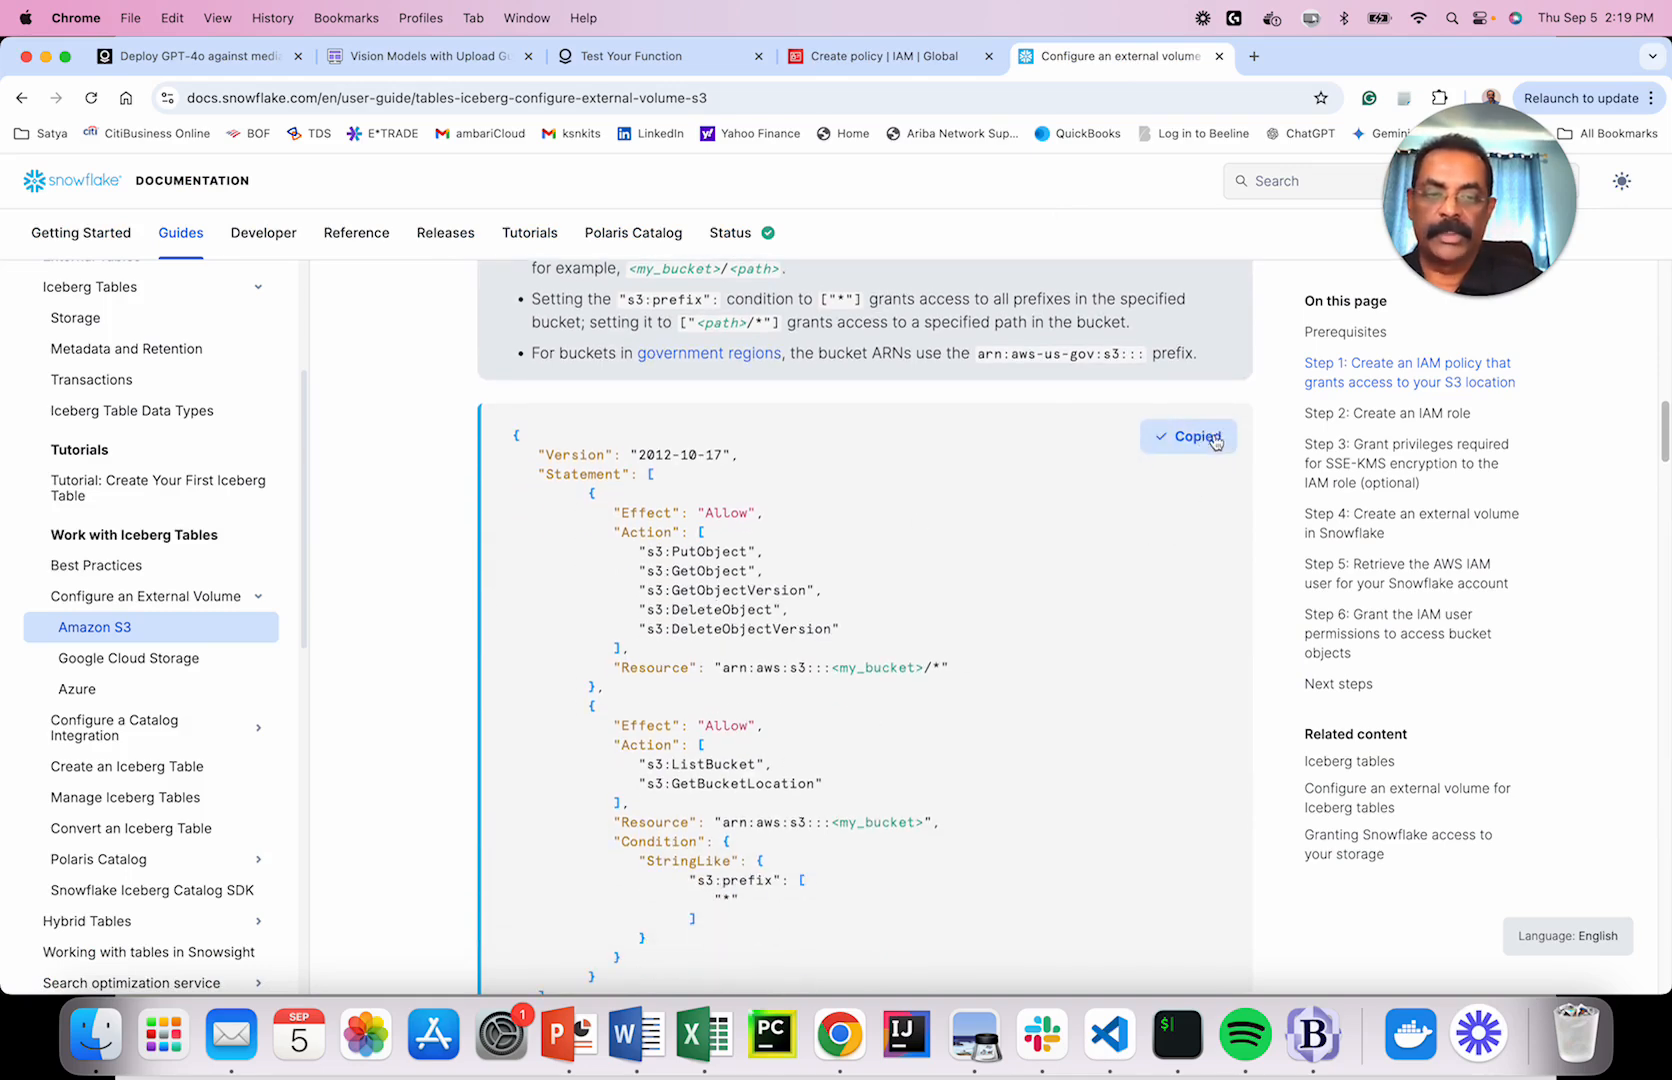
click(885, 56)
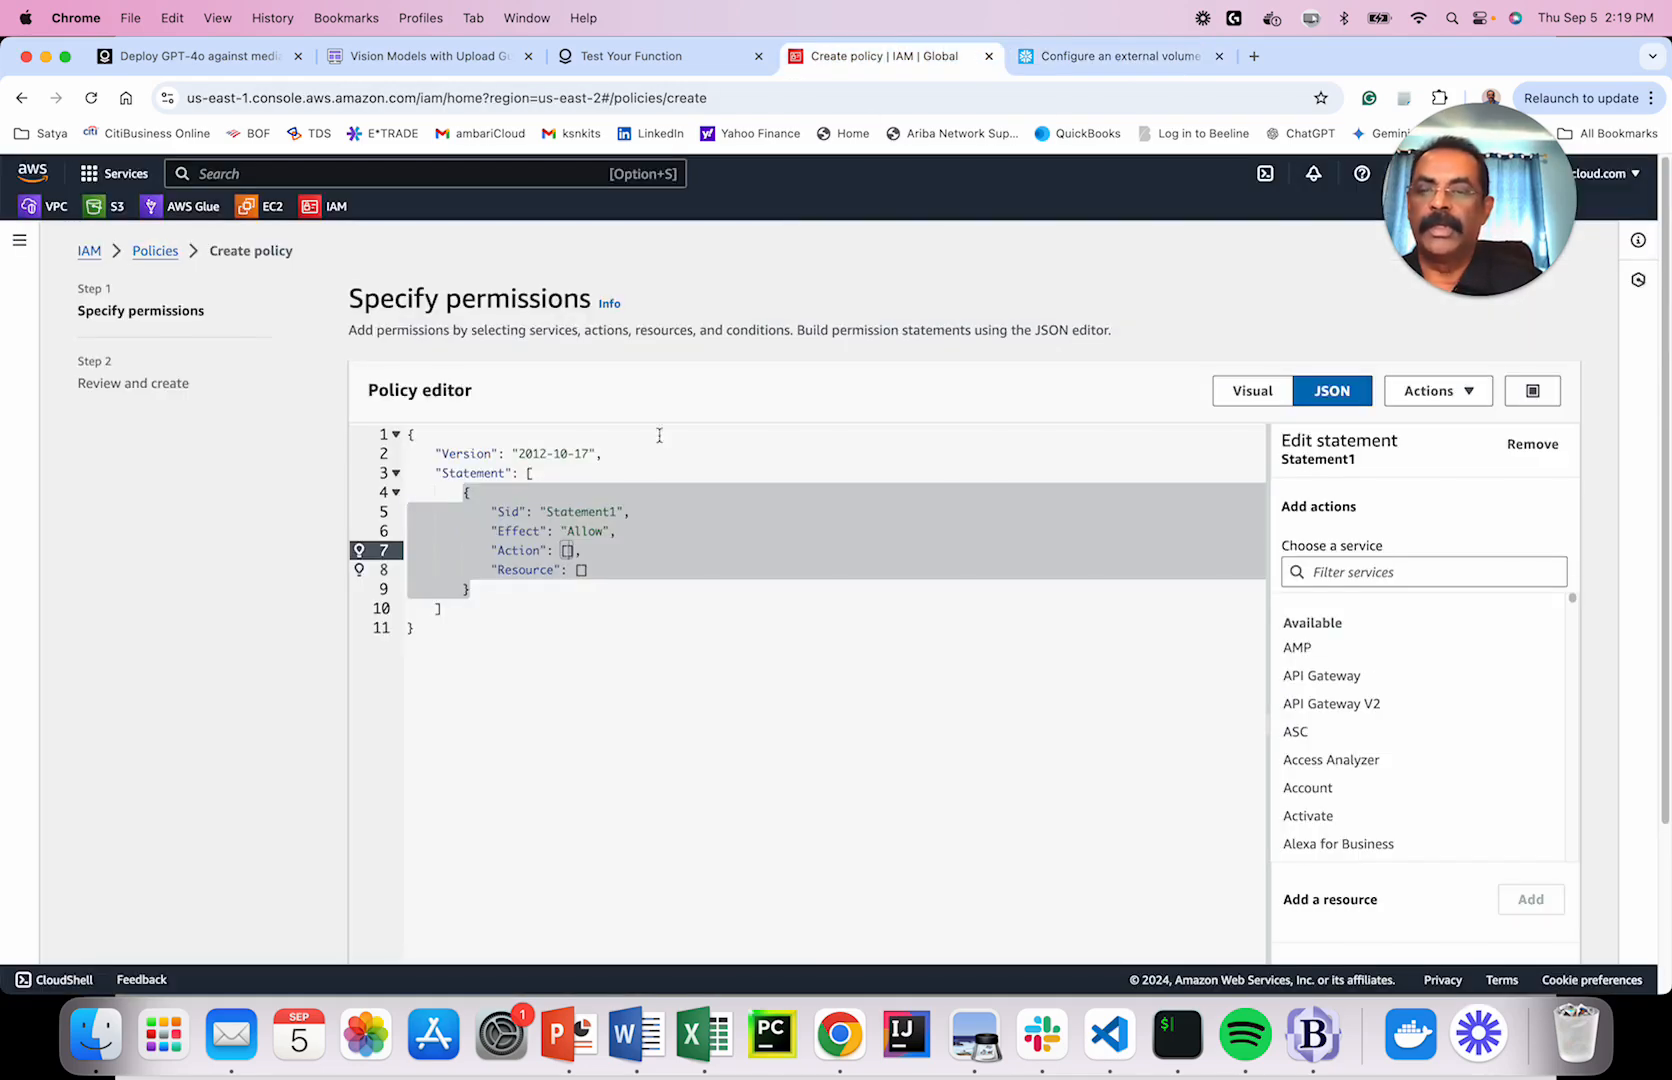
click(496, 620)
key(super+a)
key(BackSpace)
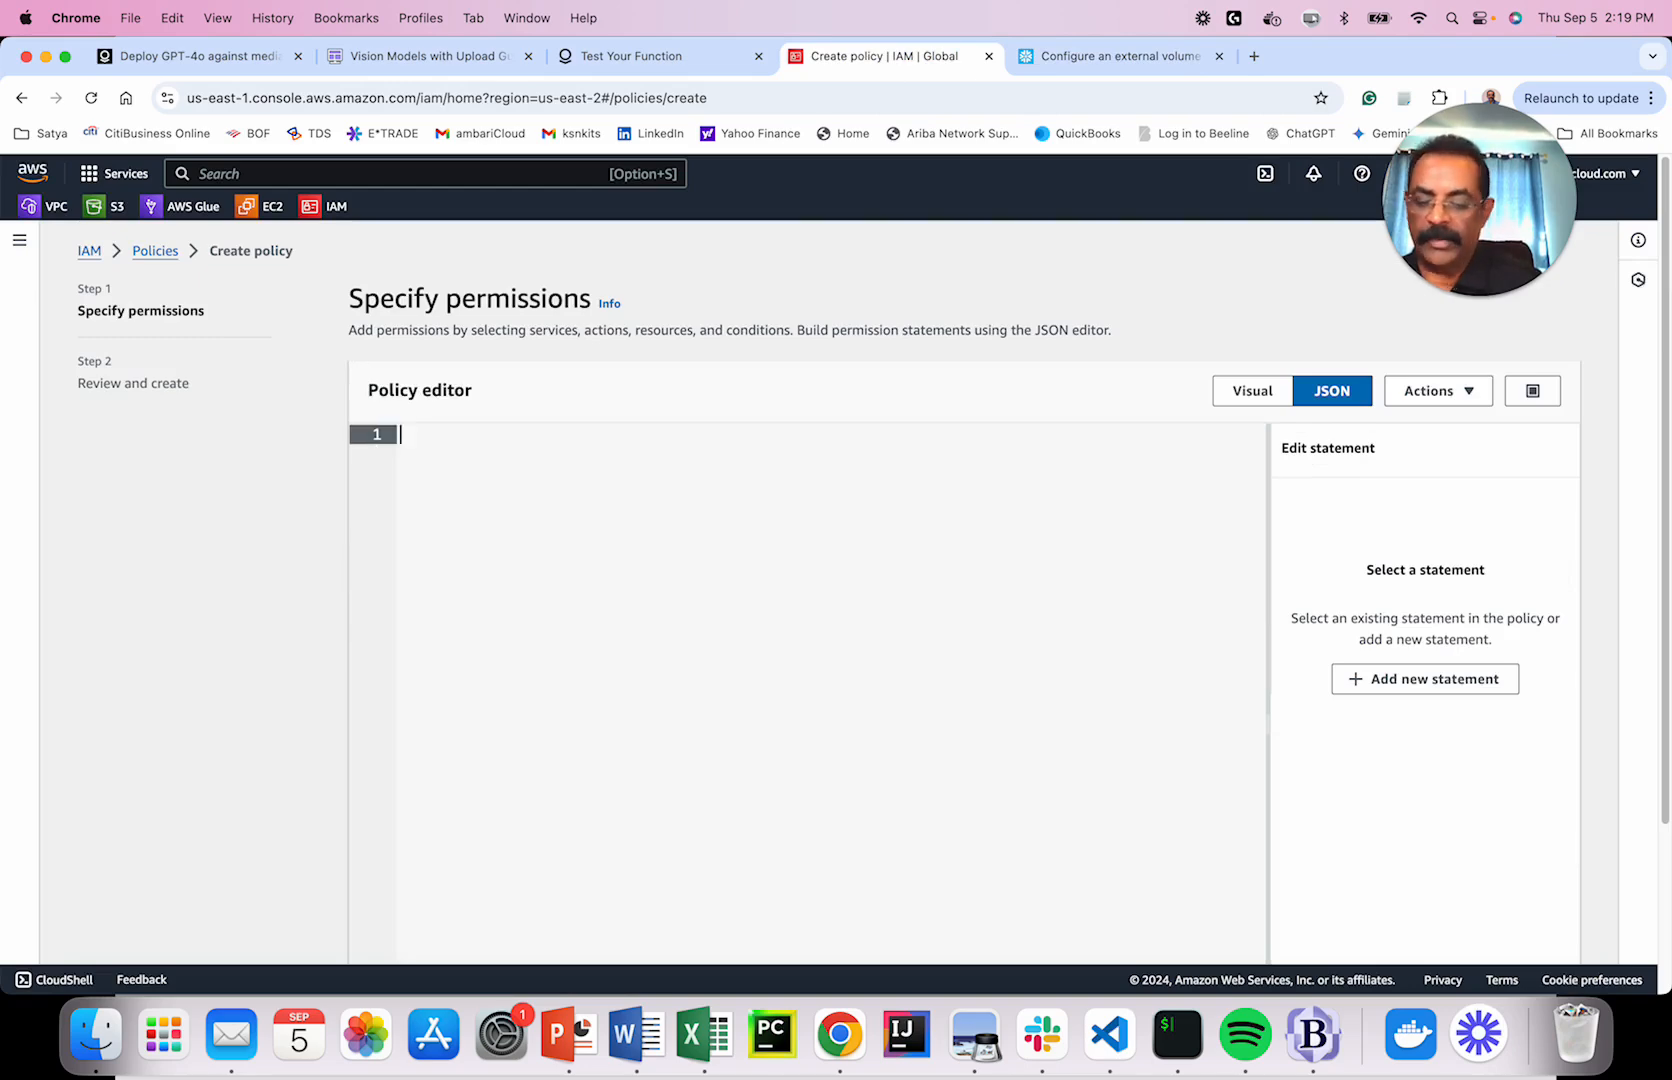
key(super+v)
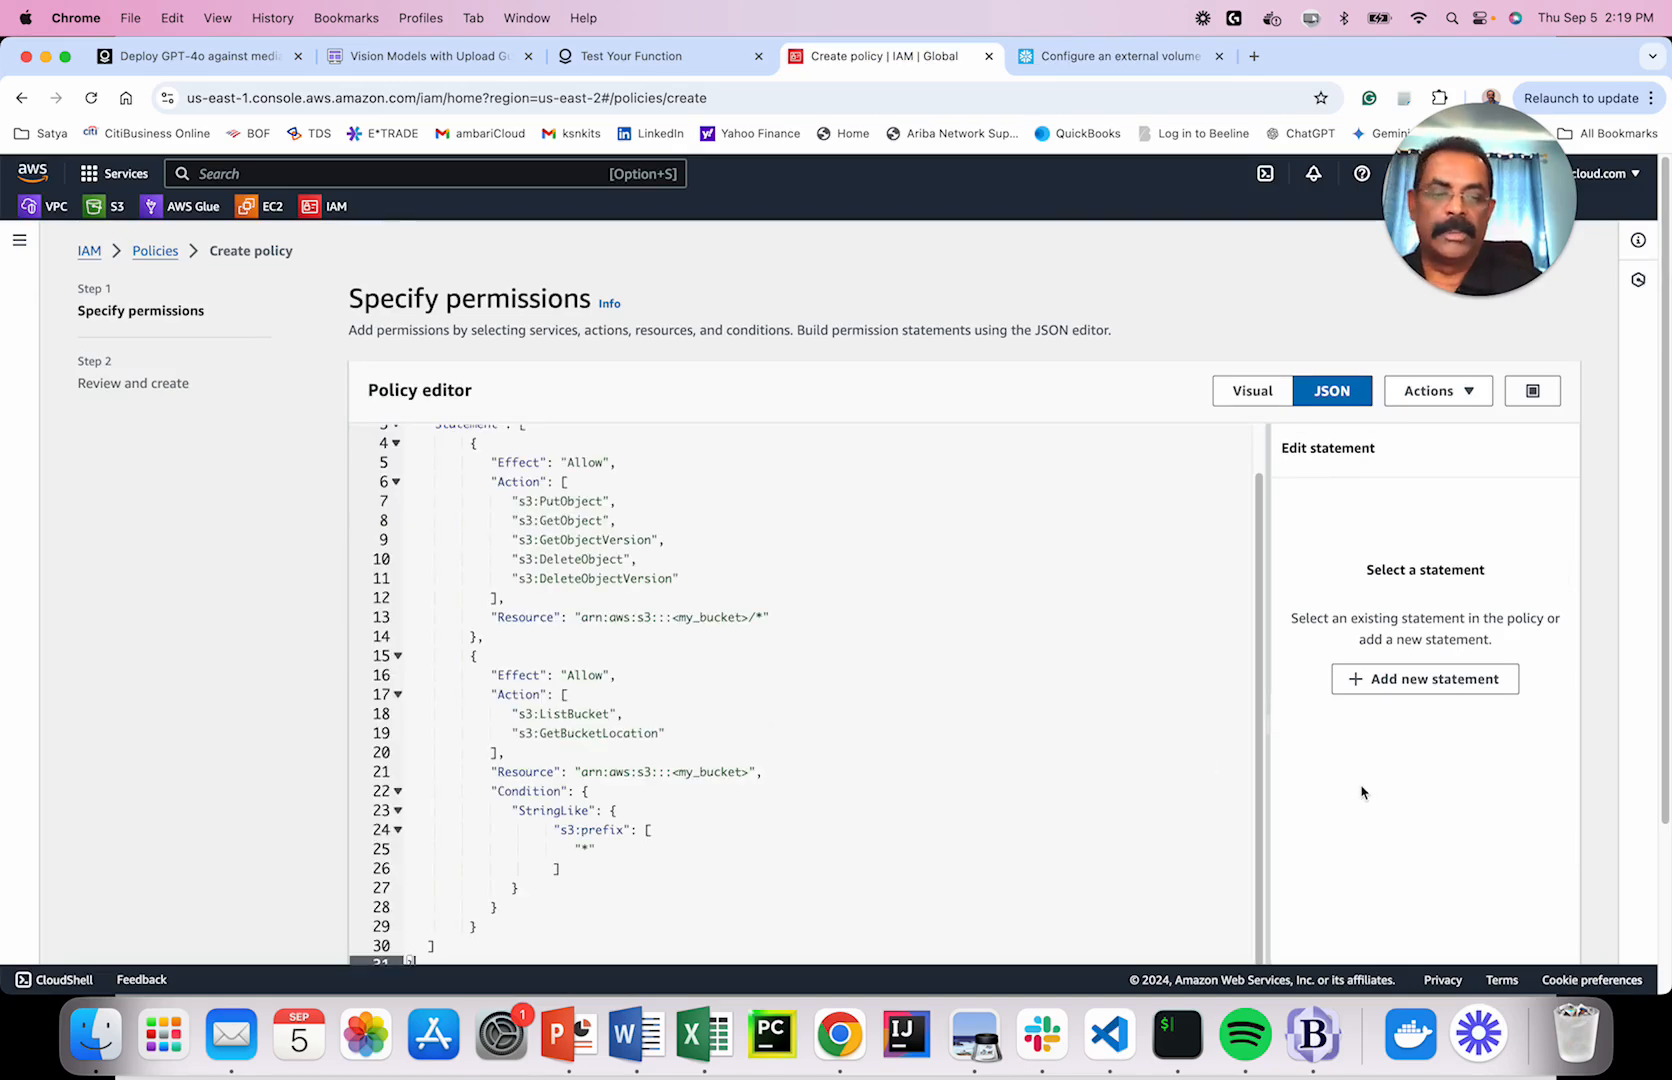
Continue to the review step, then abandon the unsaved policy for the IAM home page.
scroll(1362, 790, down, 3)
click(1542, 922)
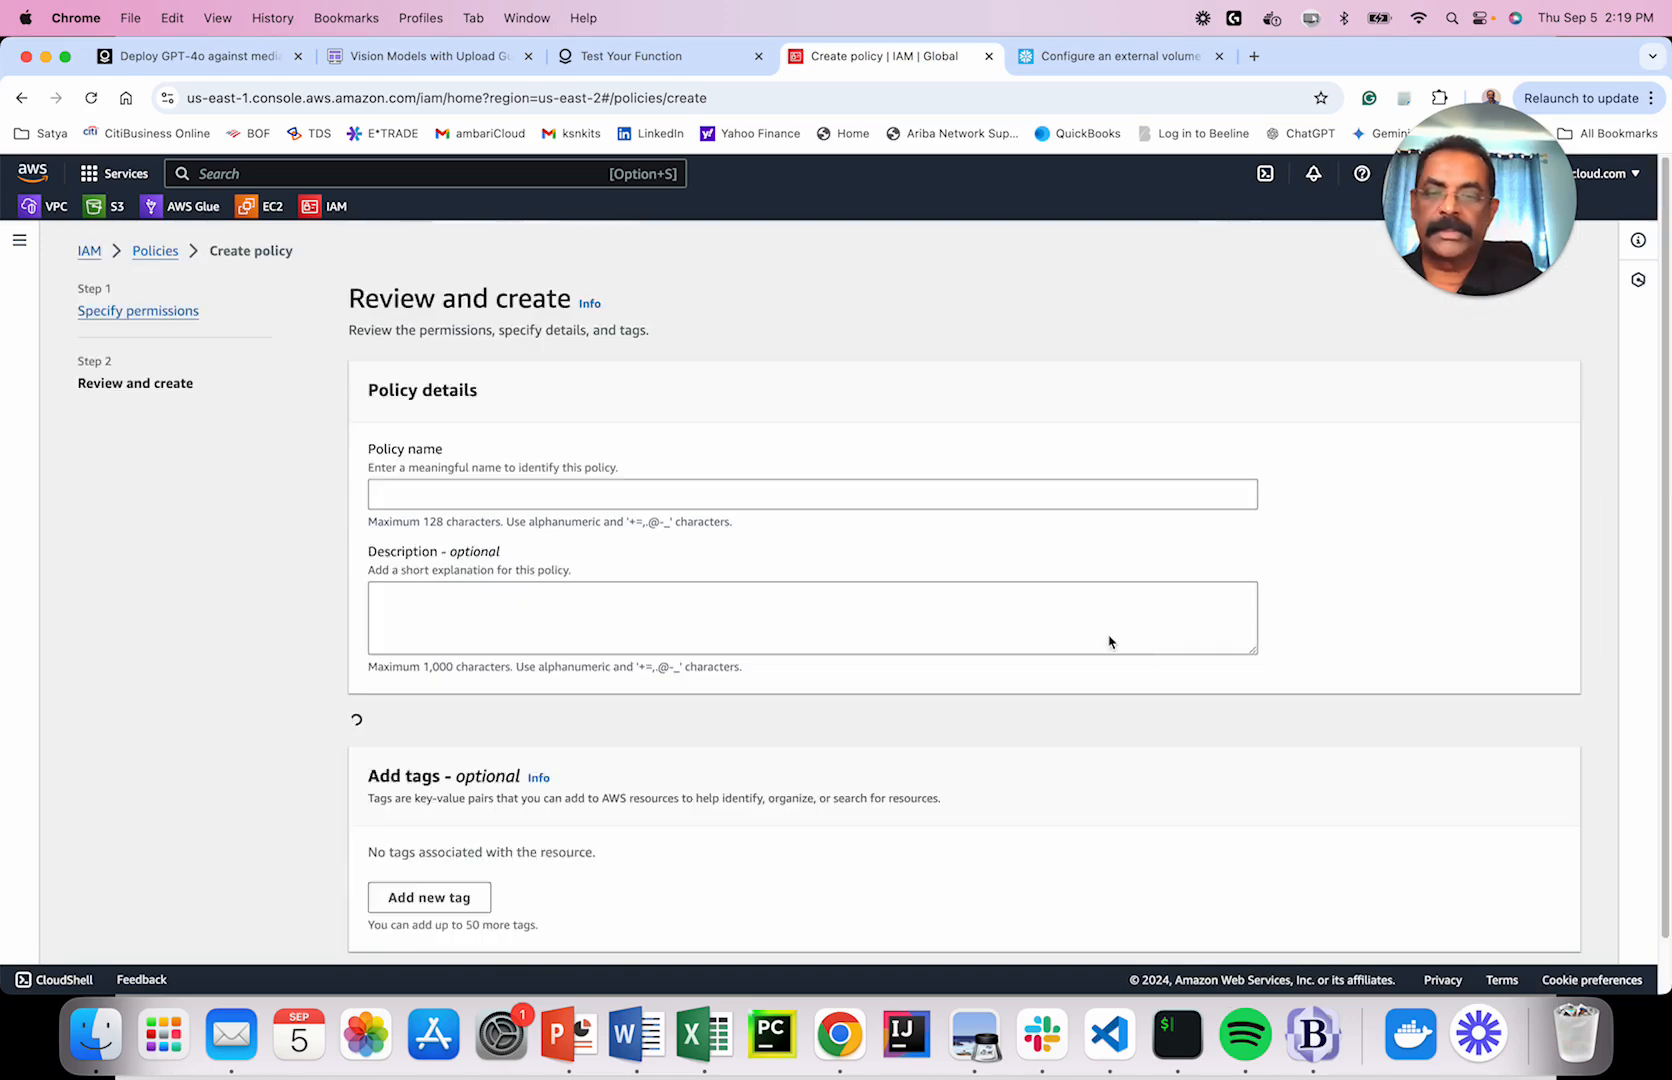
scroll(700, 520, down, 2)
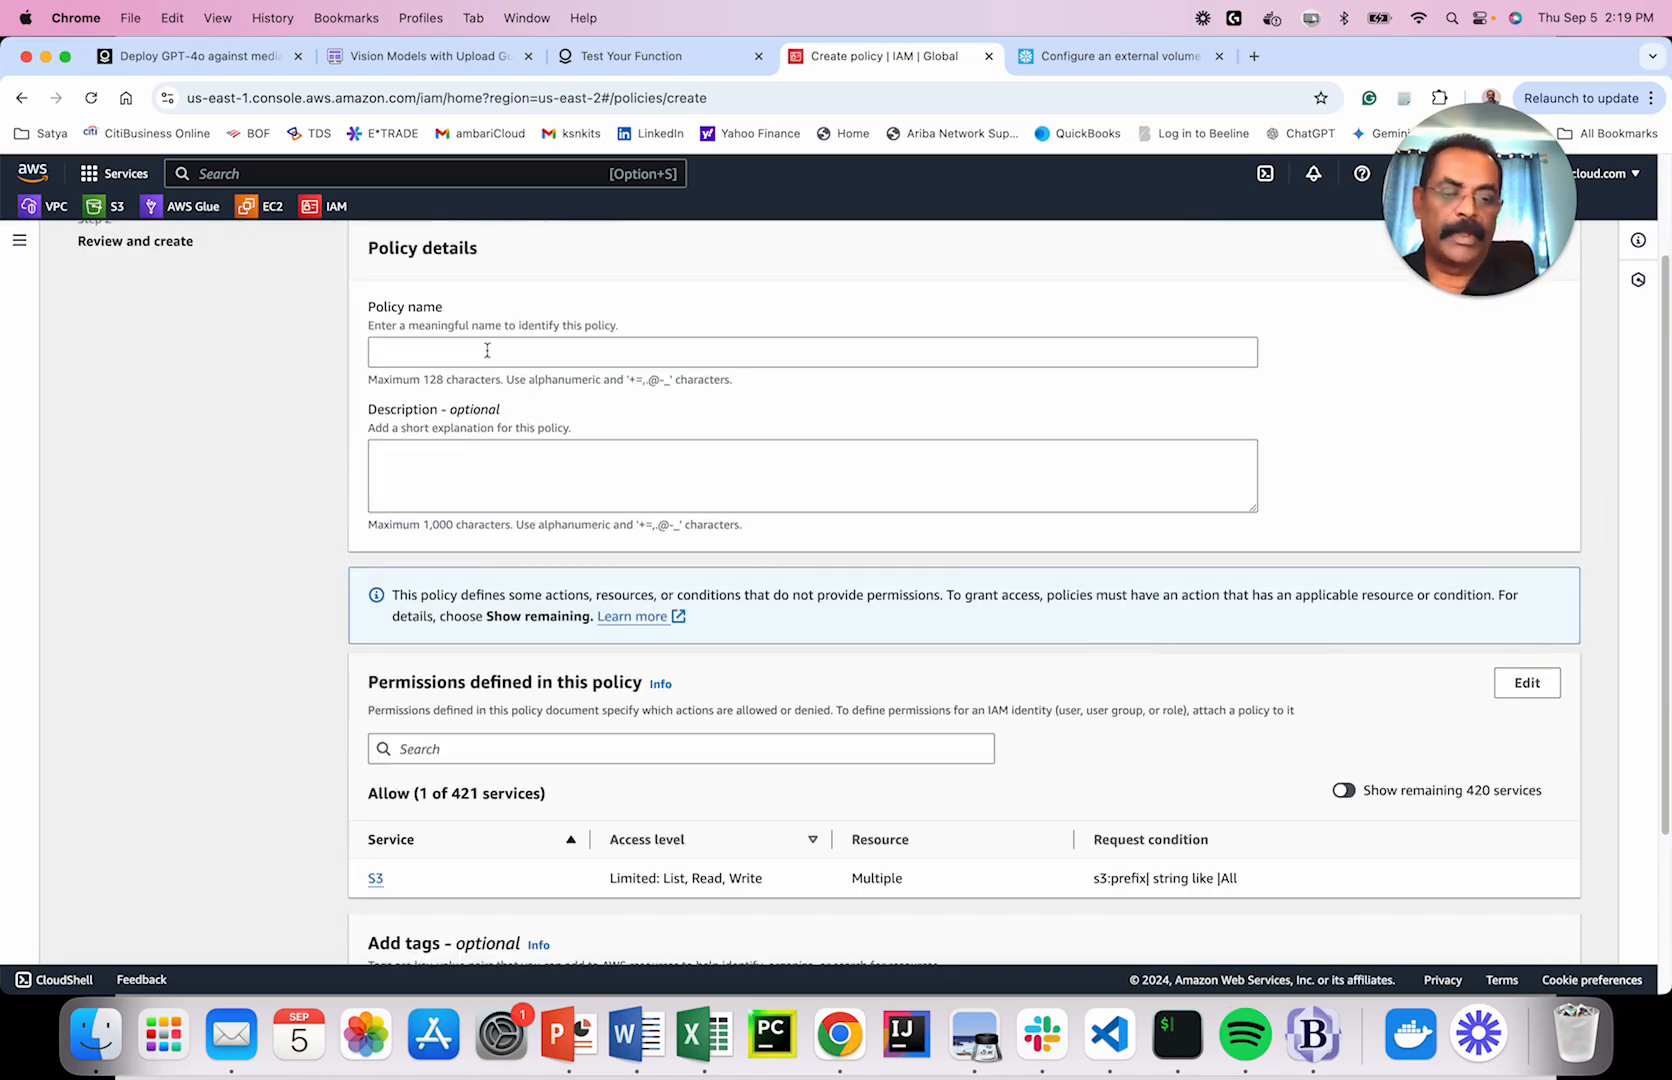
scroll(420, 345, down, 1)
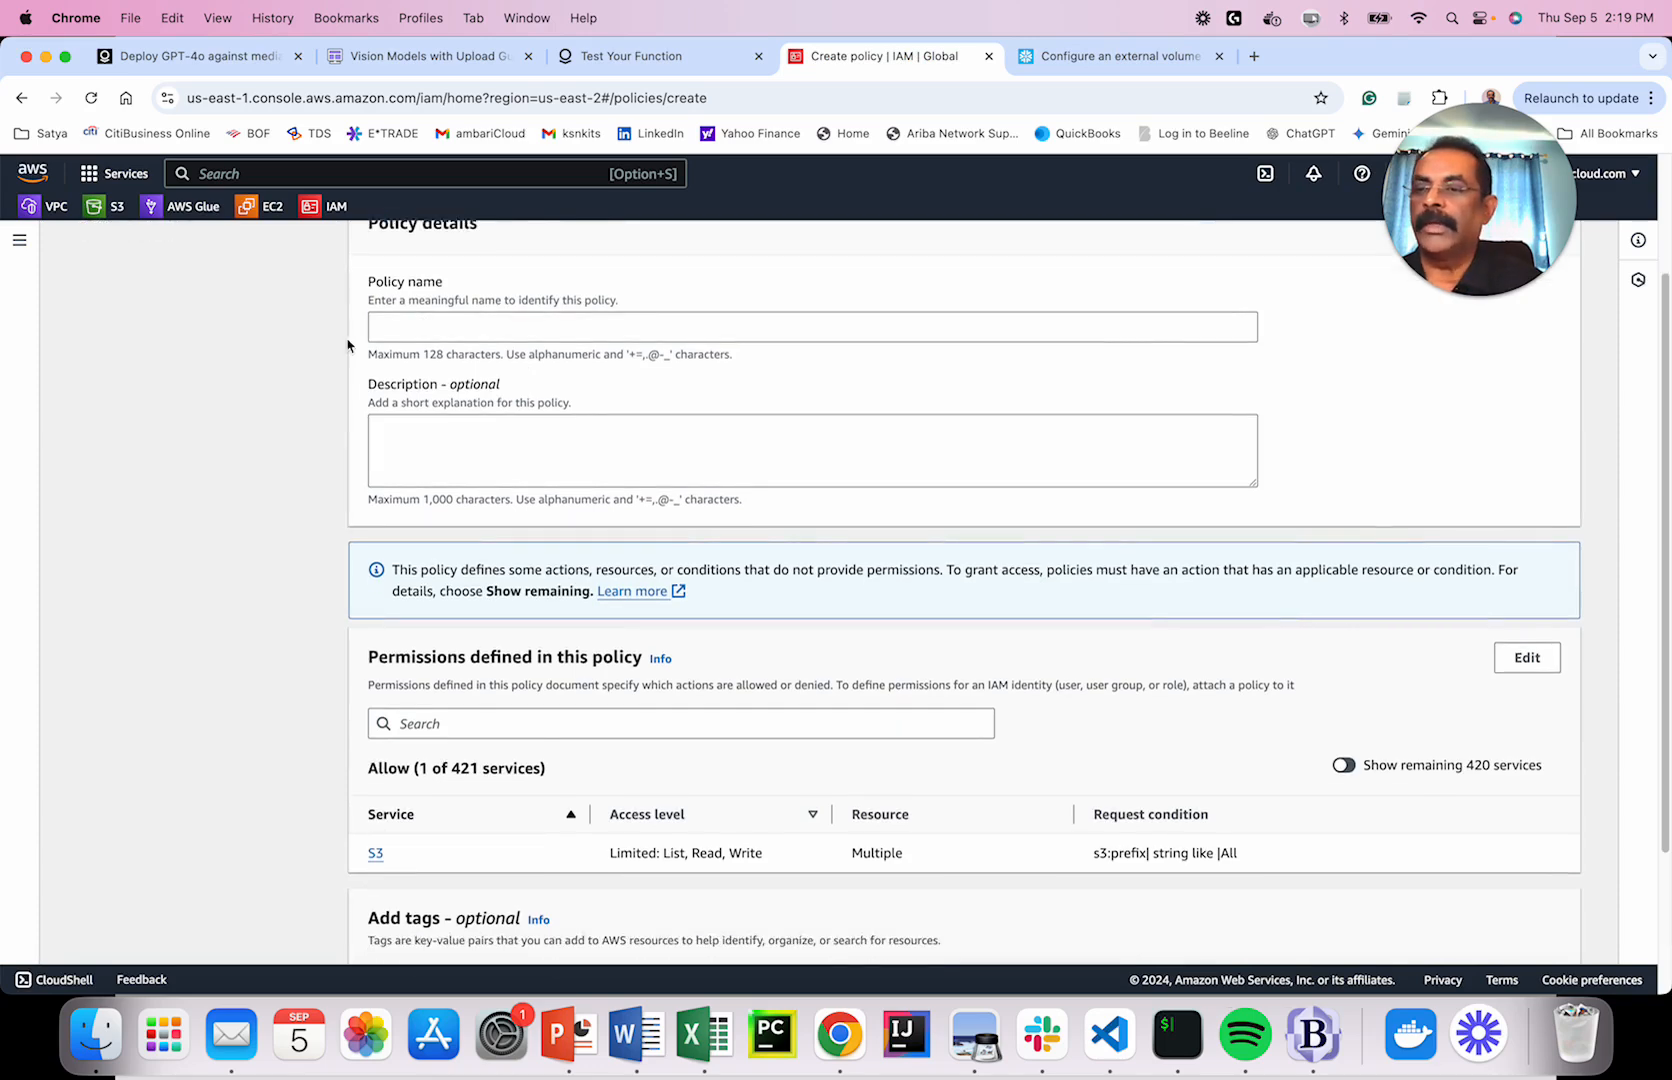
scroll(300, 300, up, 4)
click(333, 207)
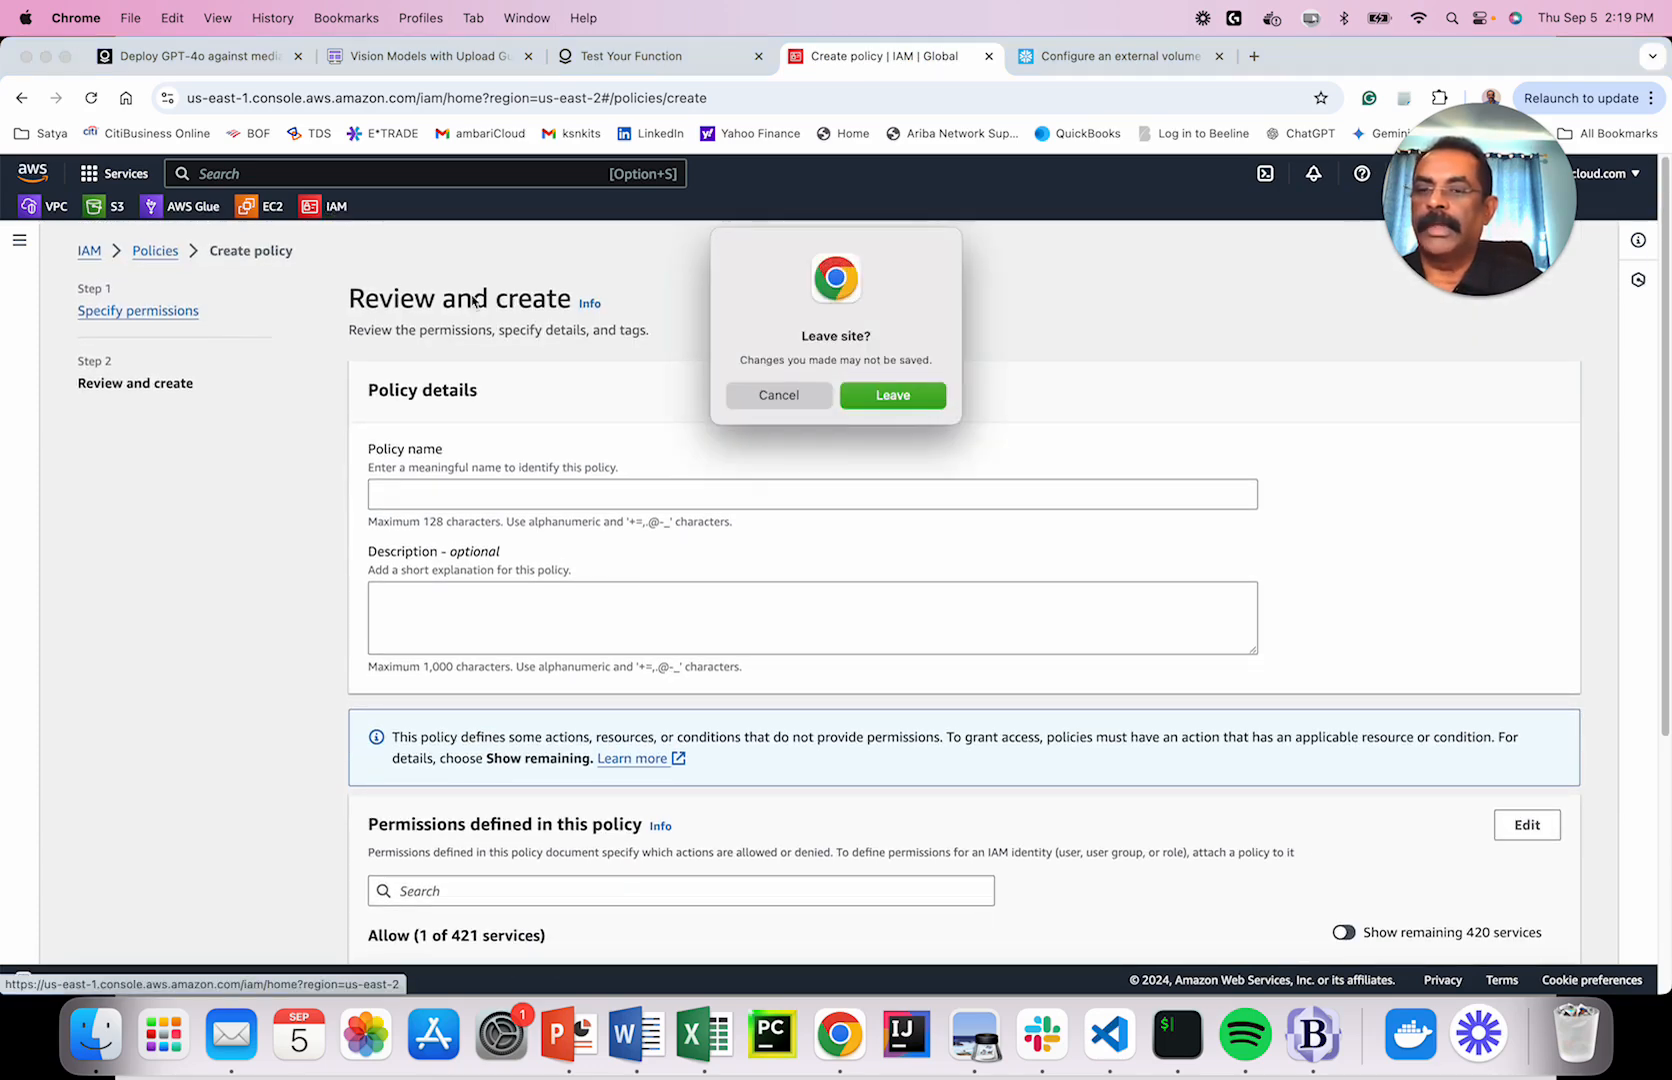
click(893, 396)
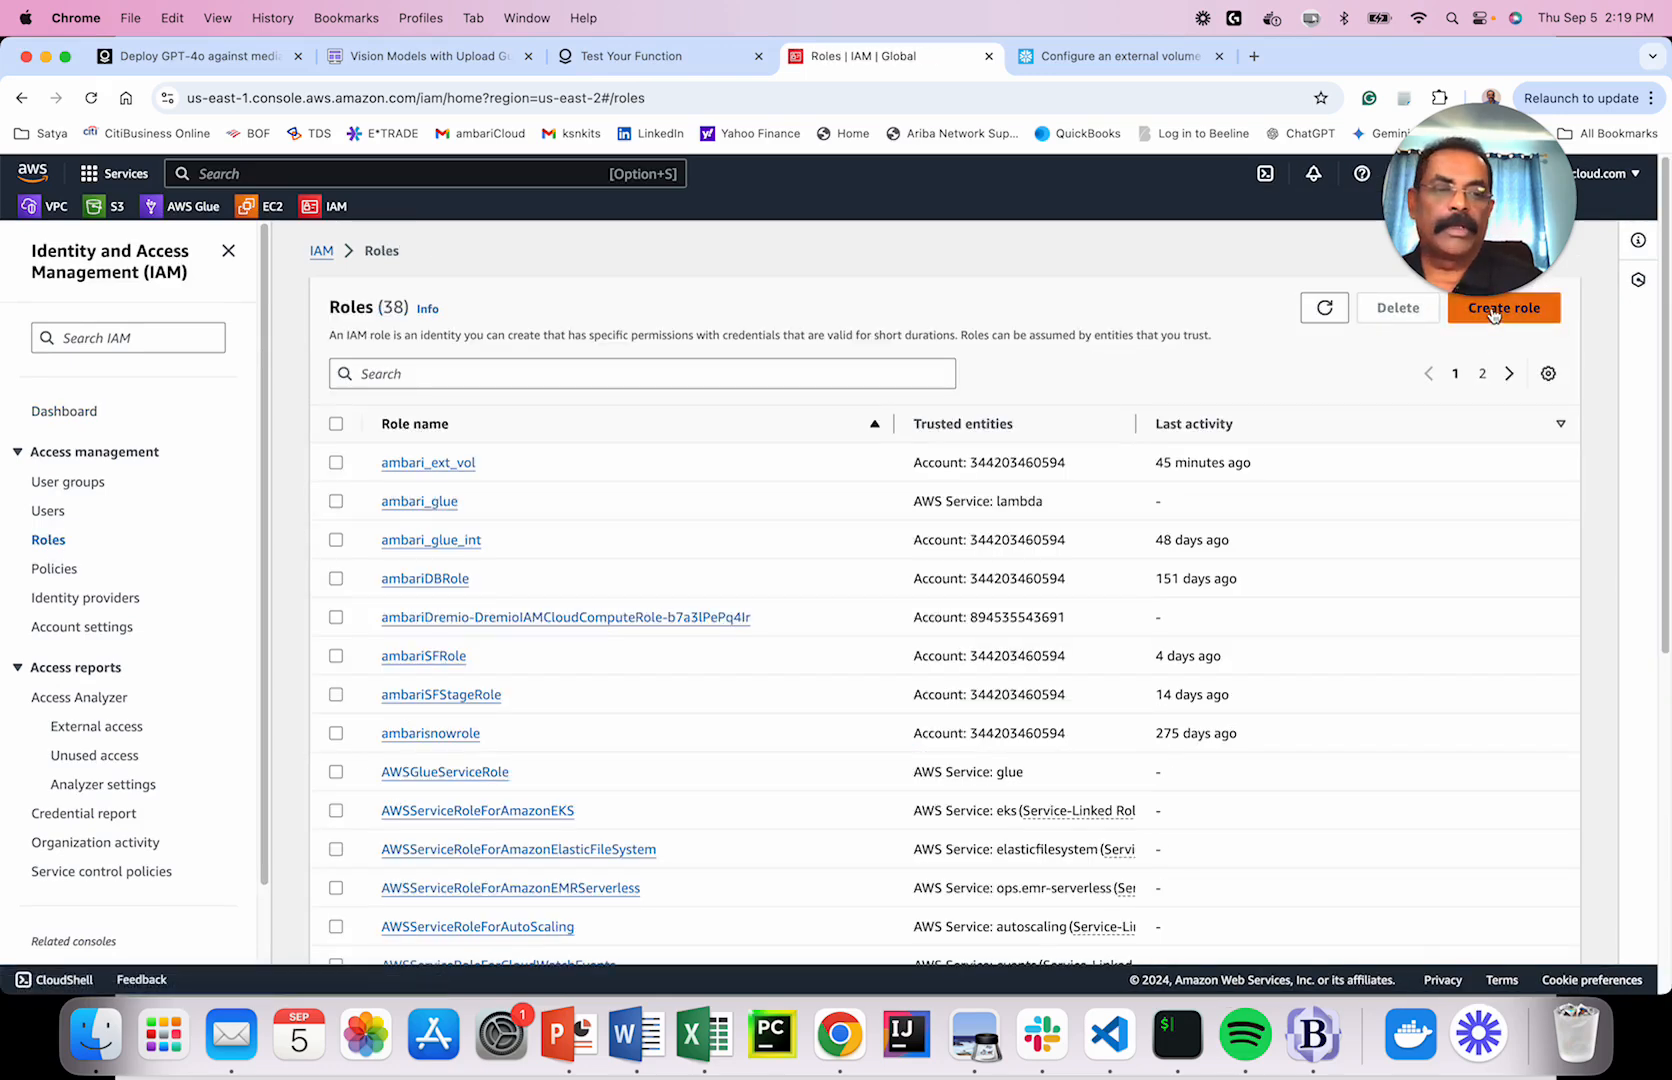
Start creating a new IAM role, then abandon it back to the IAM home.
click(1493, 312)
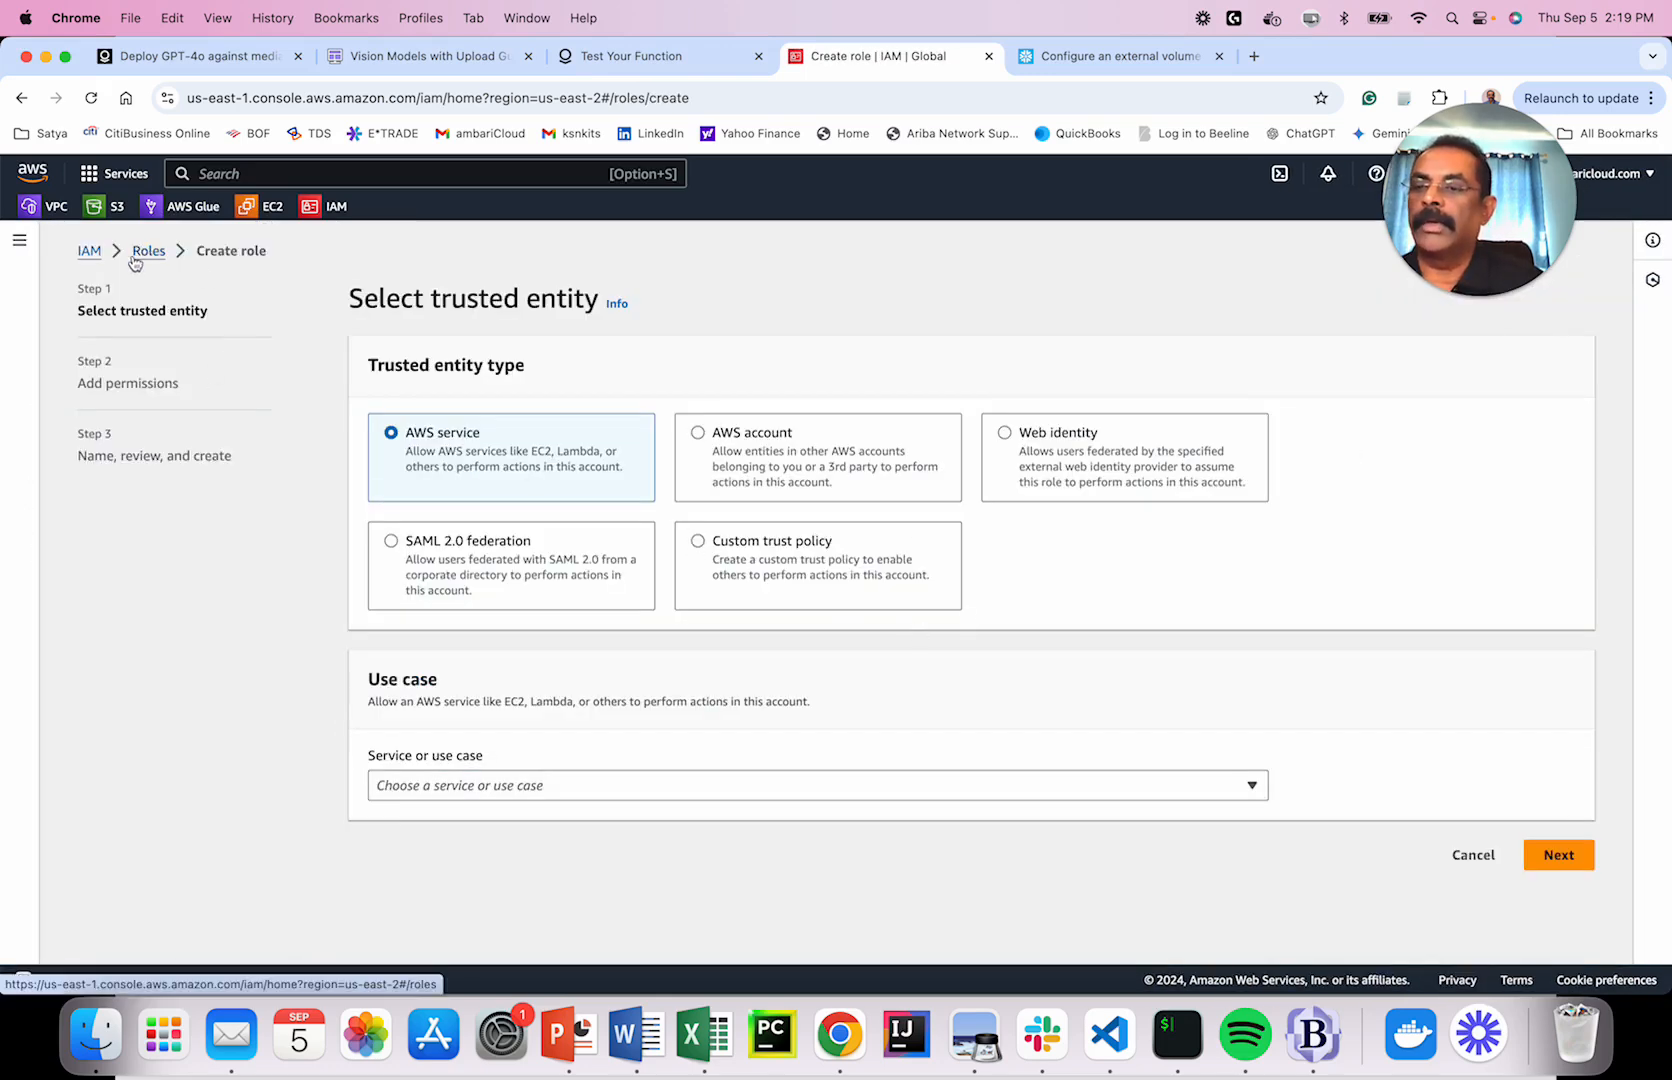
click(89, 254)
key(Return)
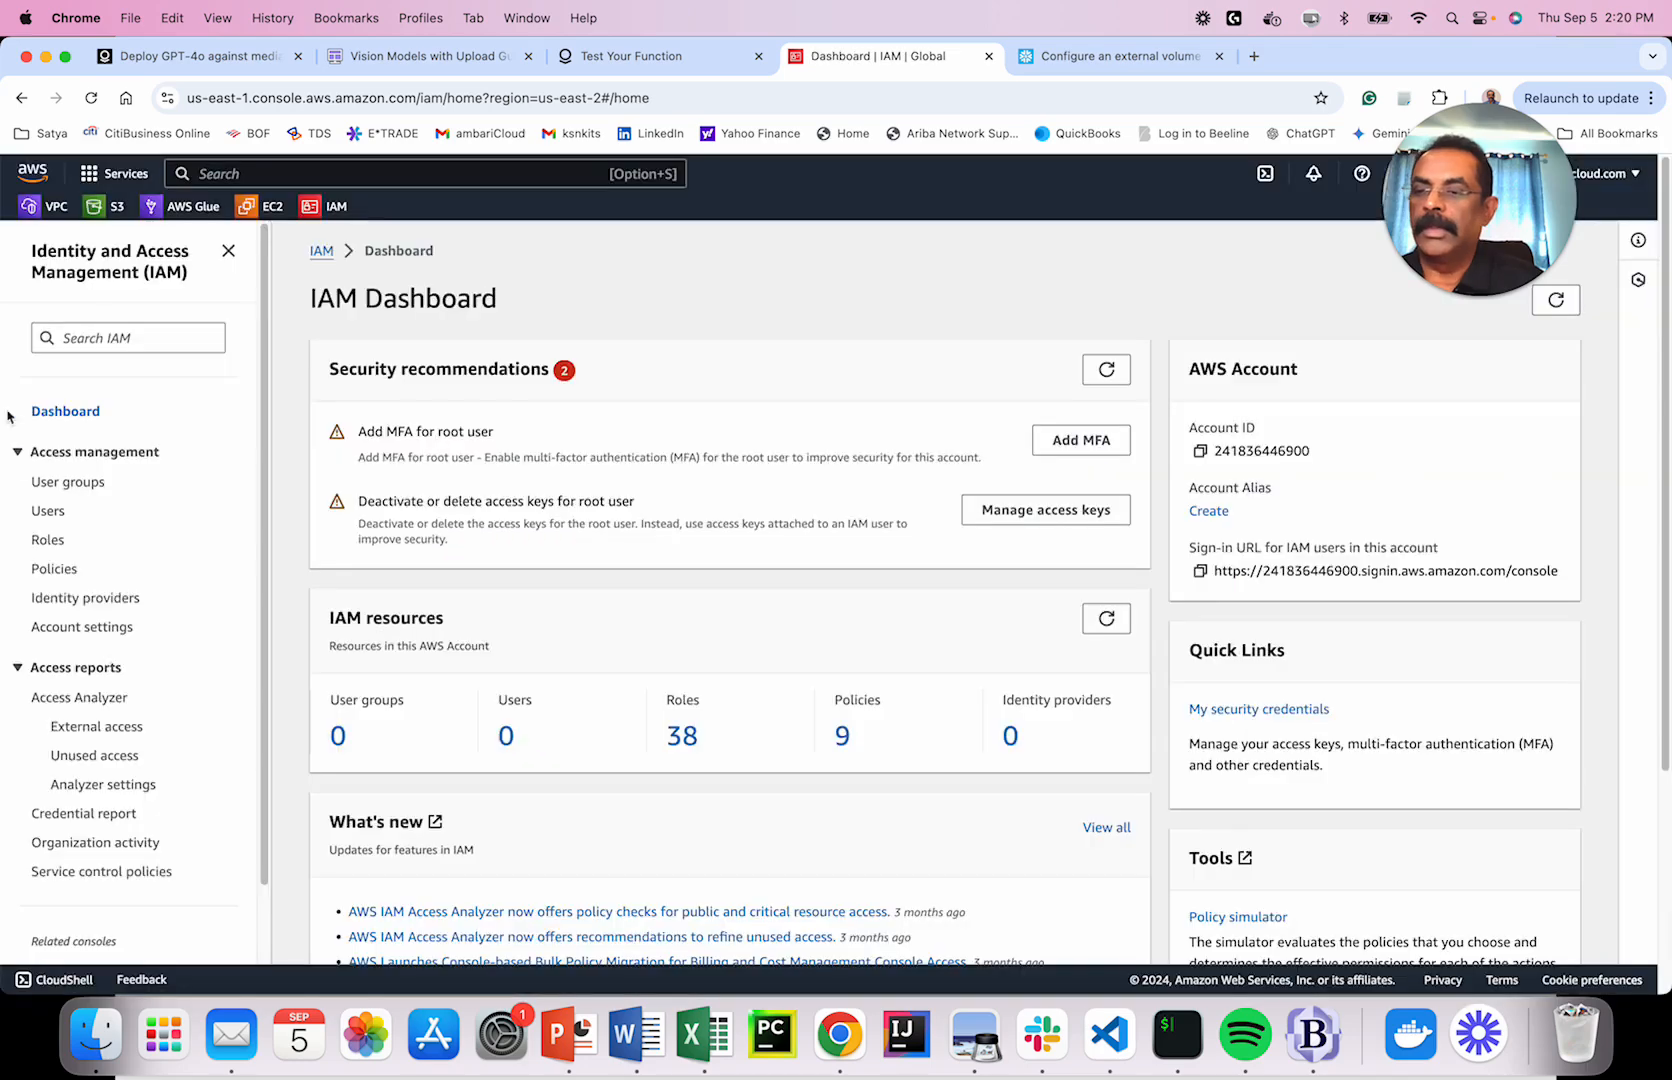
Draft a new policy by pasting the S3 access JSON and continue to review.
click(66, 572)
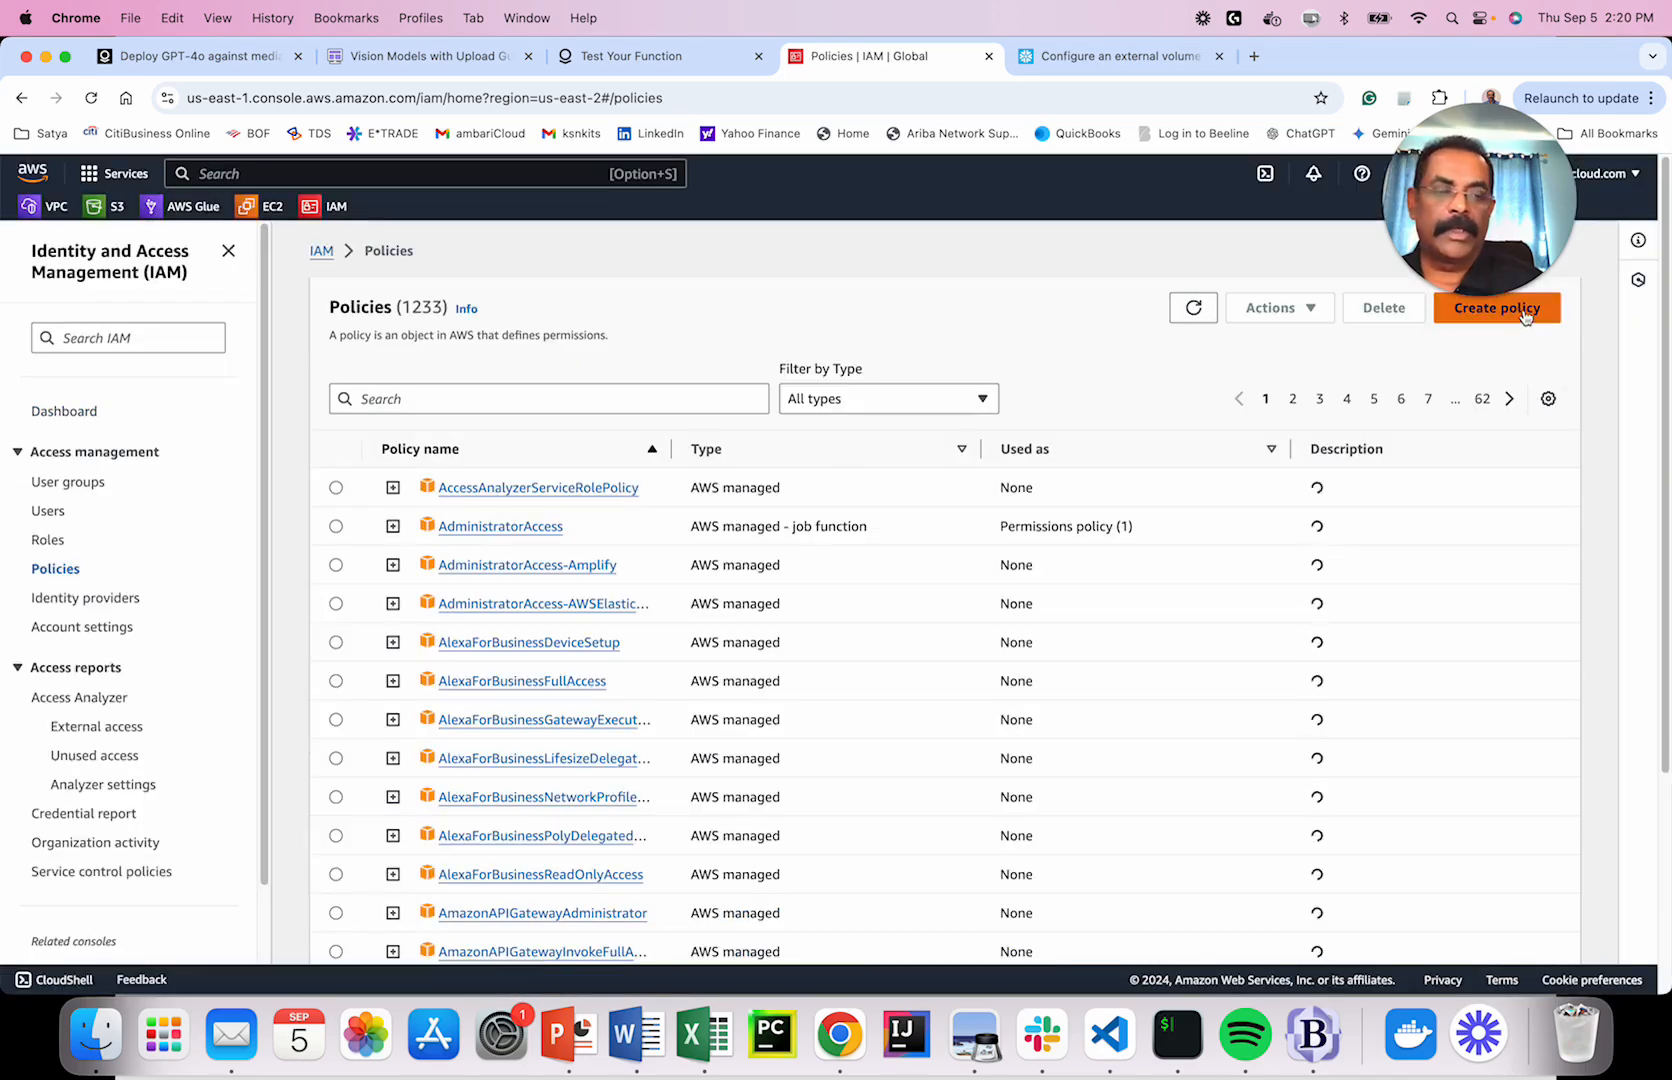
click(1524, 315)
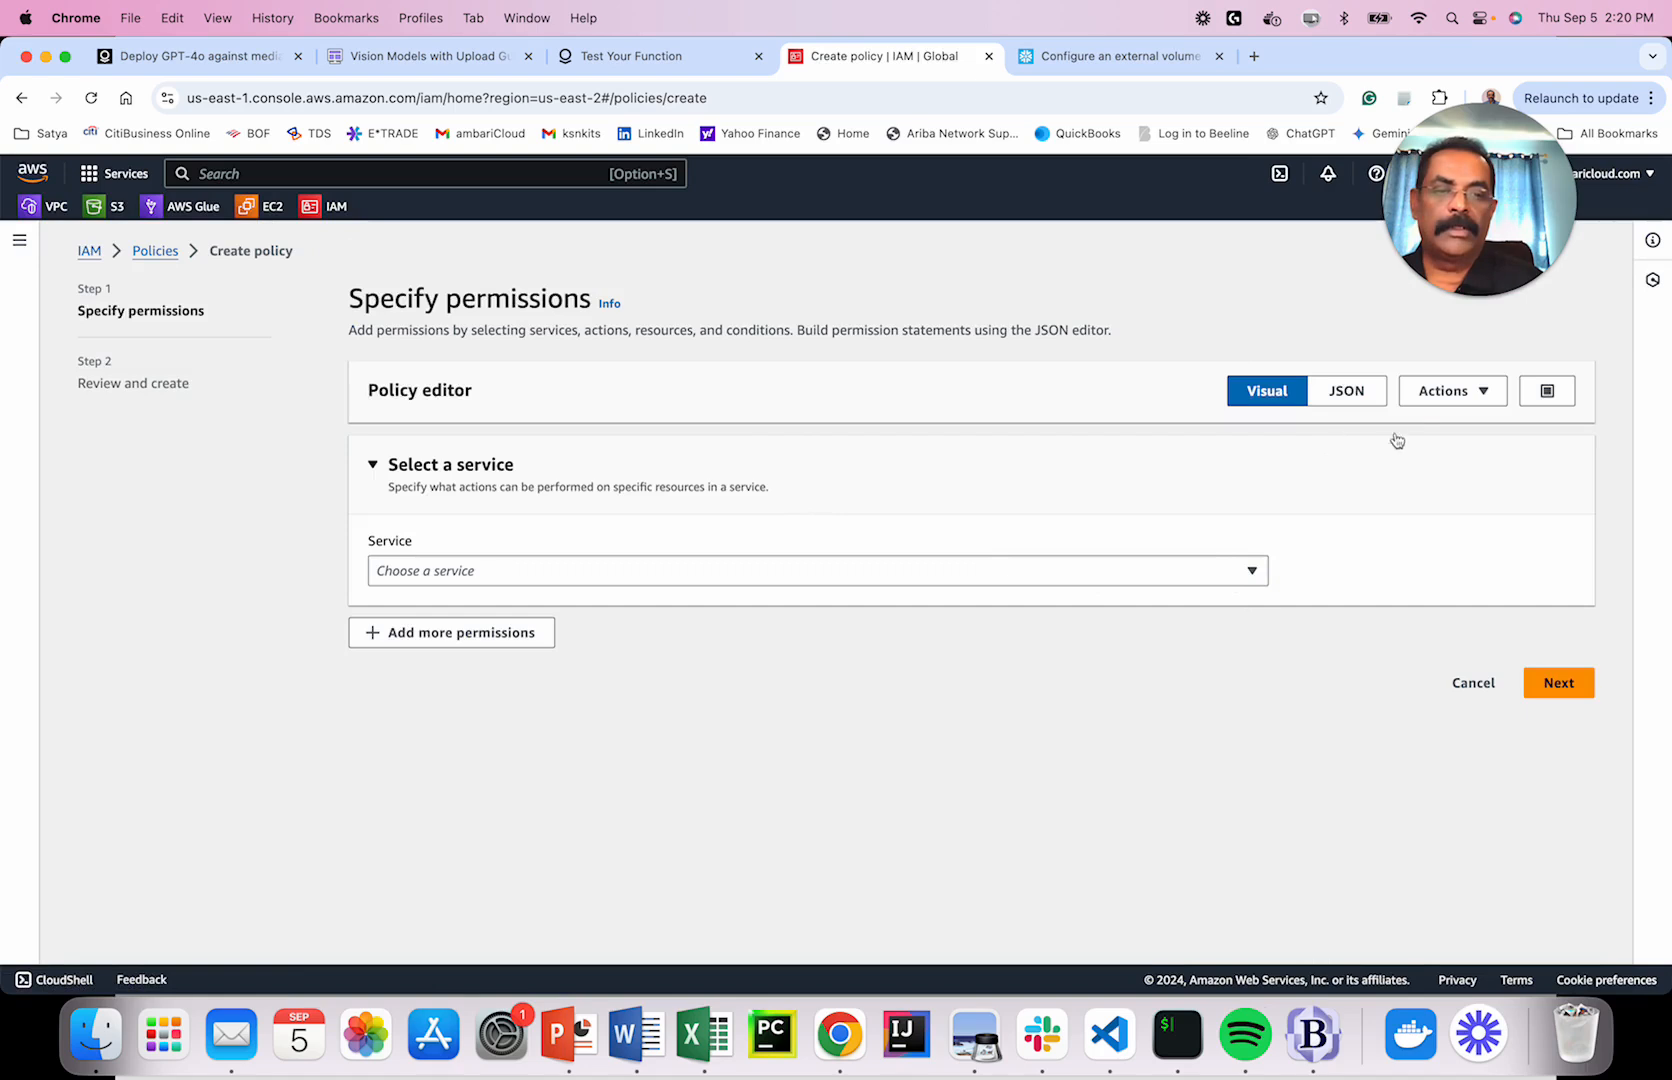
click(1356, 396)
click(504, 665)
key(super+a)
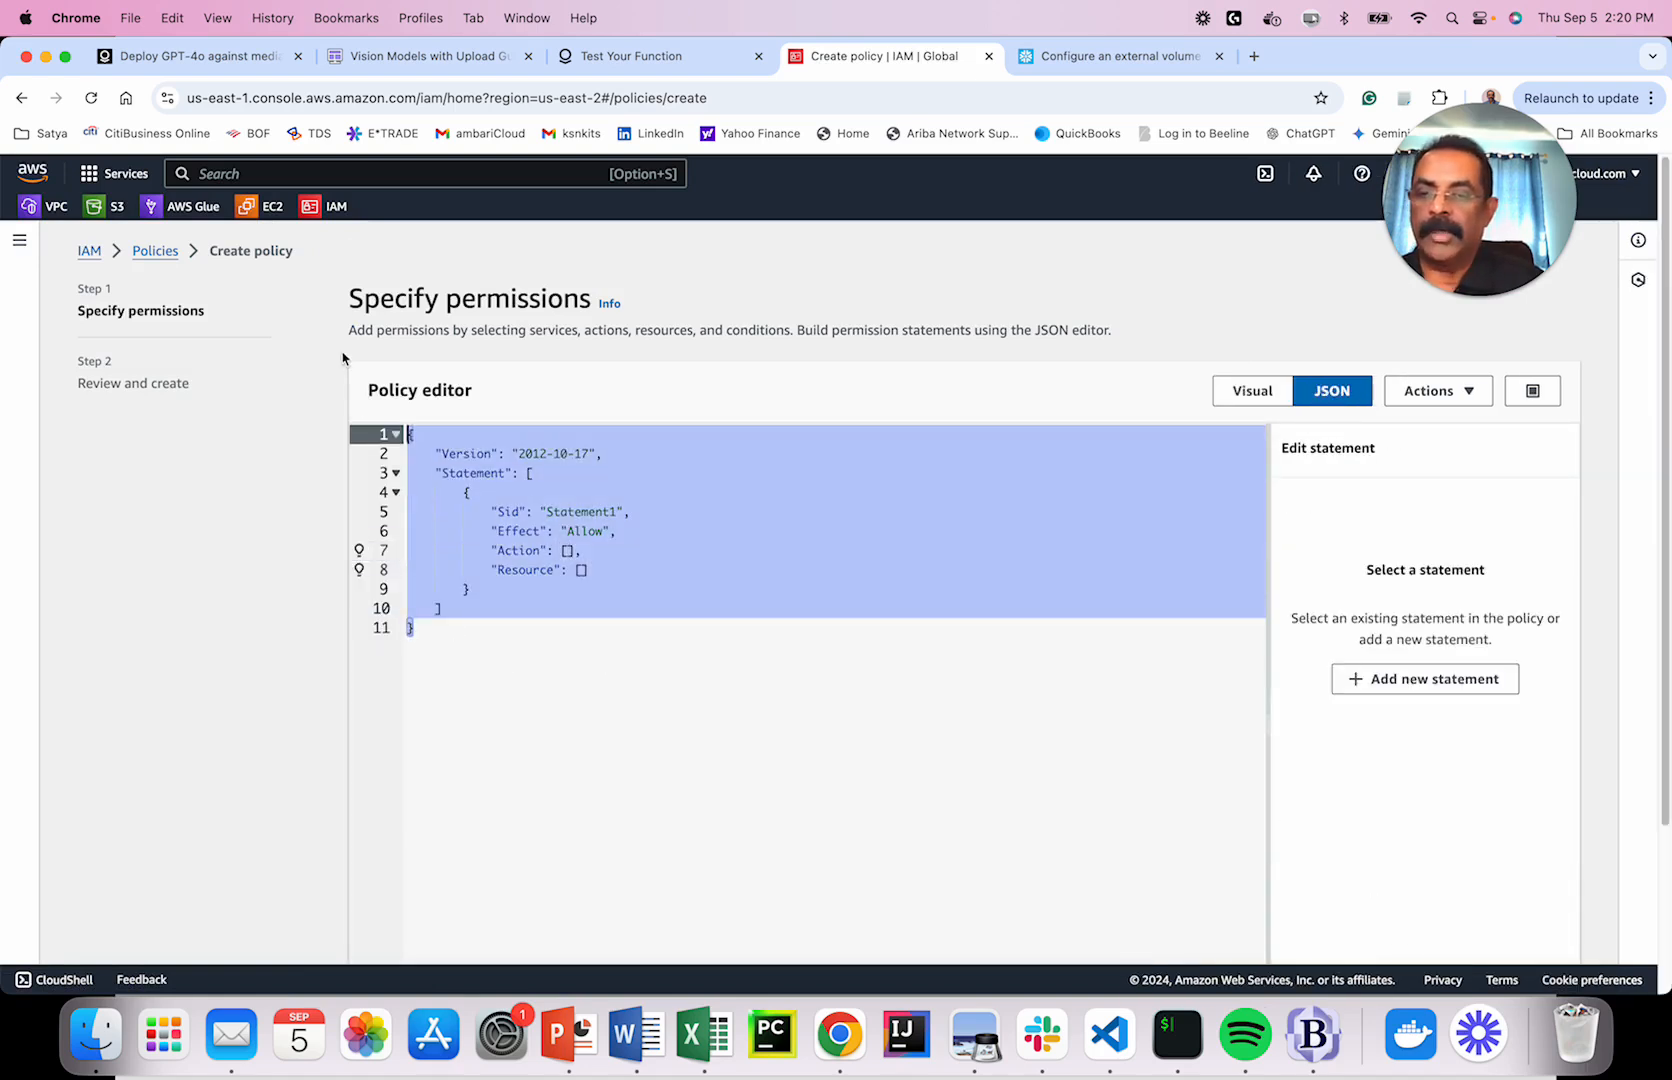
text({ 	"Version": "2012-10-17", 	"Statement": [ 		{ 			"Effect": "Allow", 			"Action": [ 				"s3:PutObject", 				"s3:GetObject", 				"s3:GetObjectVersion", 				"s3:DeleteObject", 				"s3:DeleteObjectVersion" 			], 			"Resource": "arn:aws:s3:::<my_bucket>/*" 		}, 		{ 			"Effect": "Allow", 			"Action": [ 				"s3:ListBucket", 				"s3:GetBucketLocation" 			], 			"Resource": "arn:aws:s3:::<my_bucket>", 			"Condition": { 				"StringLike": { 					"s3:prefix": [ 						"*" 					] 				} 			} 		} 	] })
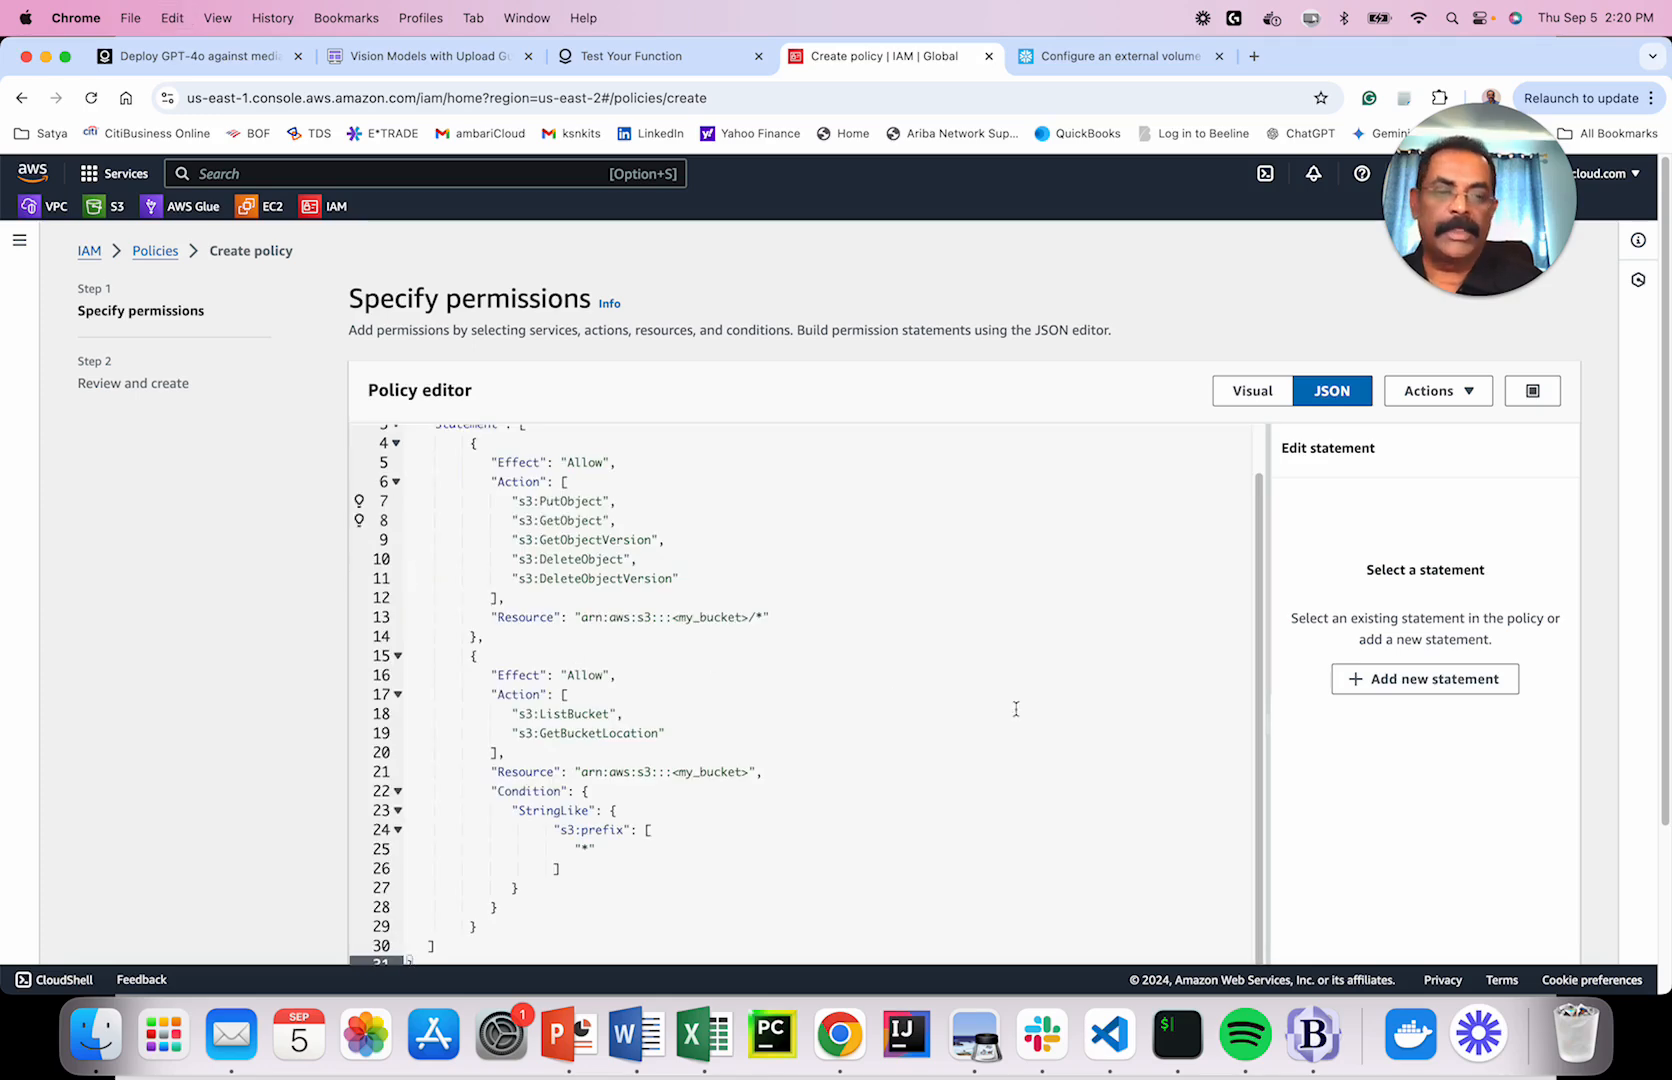
scroll(1398, 790, down, 3)
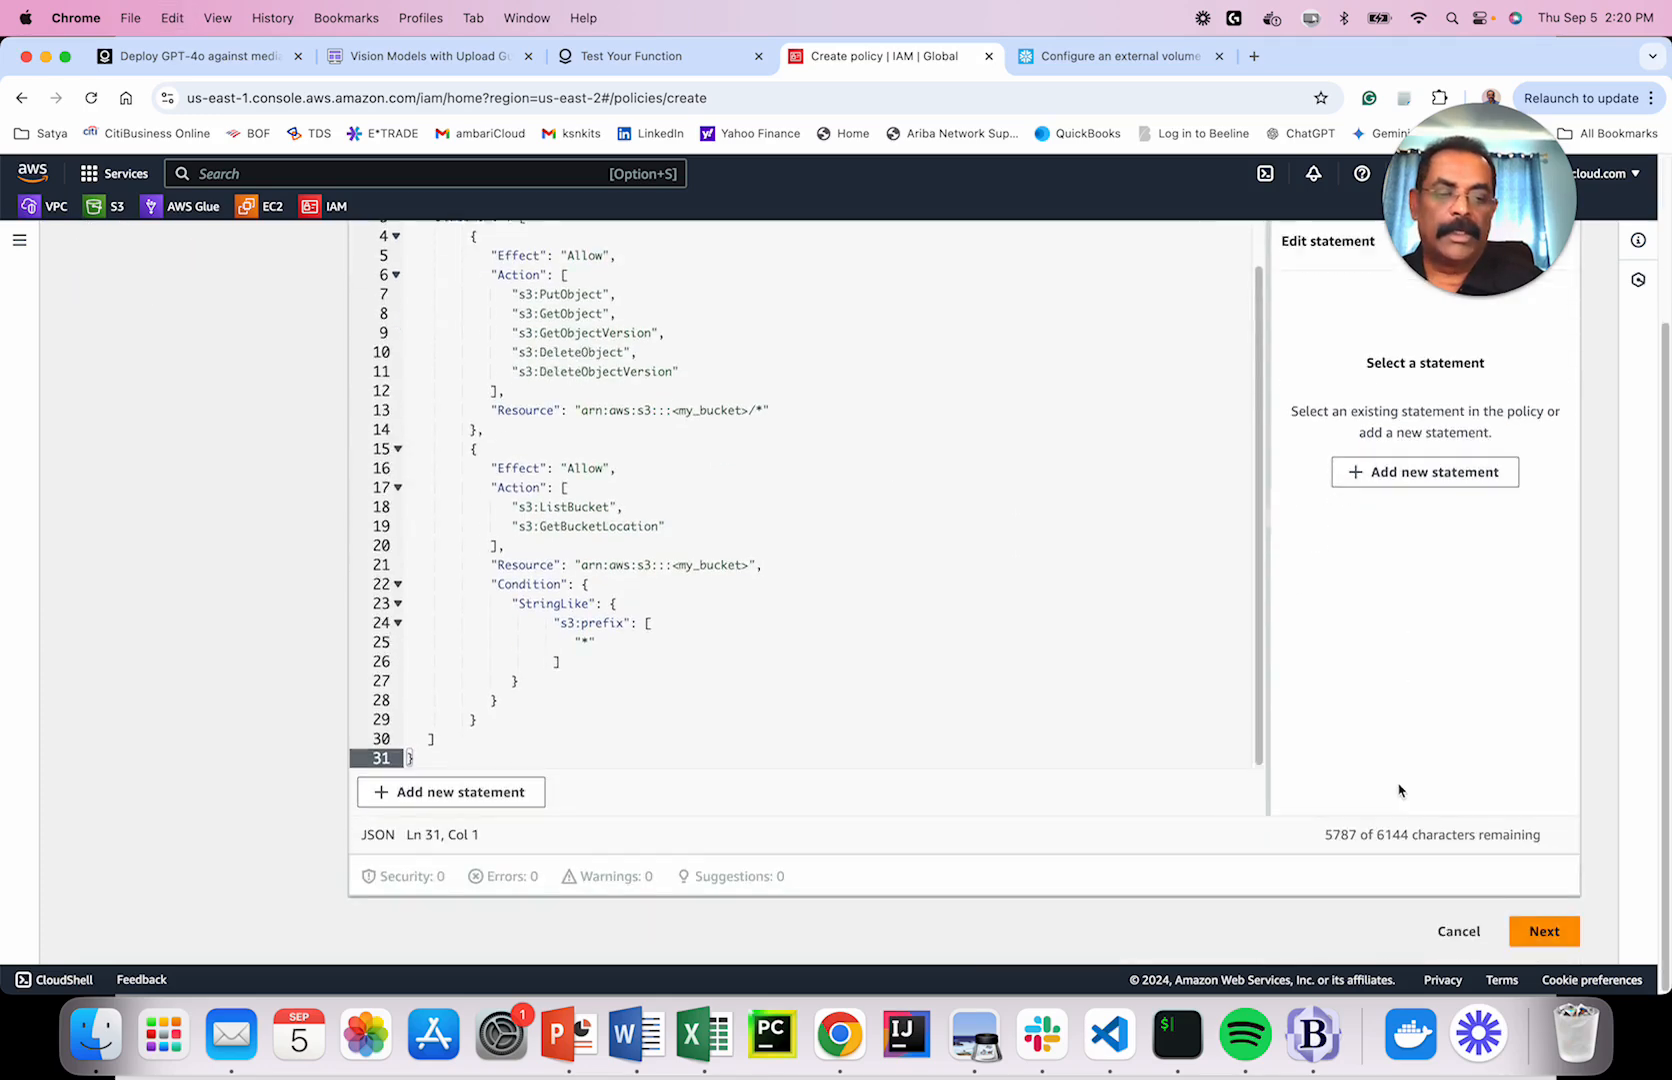
click(1544, 931)
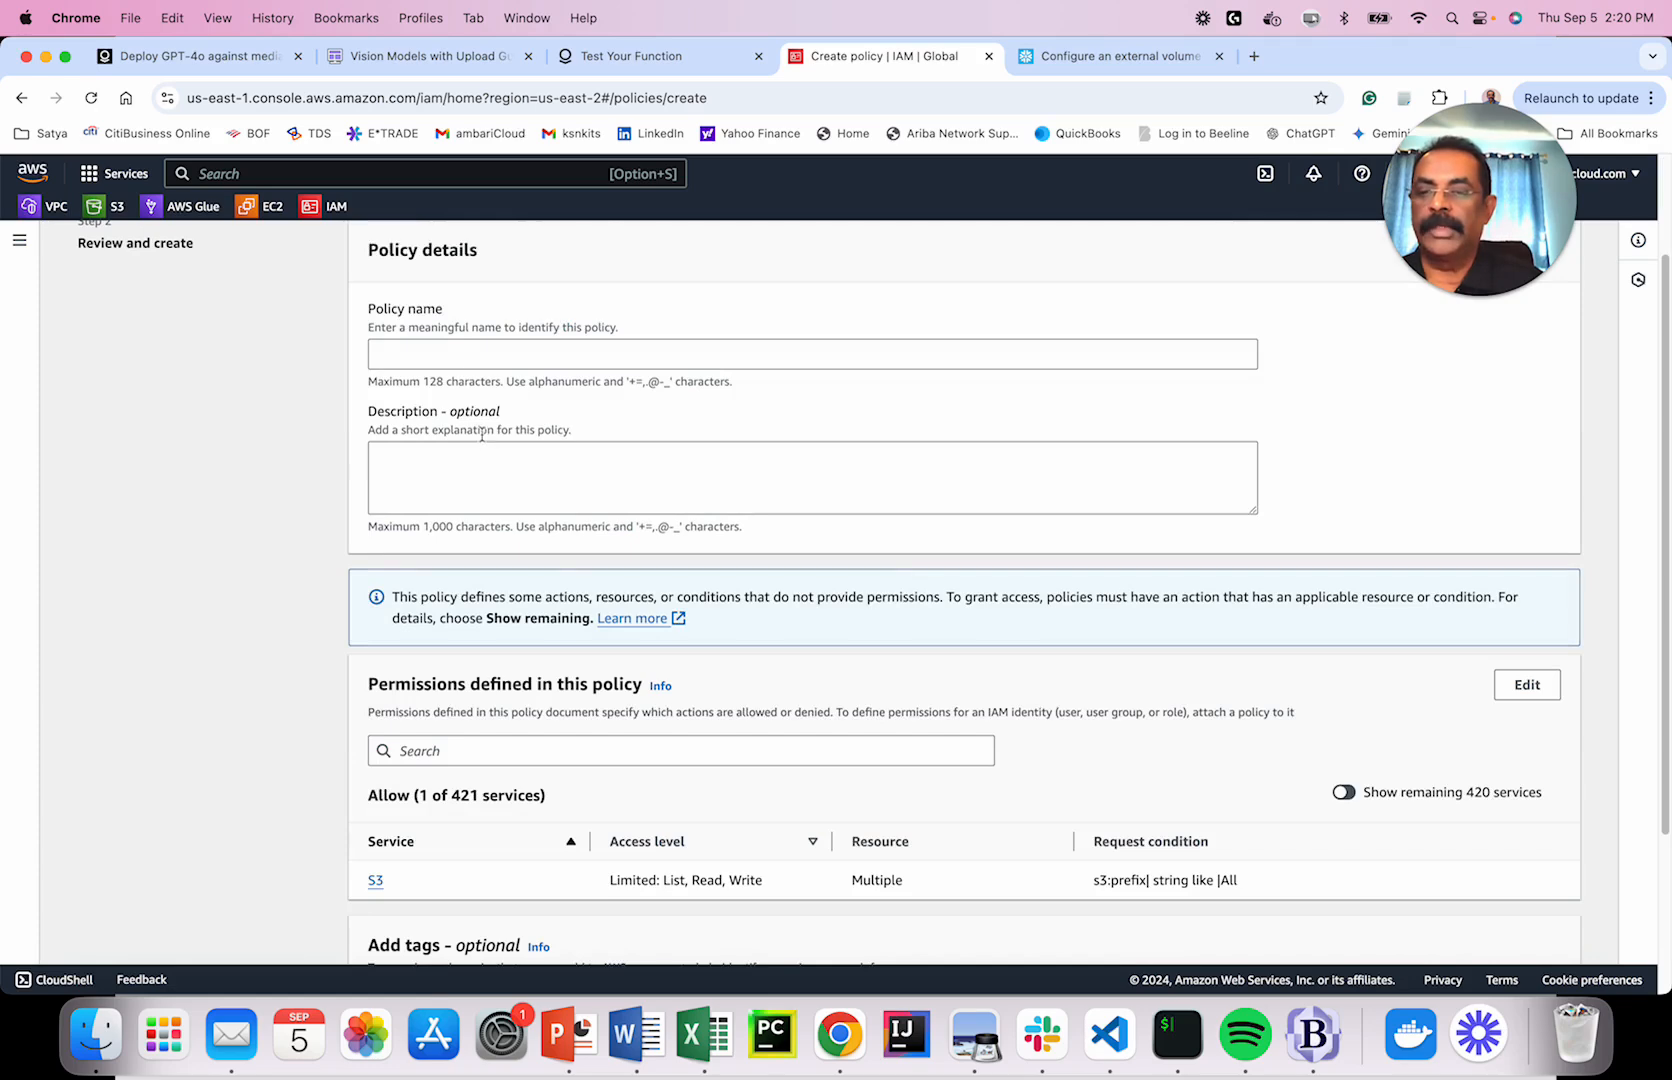
Discard the draft and reopen the snowflake_access policy via a 'snow' search.
scroll(1508, 505, down, 3)
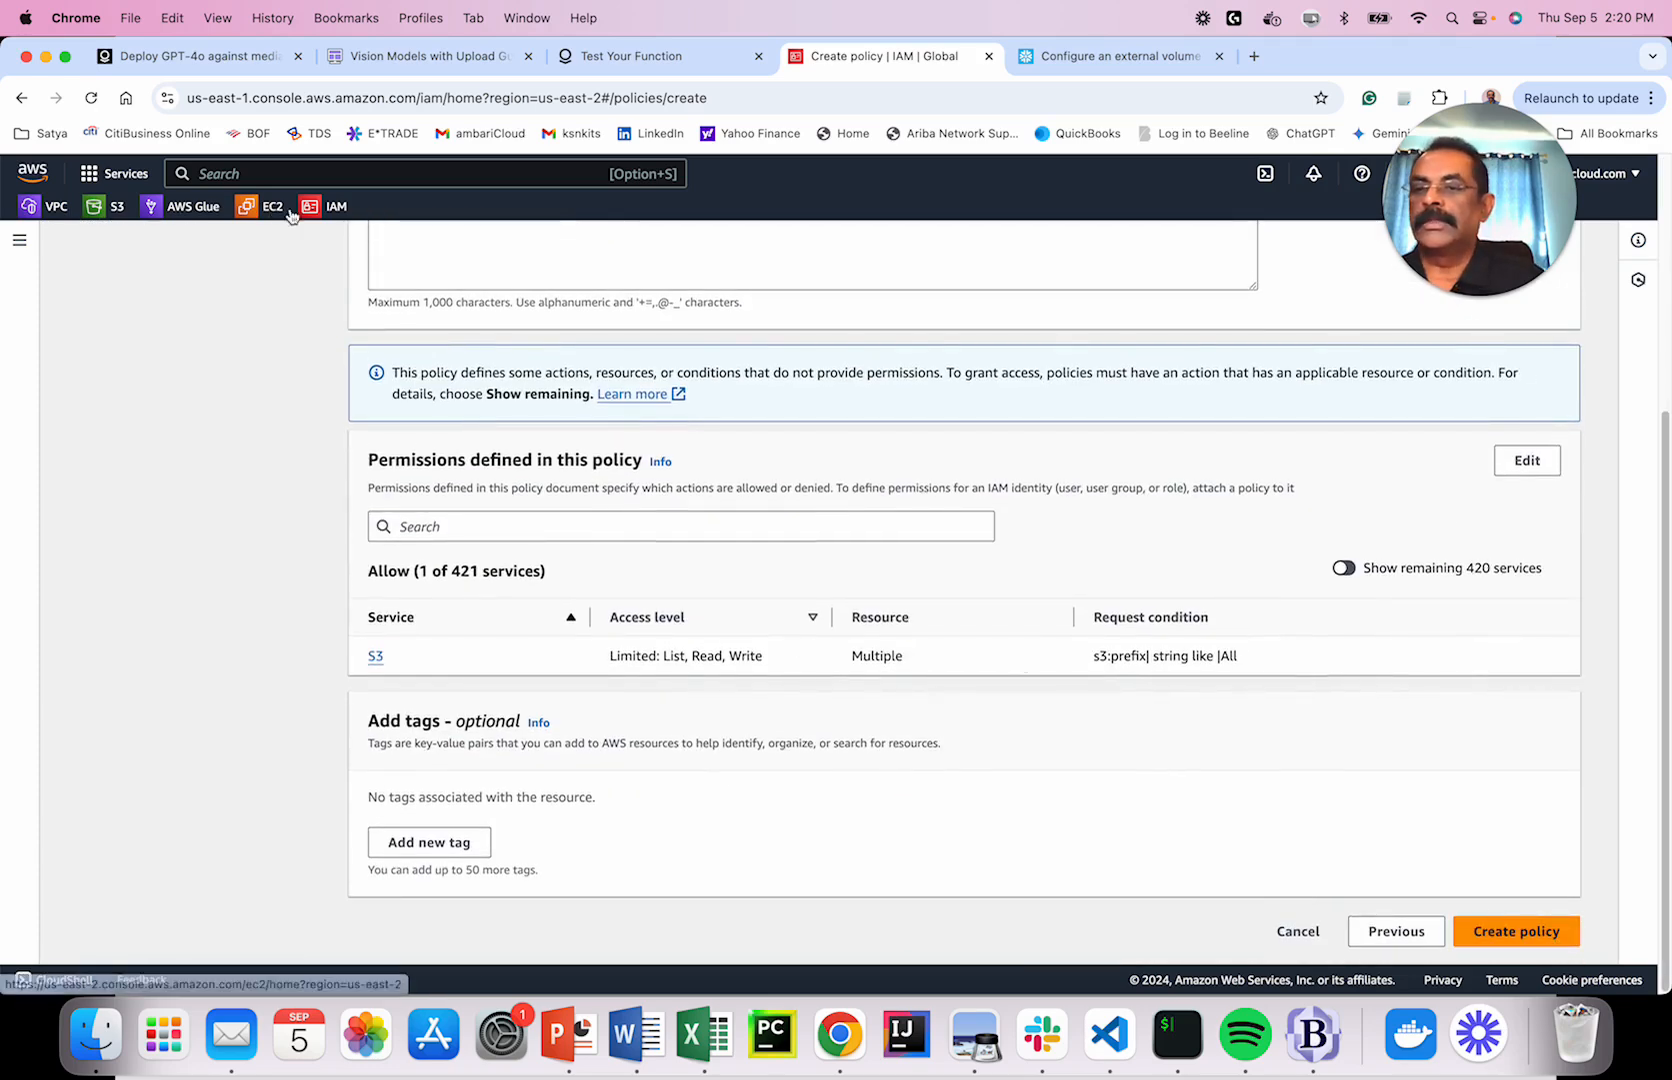
click(327, 208)
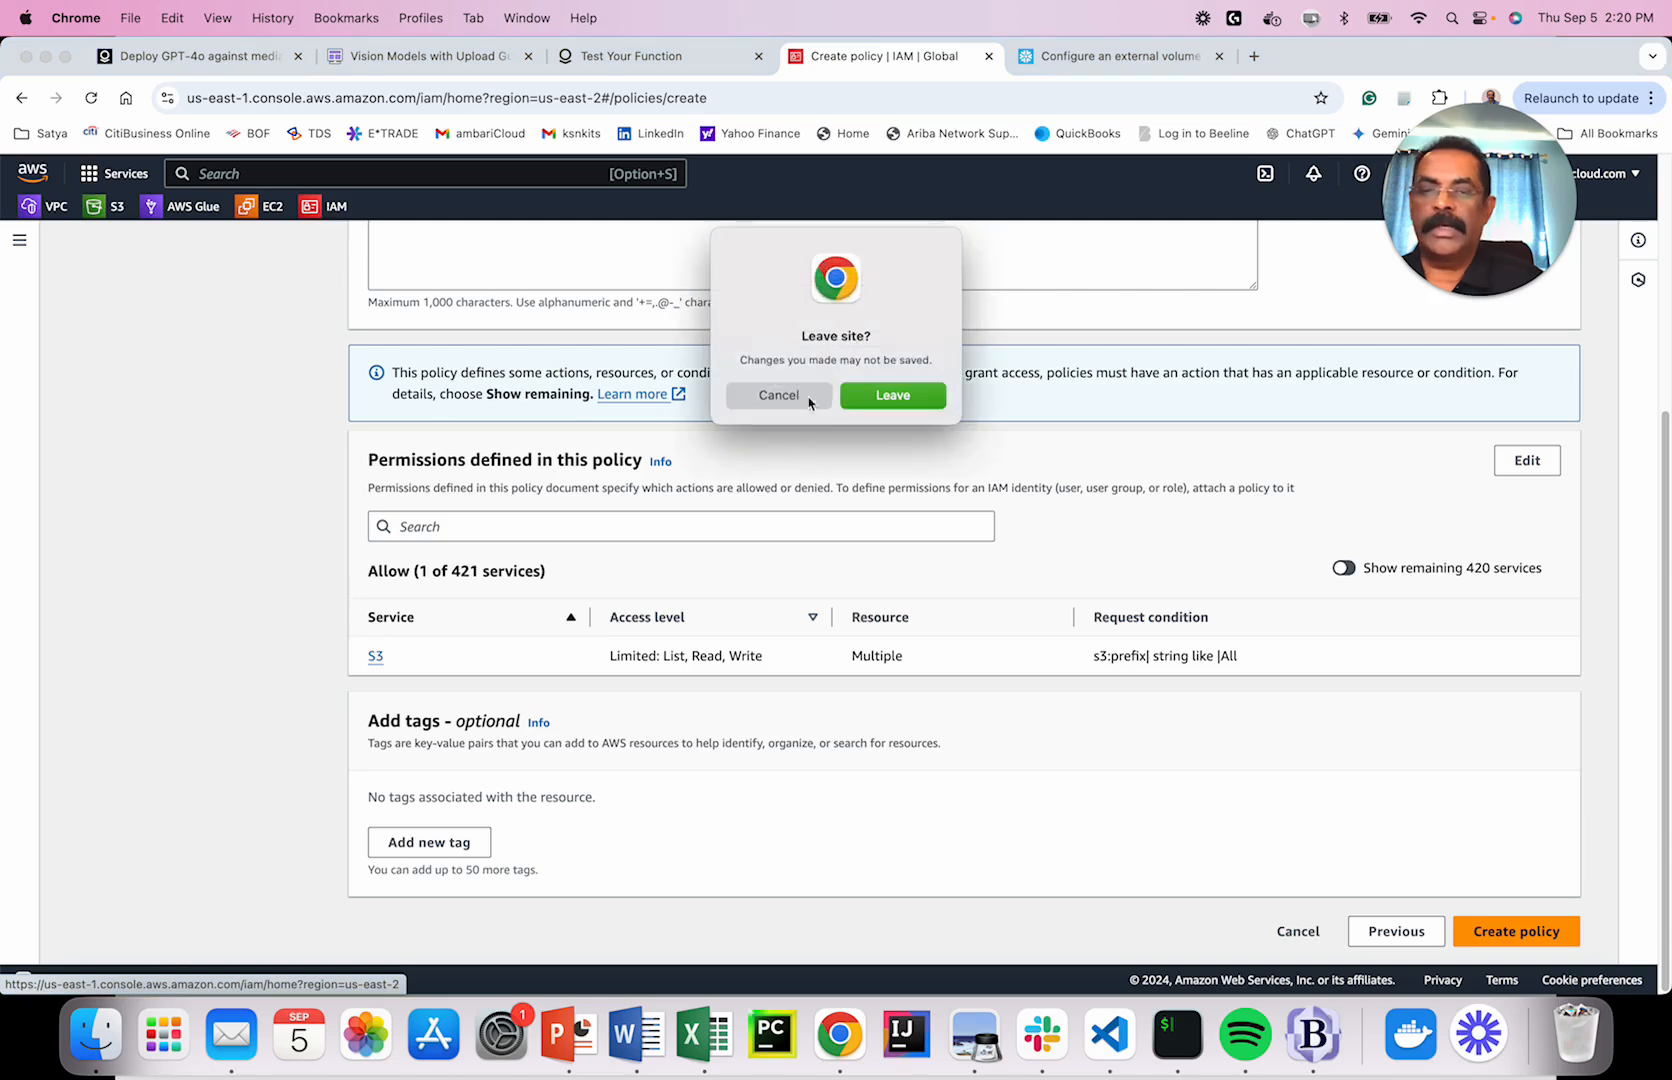
click(938, 400)
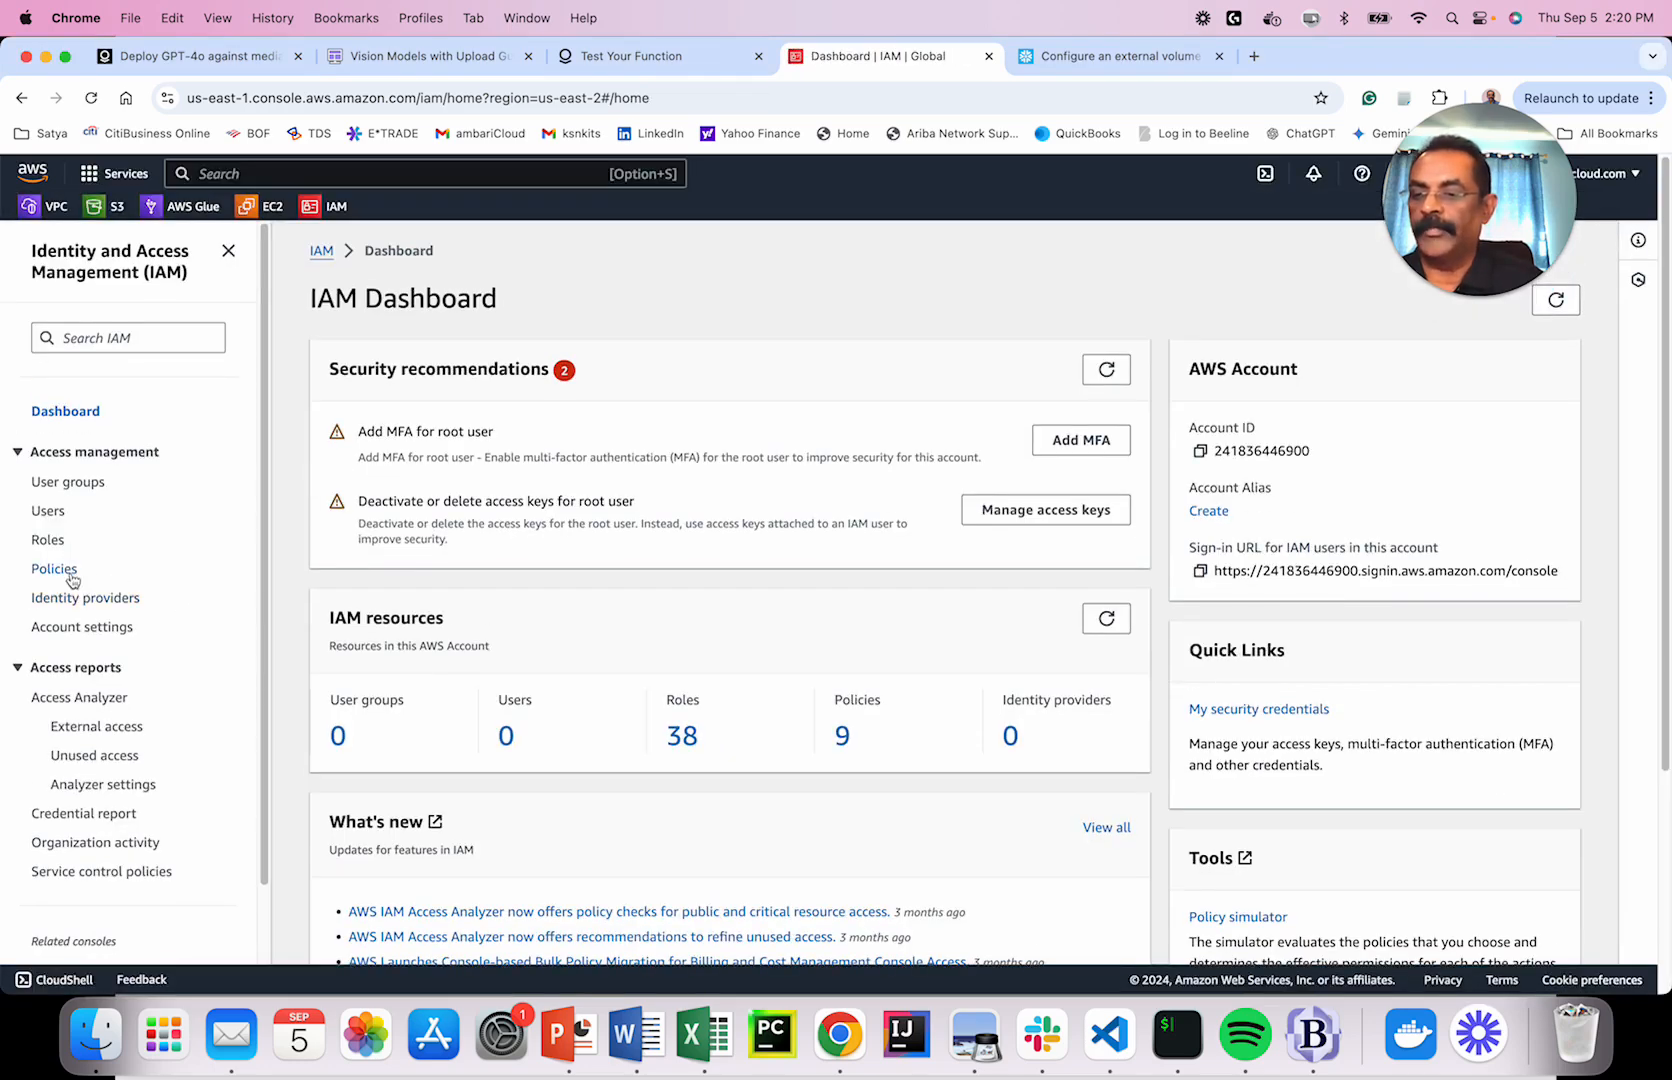
click(58, 569)
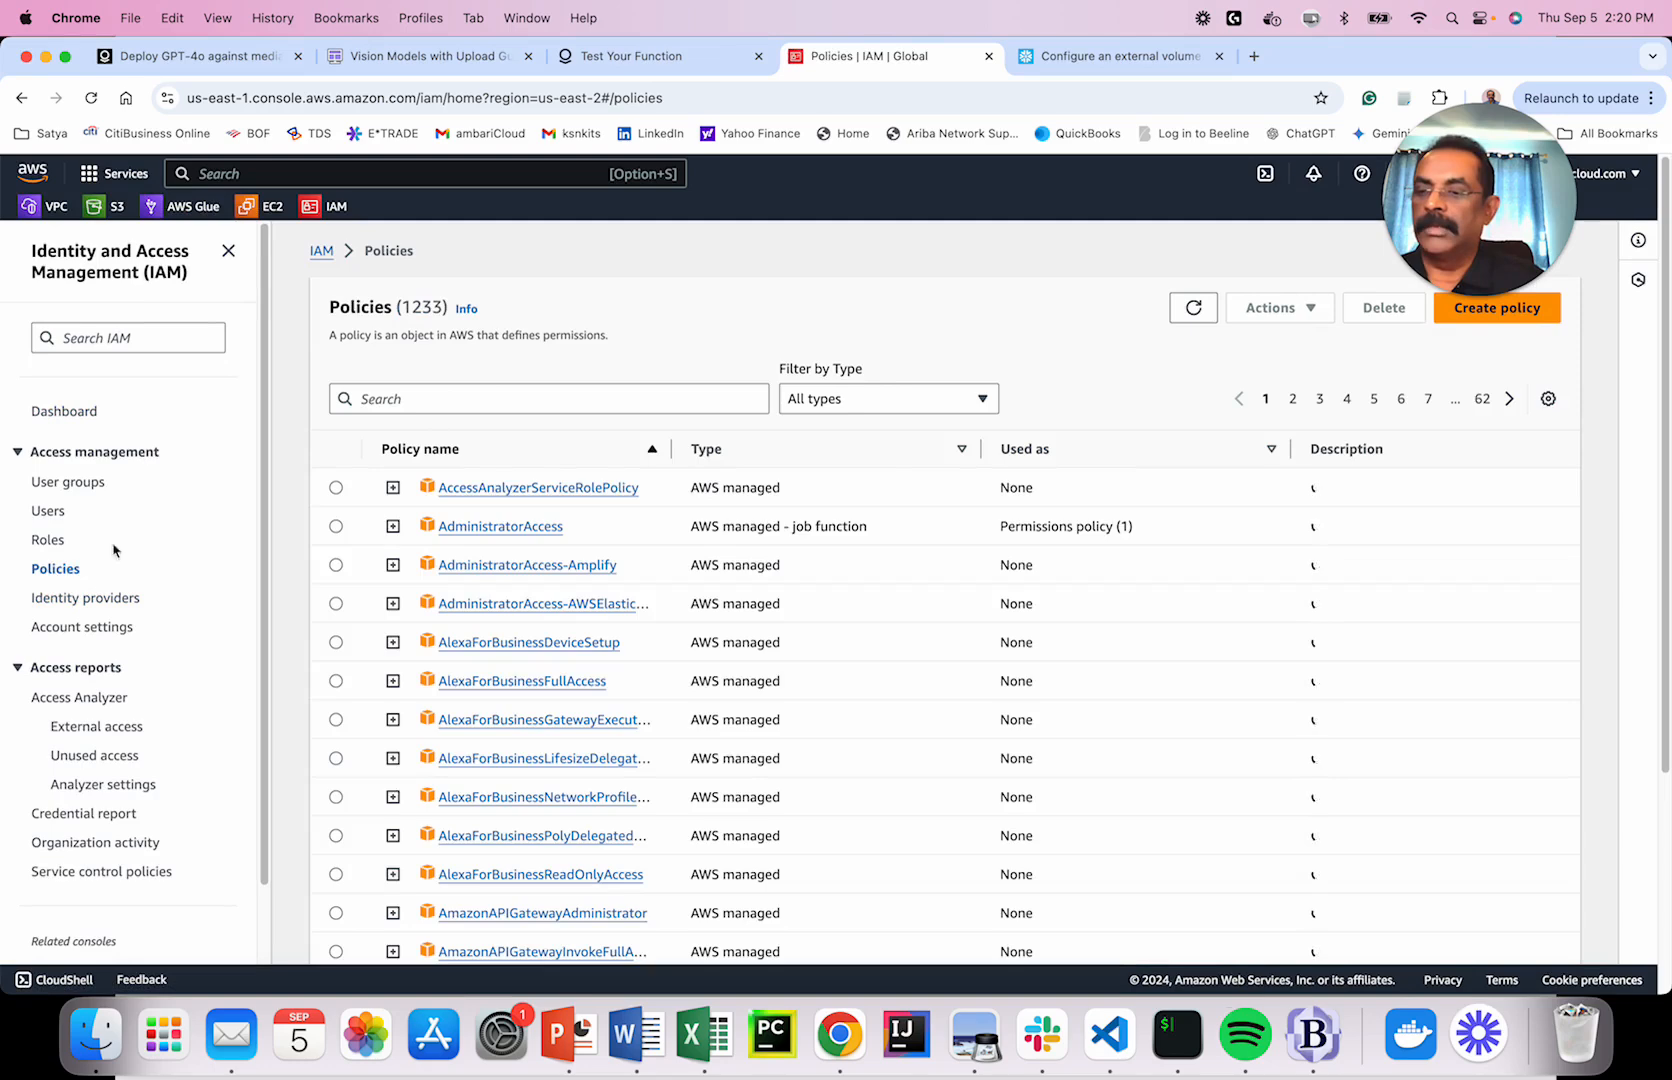
click(388, 398)
text(snow)
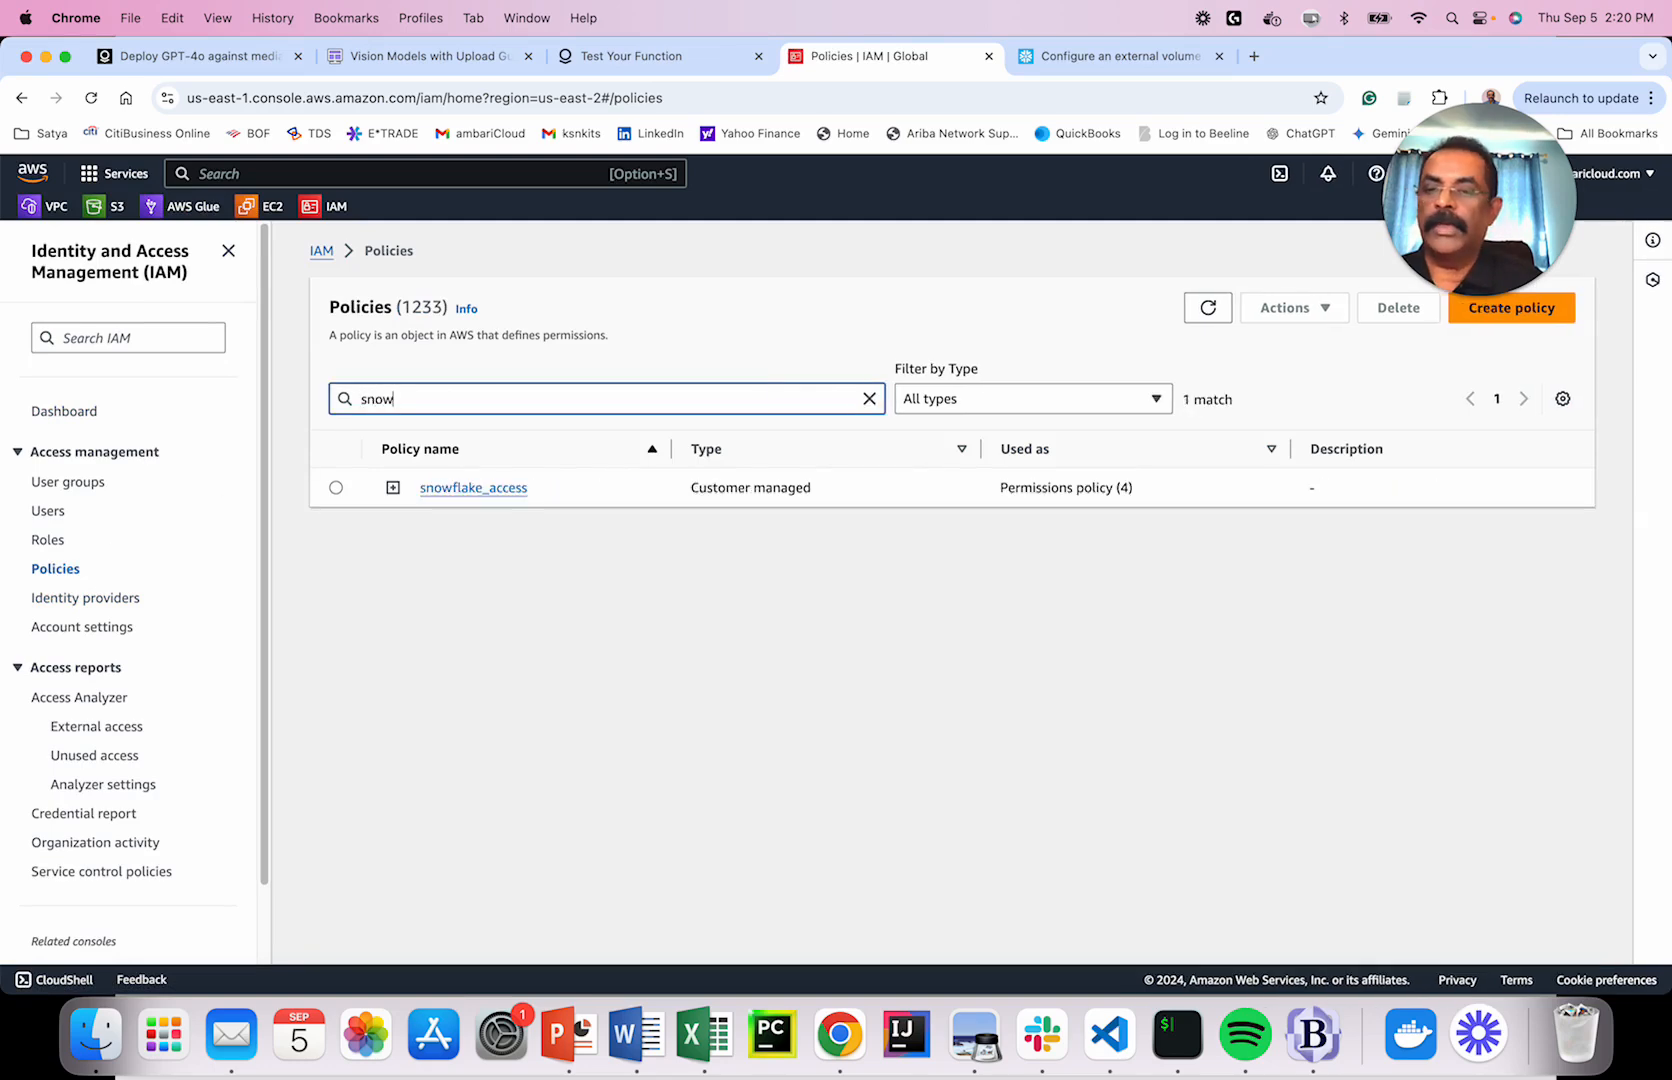
click(458, 489)
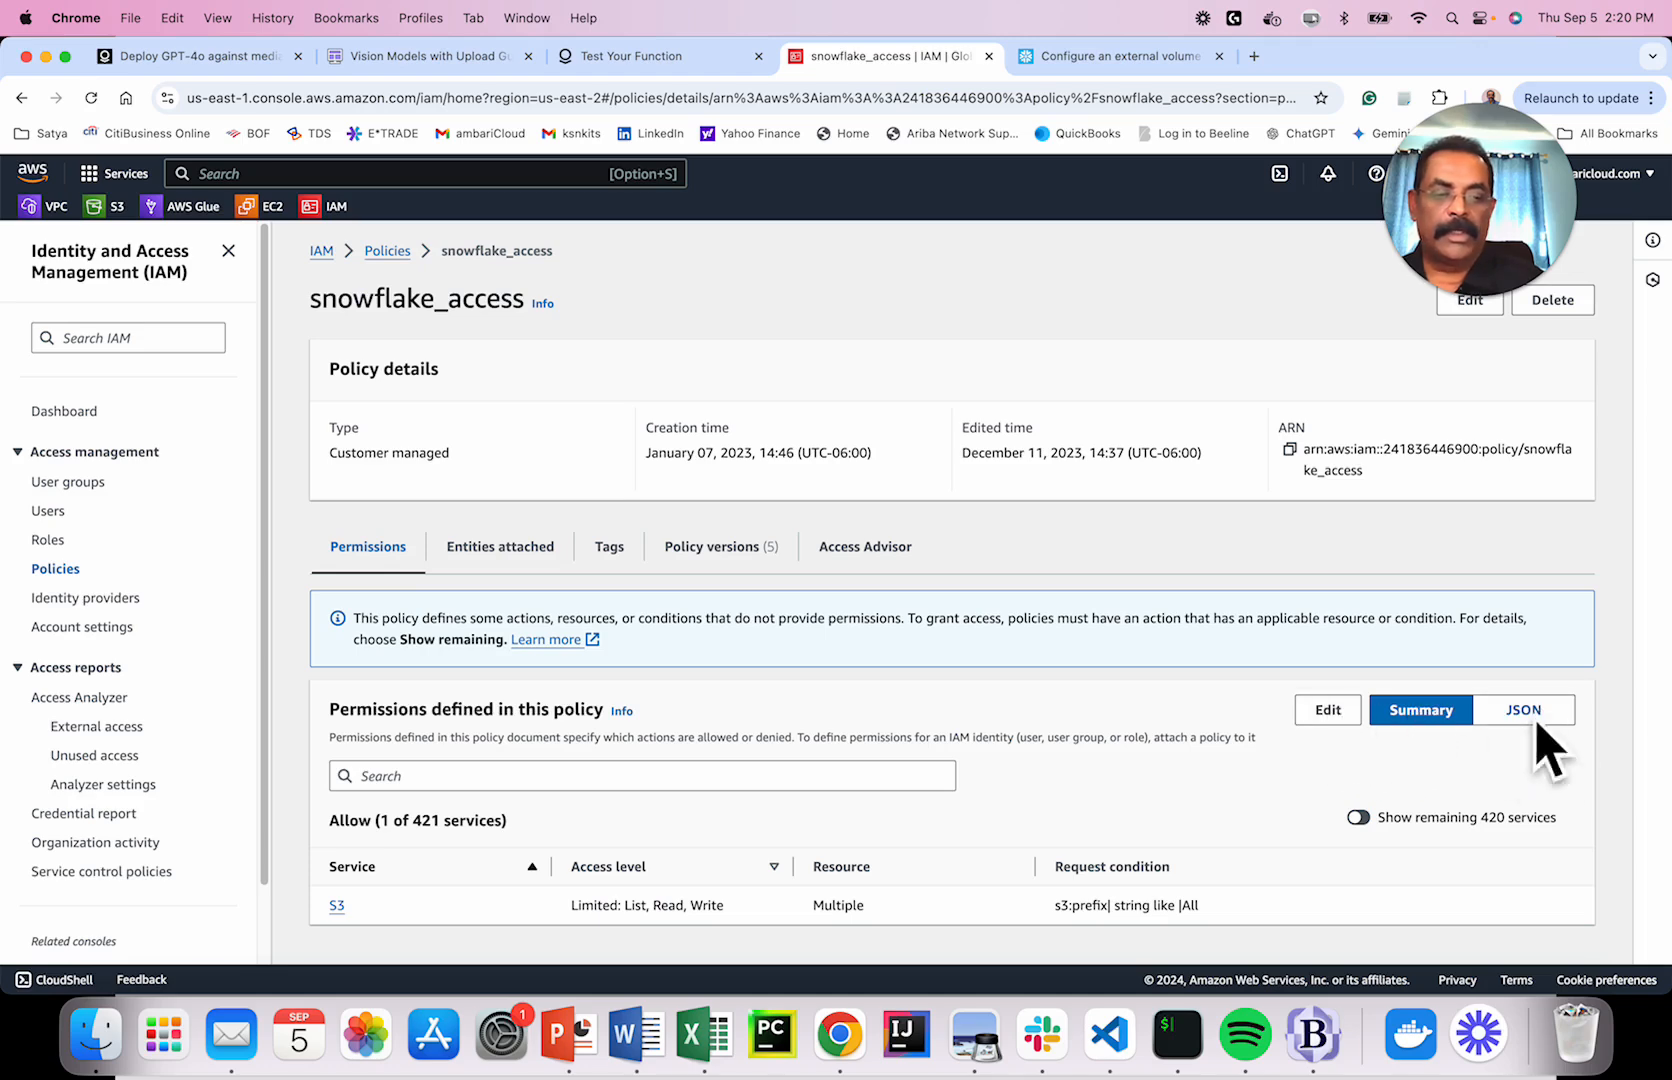
Edit snowflake_access and compare its ambaricloudsatya bucket resource with the docs' <my_bucket> placeholder.
click(1327, 712)
scroll(916, 644, down, 1)
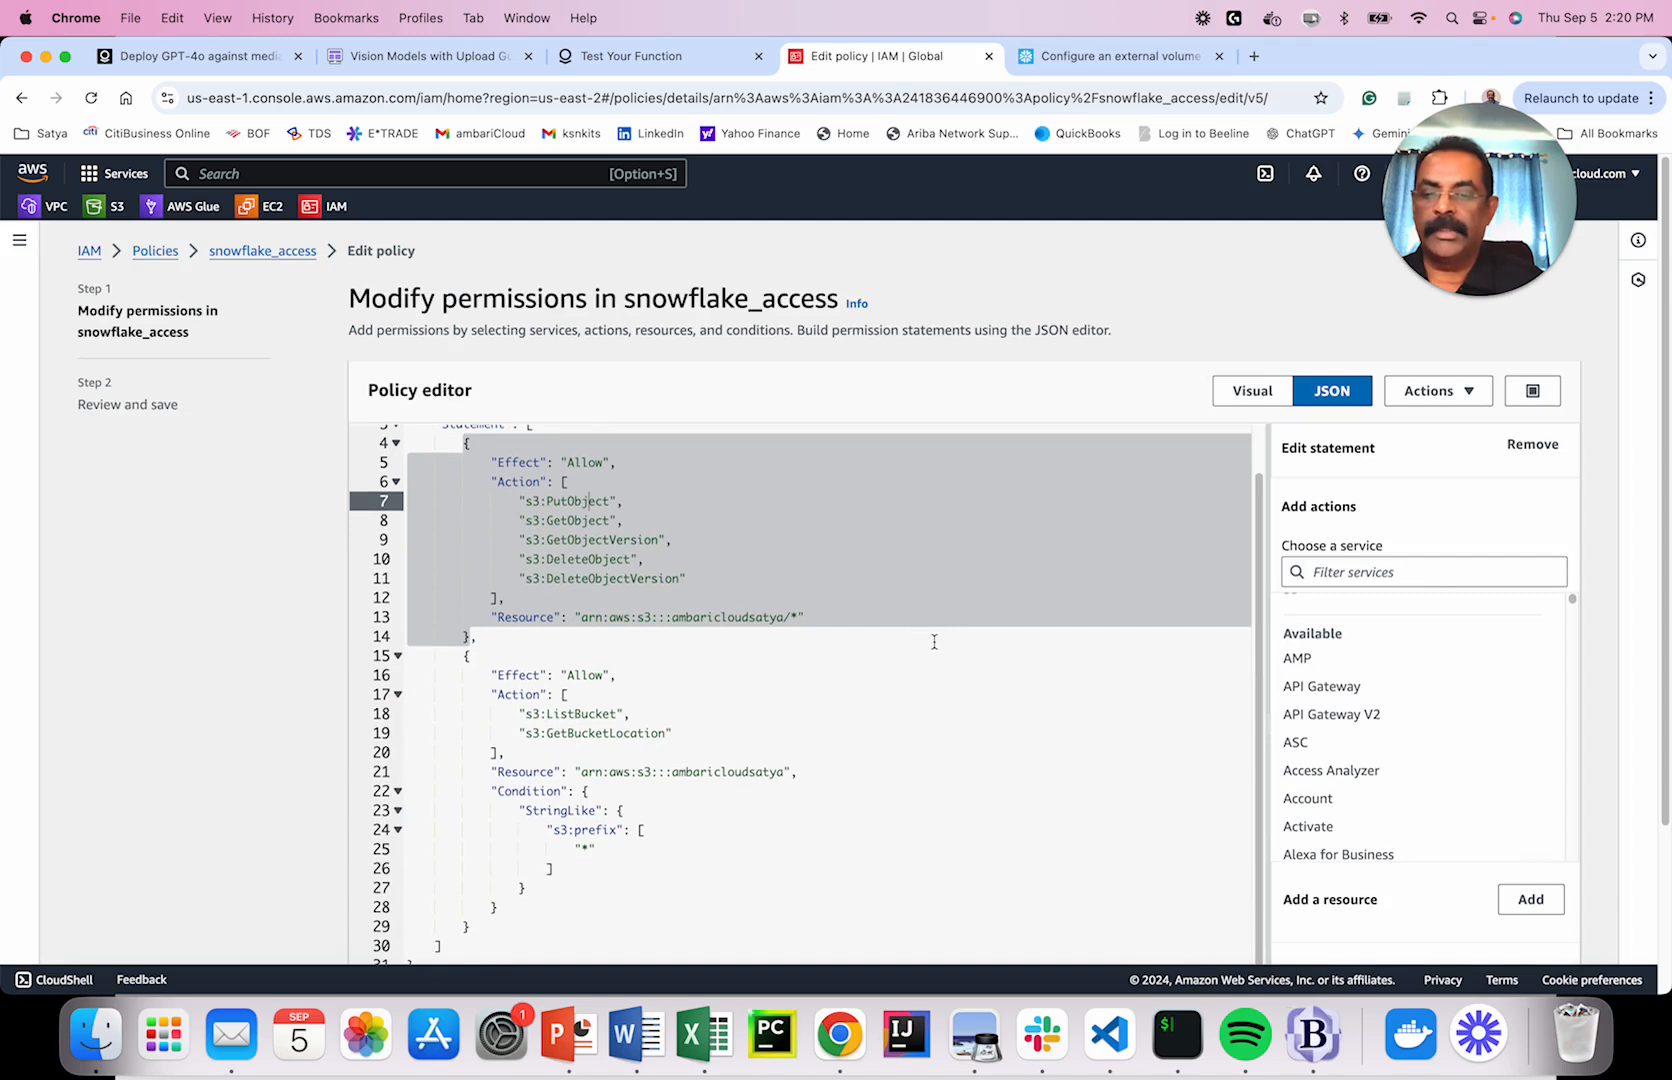
click(908, 634)
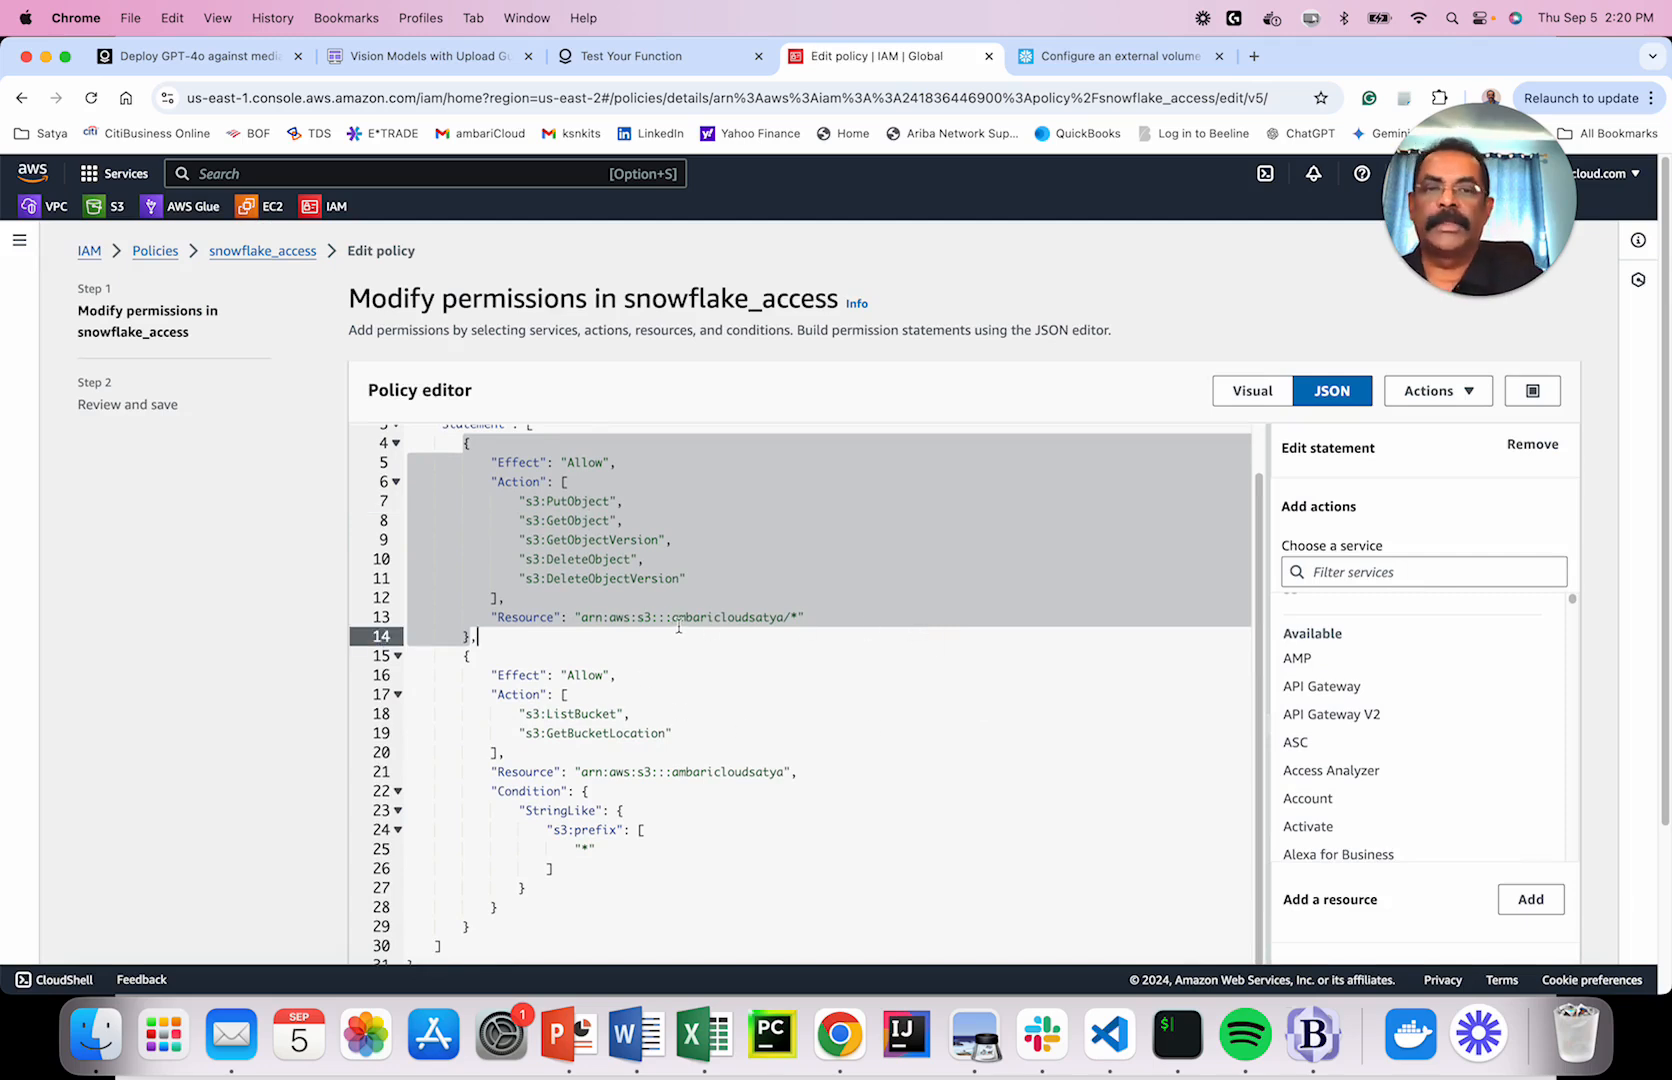
click(1120, 57)
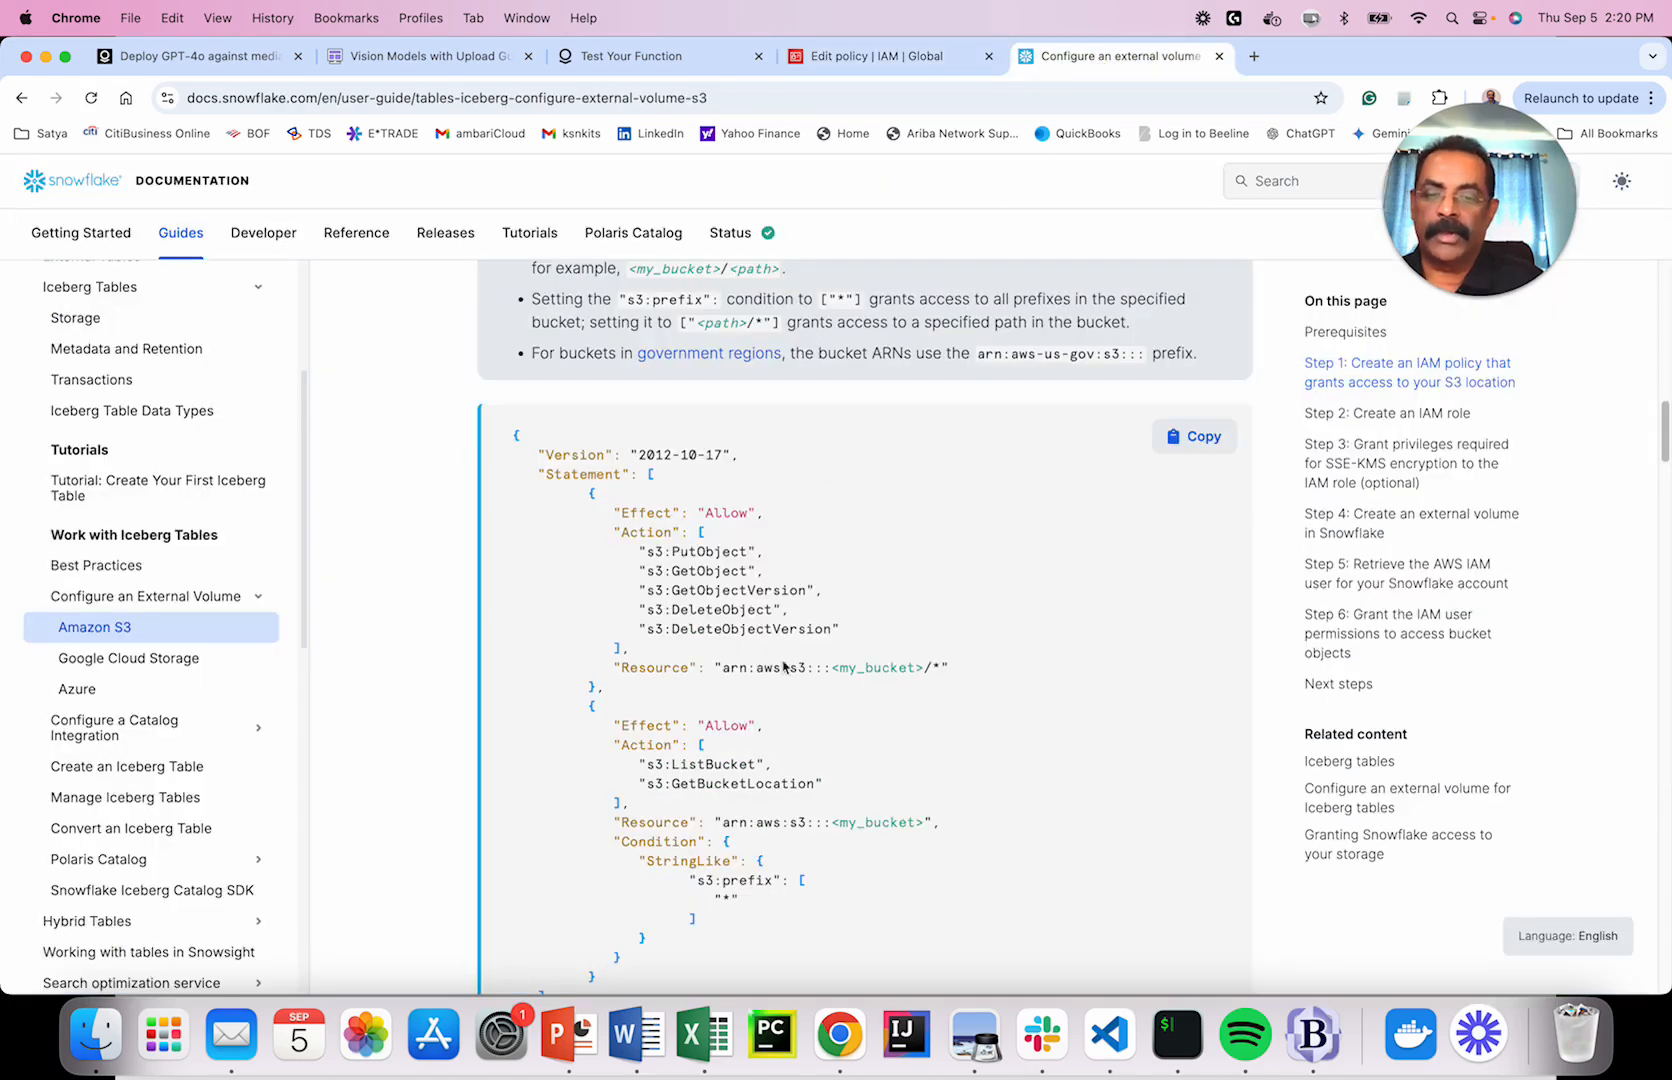
drag(831, 668, 930, 667)
click(845, 57)
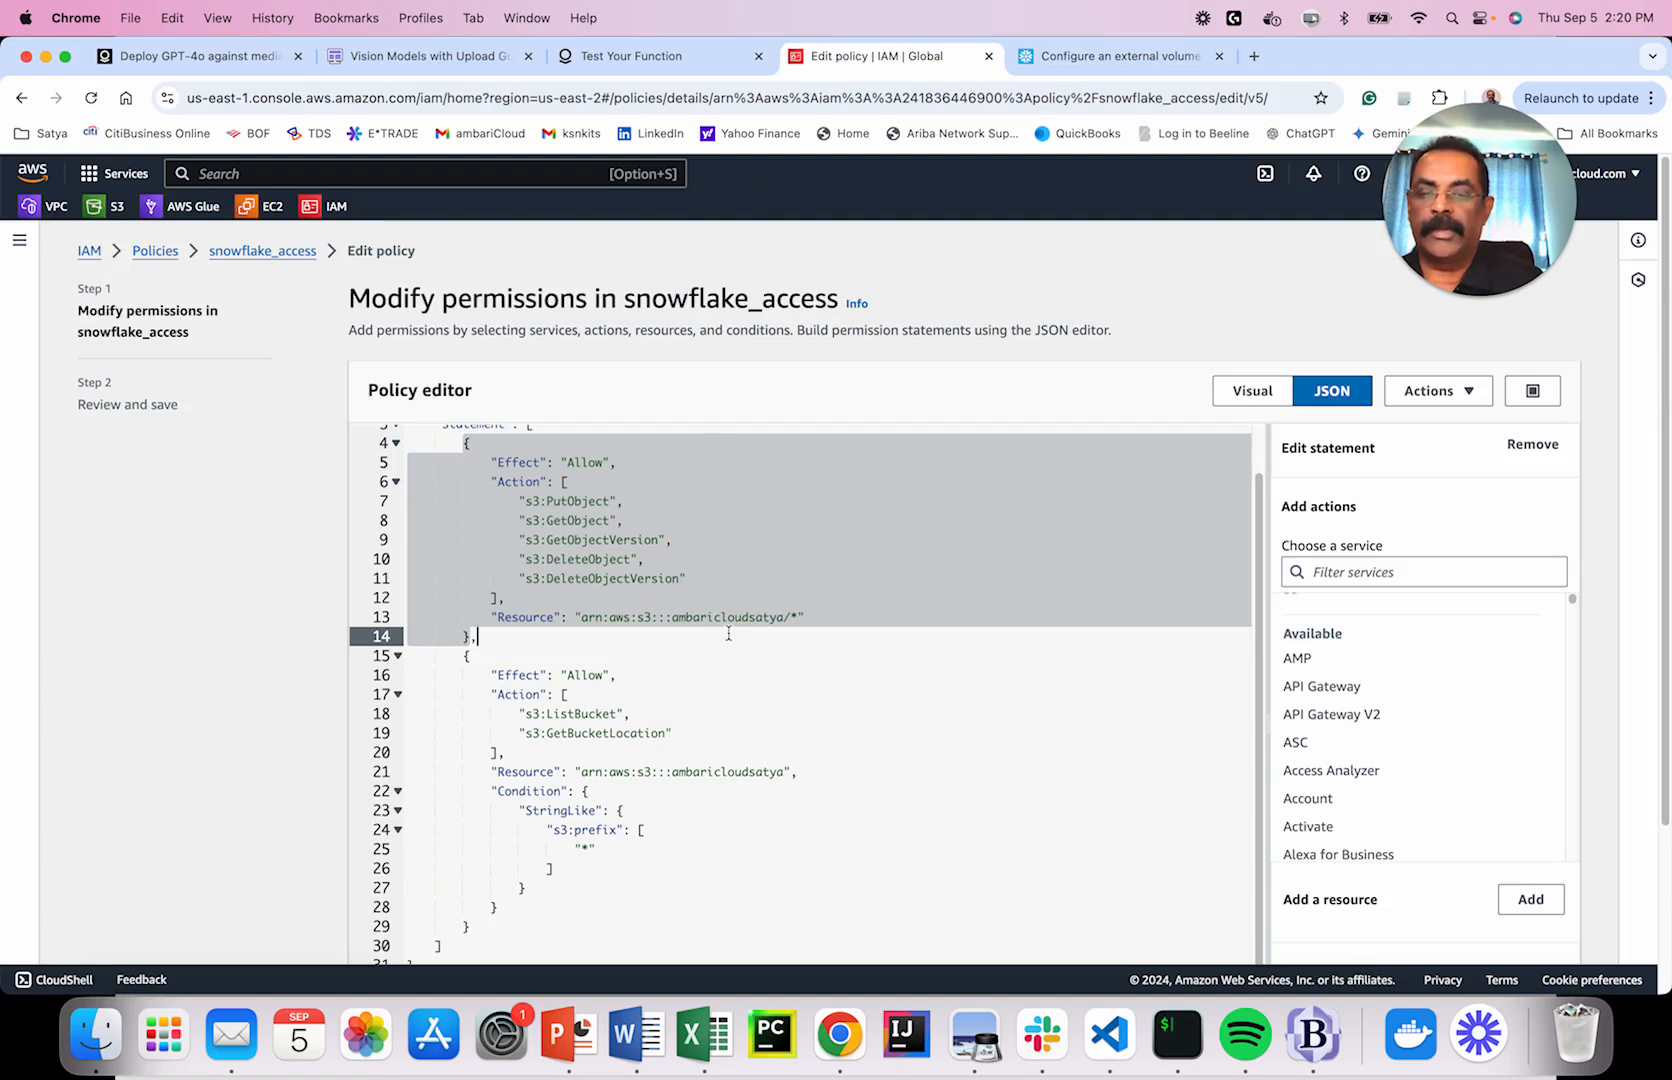
double_click(750, 618)
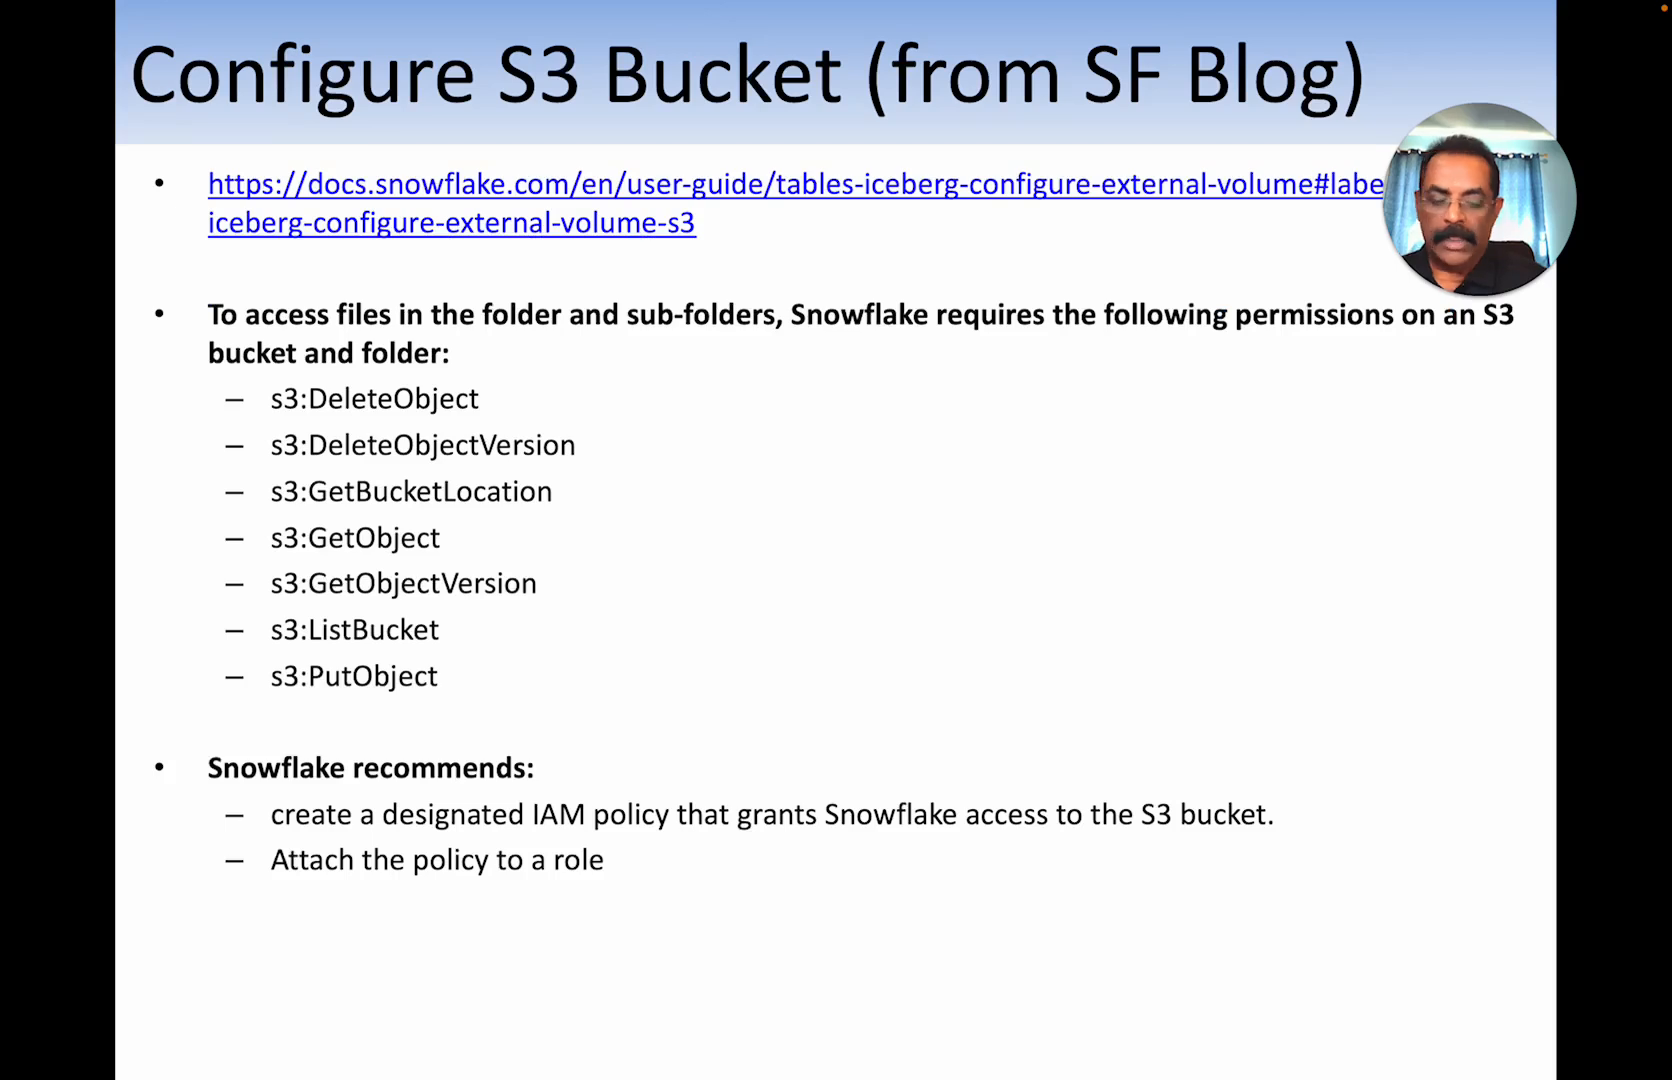
Step through the External Volume Setup diagram, then return to the browser with a new tab.
key(Right)
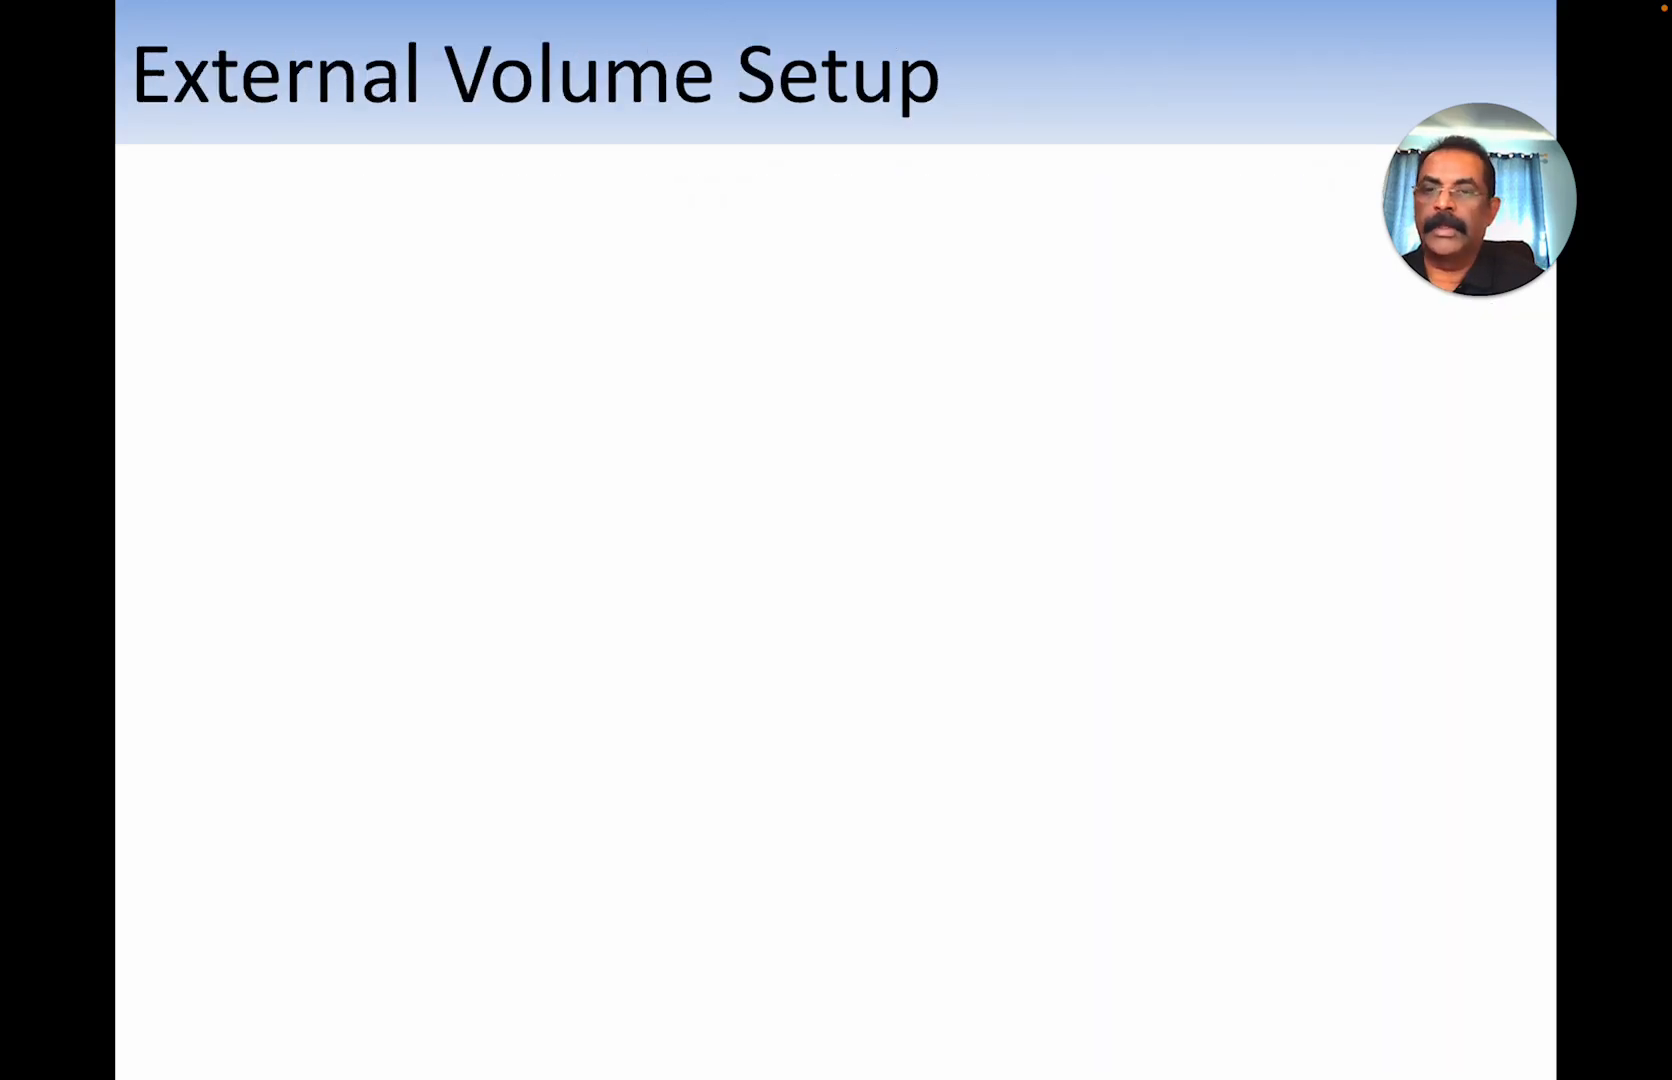
key(Right)
key(Right)
key(Right)
key(Right)
key(Right)
key(Right)
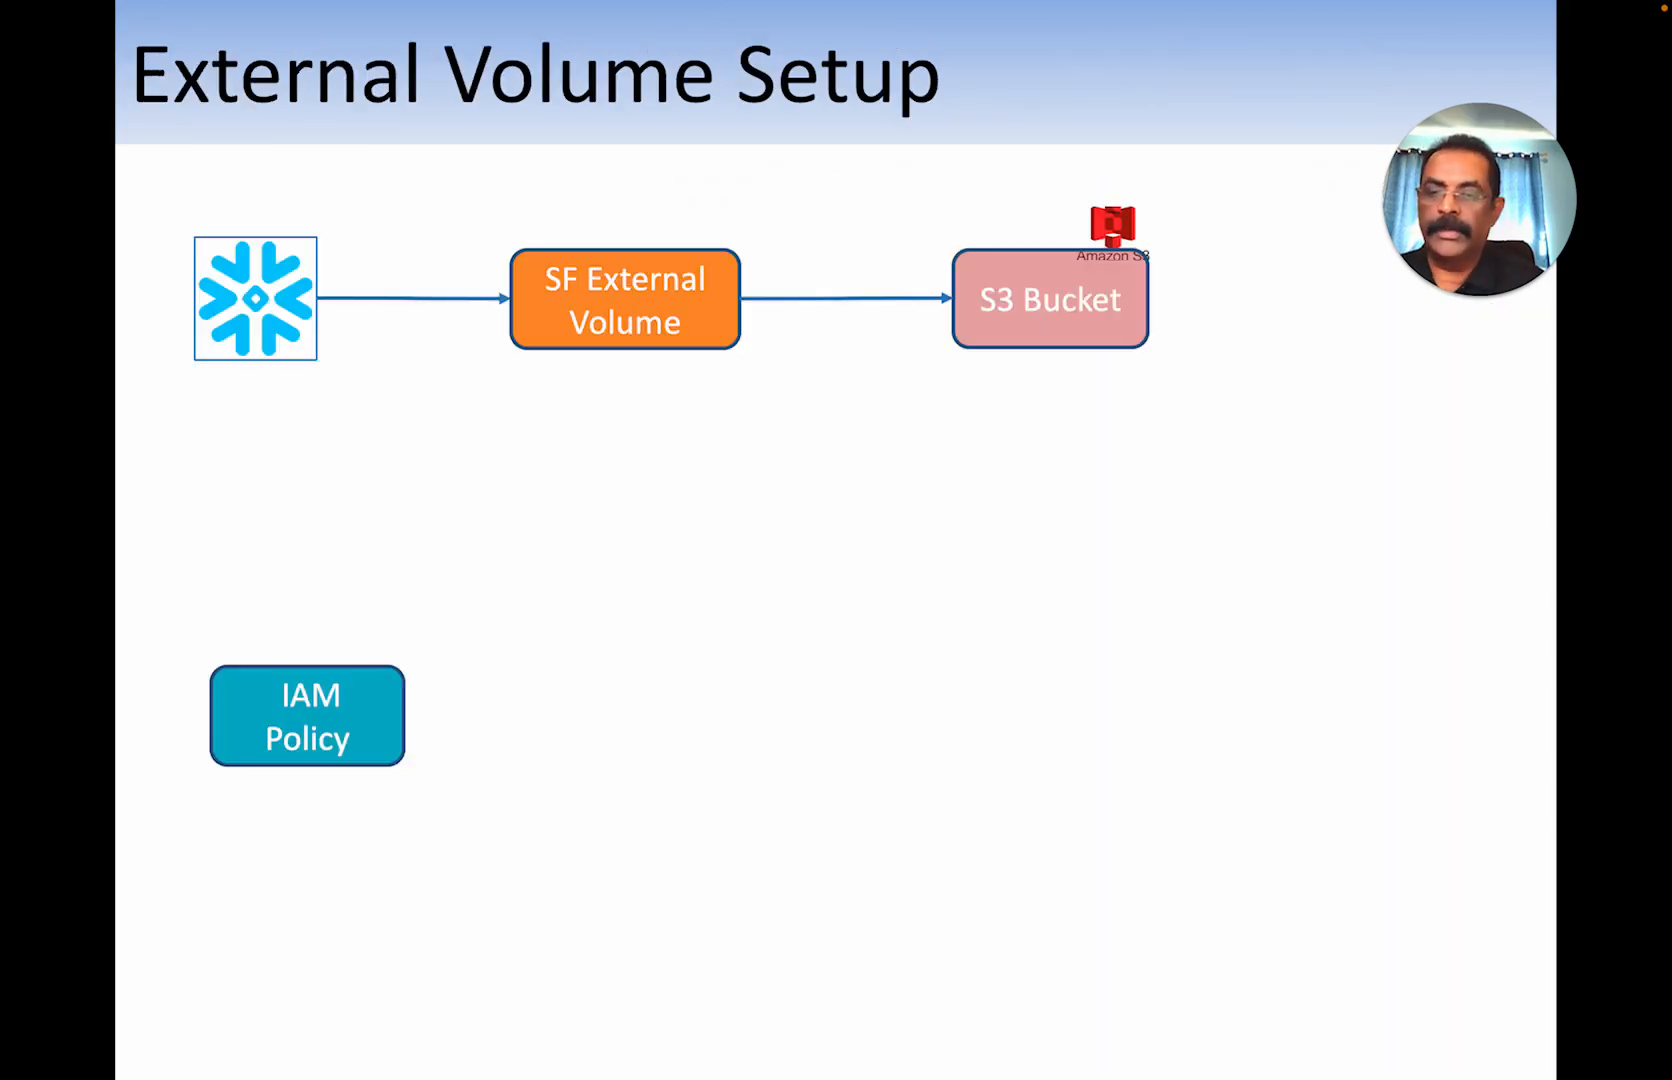
key(Right)
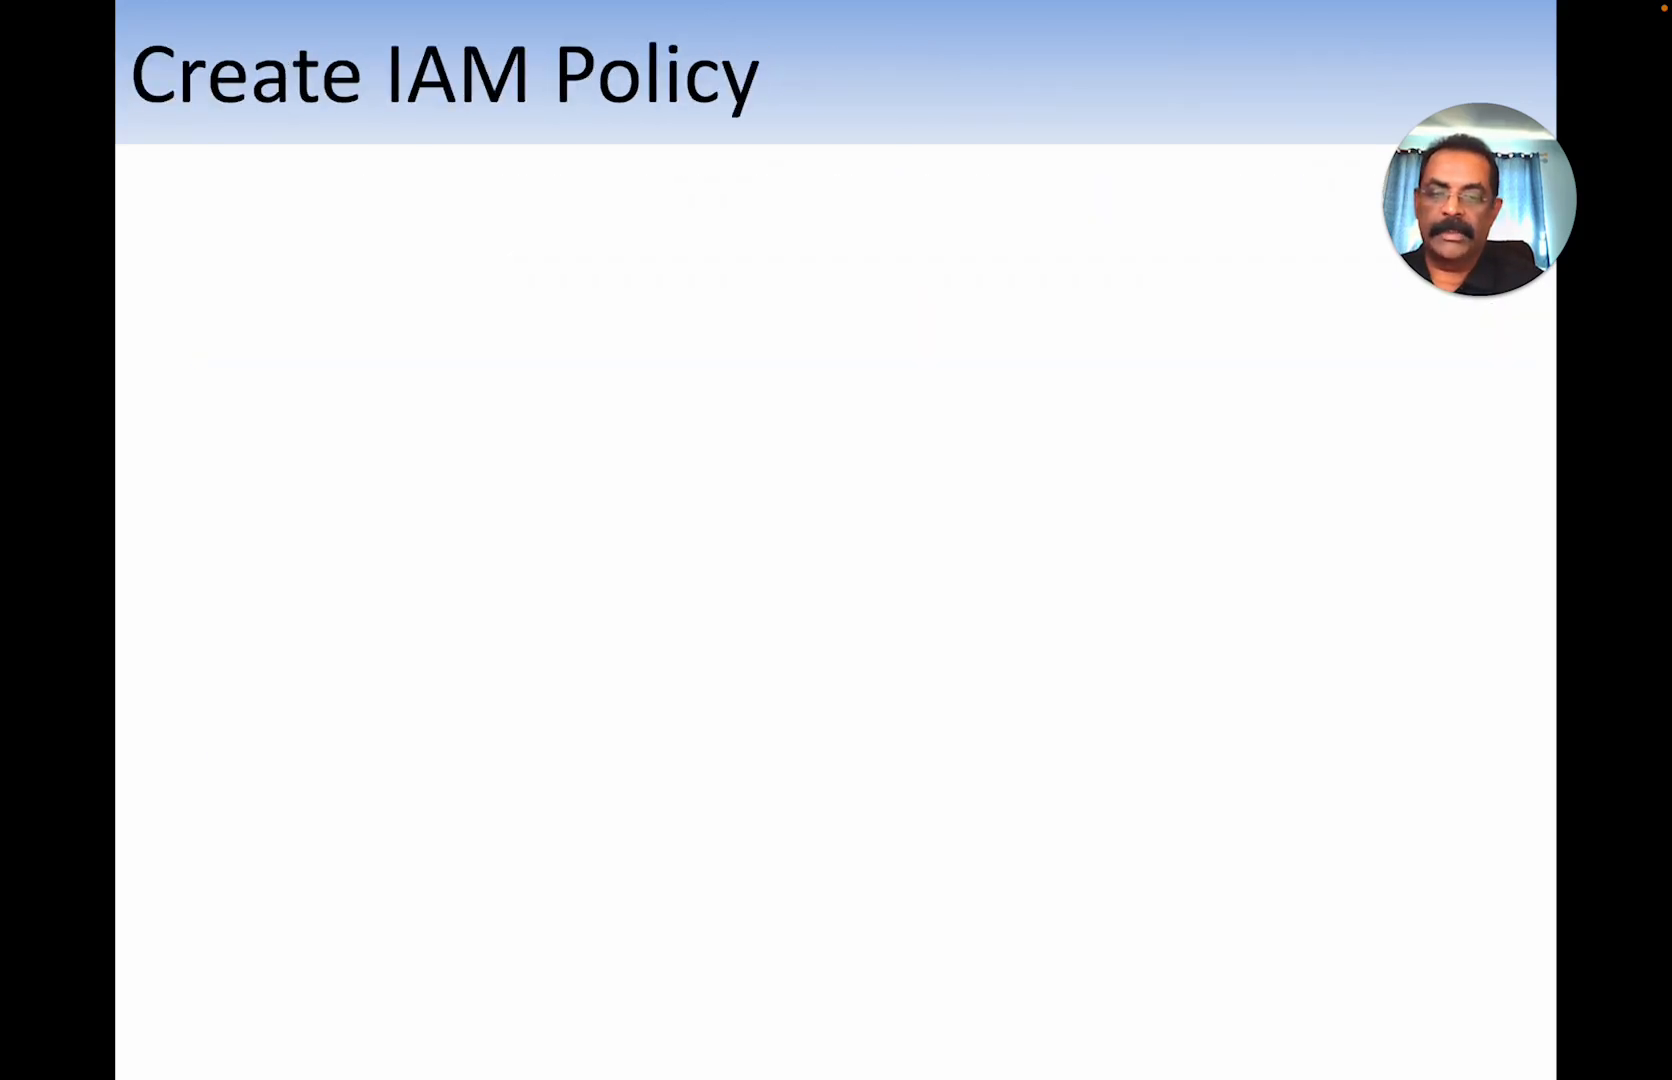
key(Left)
key(super+Tab)
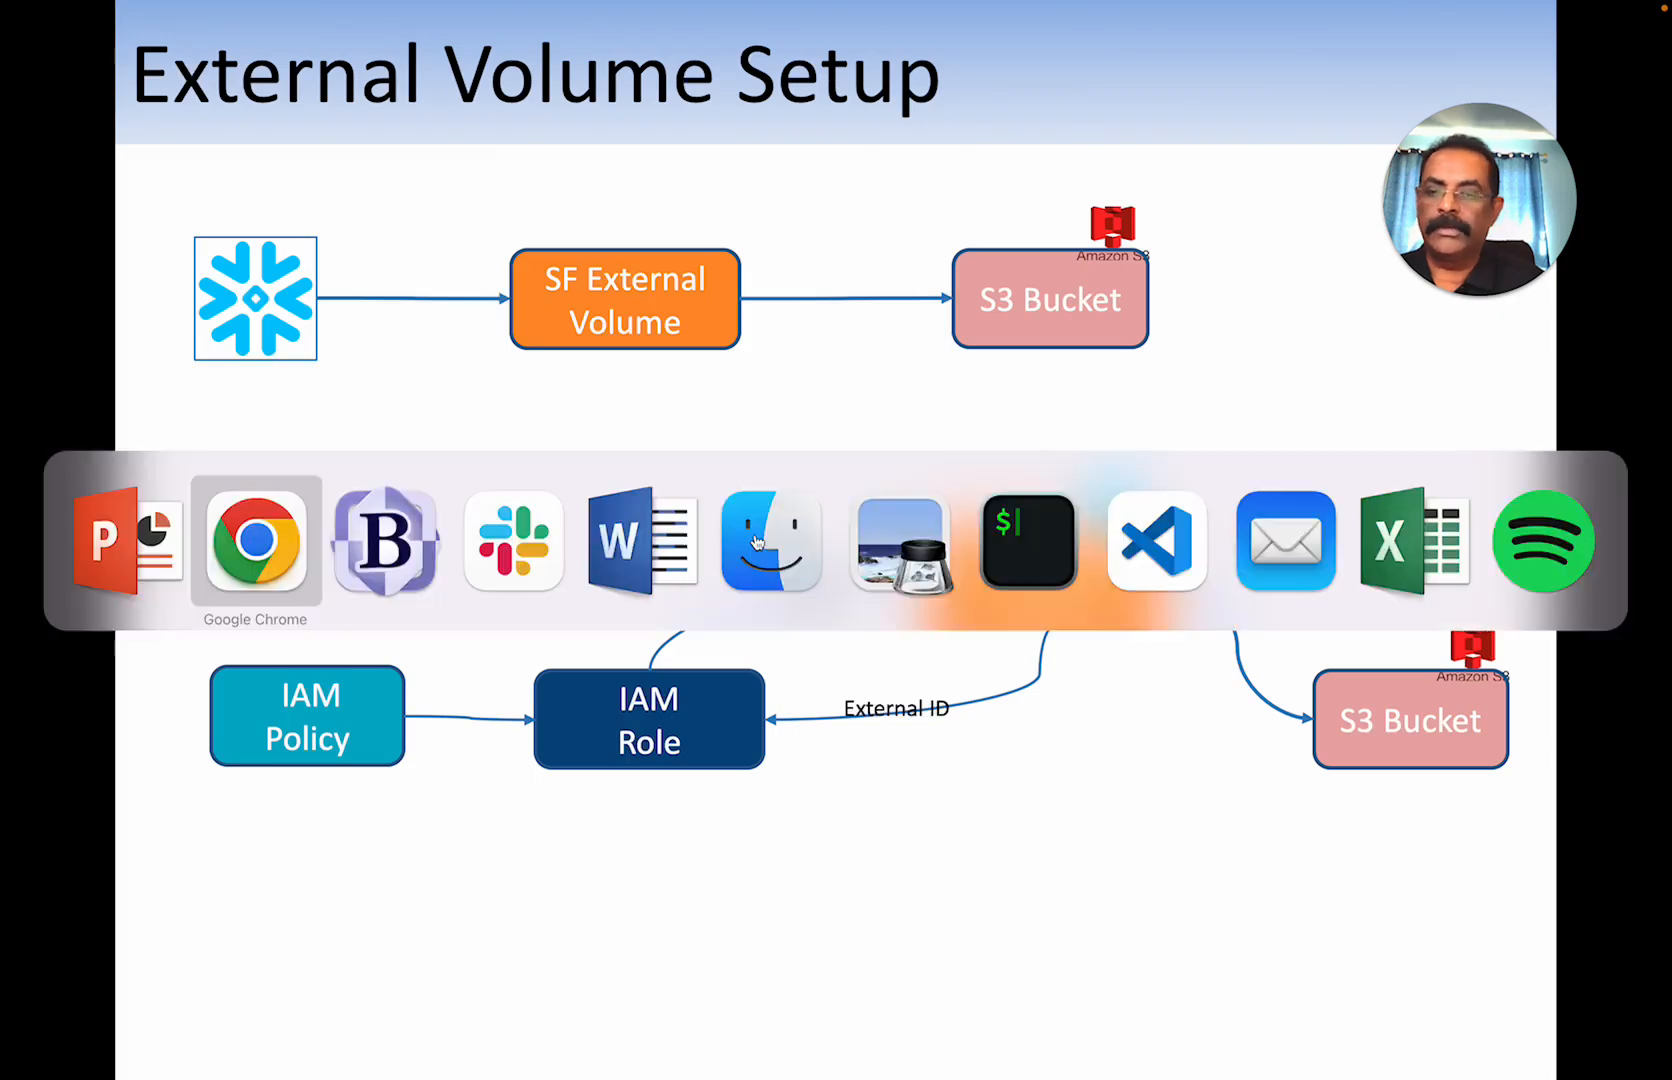
click(1255, 57)
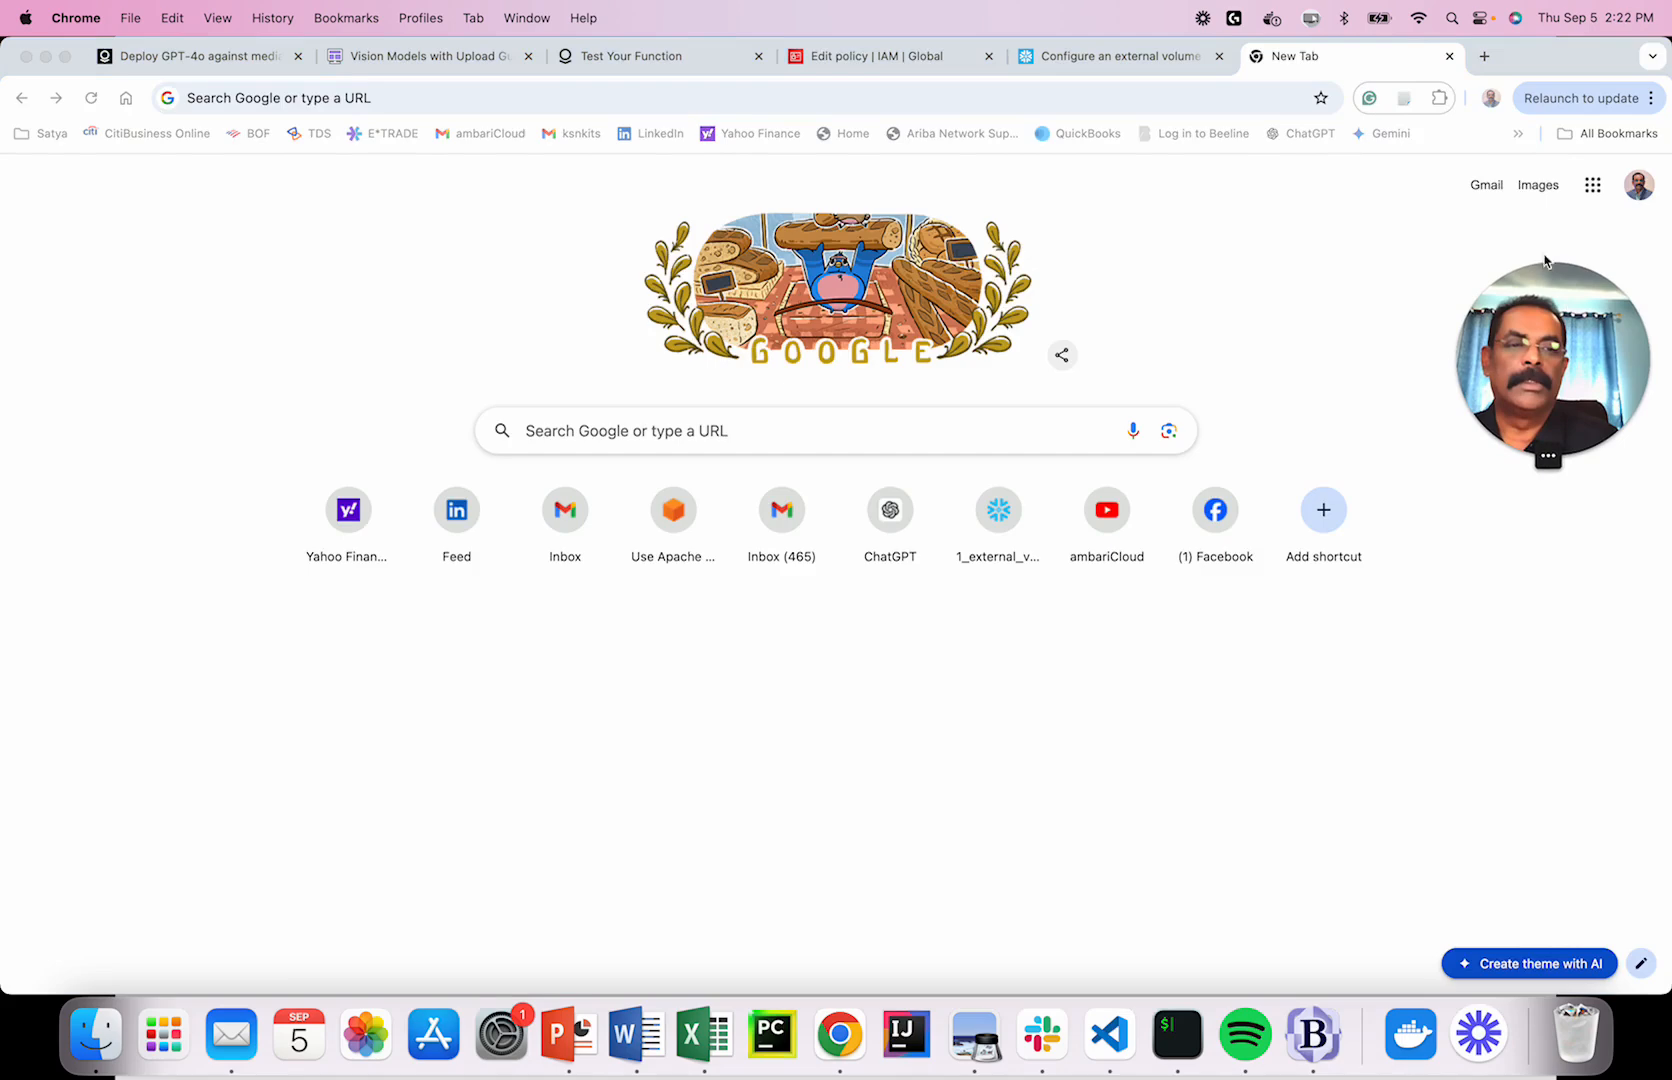
Open the Snowflake sign-in page from the bookmarks and enter the account username.
click(1518, 133)
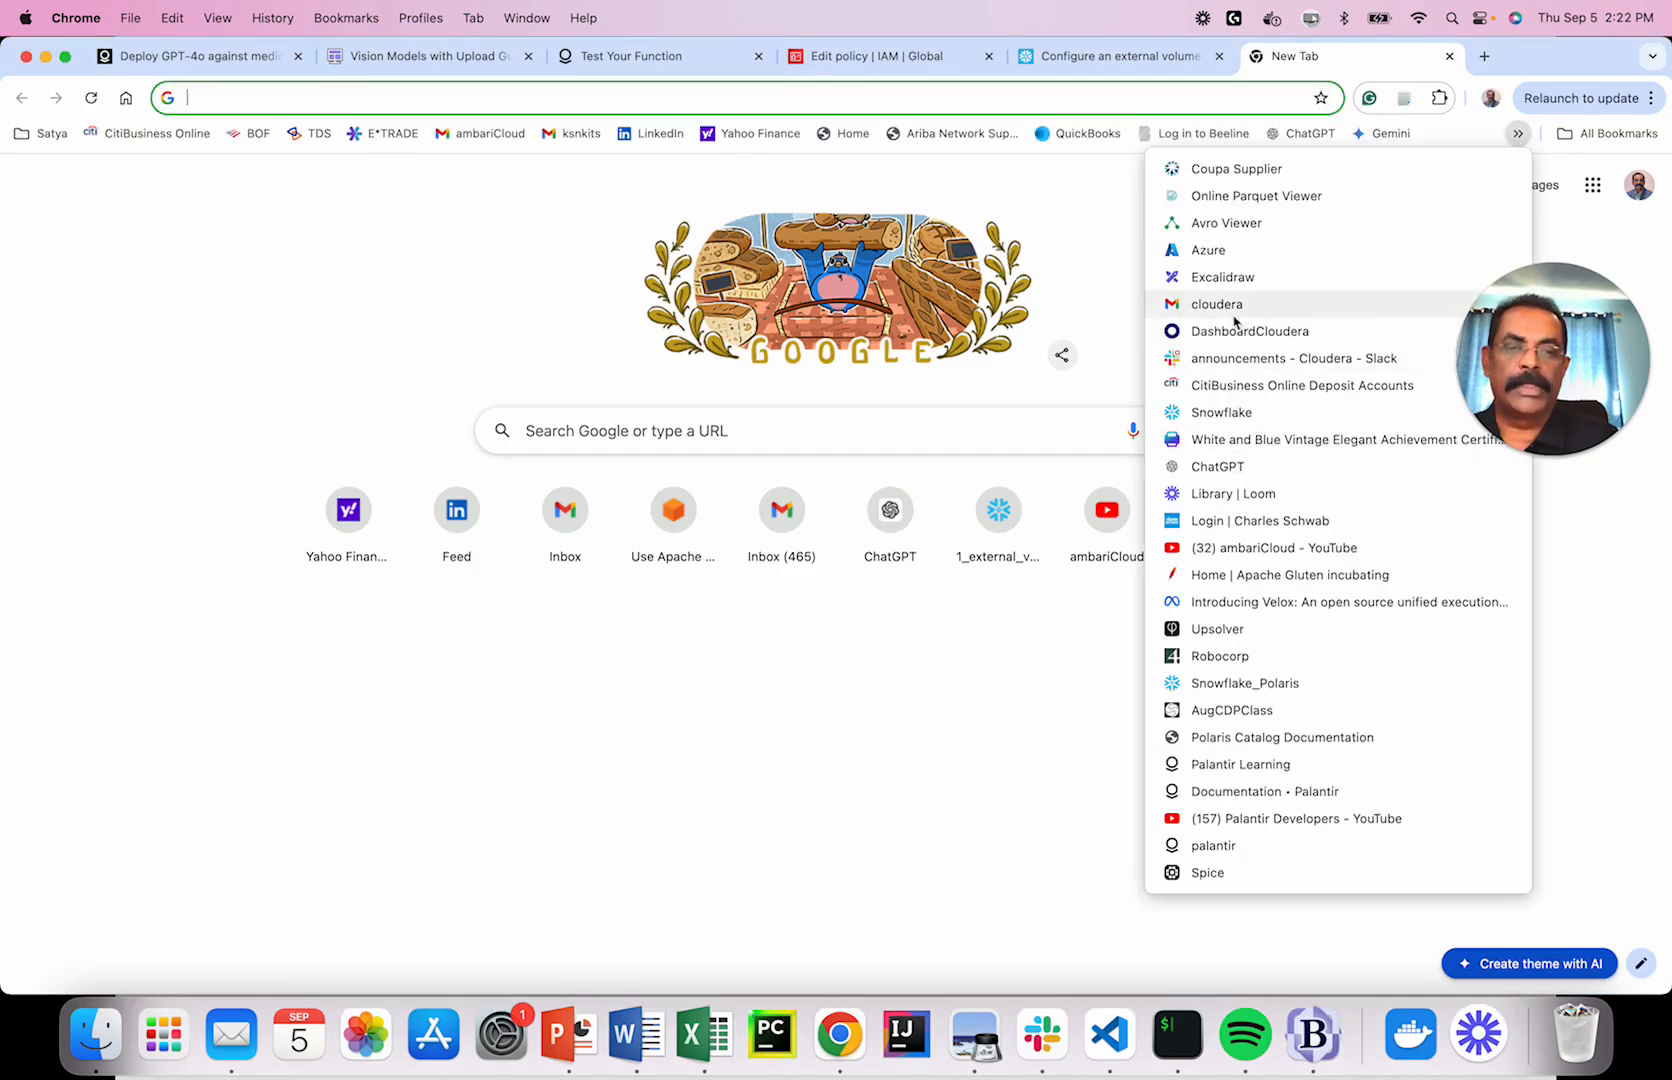
click(1230, 413)
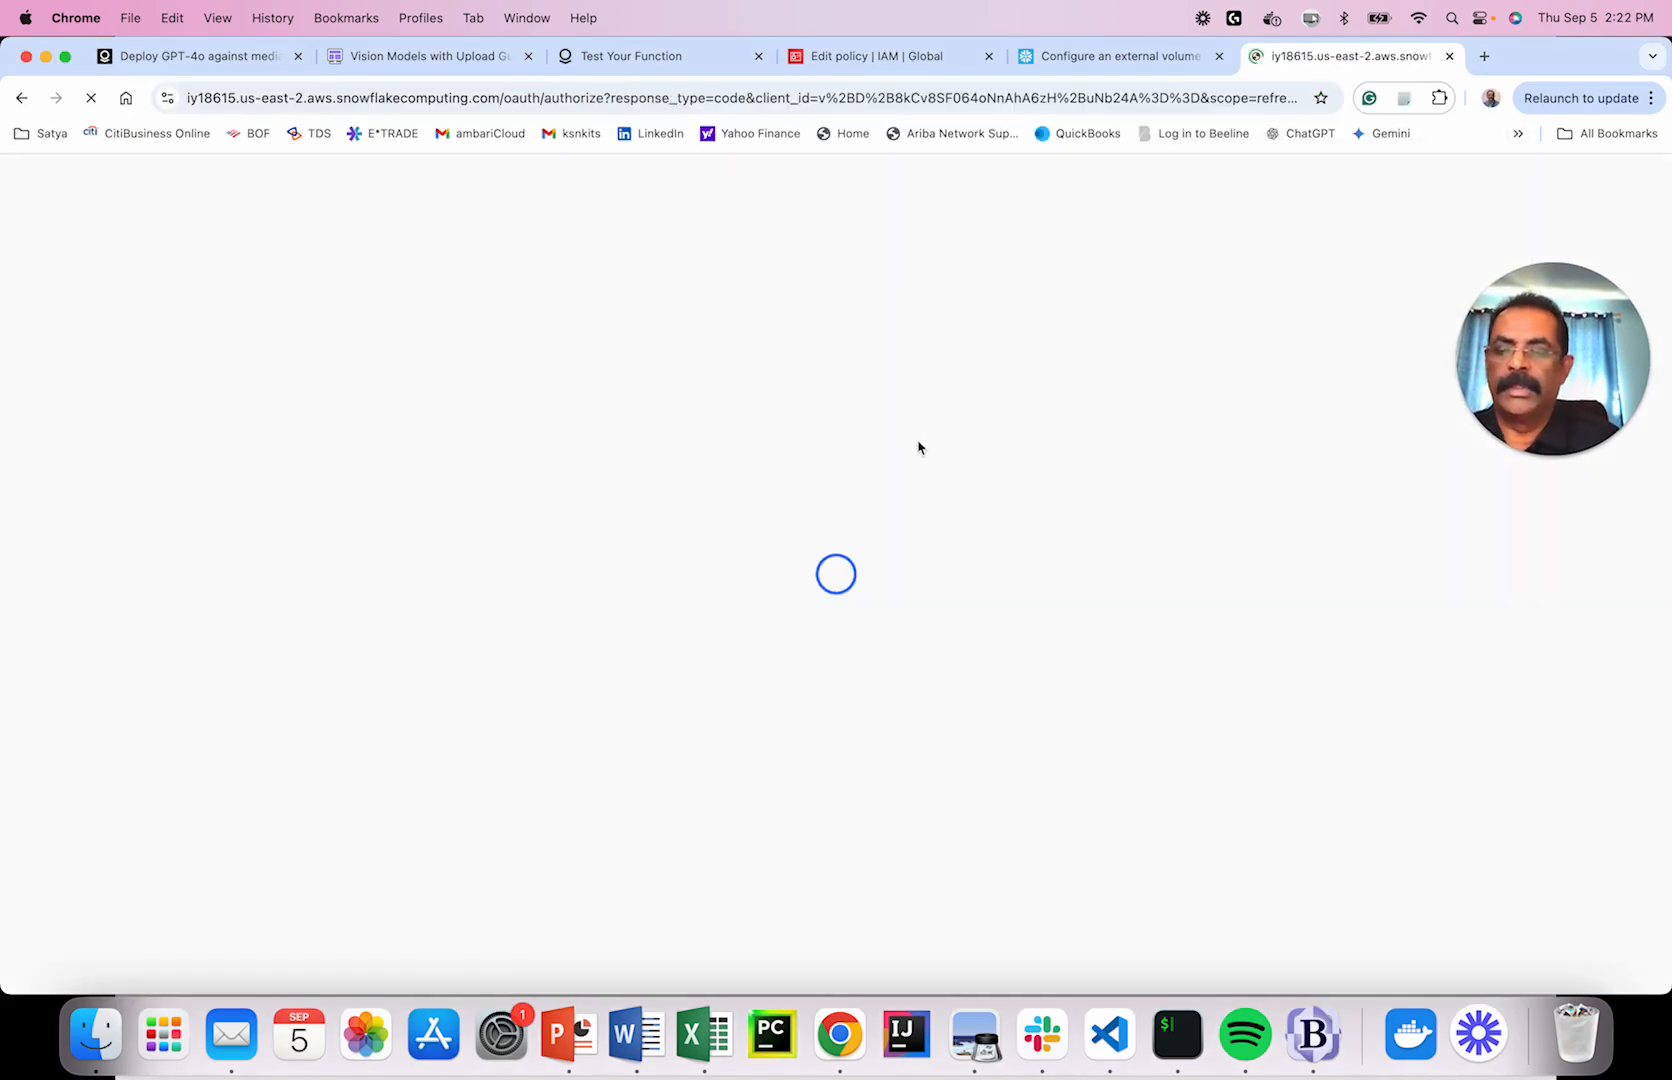
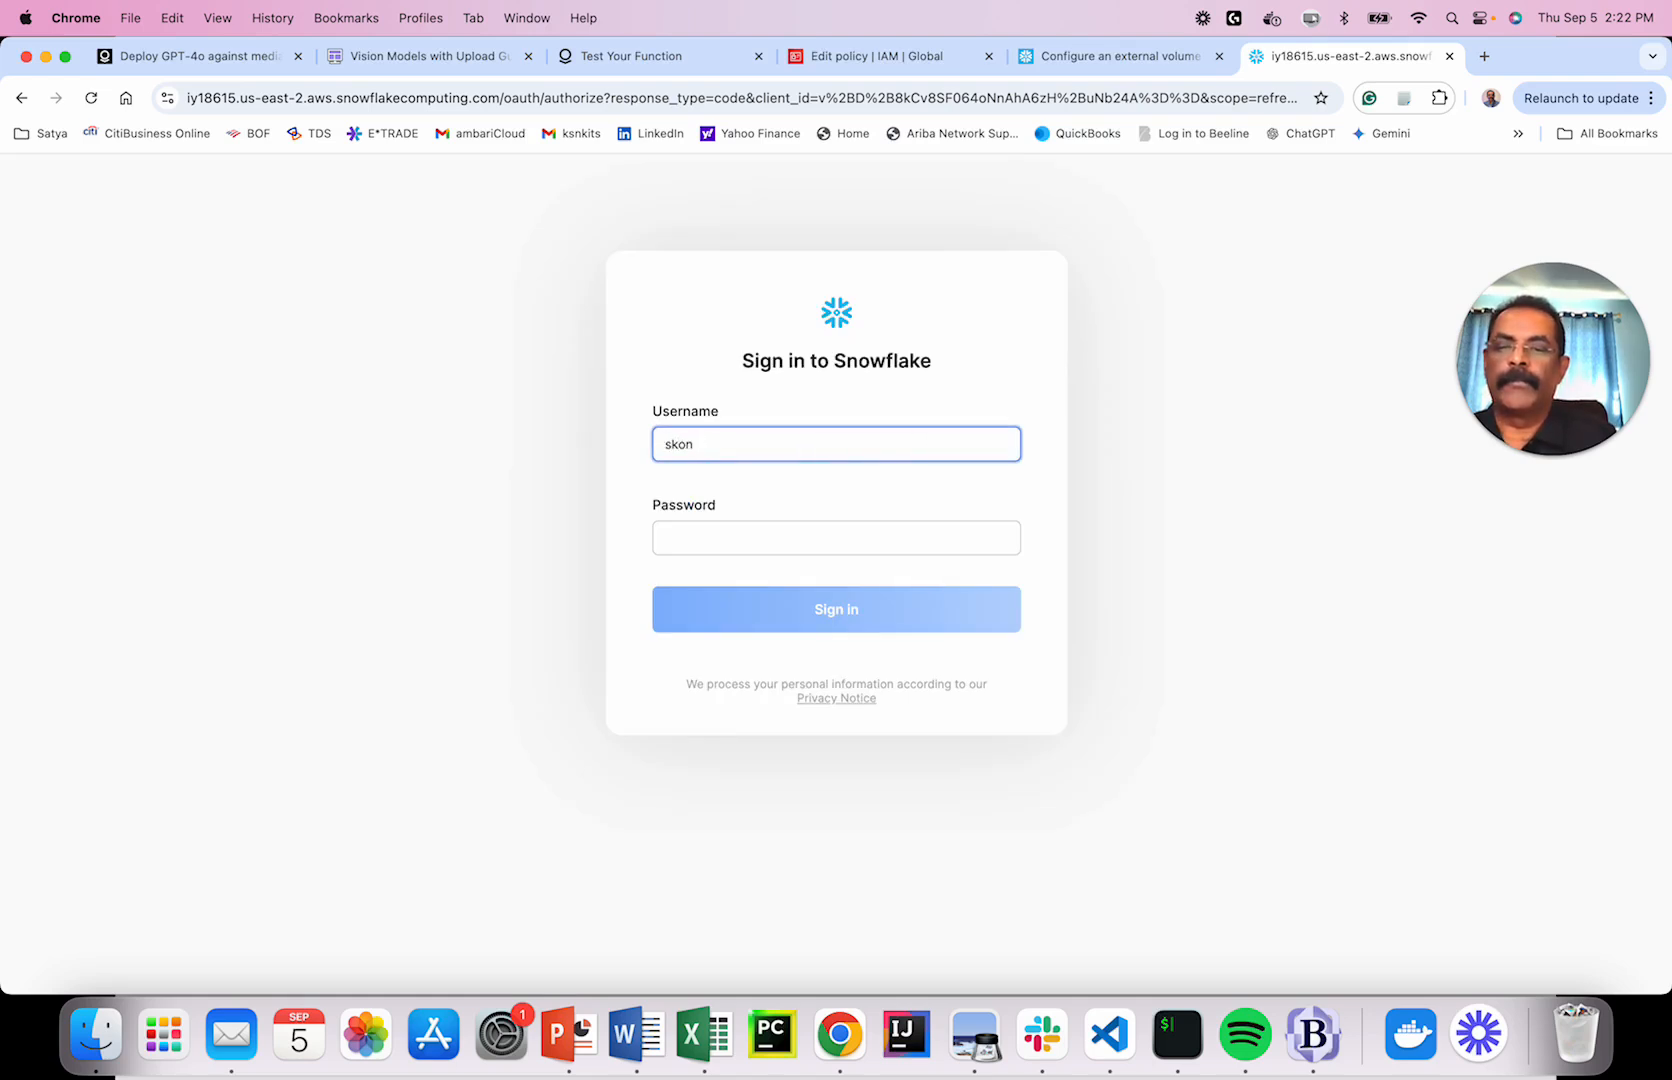
key(Tab)
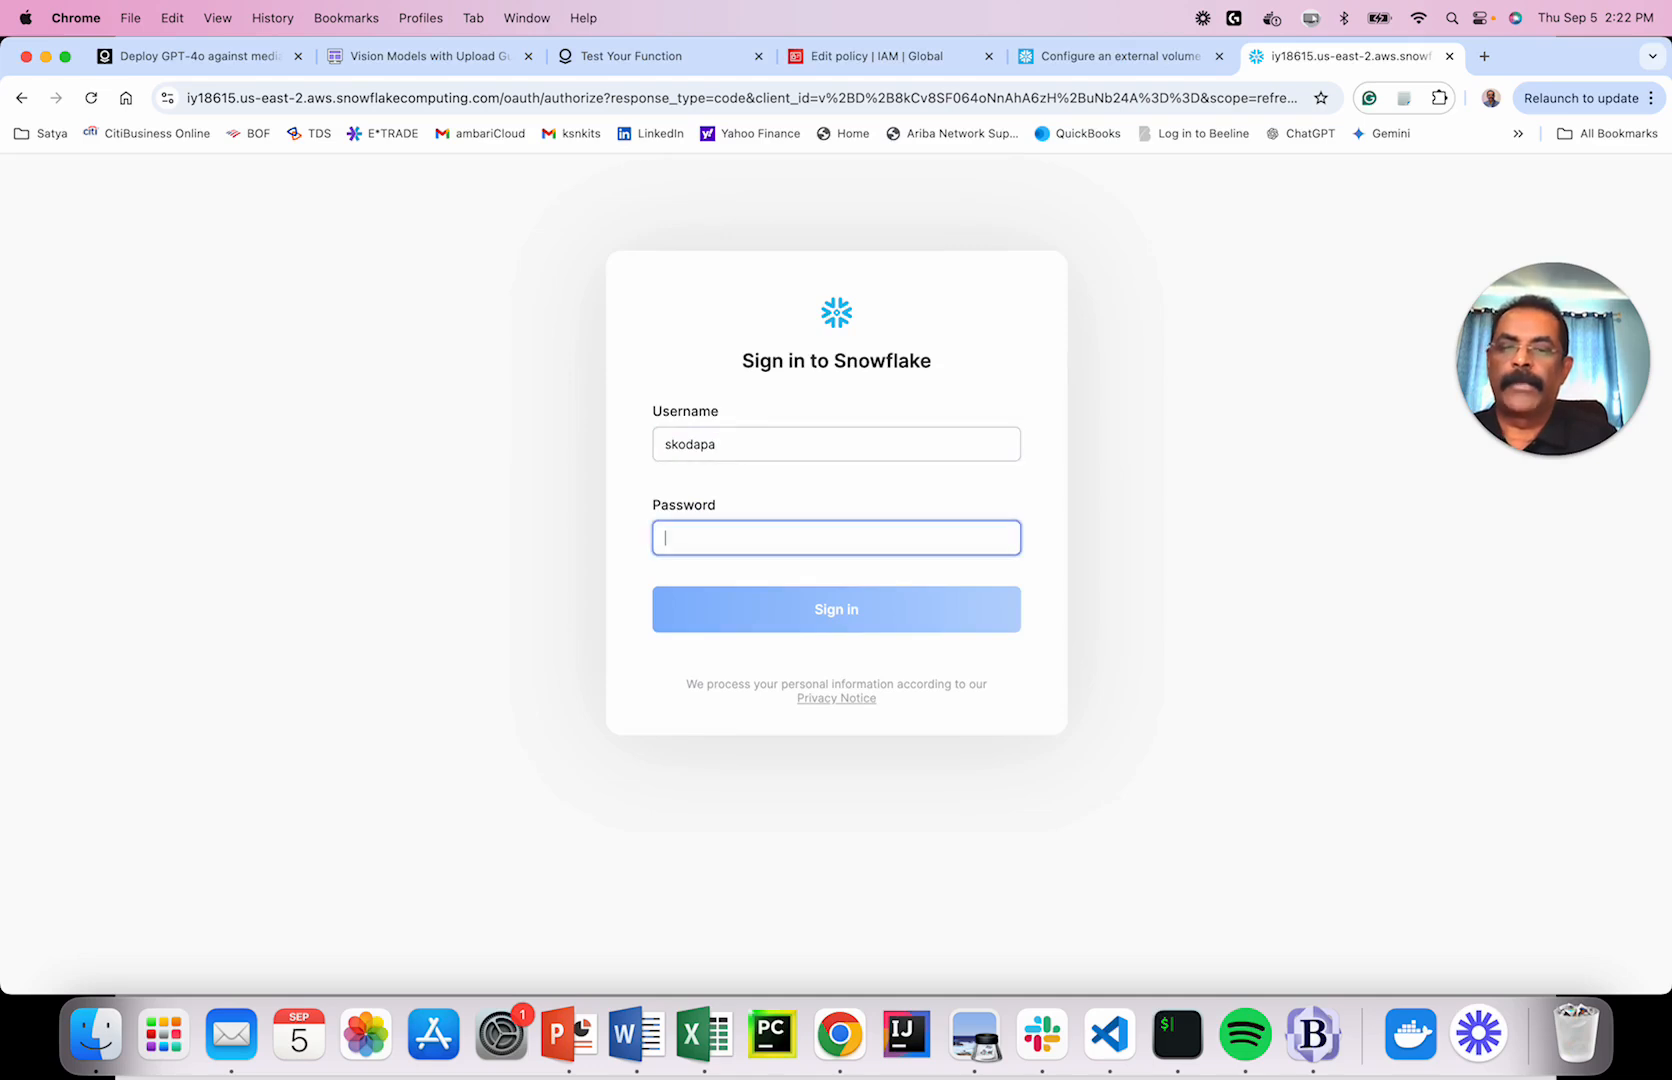
Retype the username correctly, enter the account password and sign in.
double_click(785, 447)
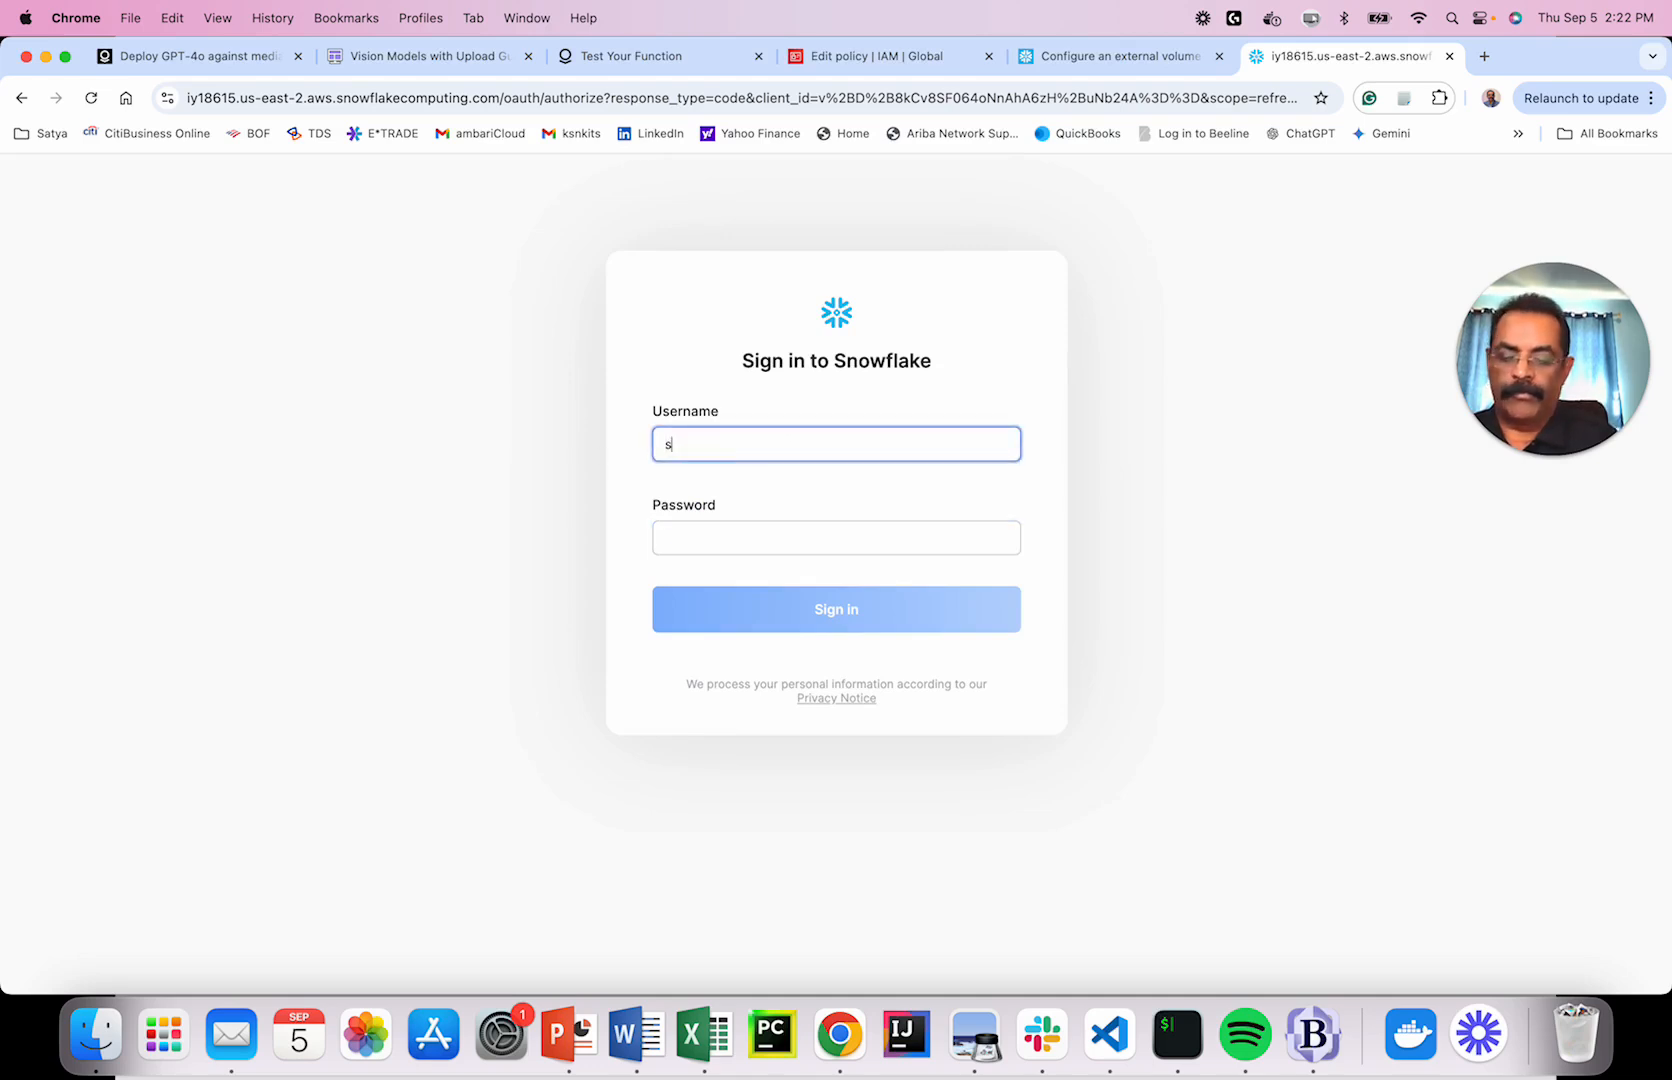
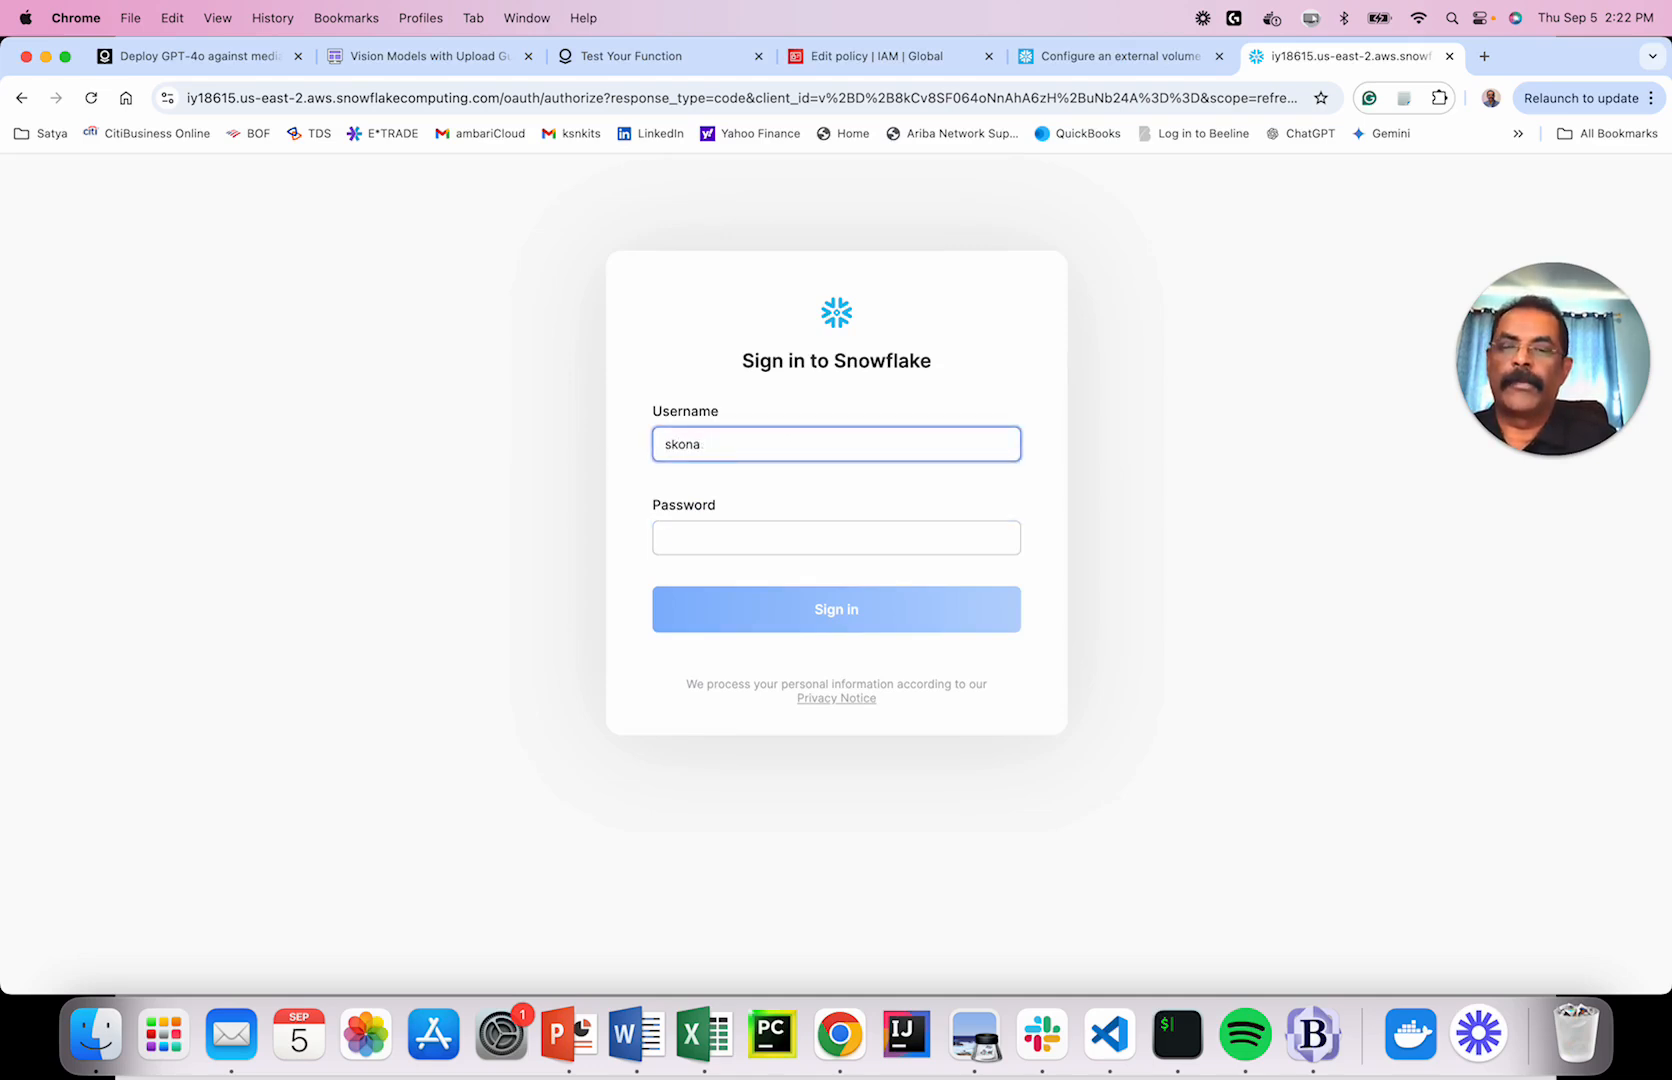
key(Tab)
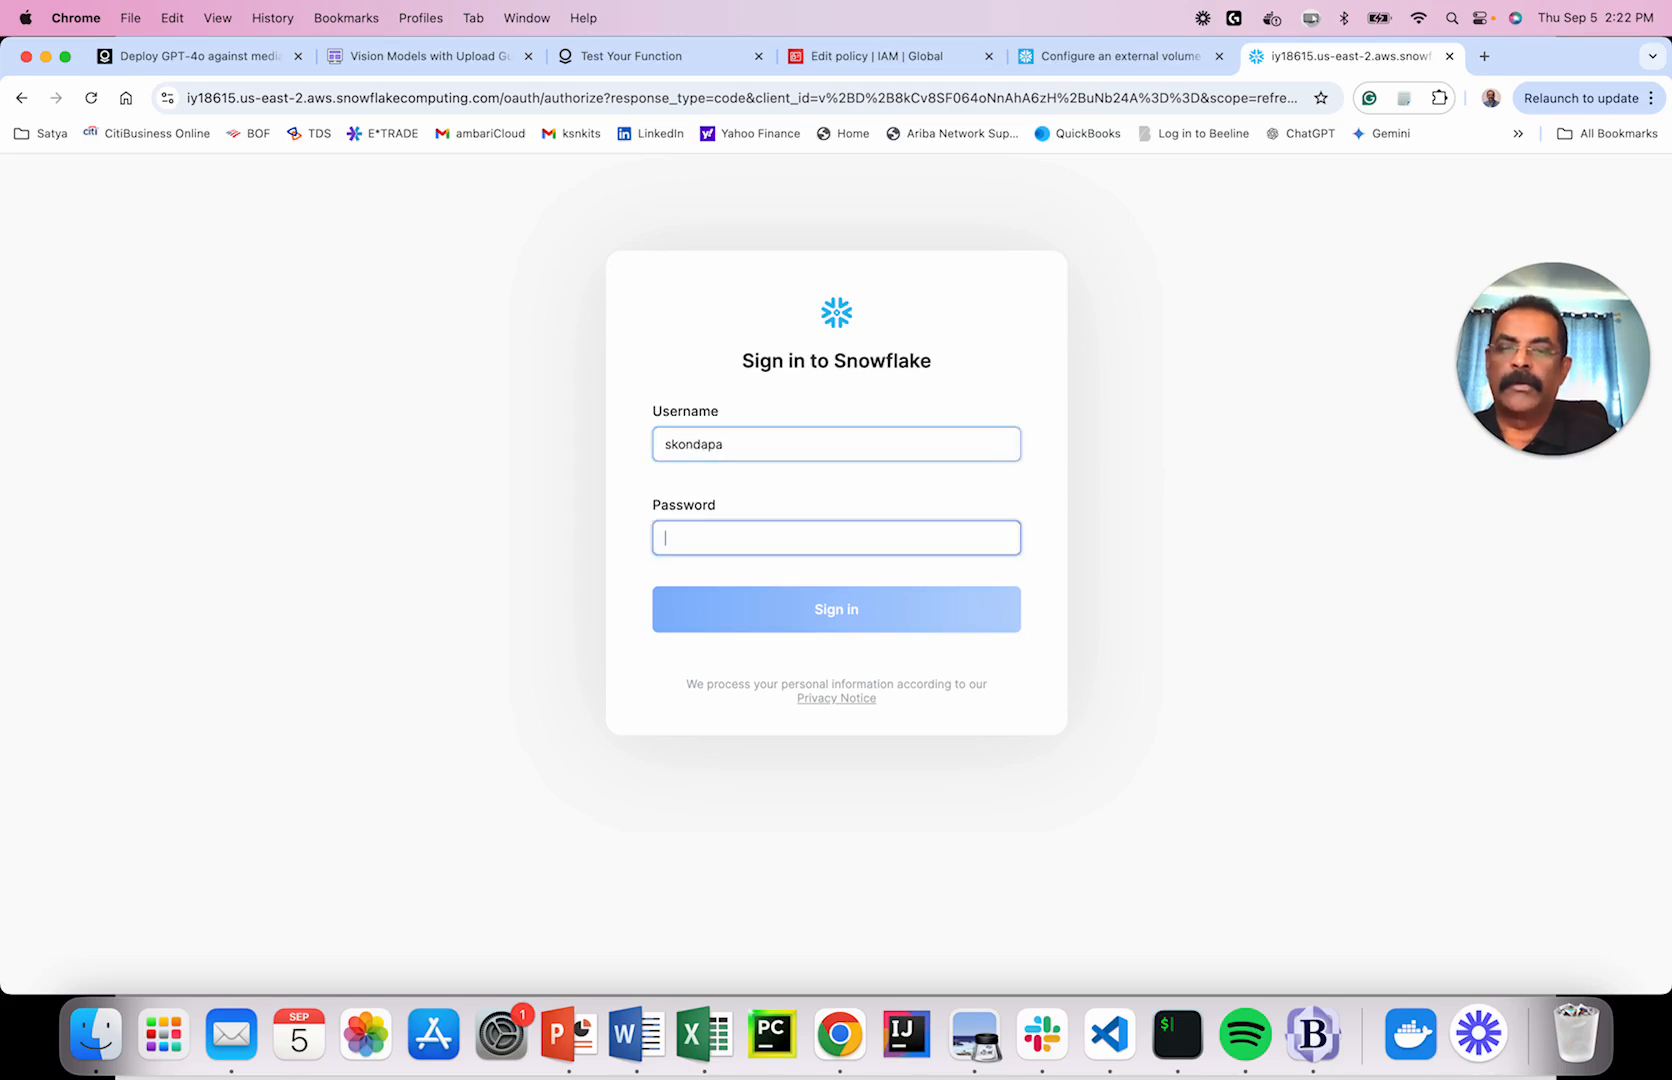
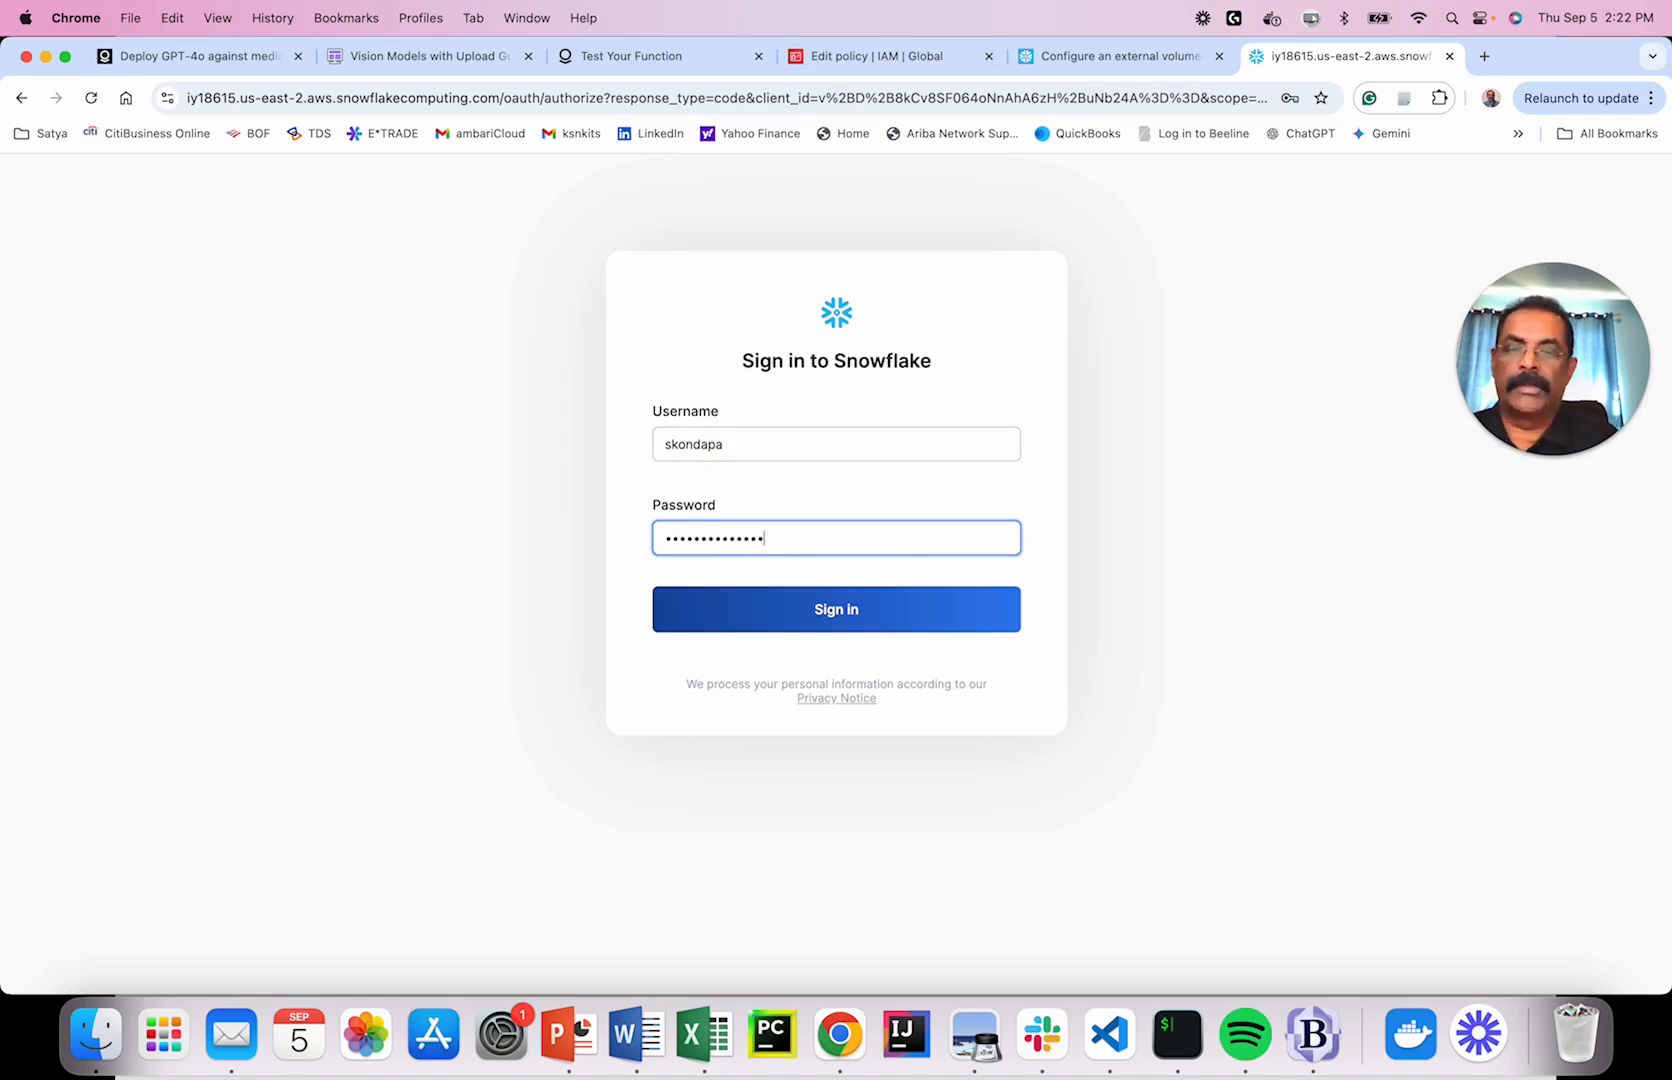
key(Return)
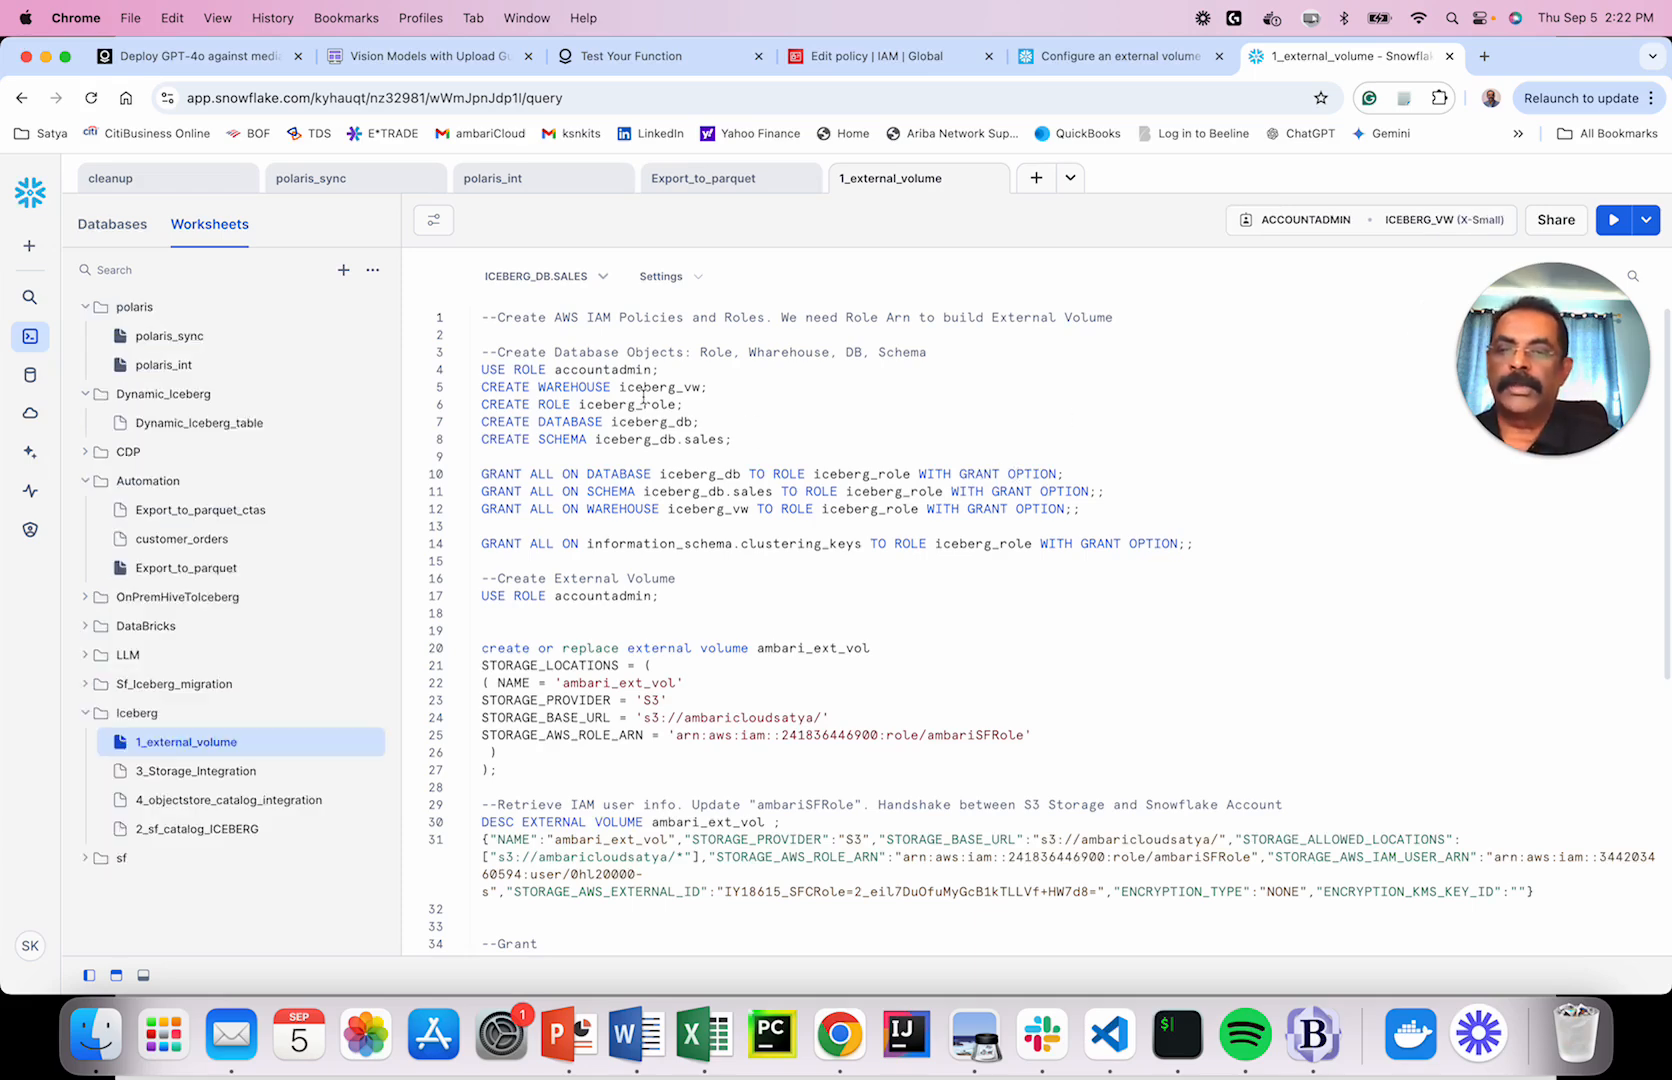
Review the setup statements and delete the blank lines above the create external volume statement.
drag(481, 371, 740, 440)
drag(535, 532, 466, 483)
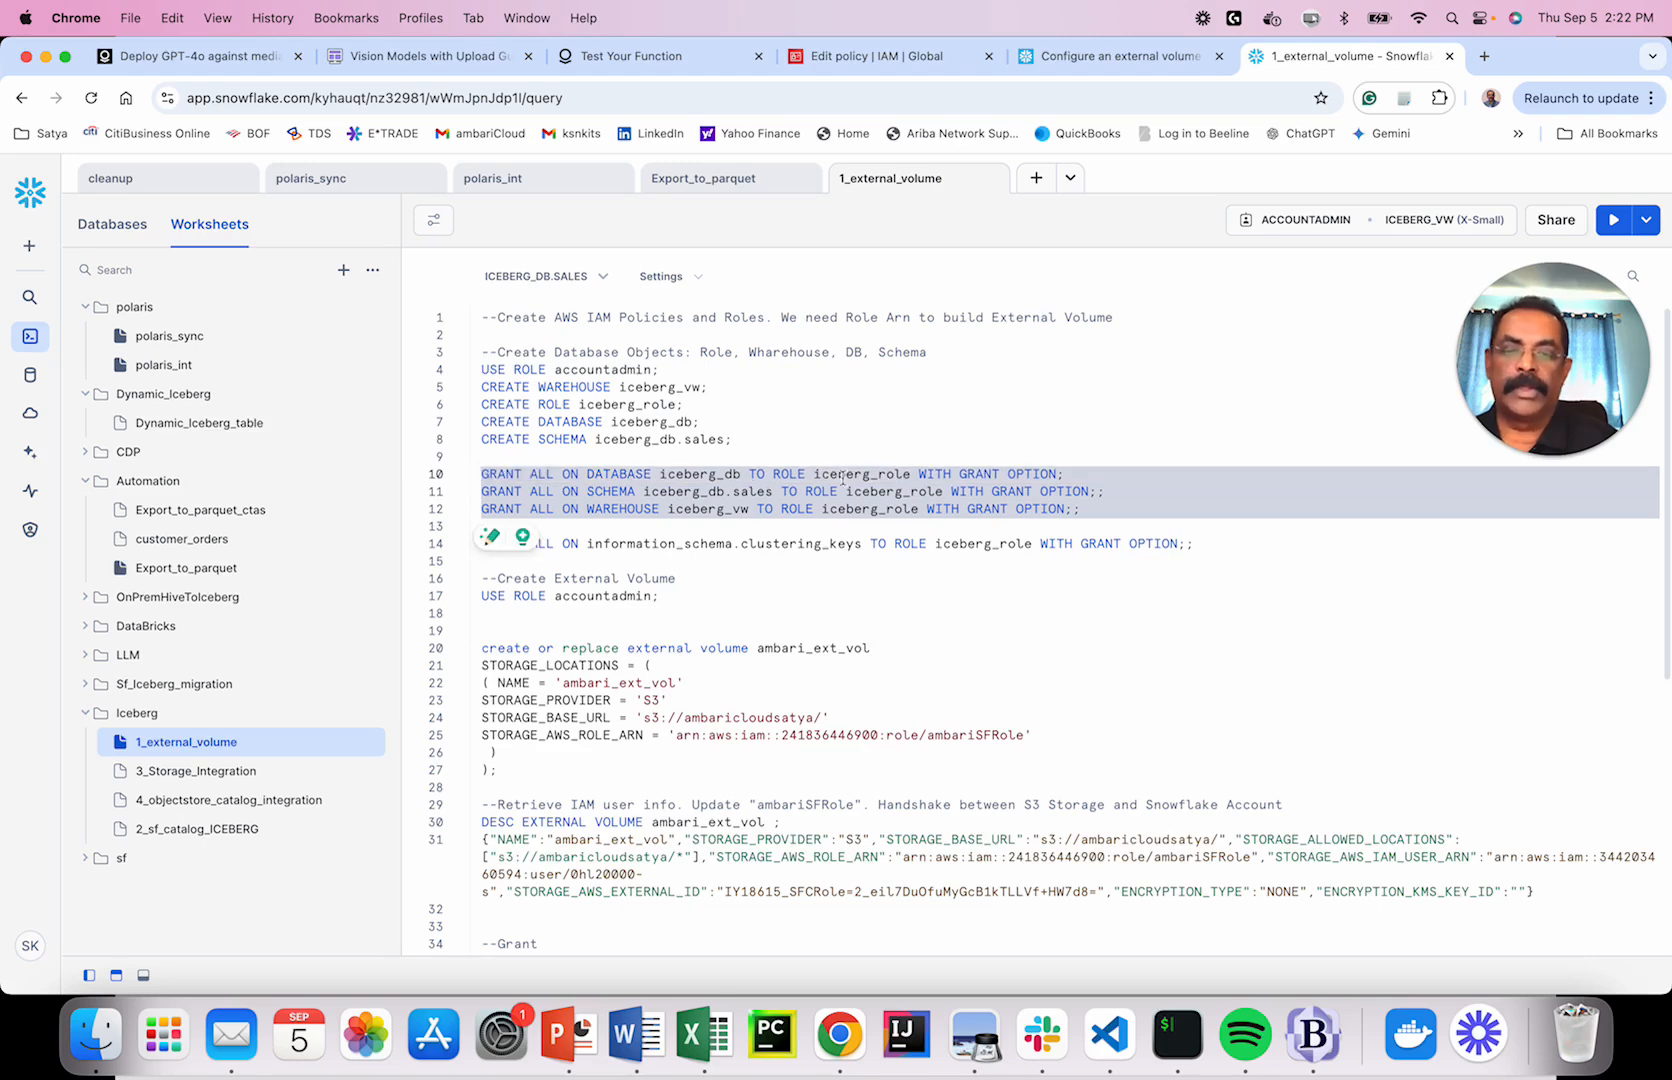
scroll(894, 525, down, 5)
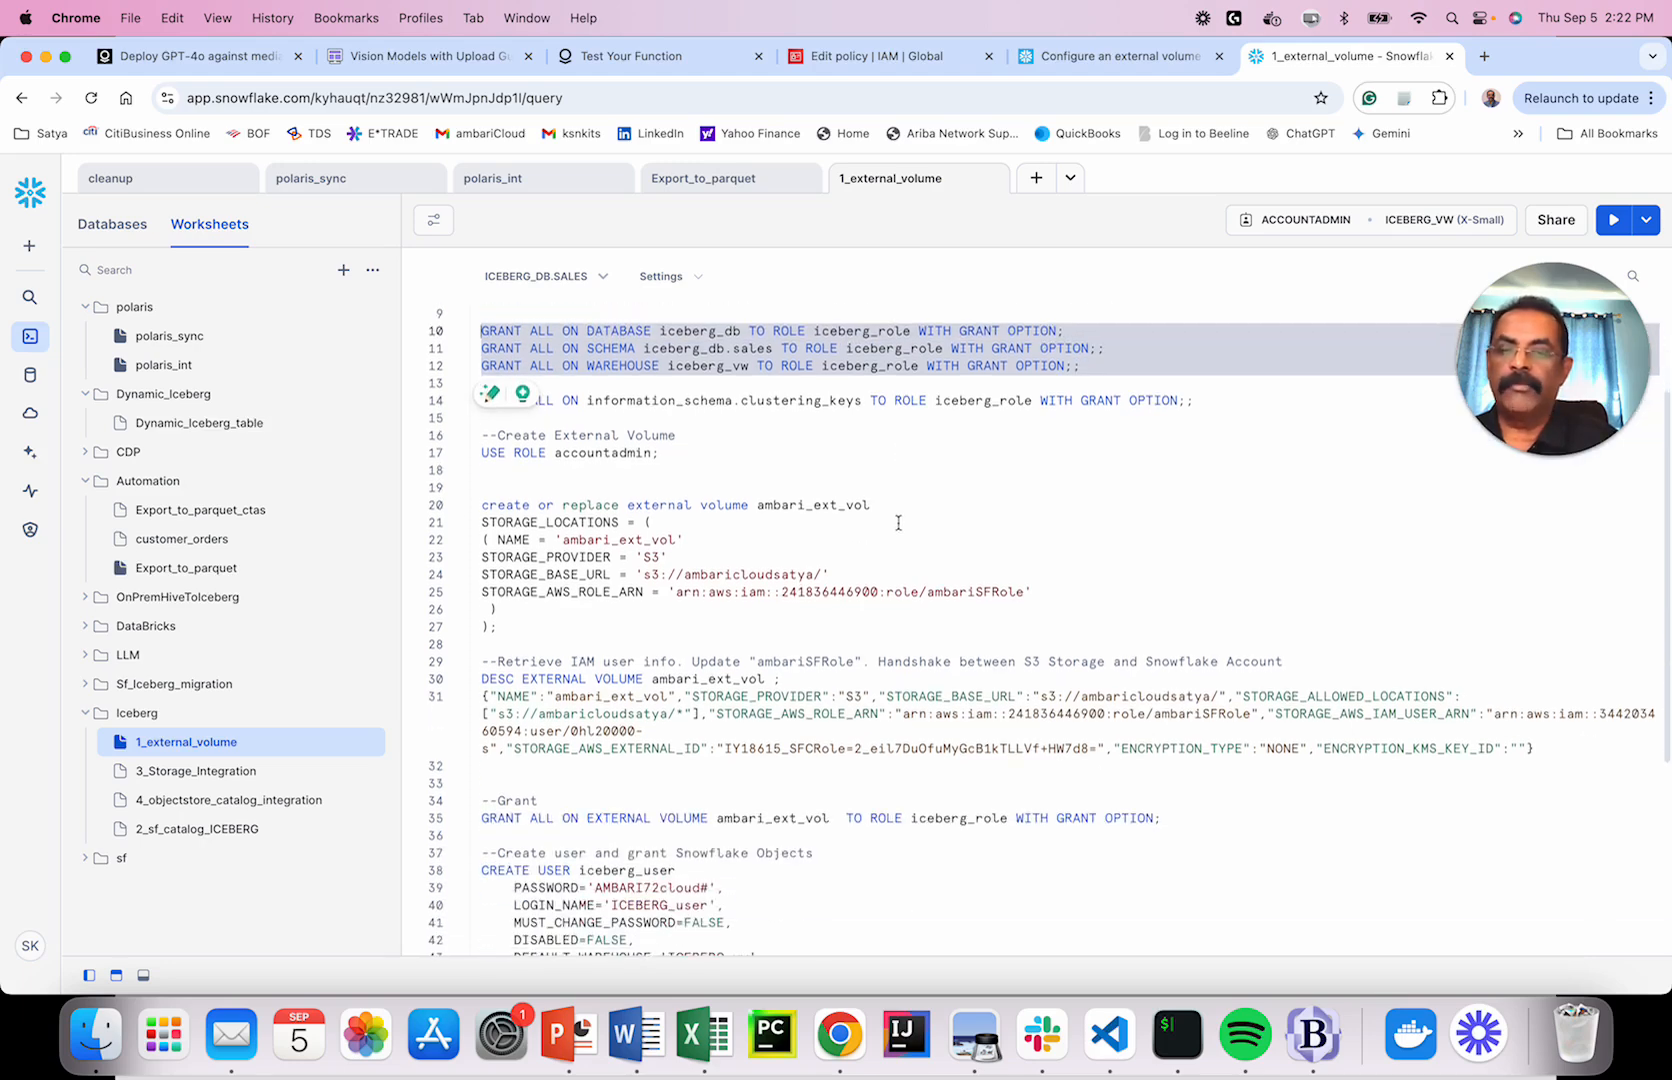
click(590, 430)
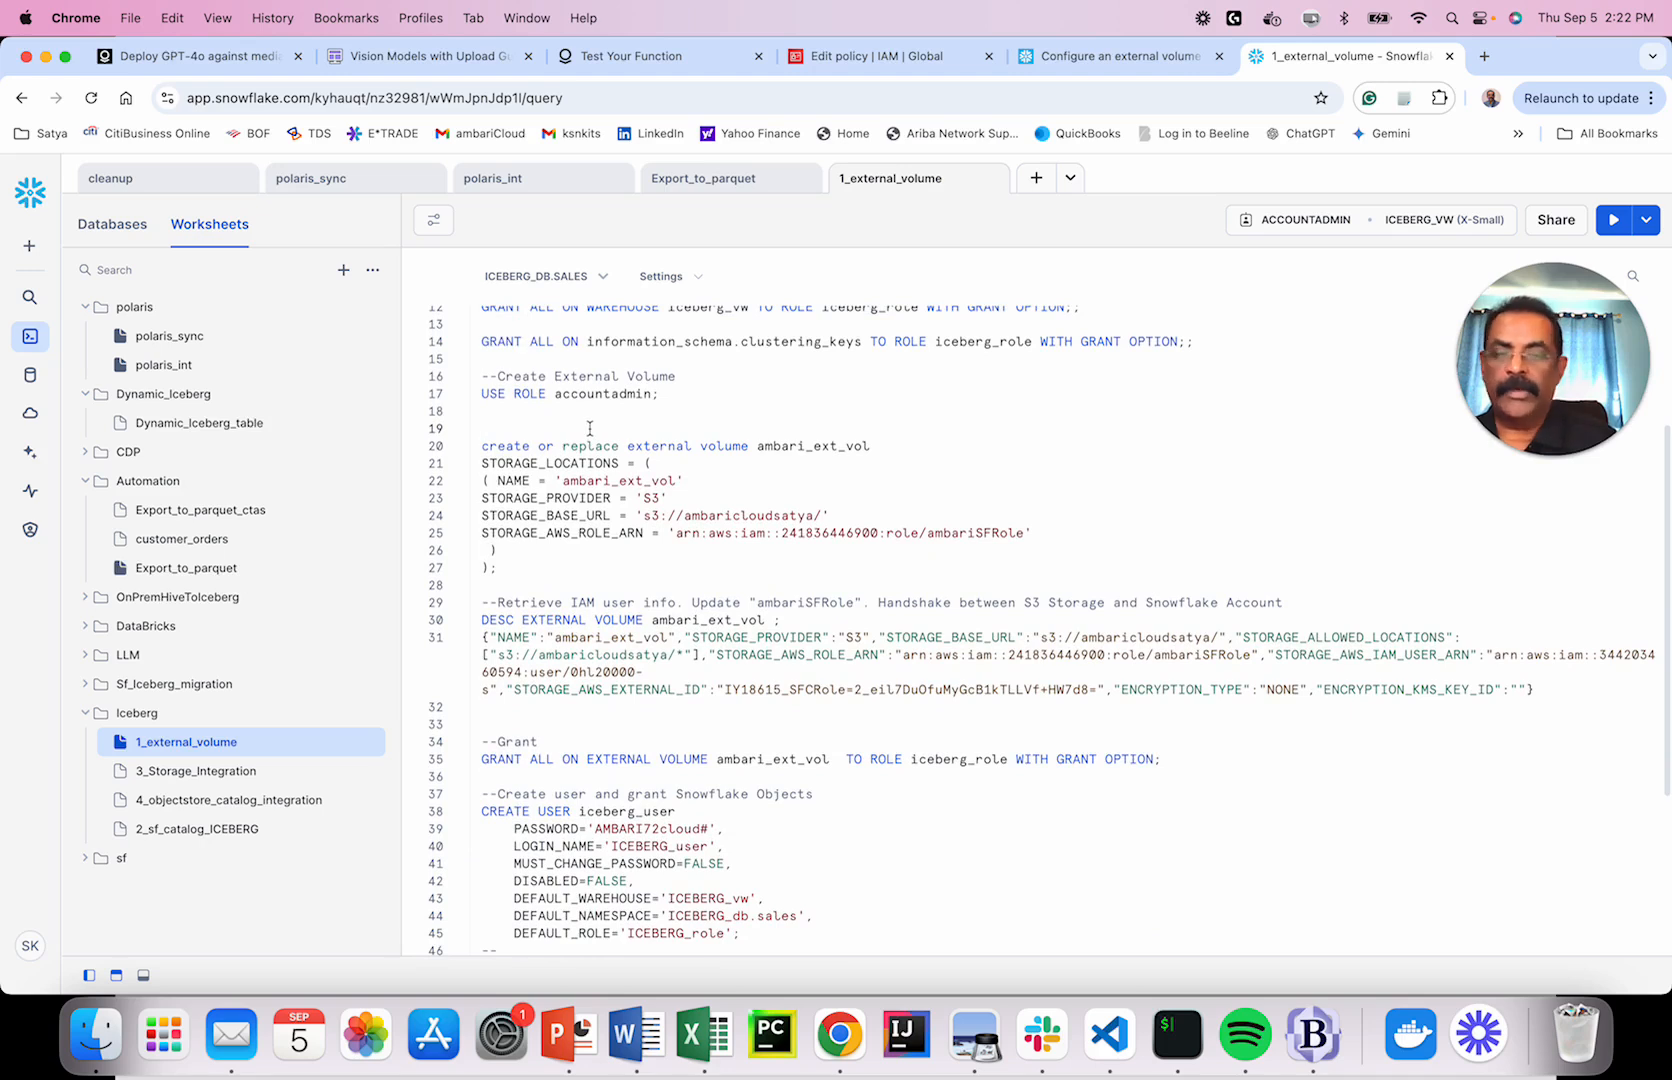
key(BackSpace)
key(BackSpace)
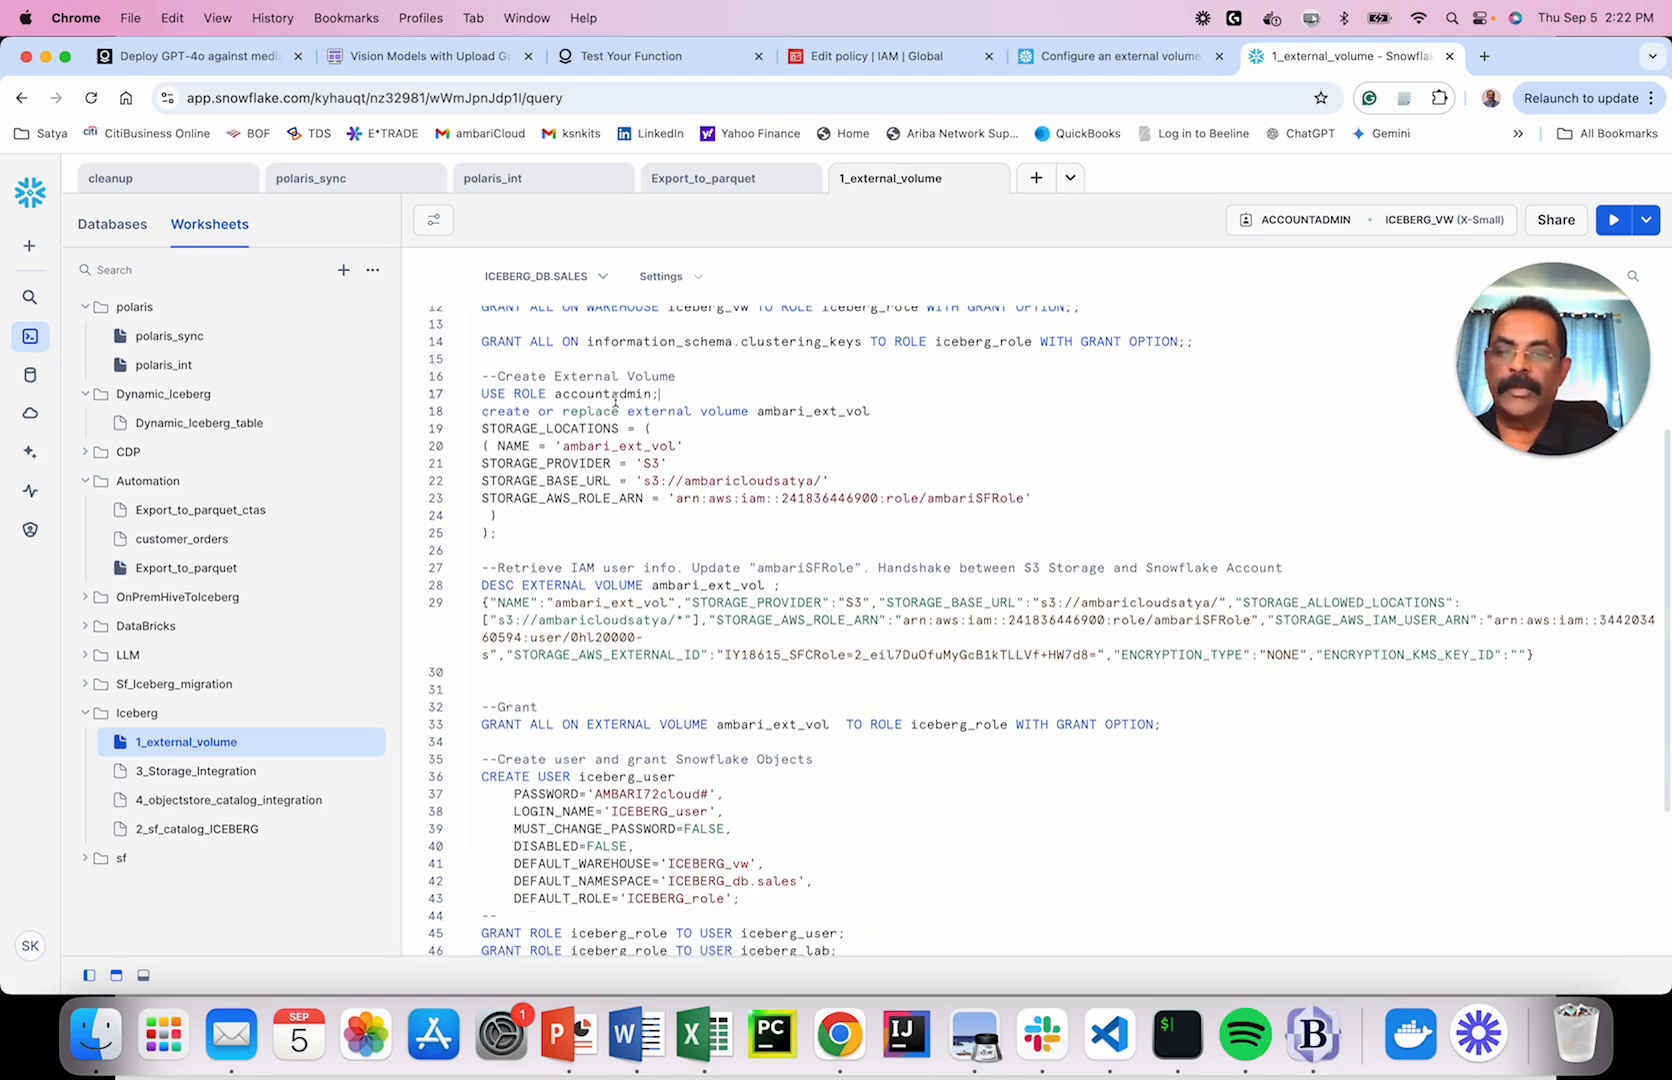
Check occurrences of ambari_ext_vol, ambaricloudsatya and ambariSFRole, then return to the AWS editor.
double_click(785, 411)
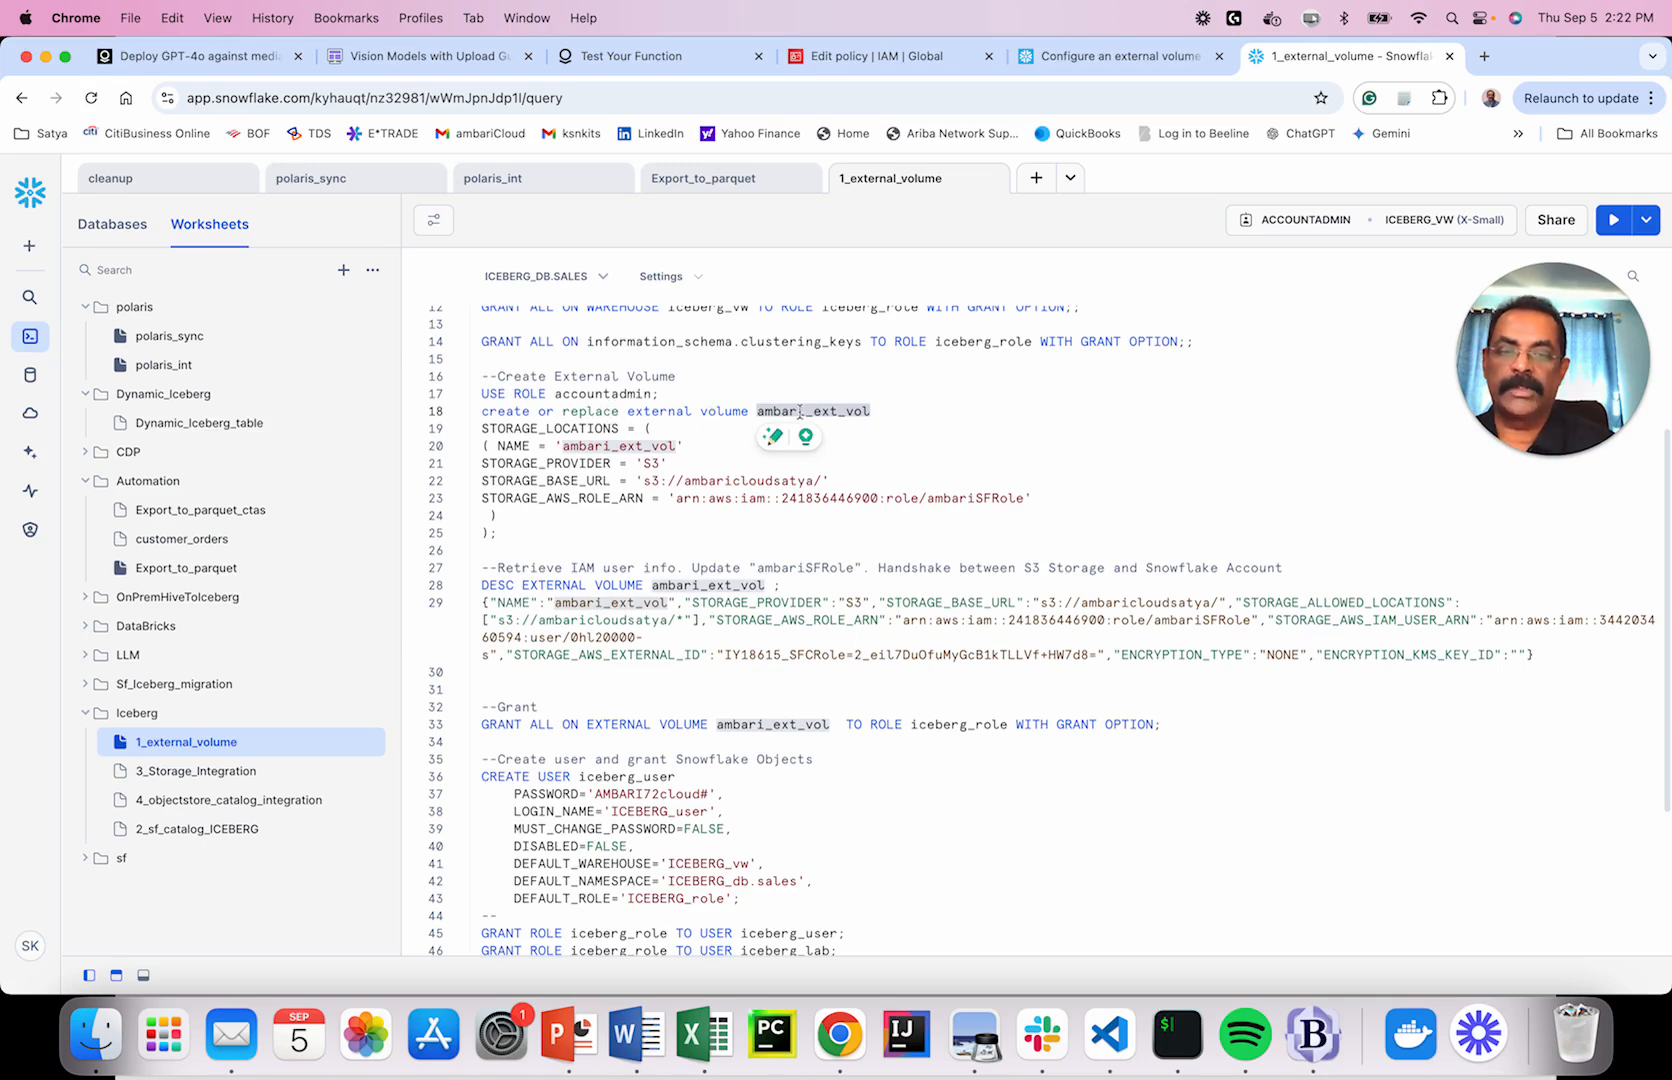
click(769, 413)
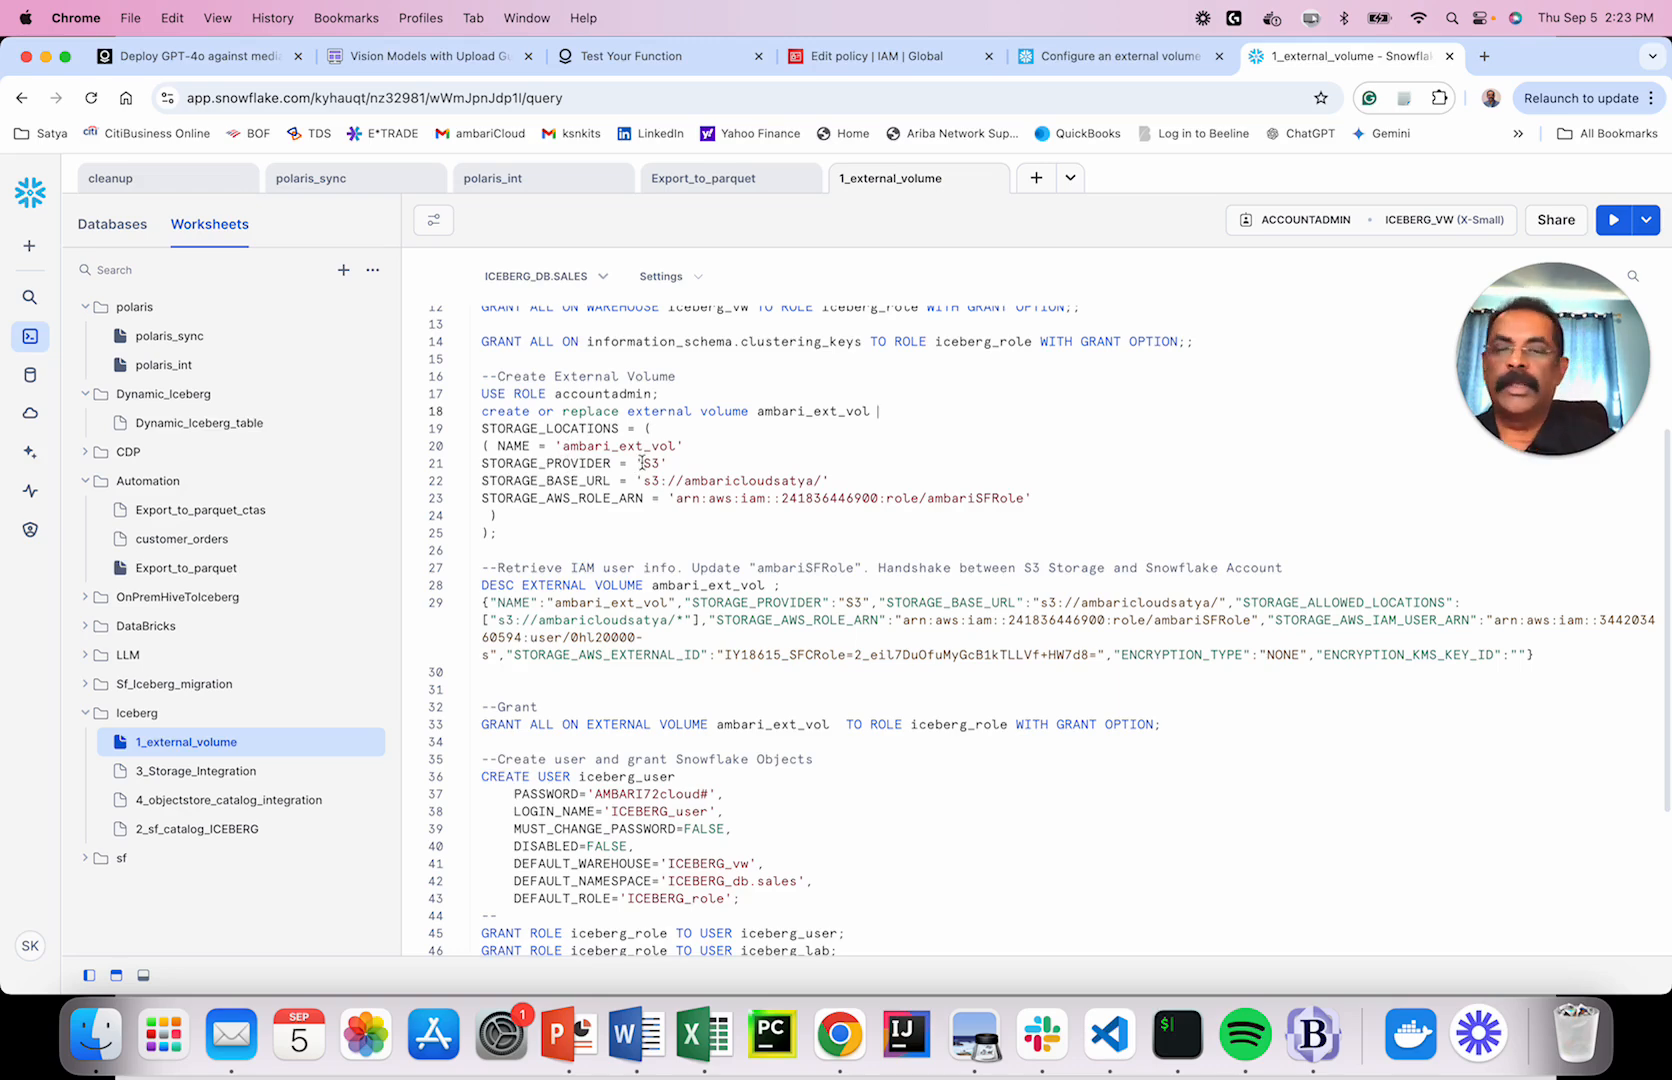
double_click(741, 482)
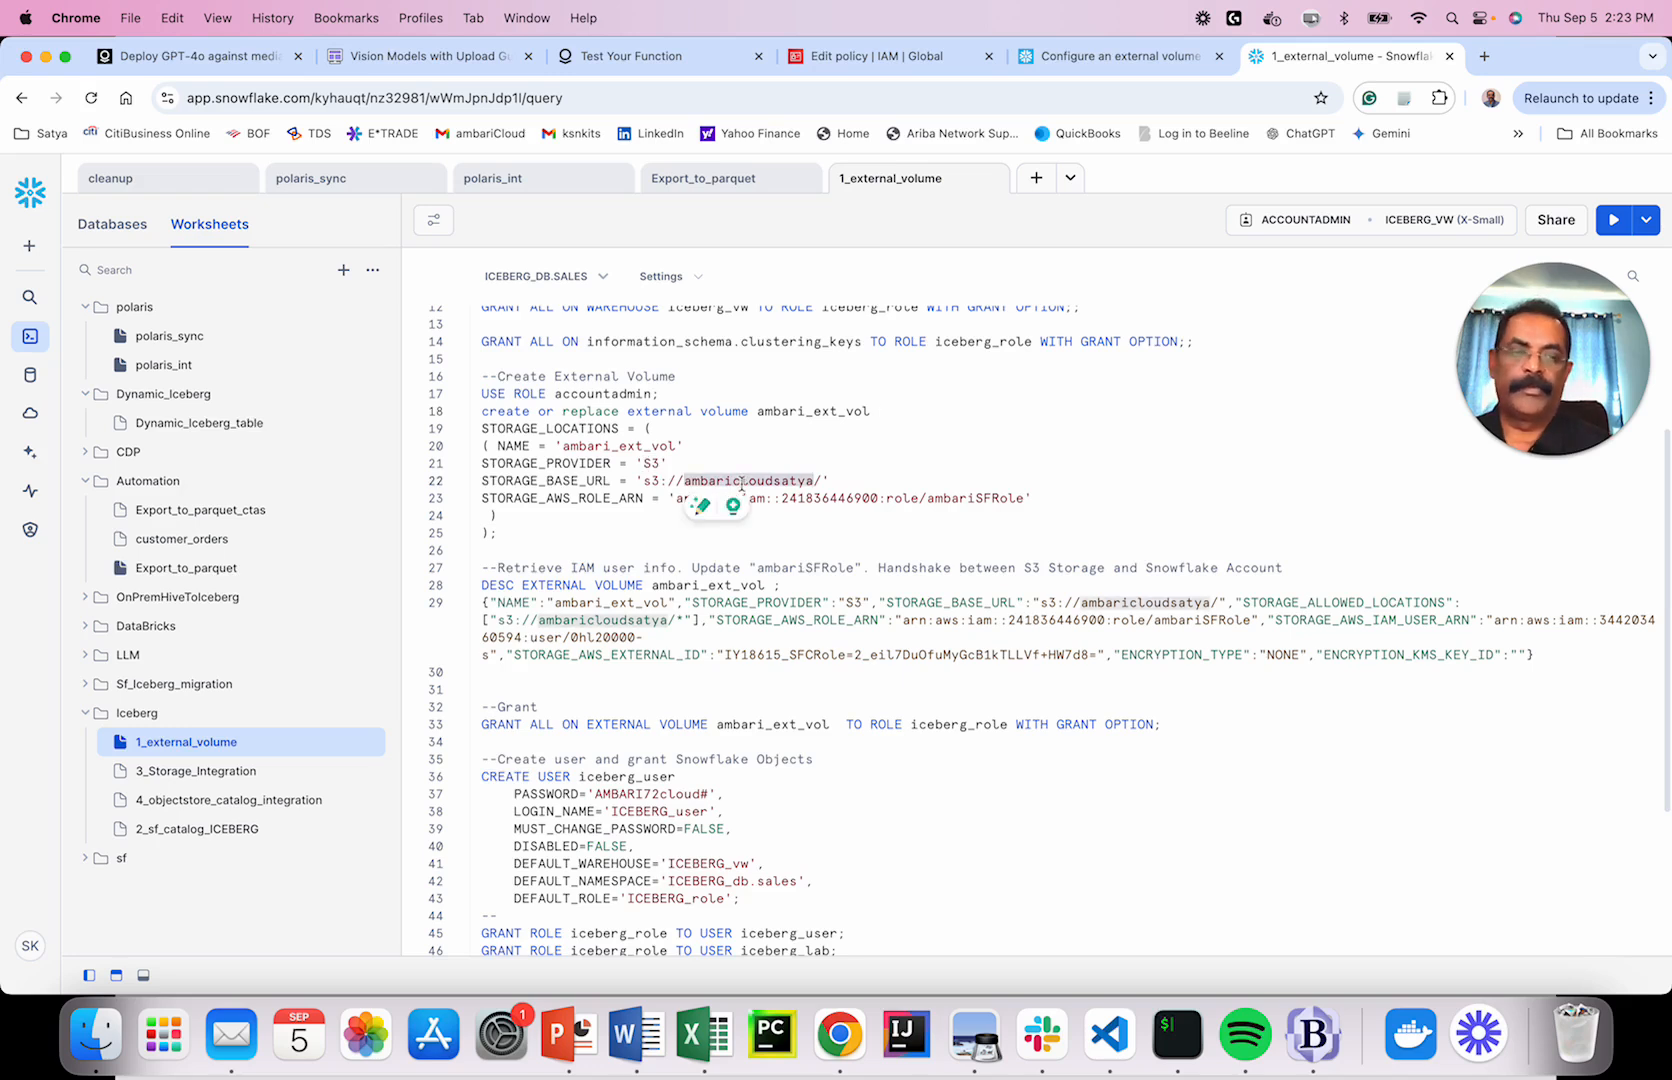
click(969, 482)
double_click(972, 497)
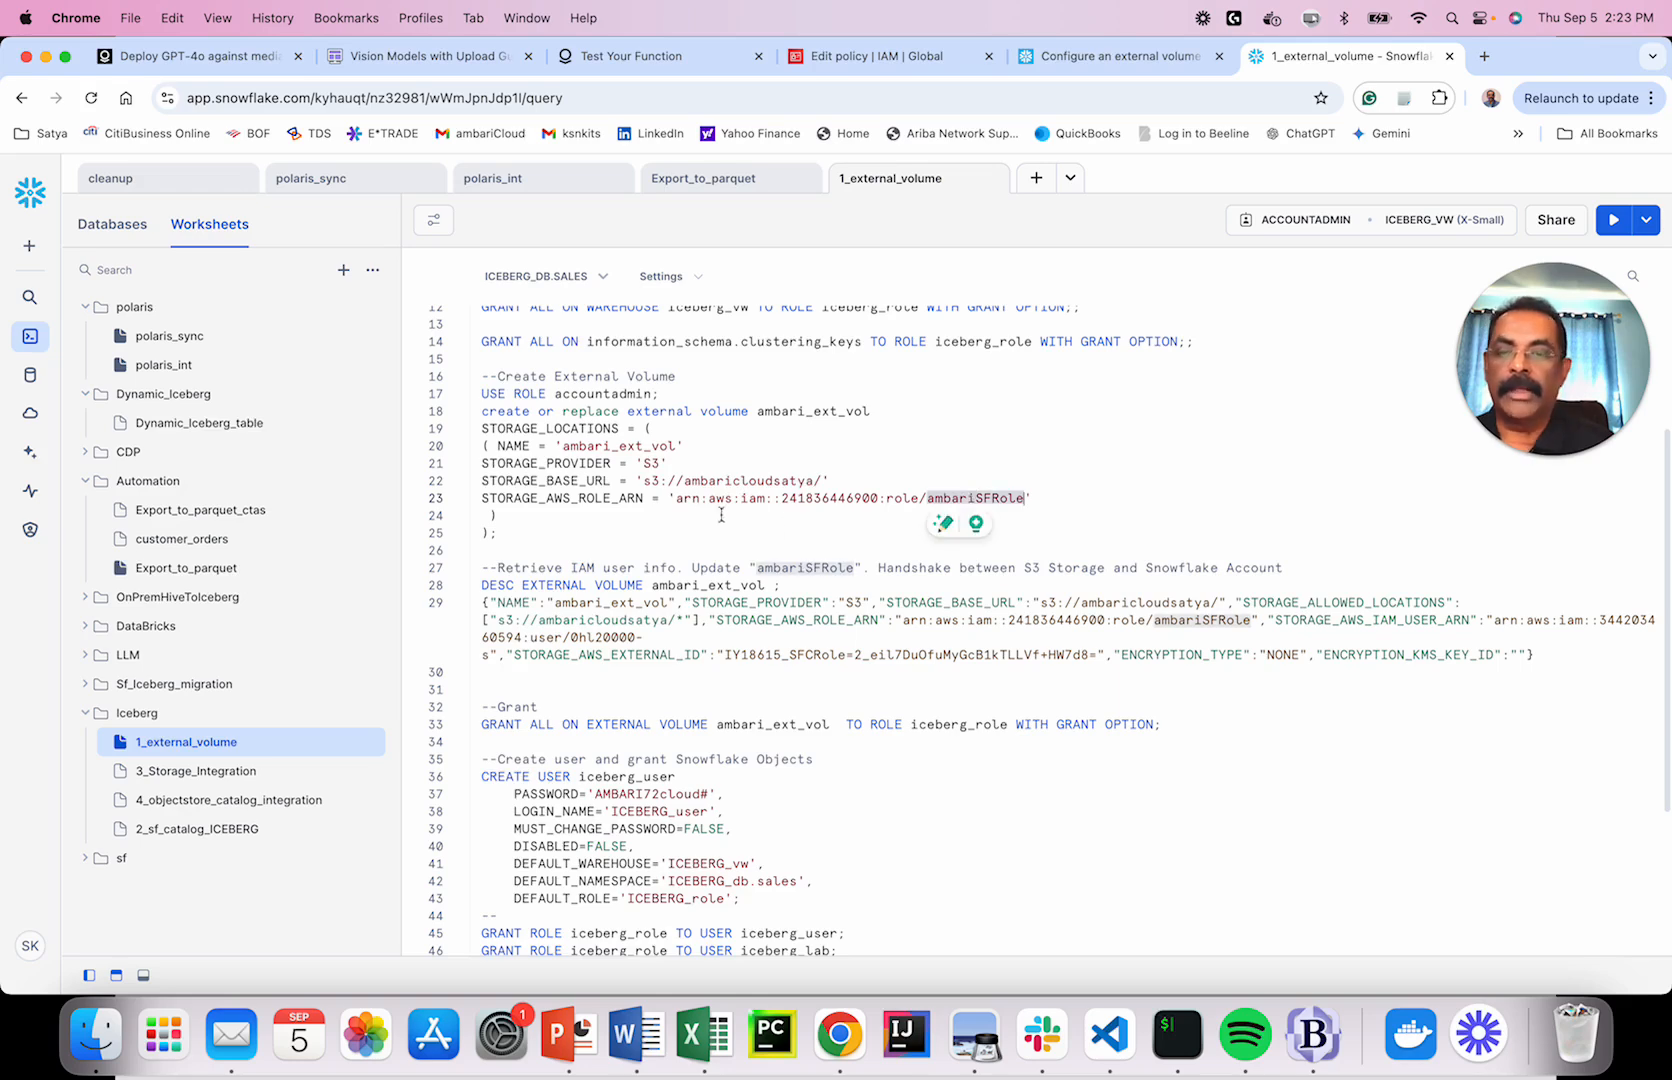
click(855, 56)
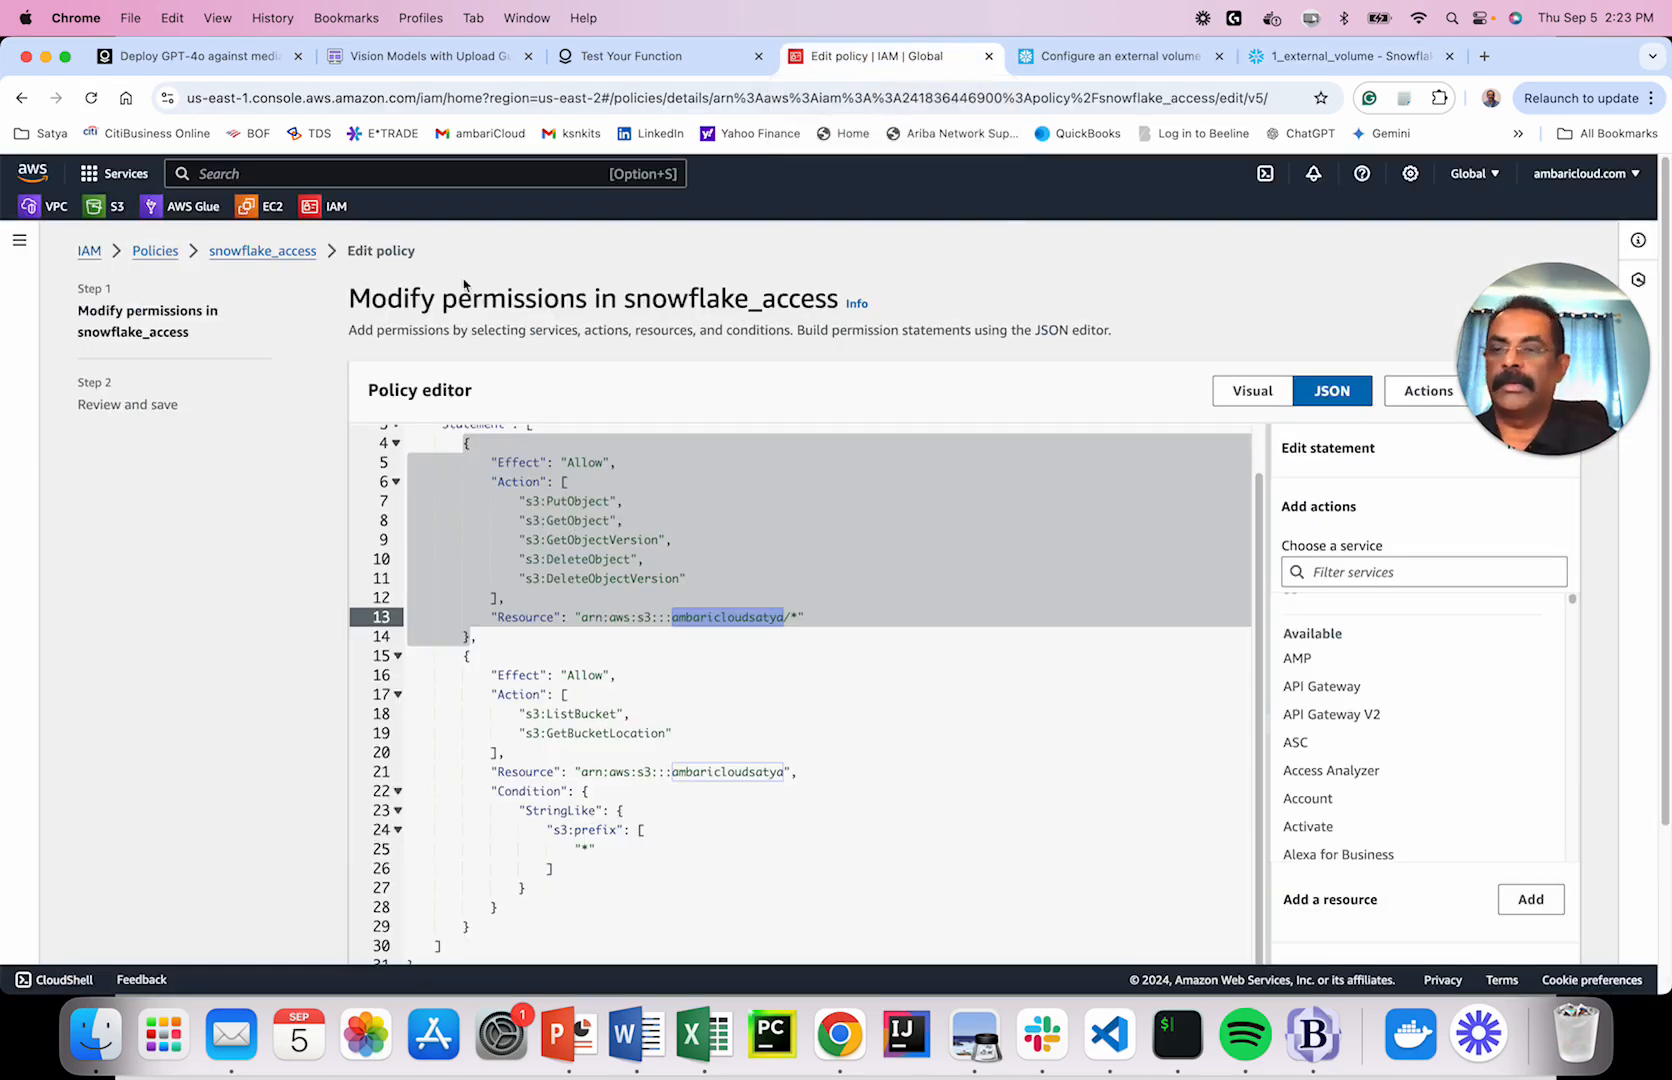
Leave the snowflake_access edit unsaved and open the IAM Roles list of 38 roles.
click(150, 254)
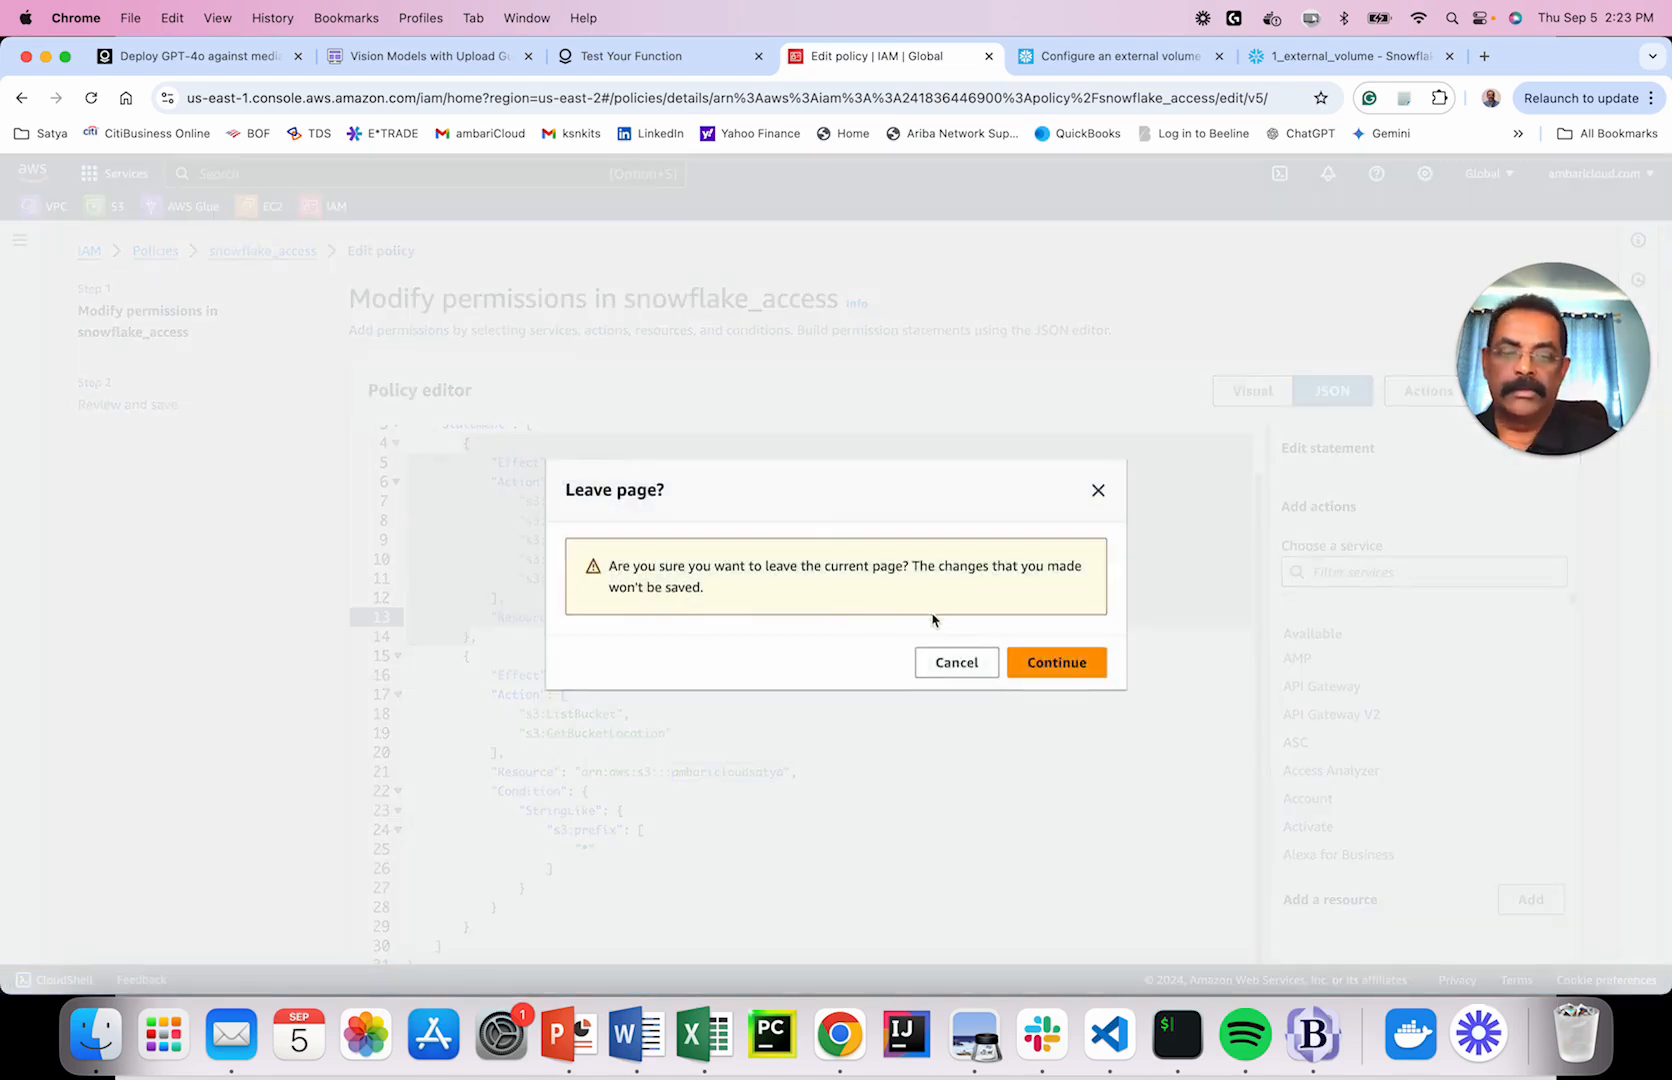
click(1058, 662)
click(47, 541)
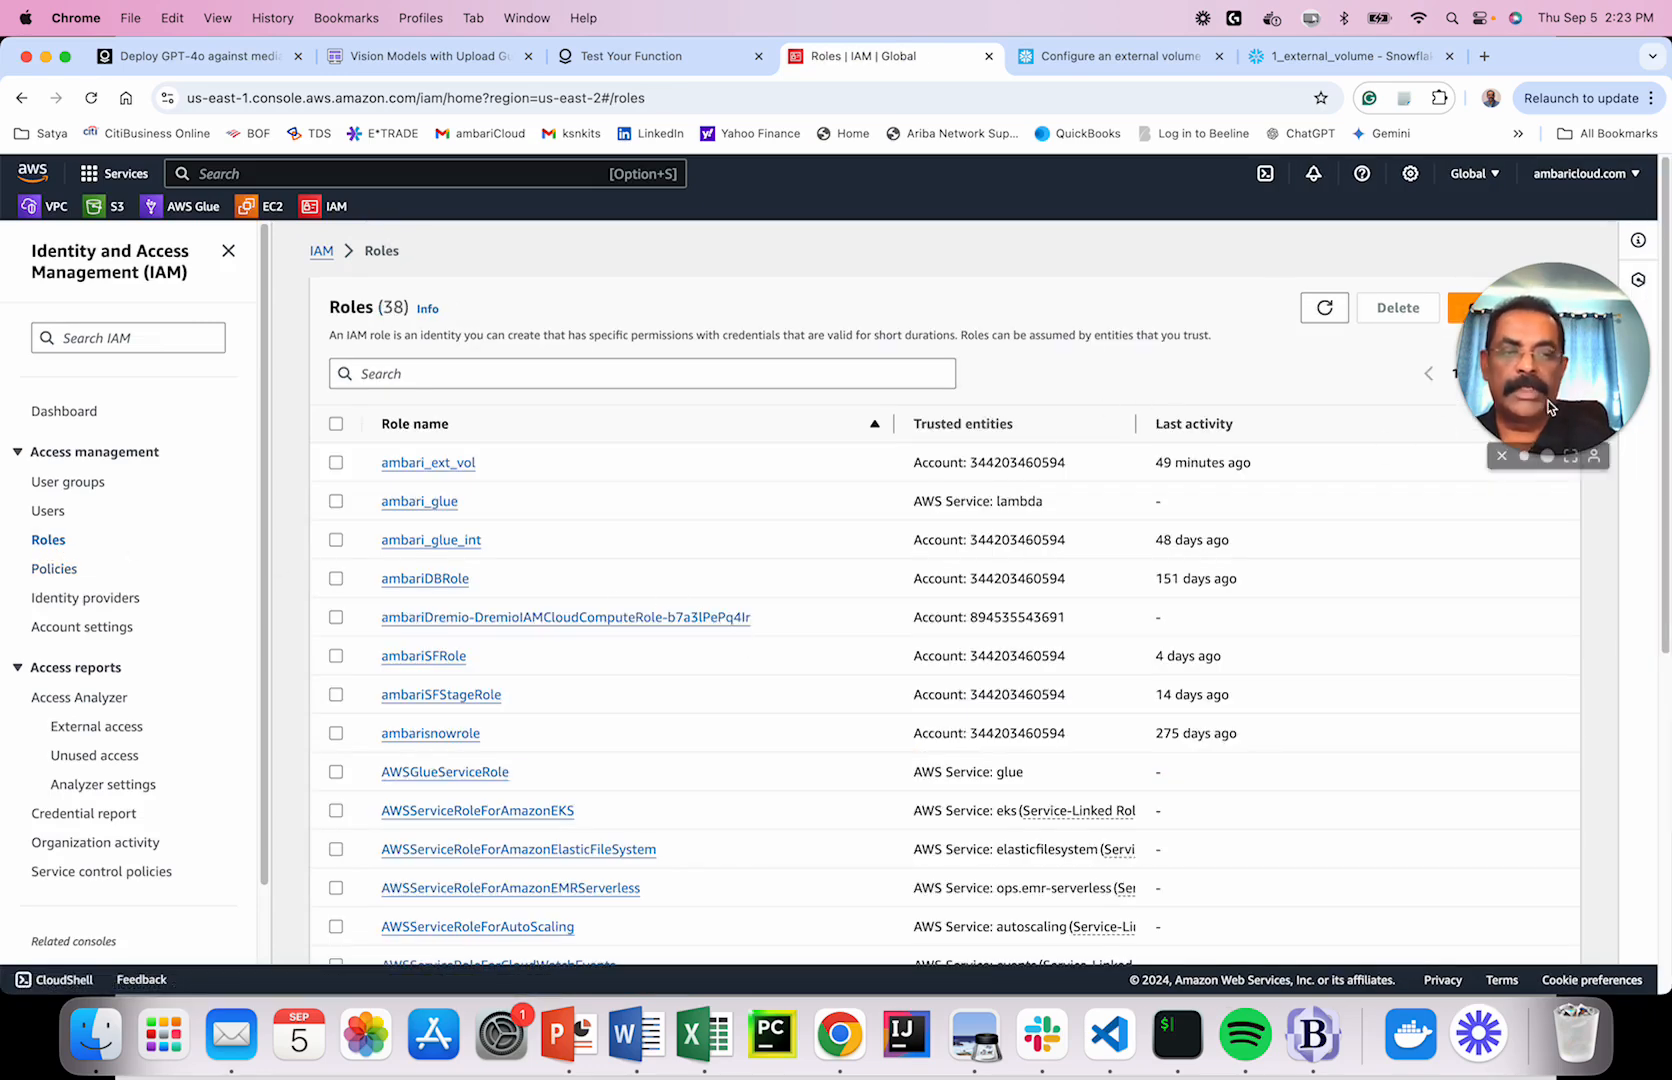
drag(1557, 390, 1551, 182)
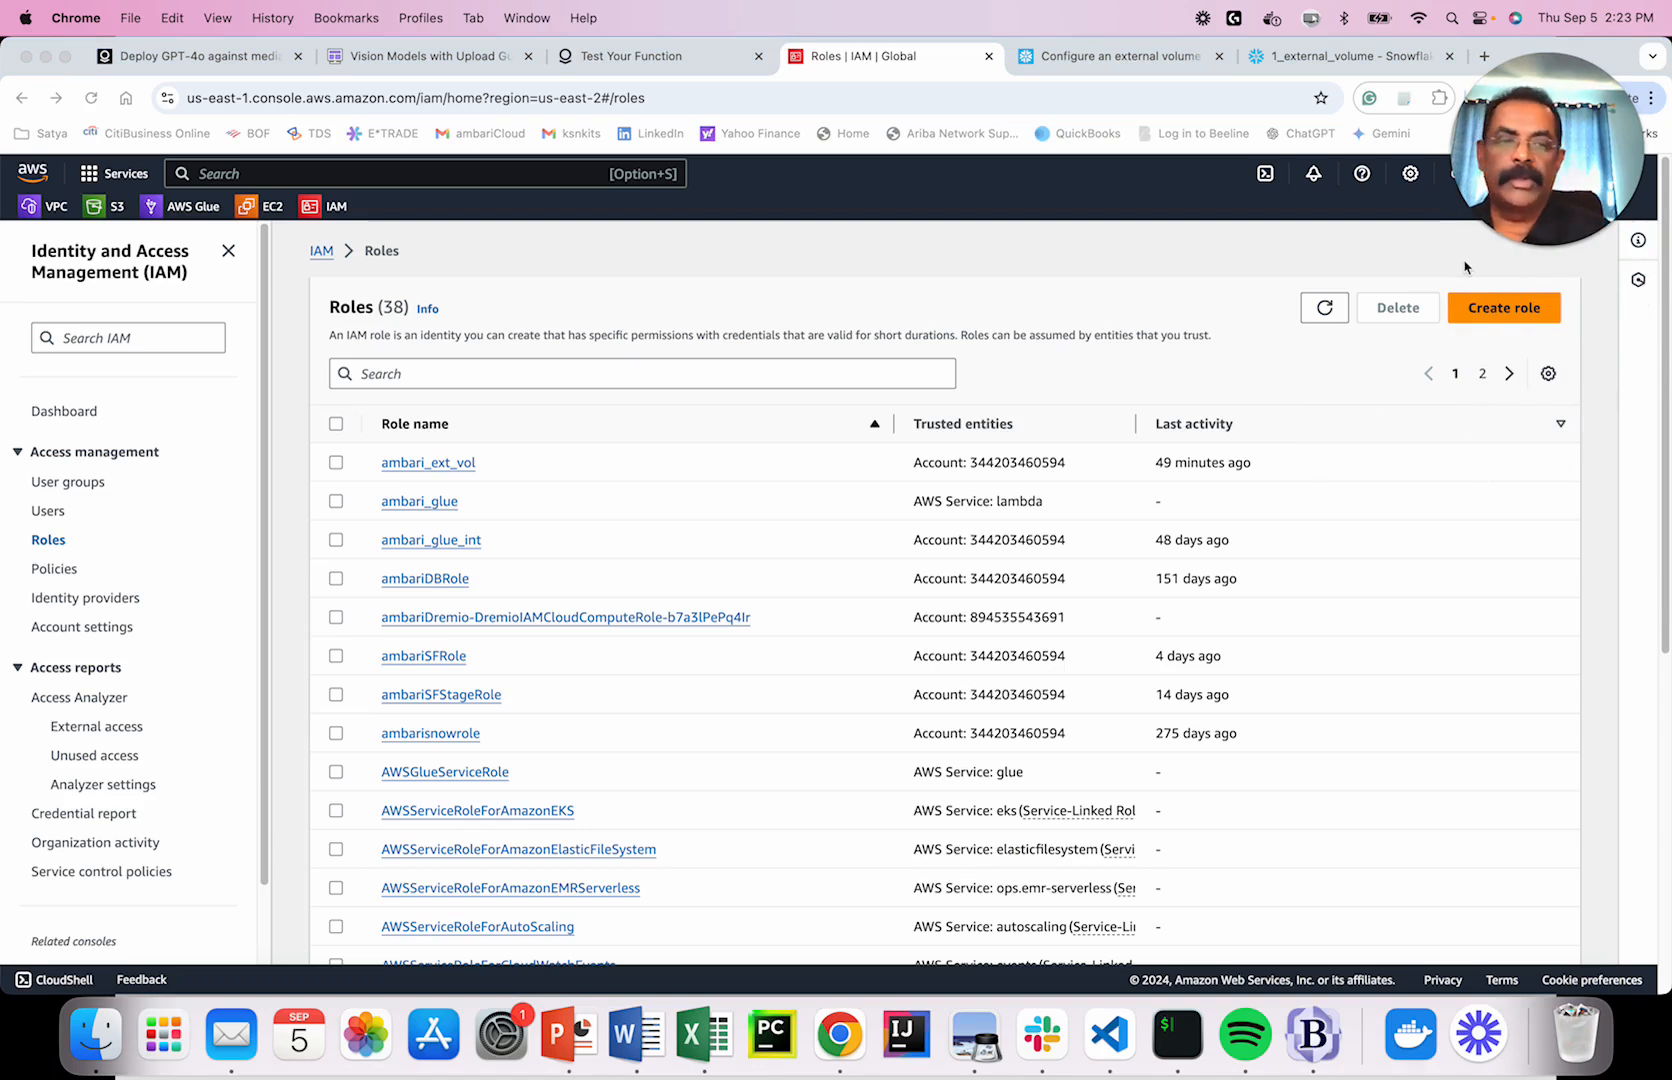
click(1492, 313)
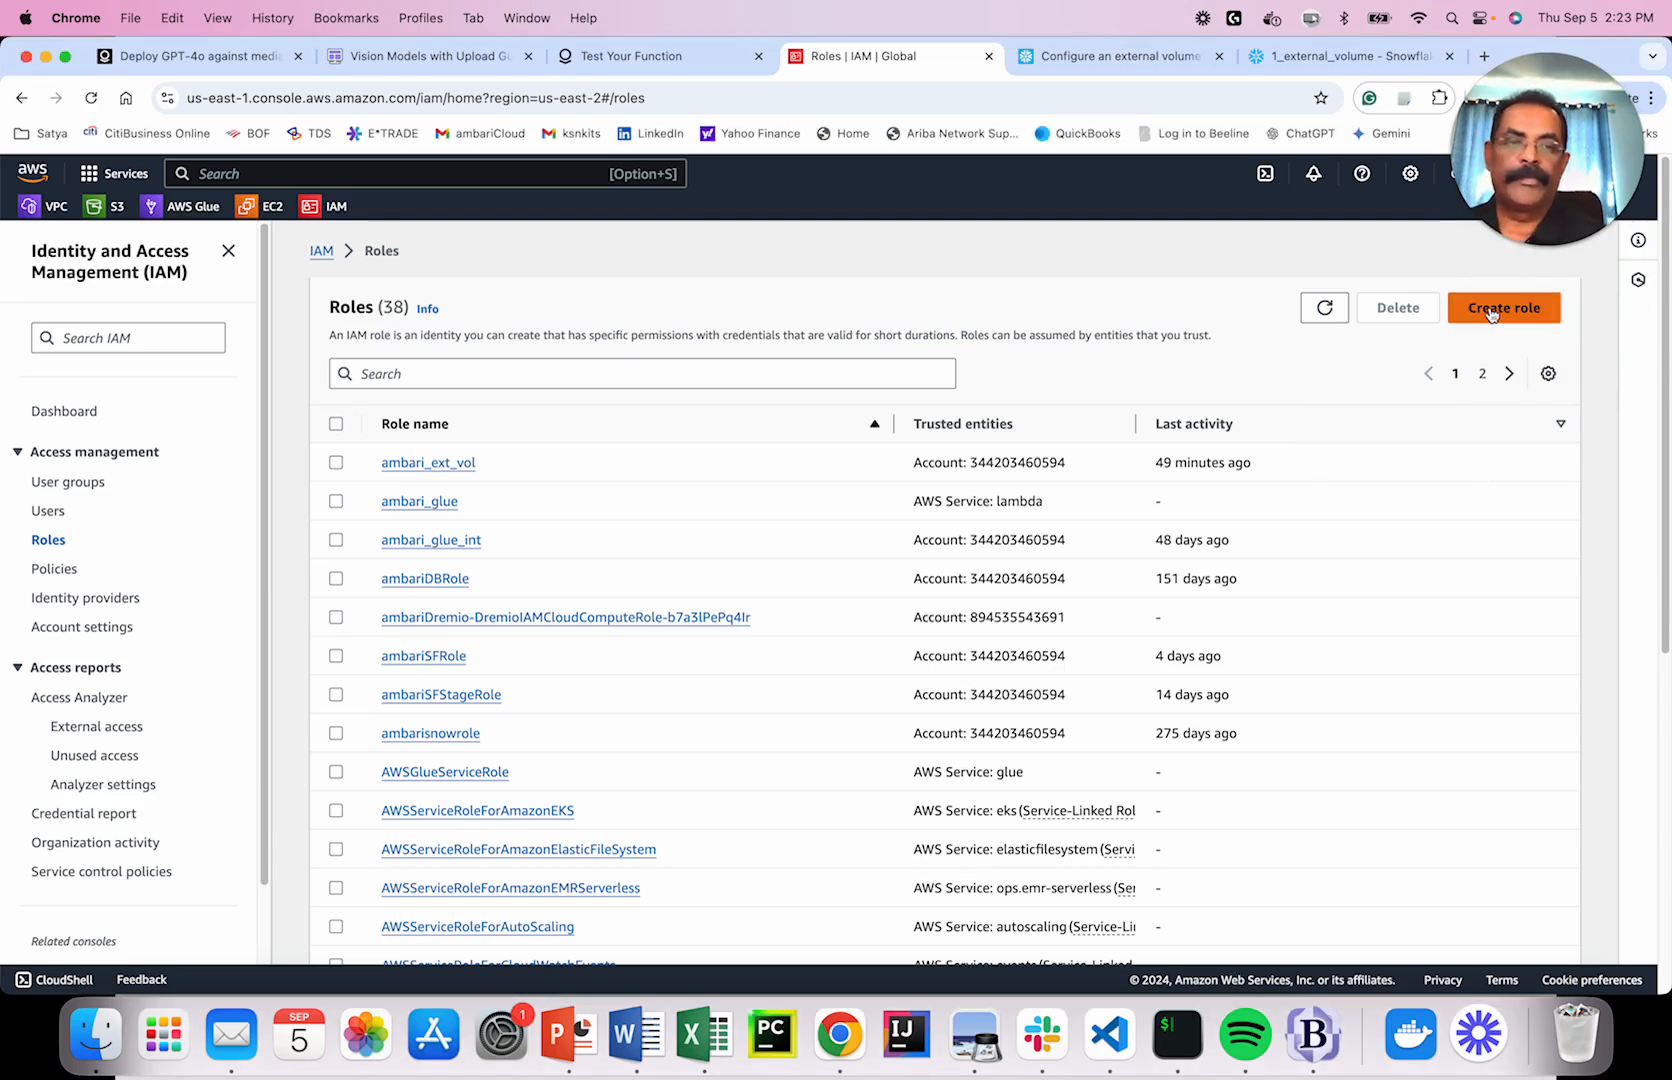
Start a new role trusting this AWS account that requires external ID 0000.
click(1492, 313)
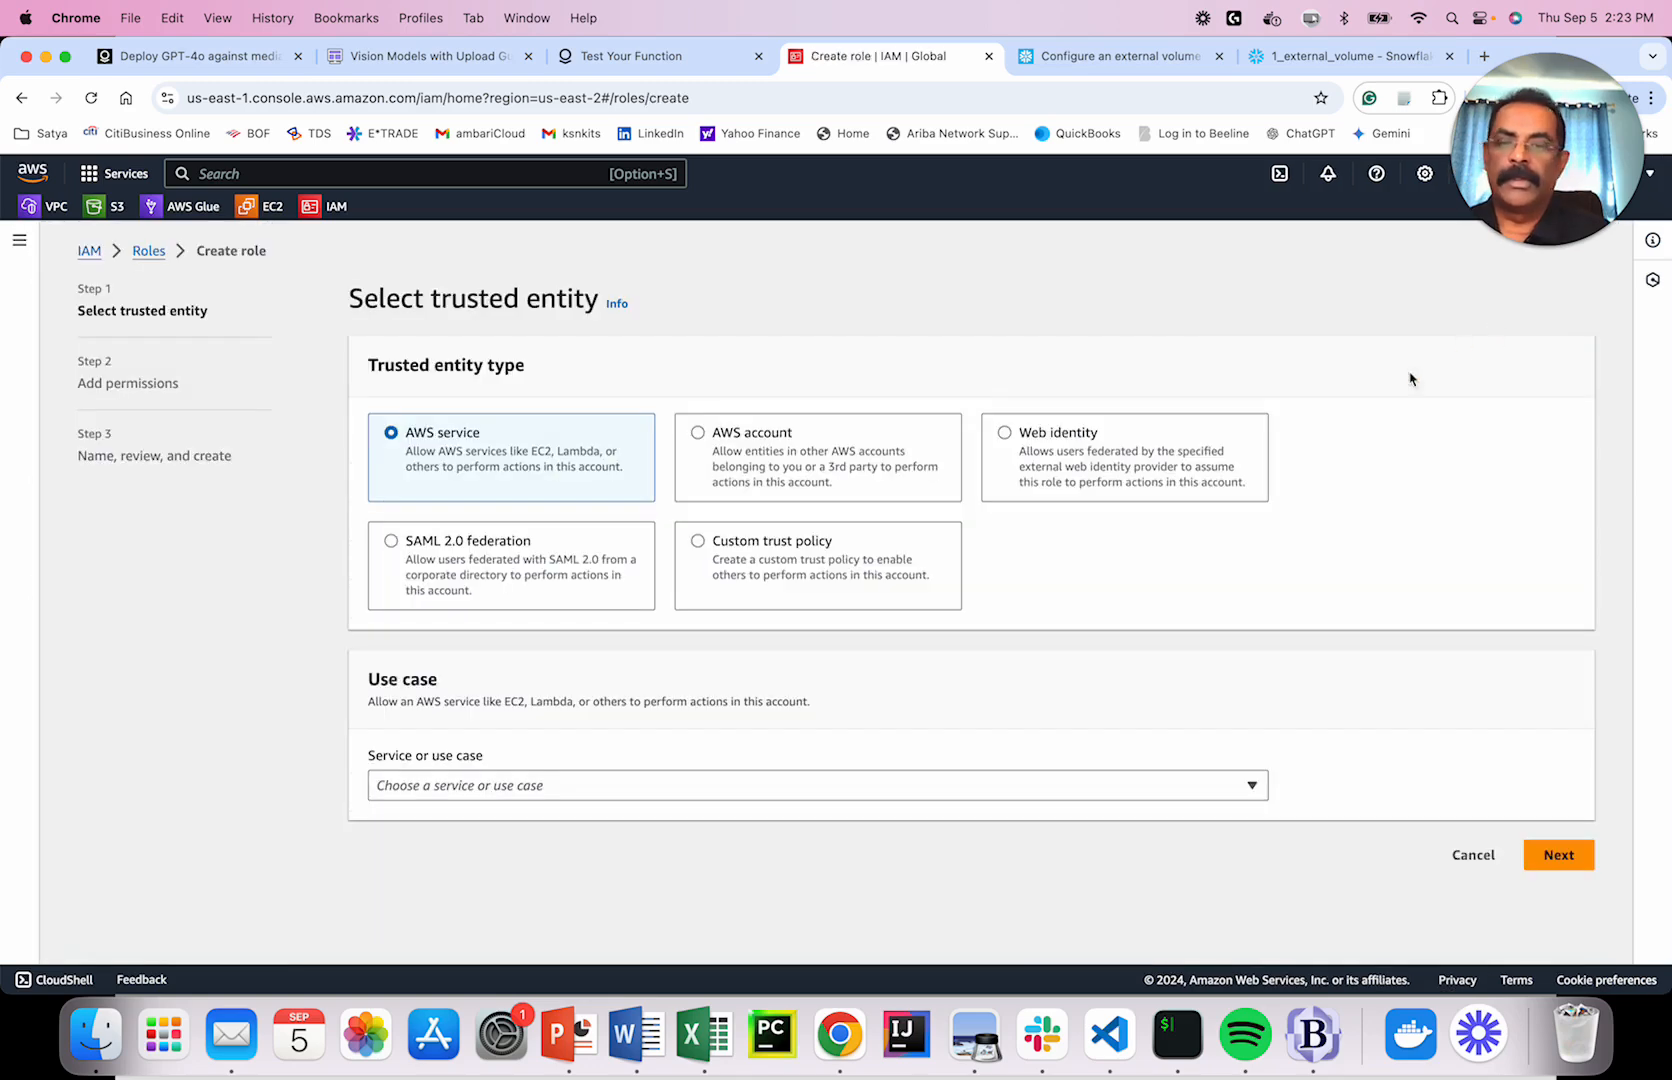
click(800, 470)
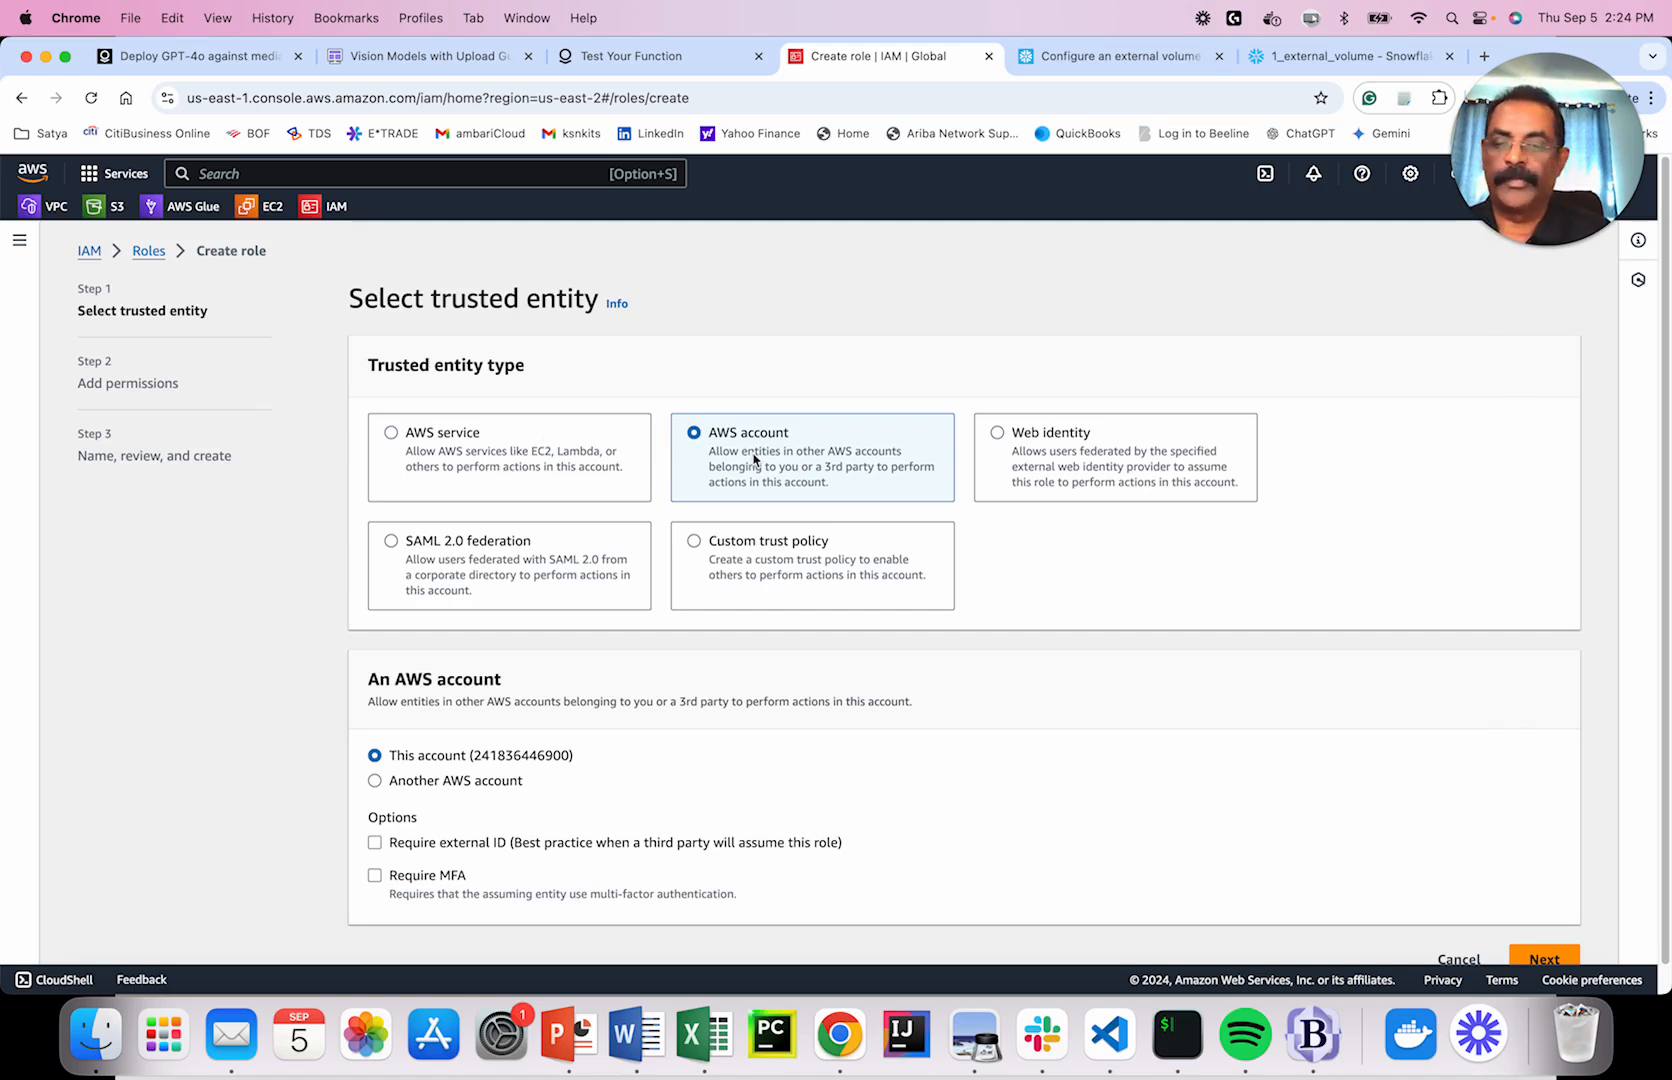
scroll(995, 620, down, 1)
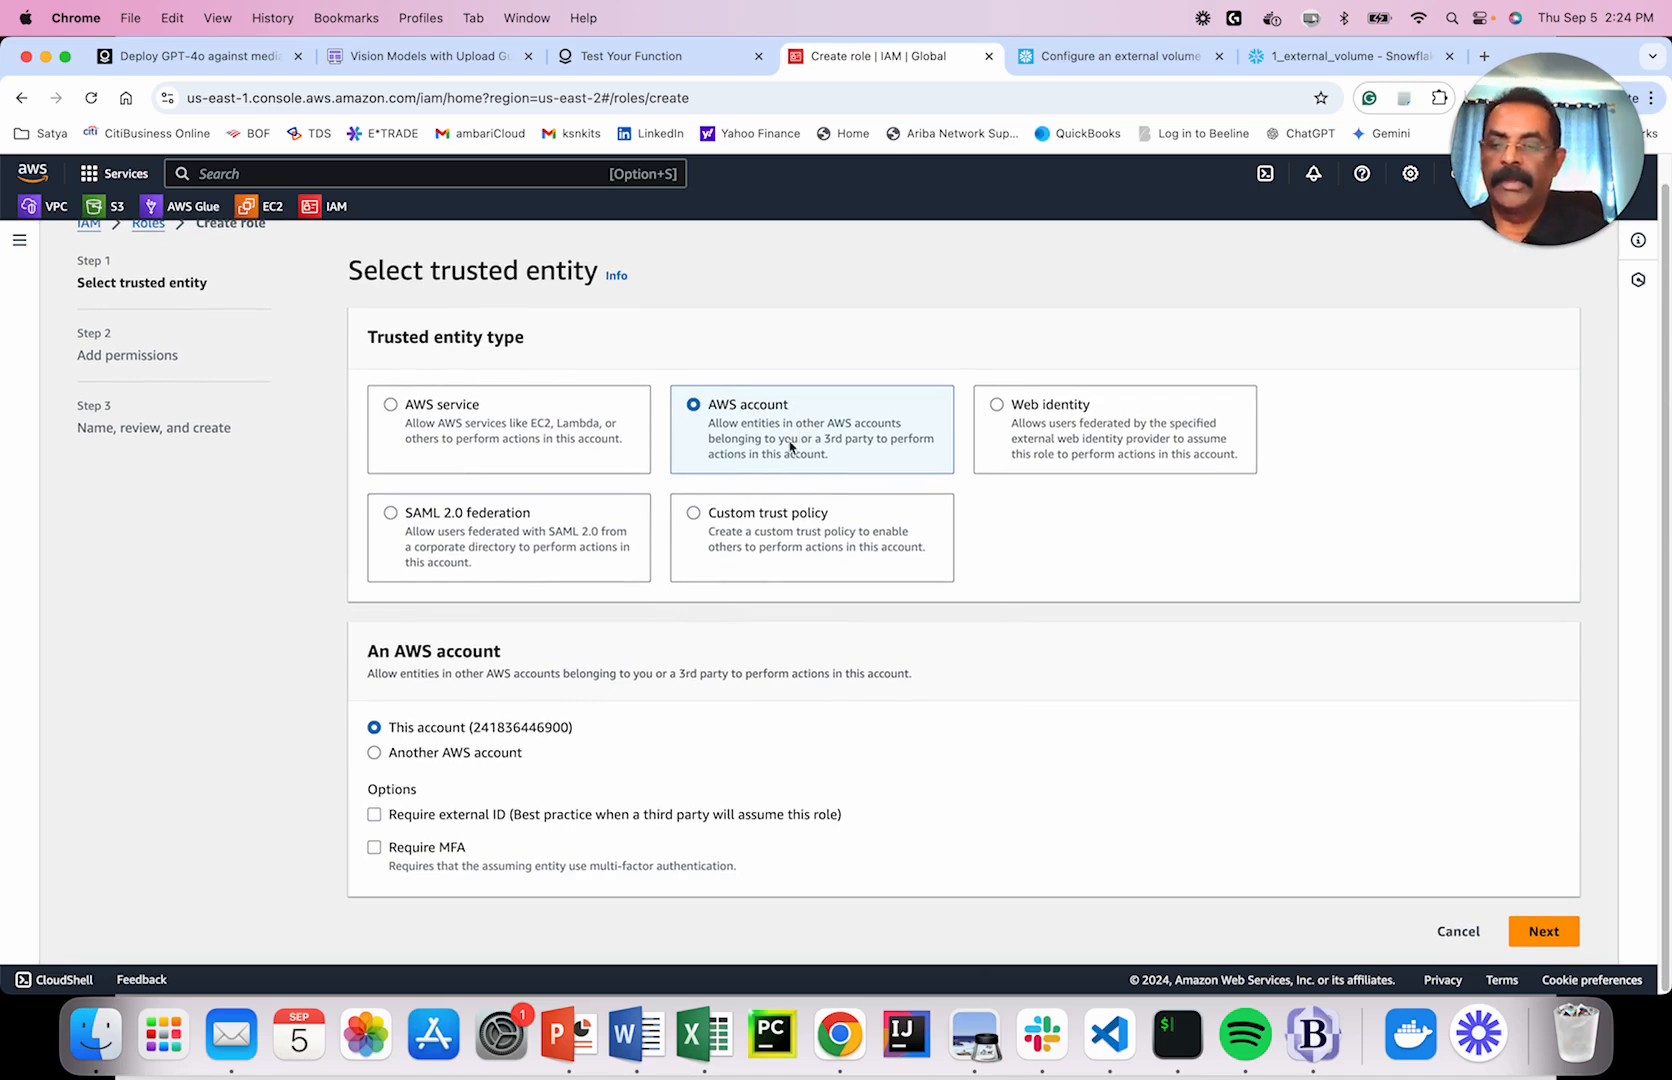
click(468, 816)
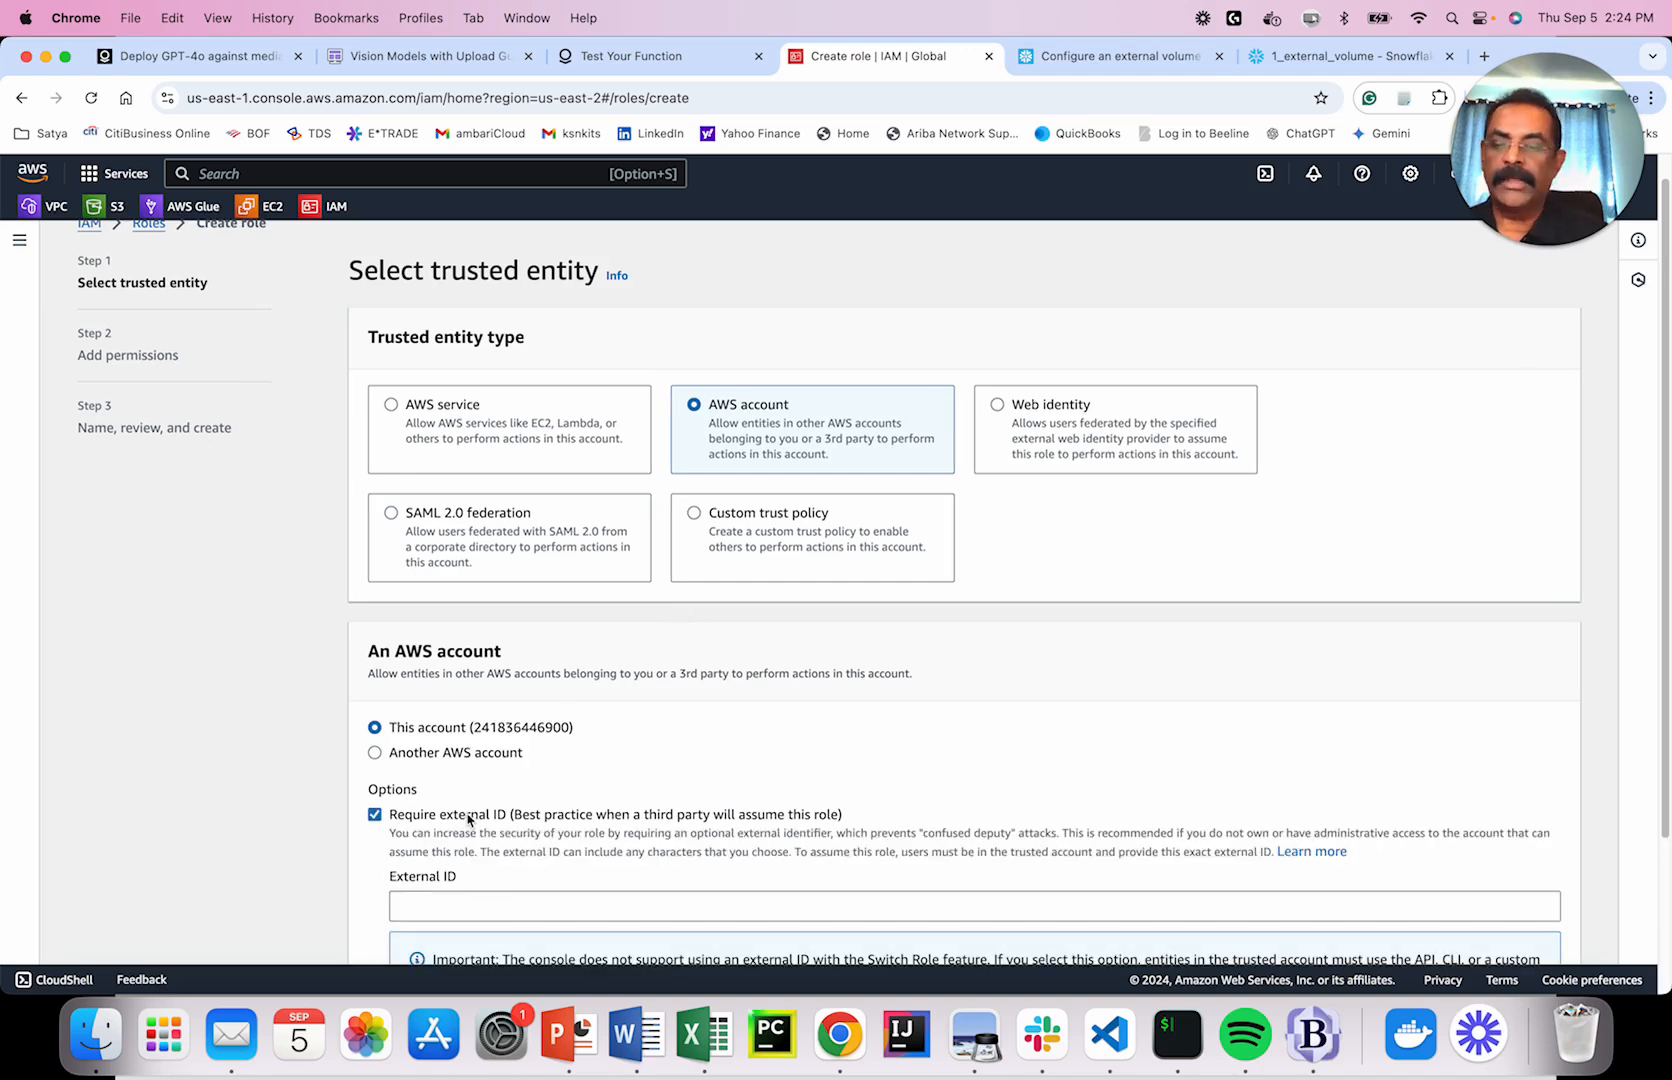
click(575, 896)
text(0000)
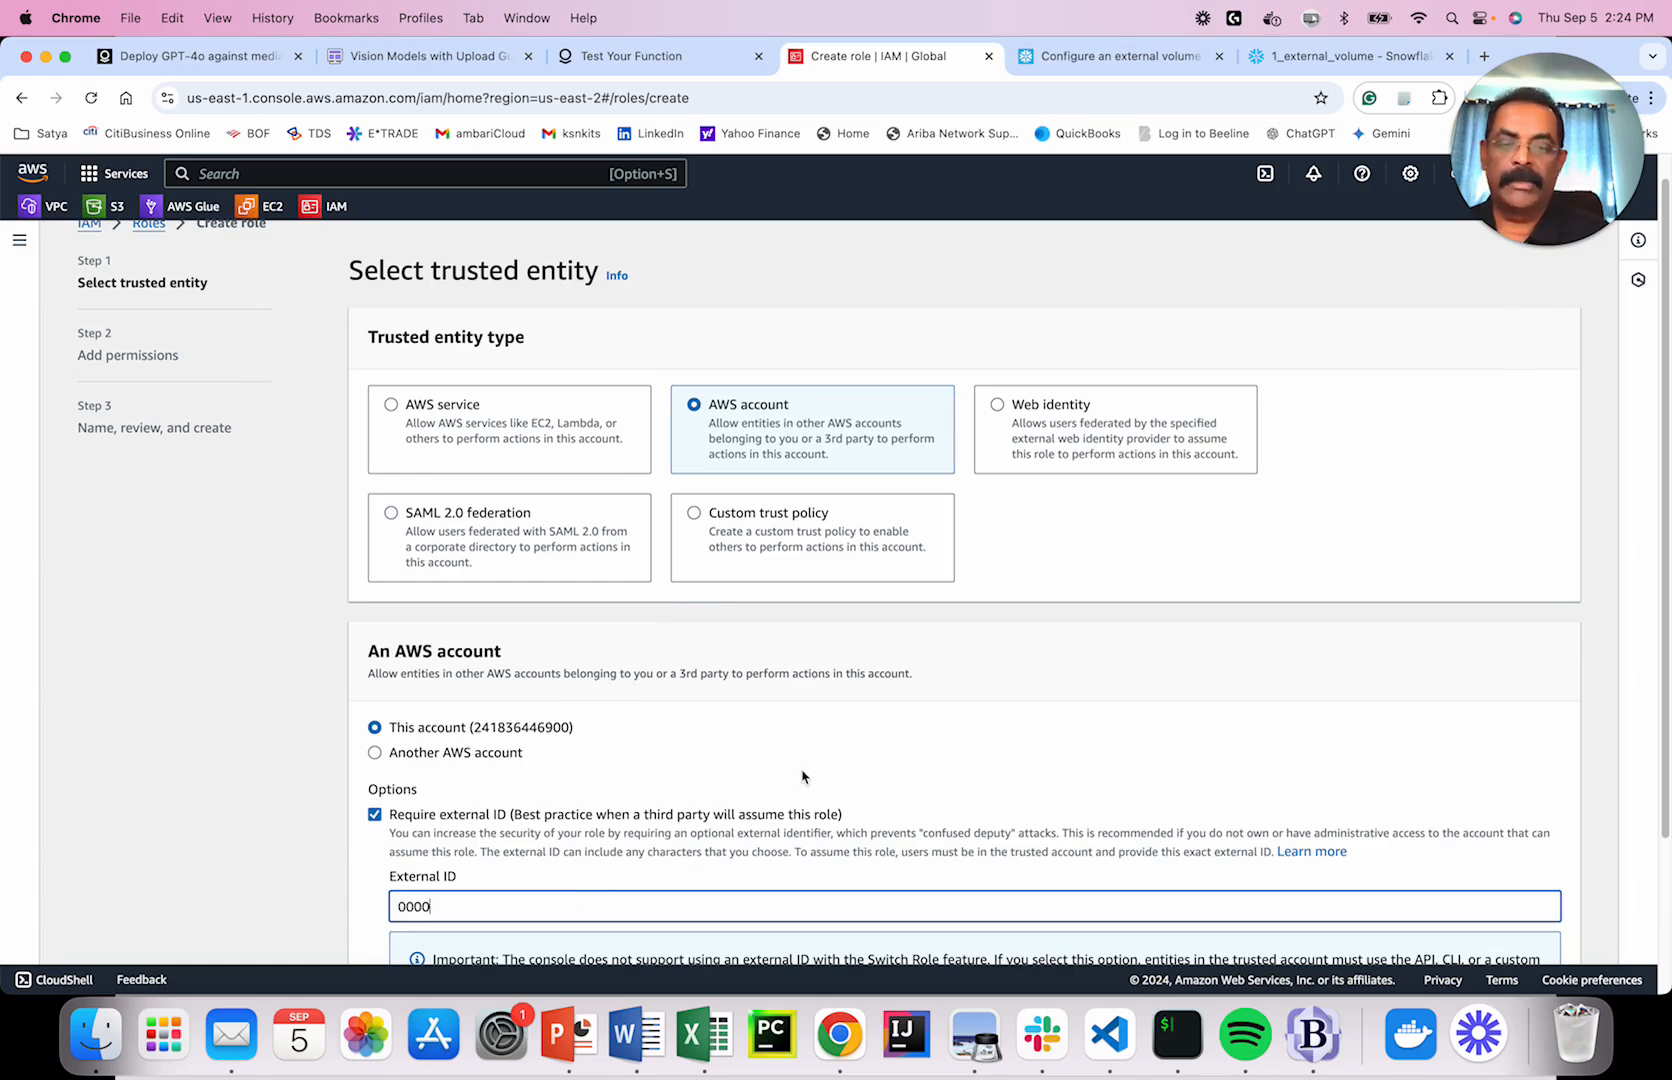
scroll(690, 765, down, 4)
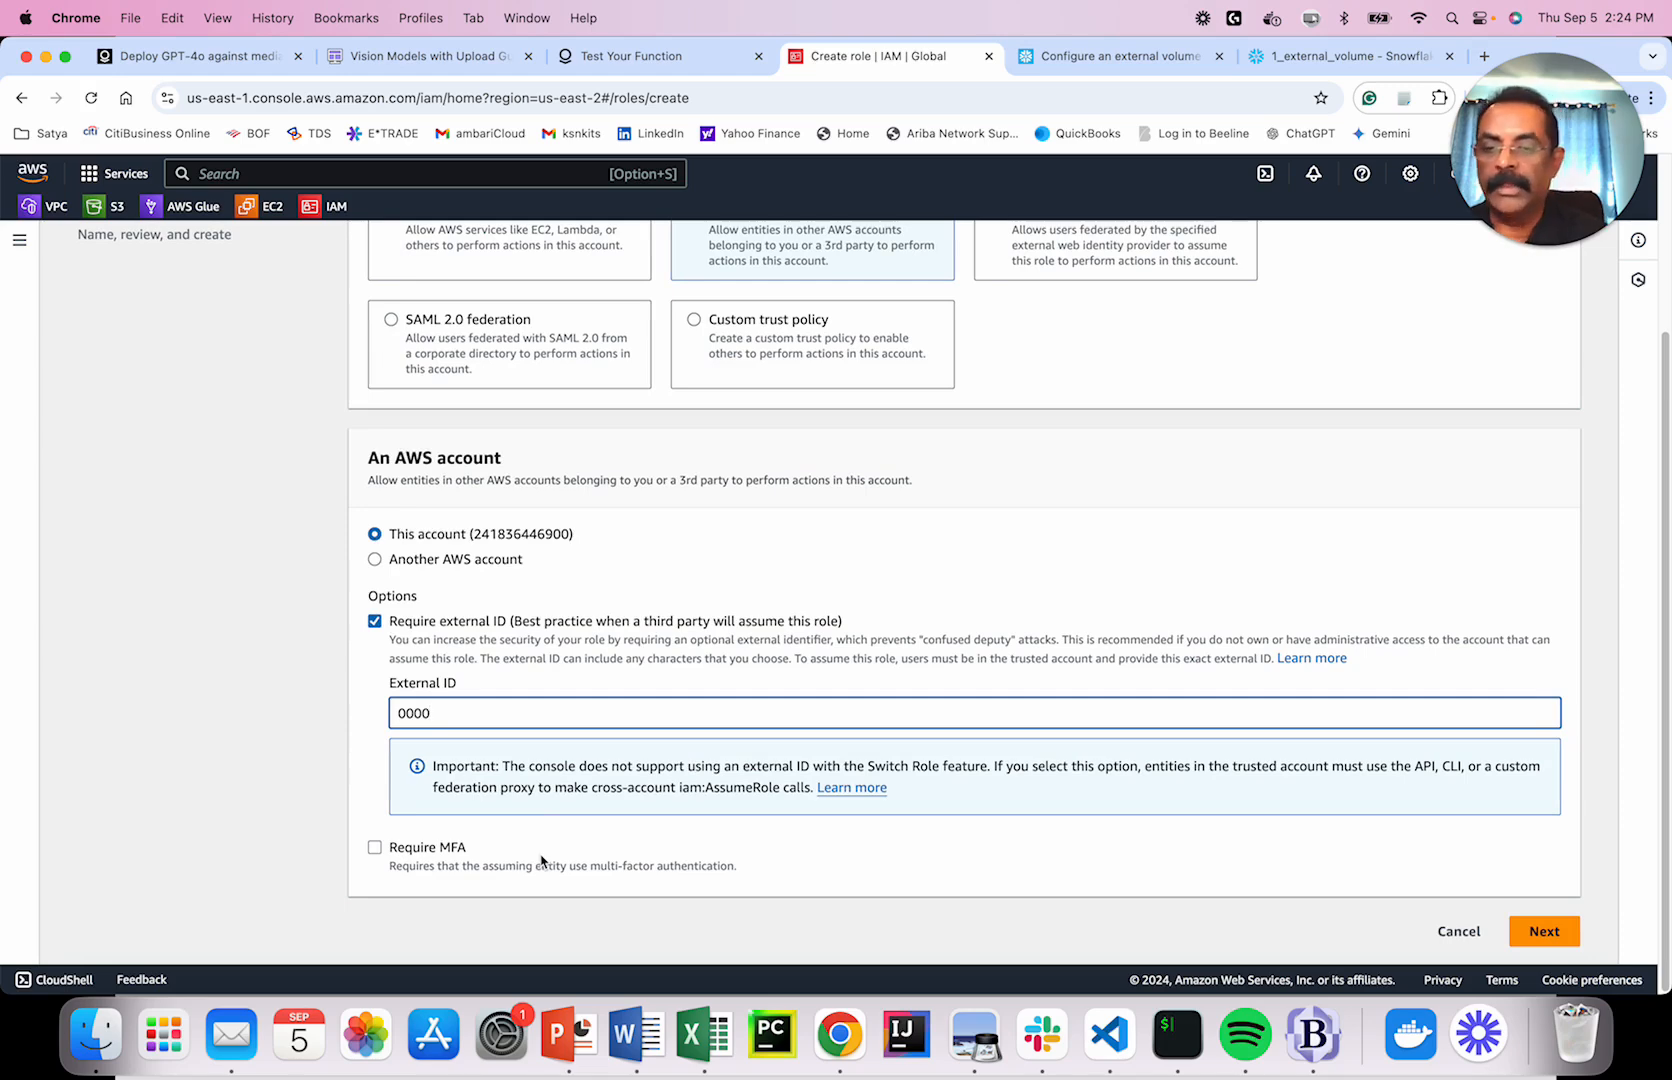
scroll(737, 666, up, 5)
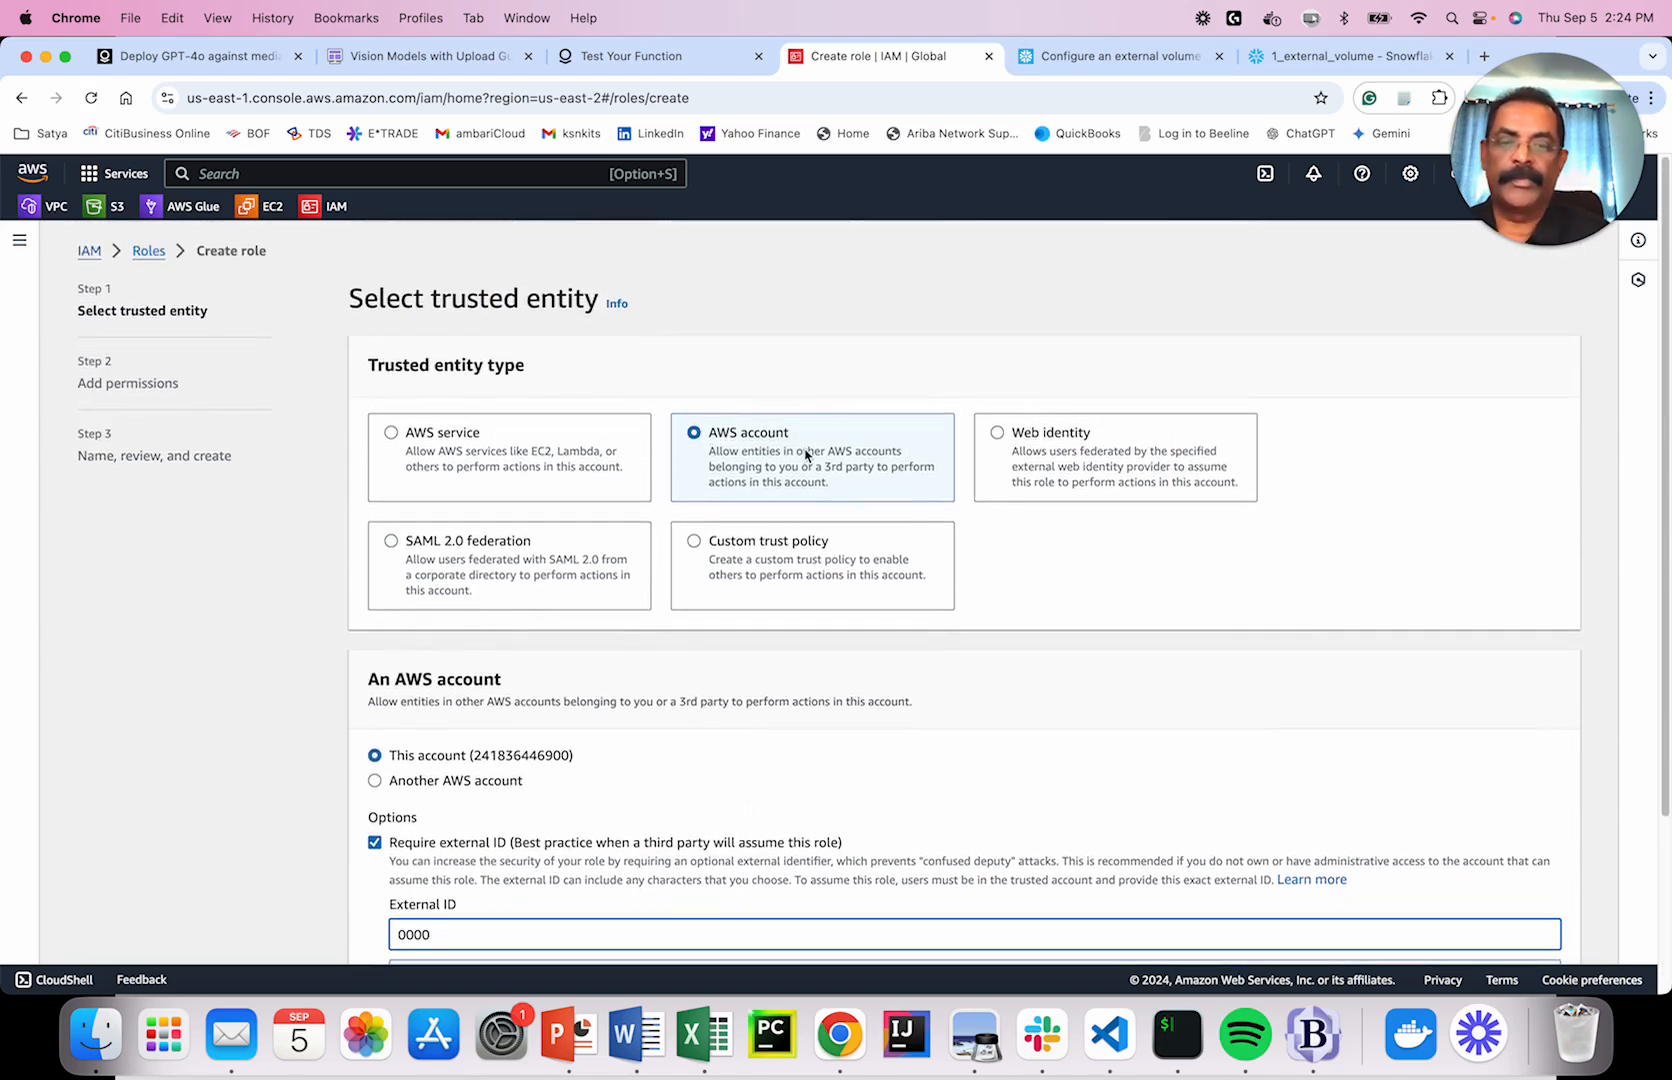
scroll(806, 455, down, 5)
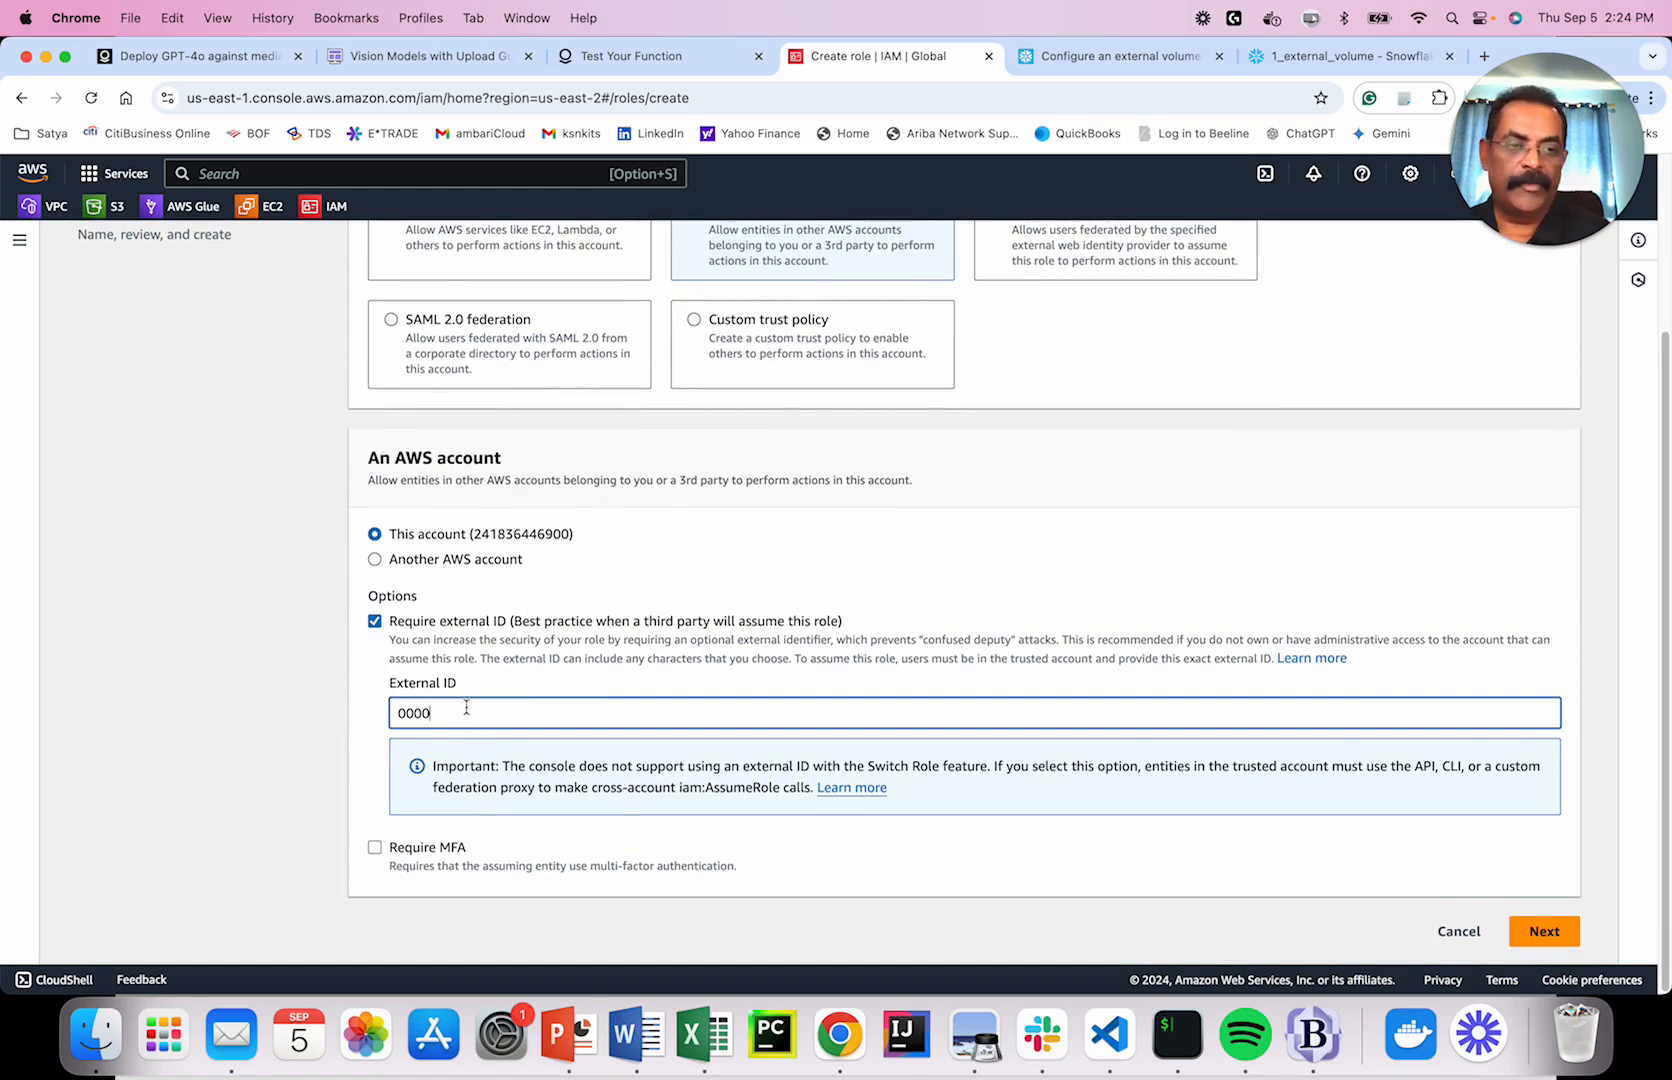
On Add permissions, search 'snow' and select the customer-managed snowflake_access policy.
click(1545, 932)
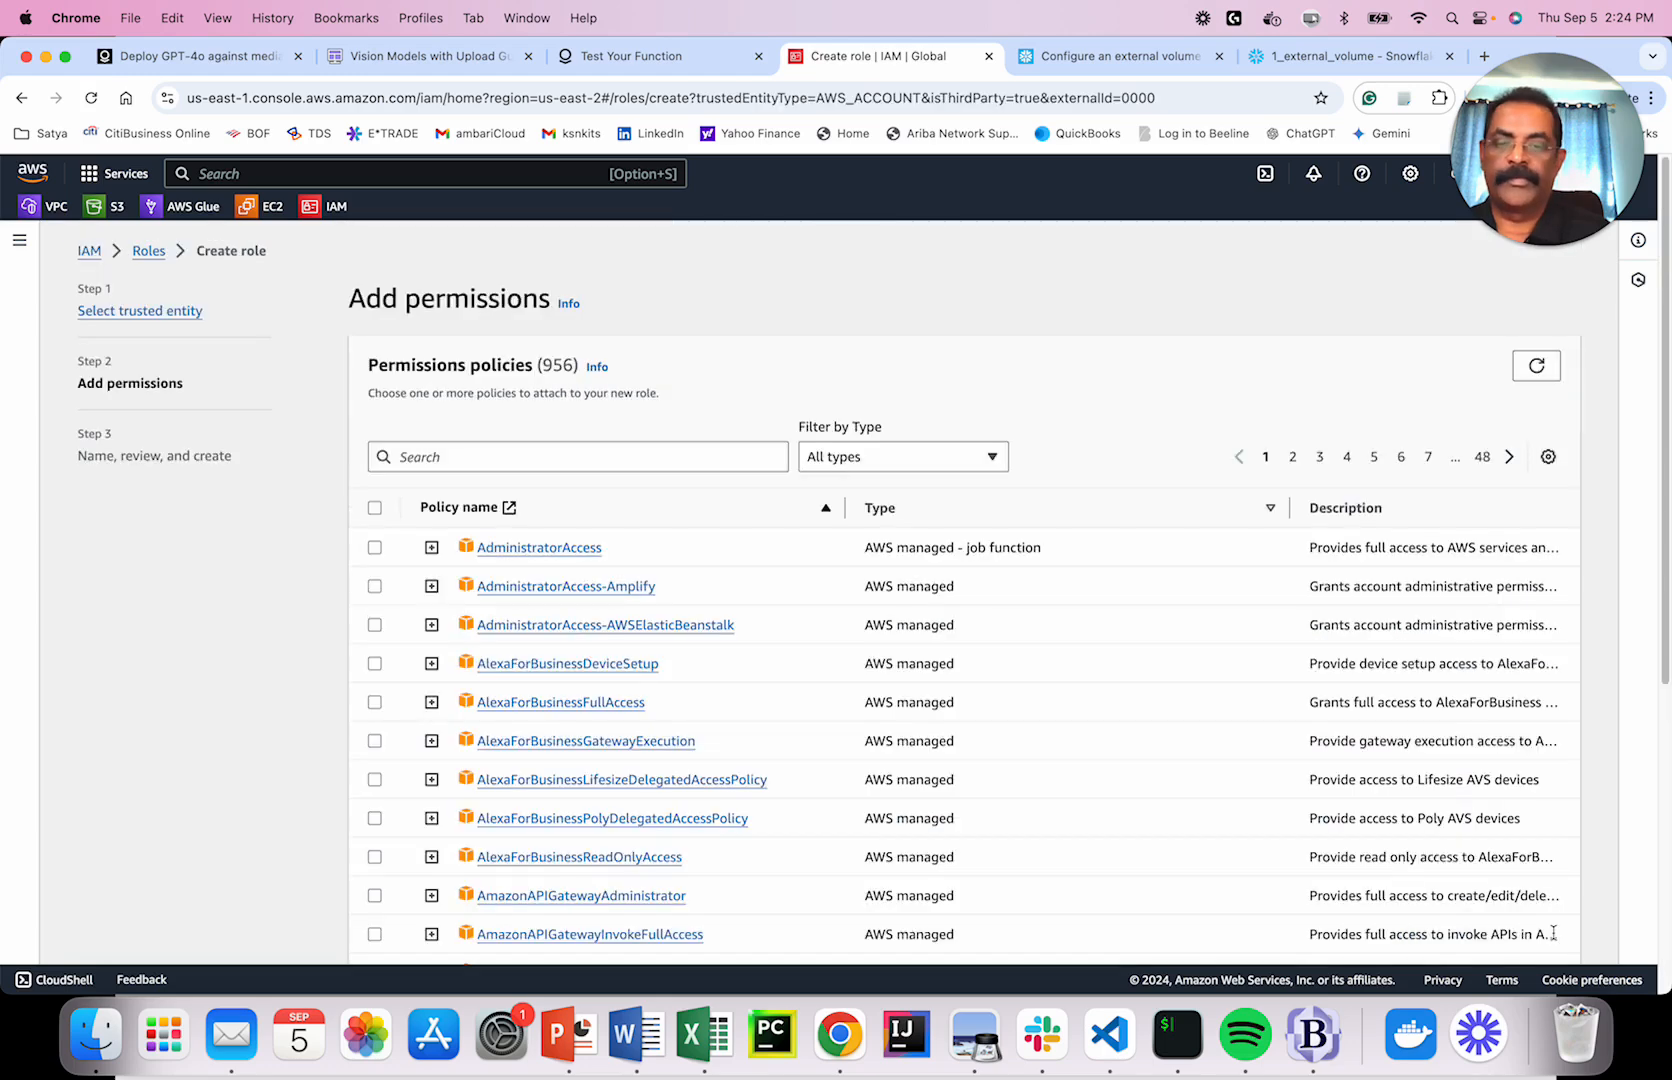
click(549, 455)
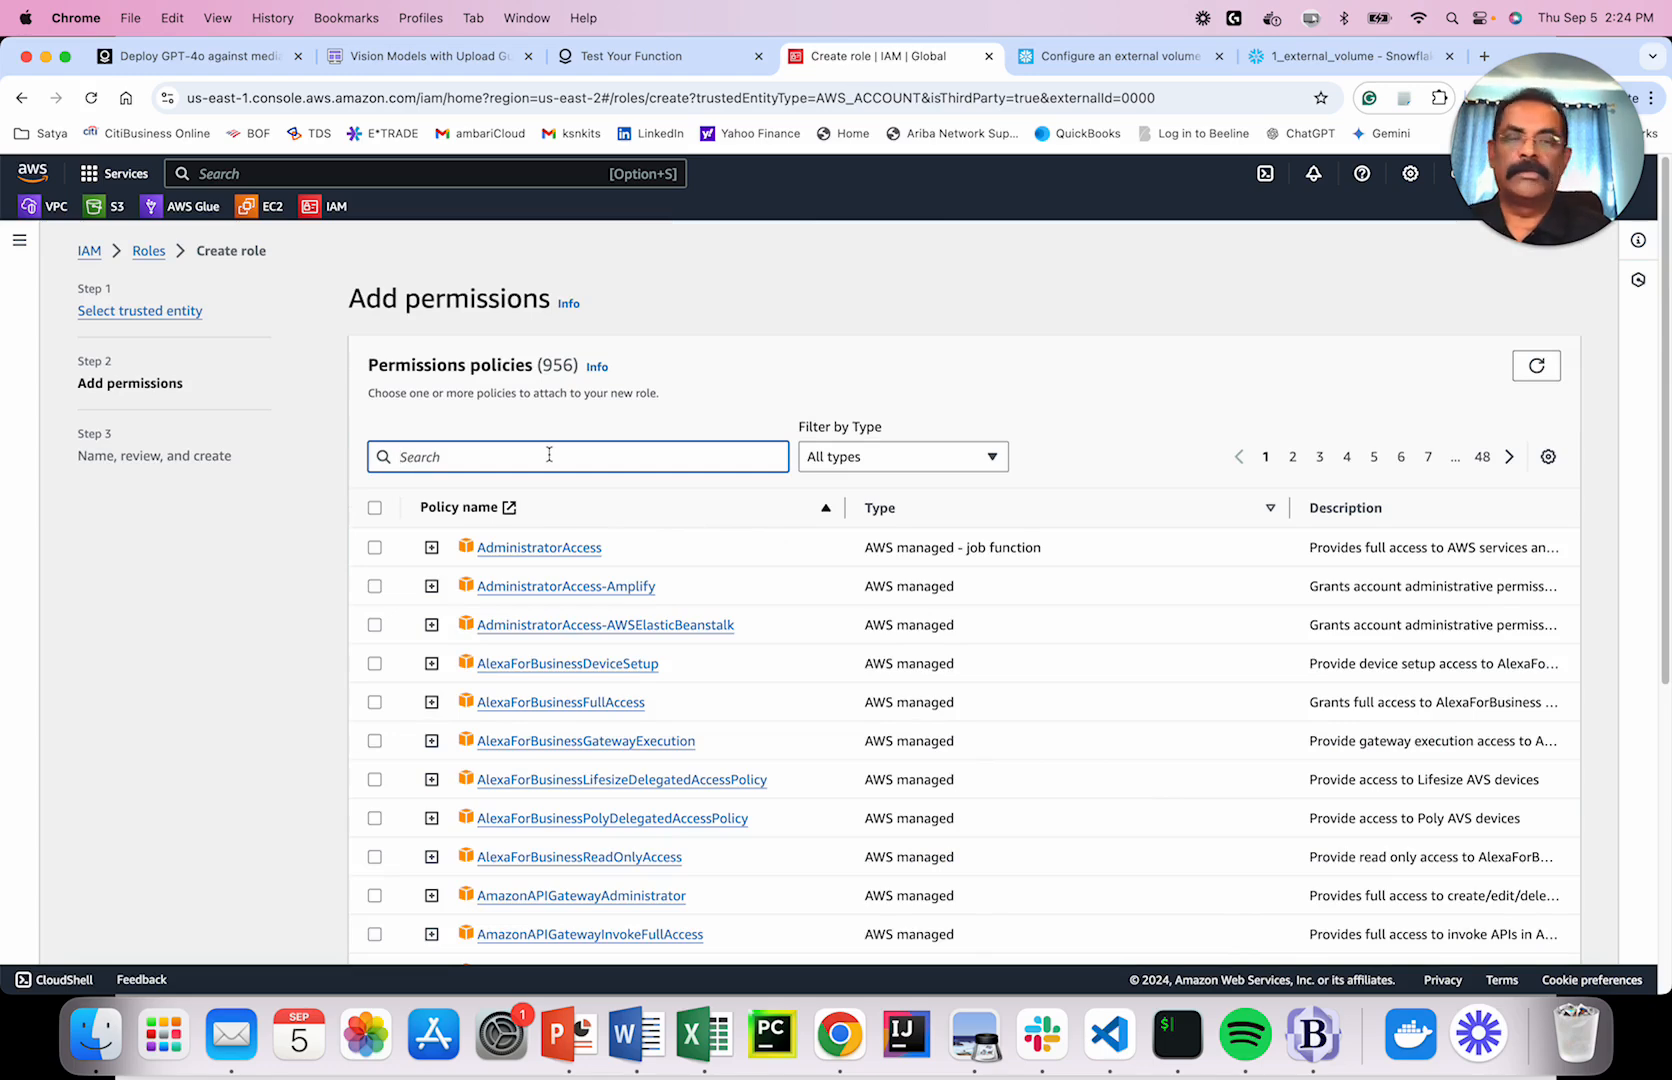
text(snow)
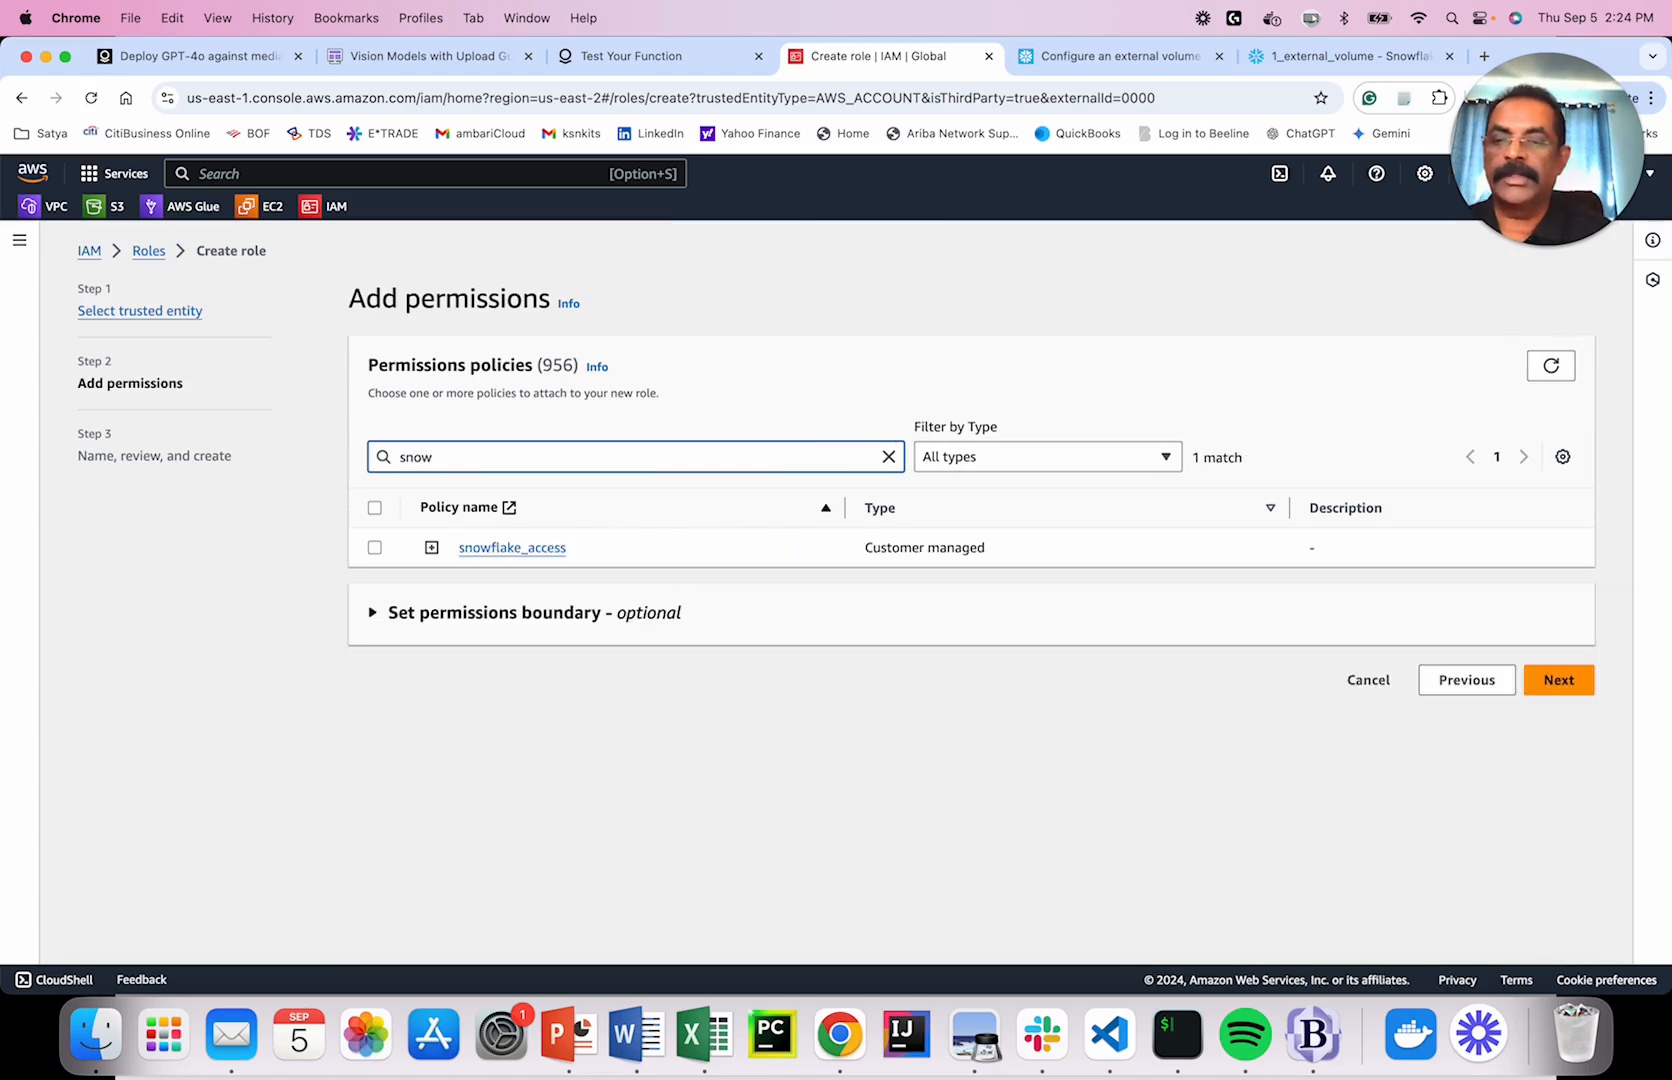
click(375, 548)
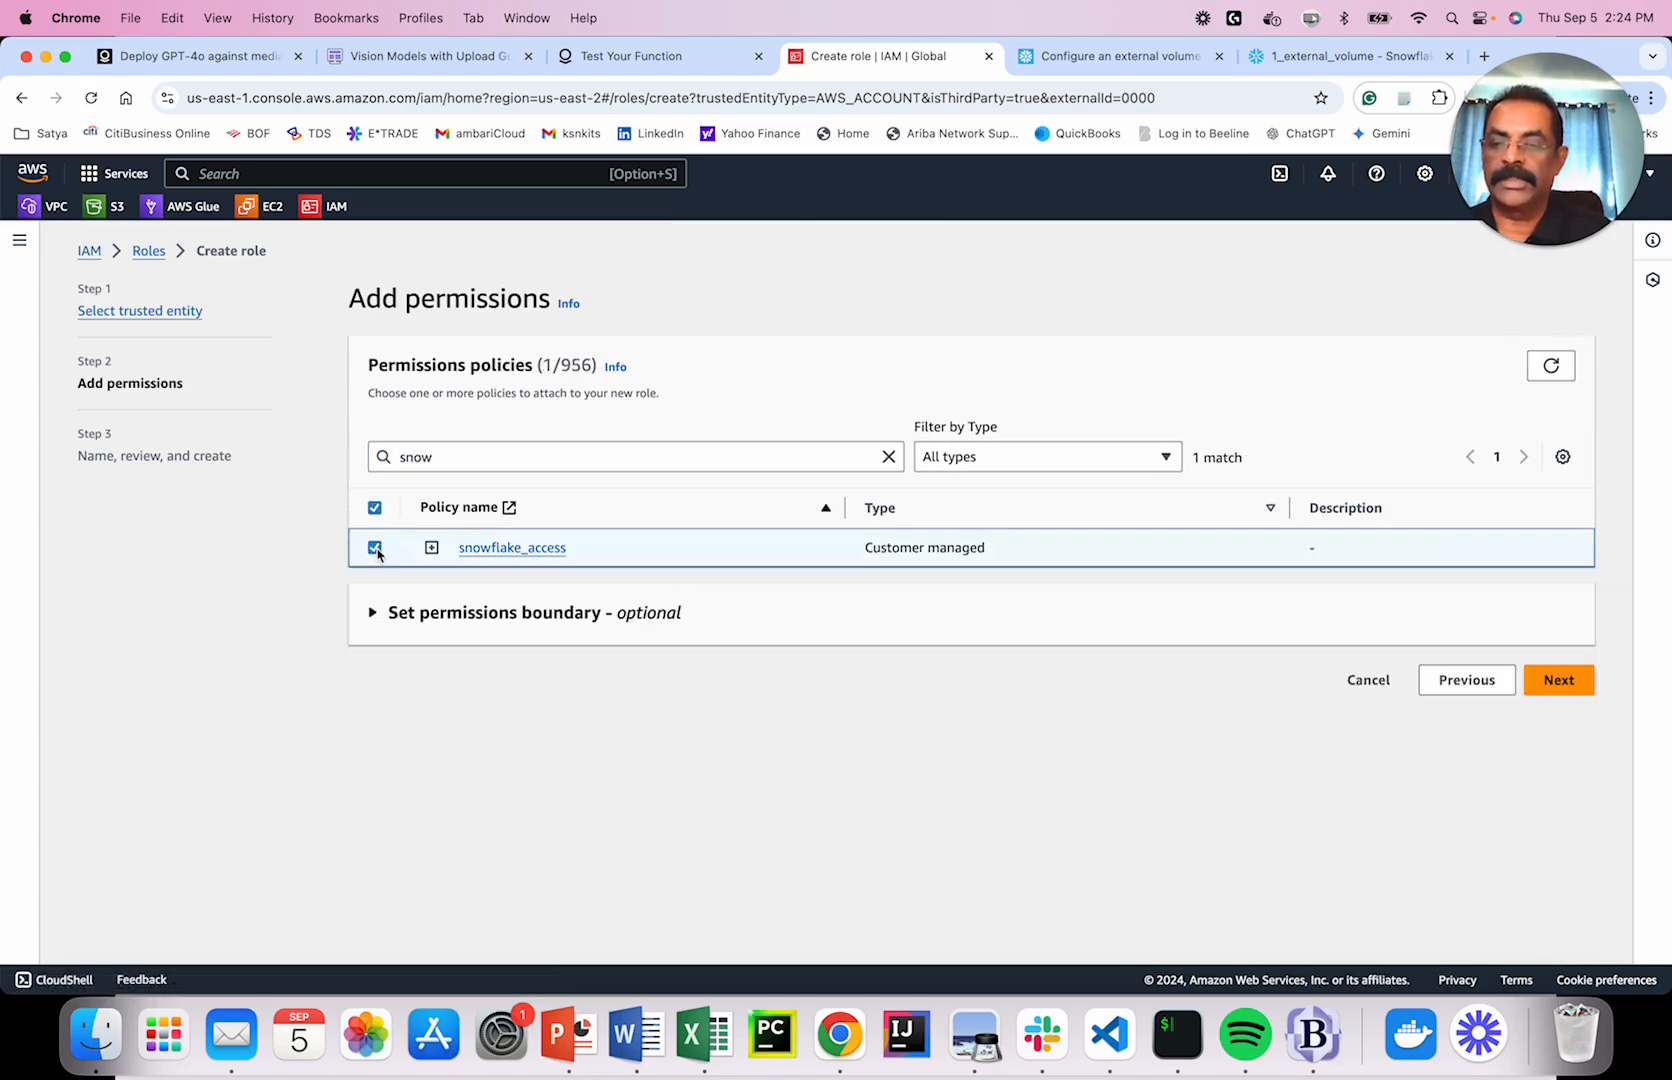
Name the new role my_role on the review page.
click(1575, 690)
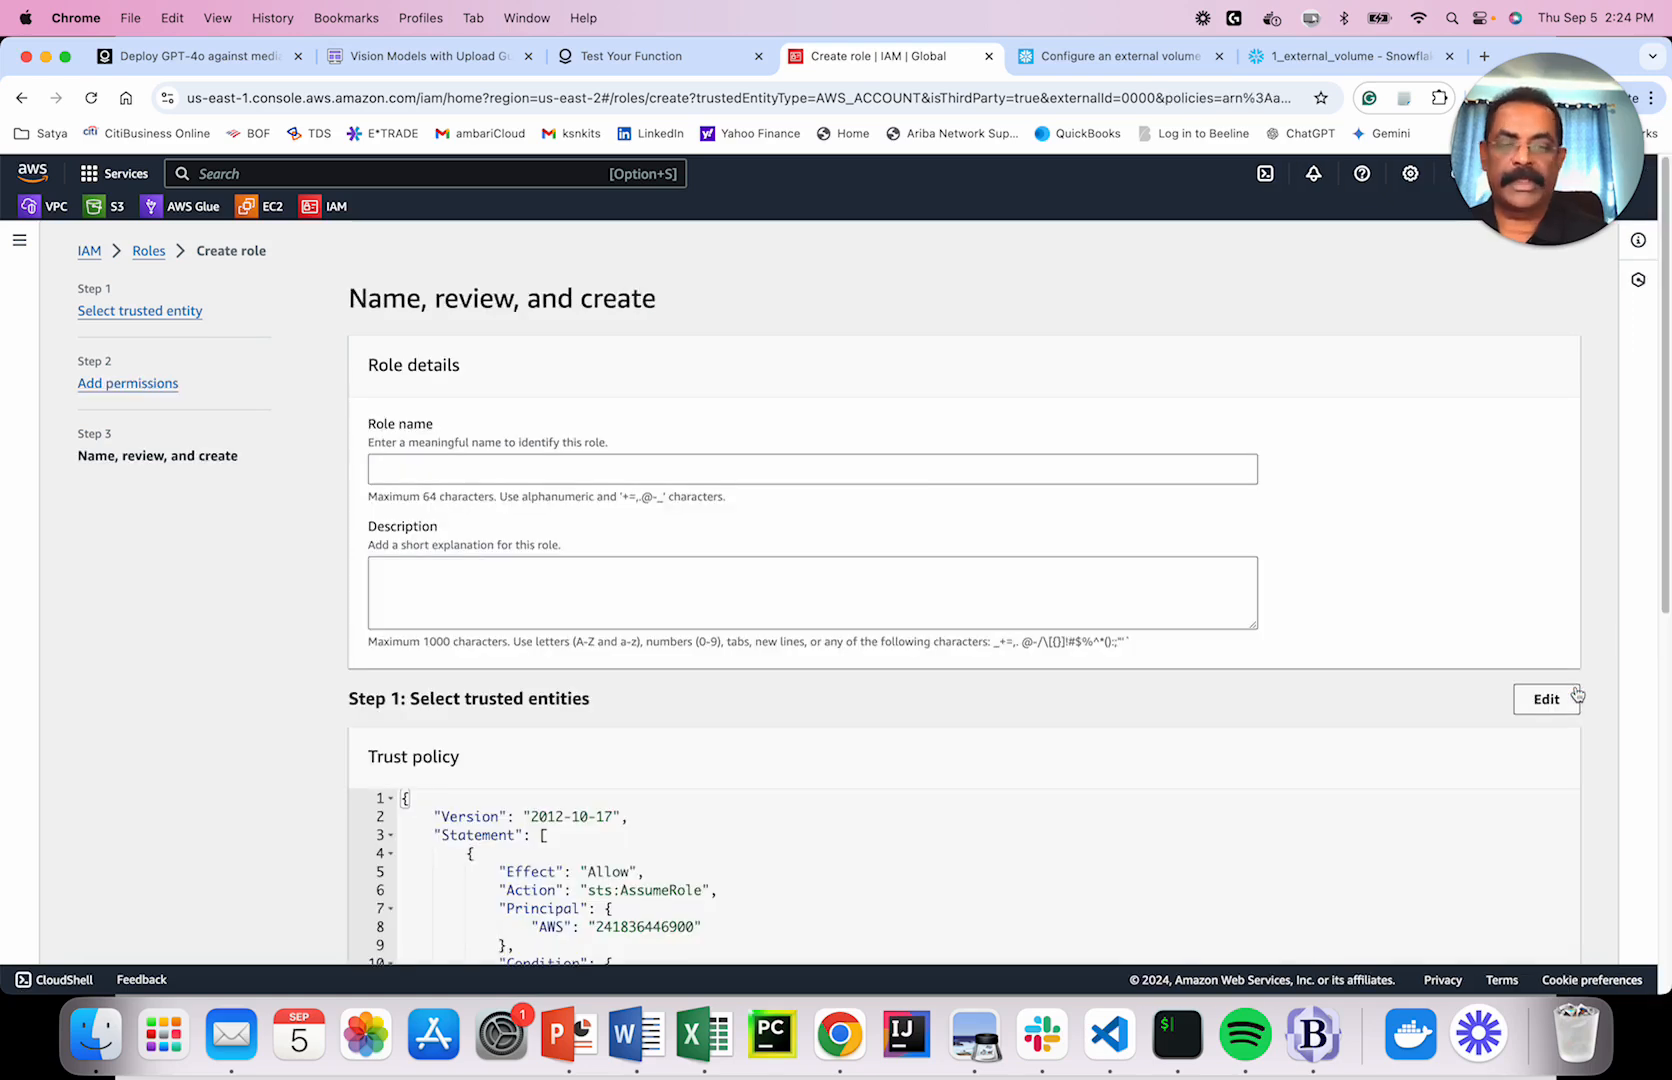
click(1003, 469)
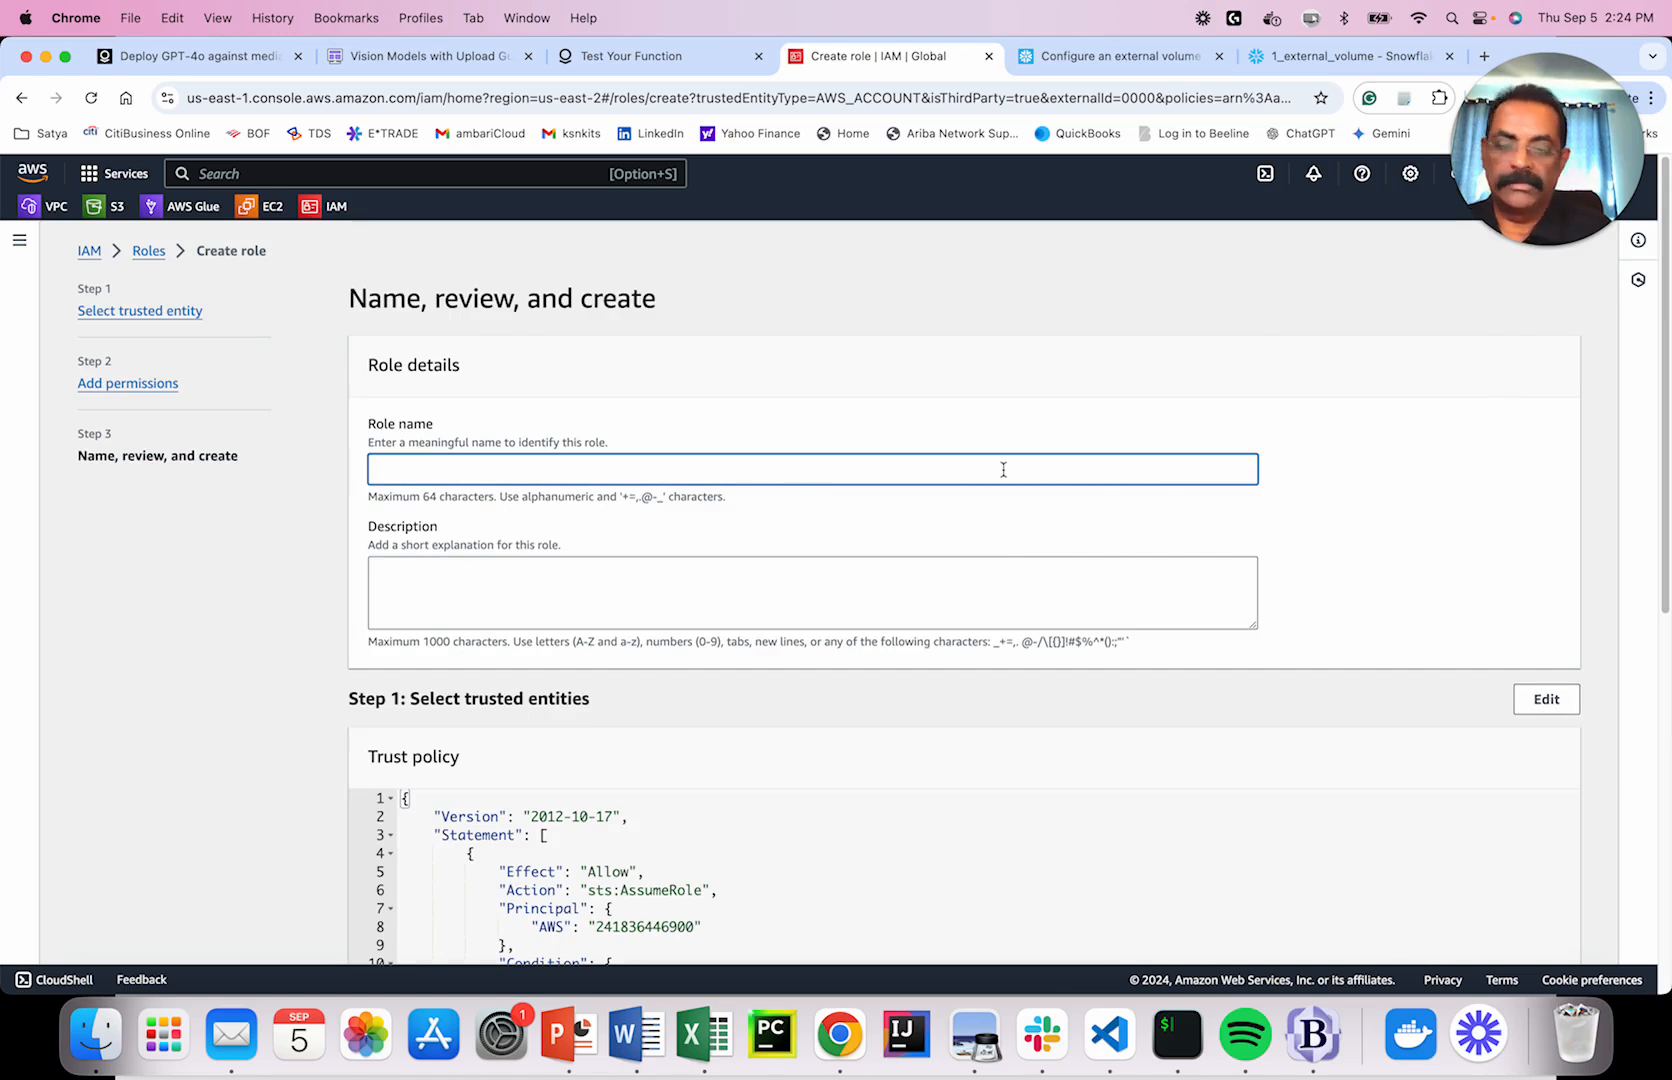
text(my _role)
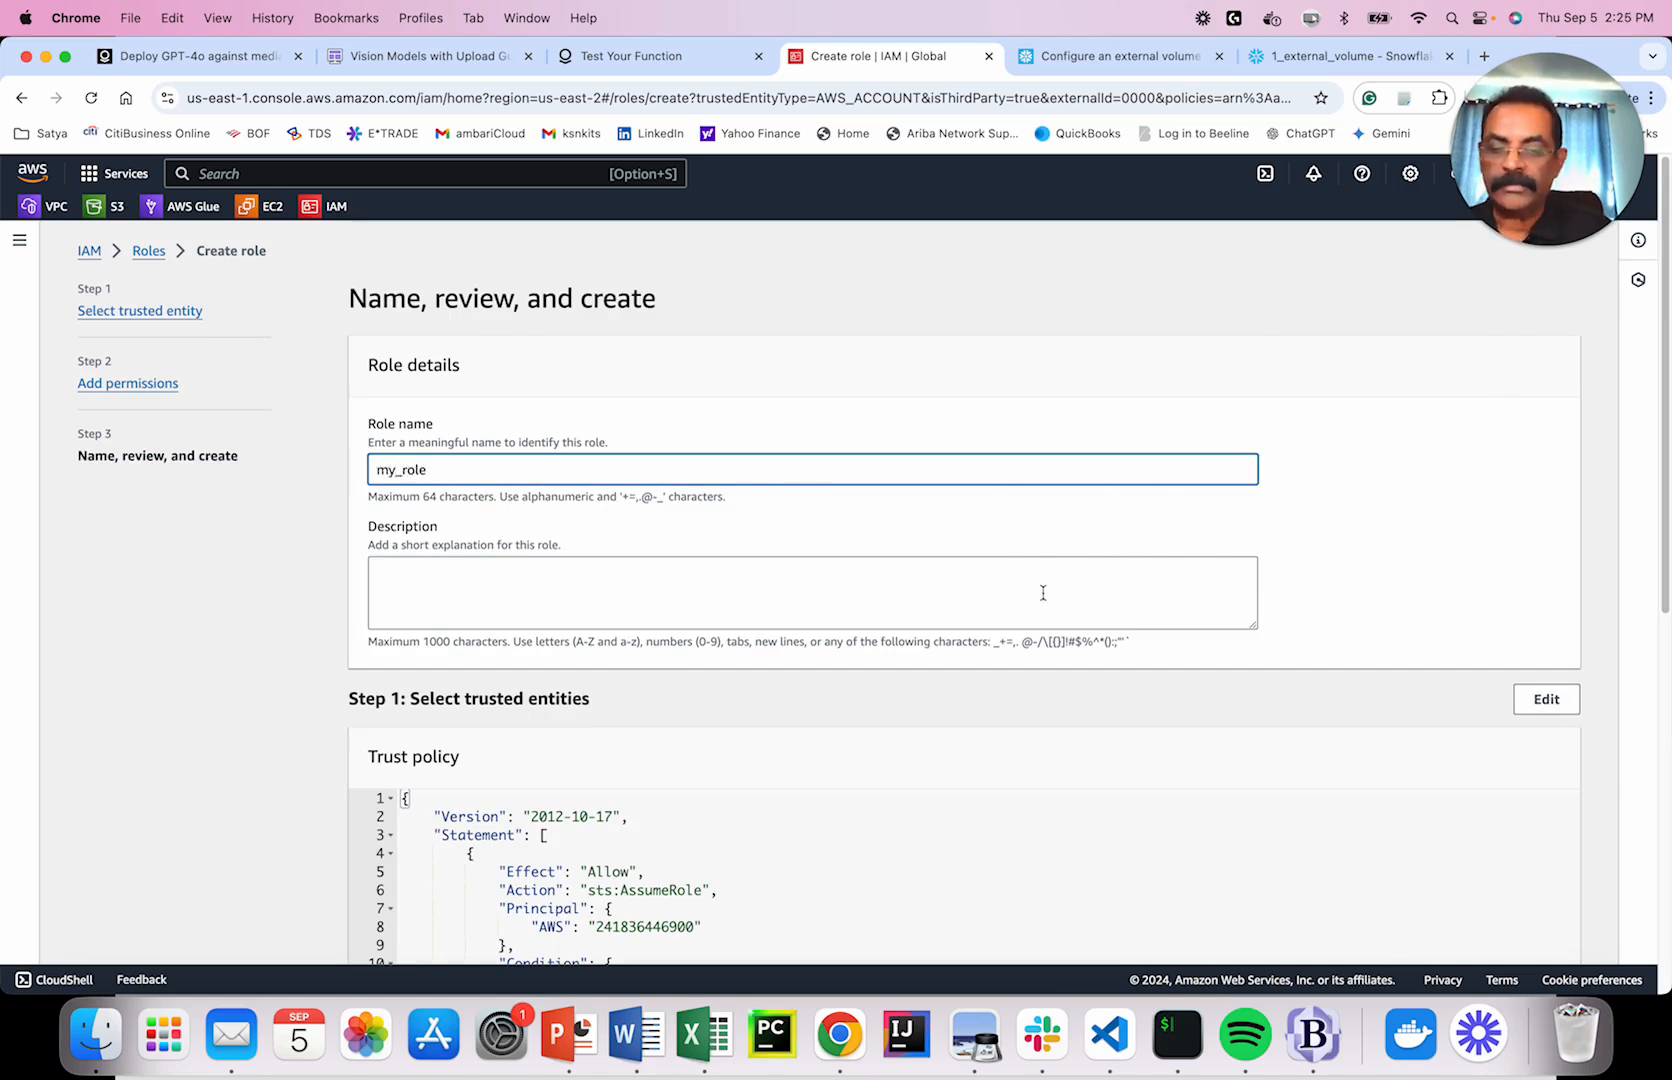
Review the trust policy's AWS principal, trusted account number and external ID 0000.
scroll(1300, 760, down, 5)
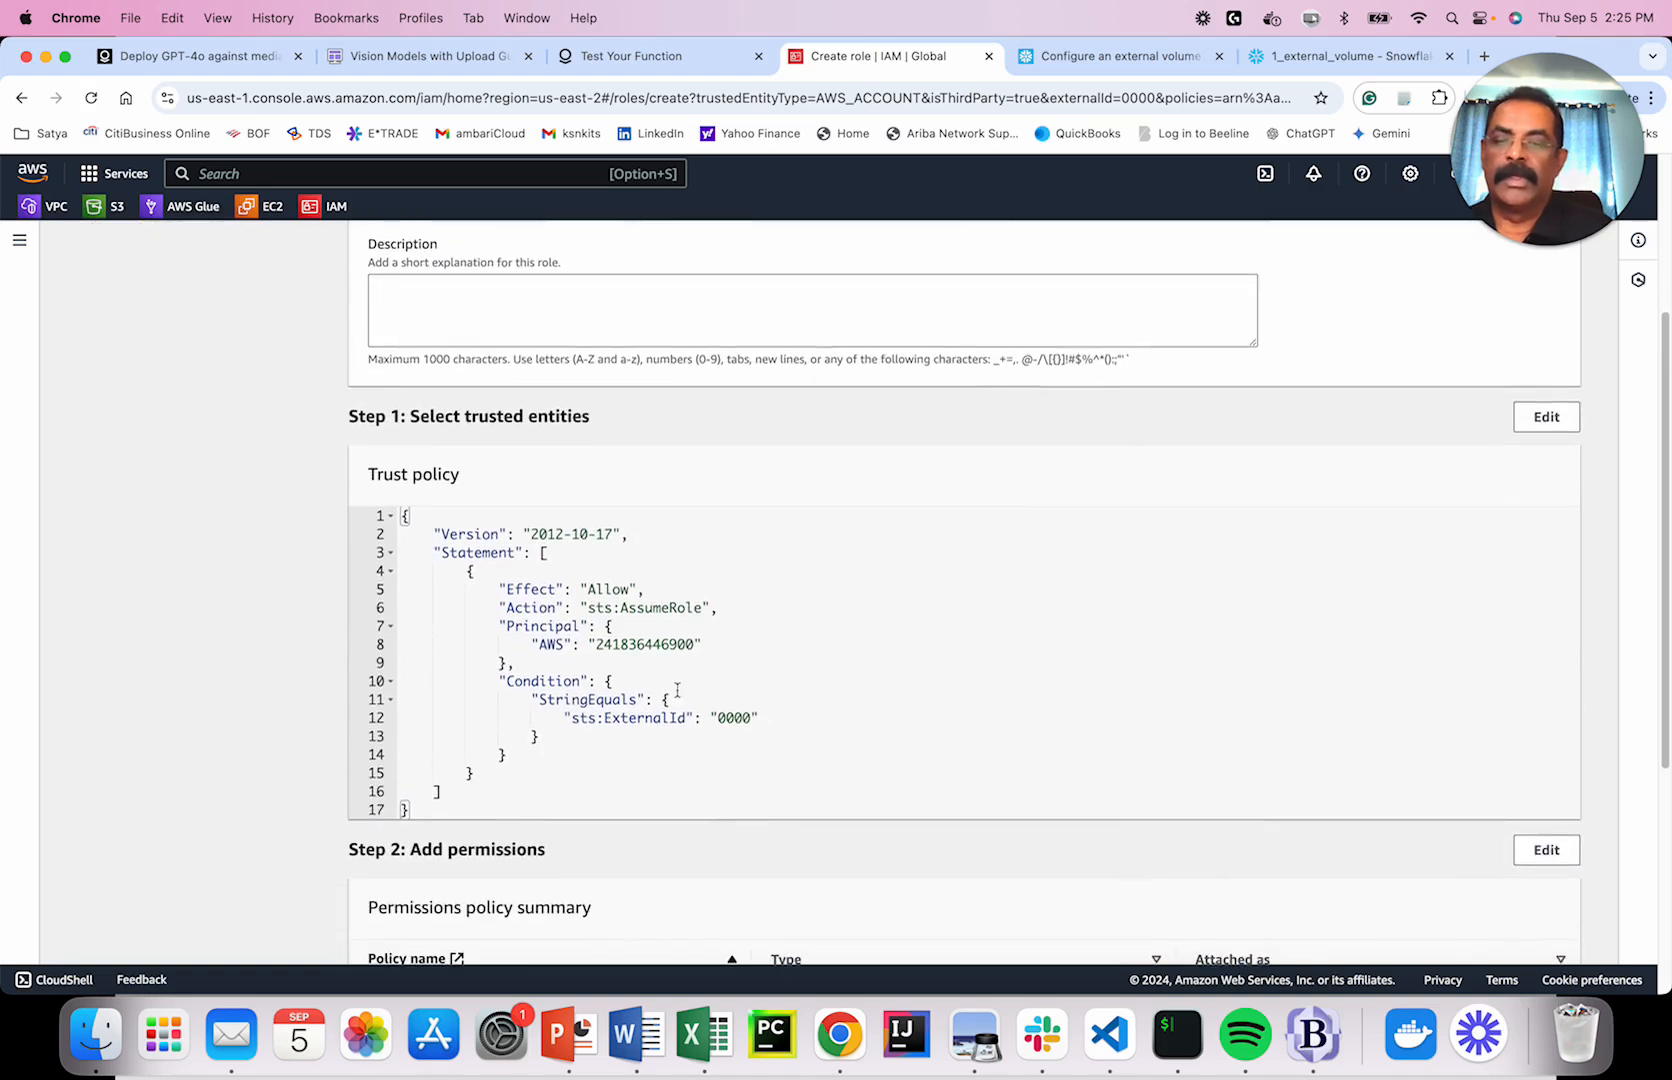
double_click(541, 645)
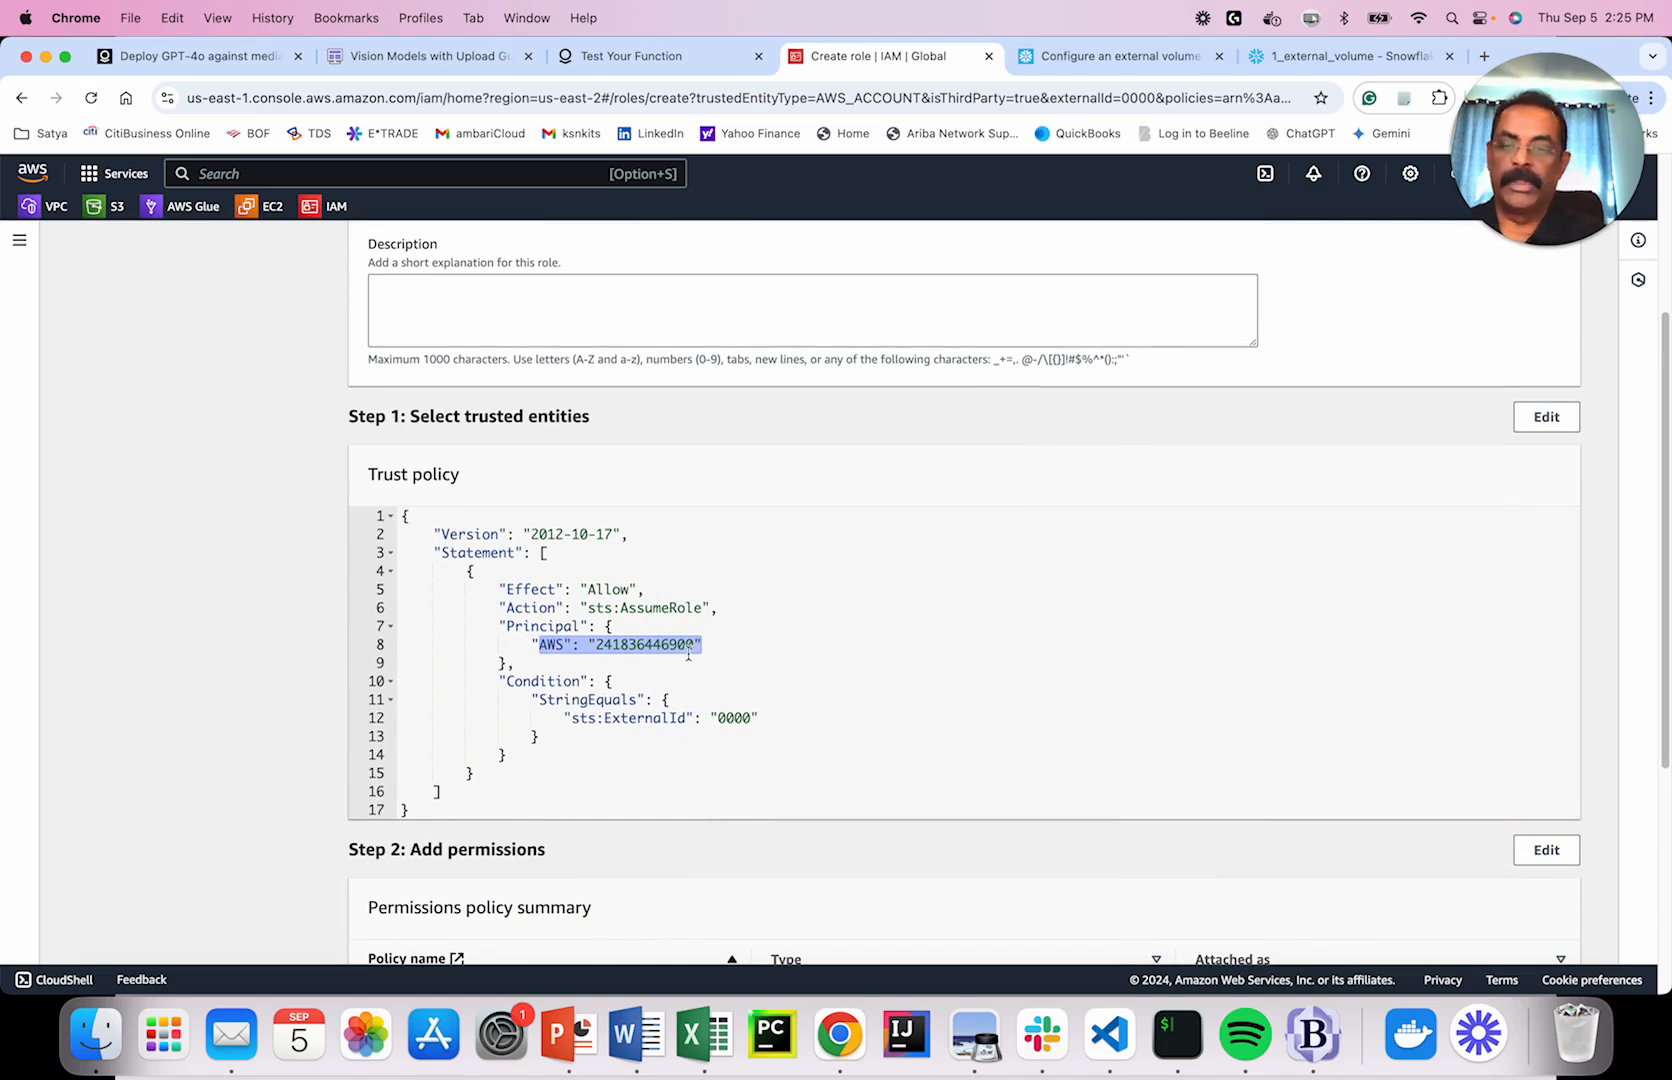
double_click(734, 718)
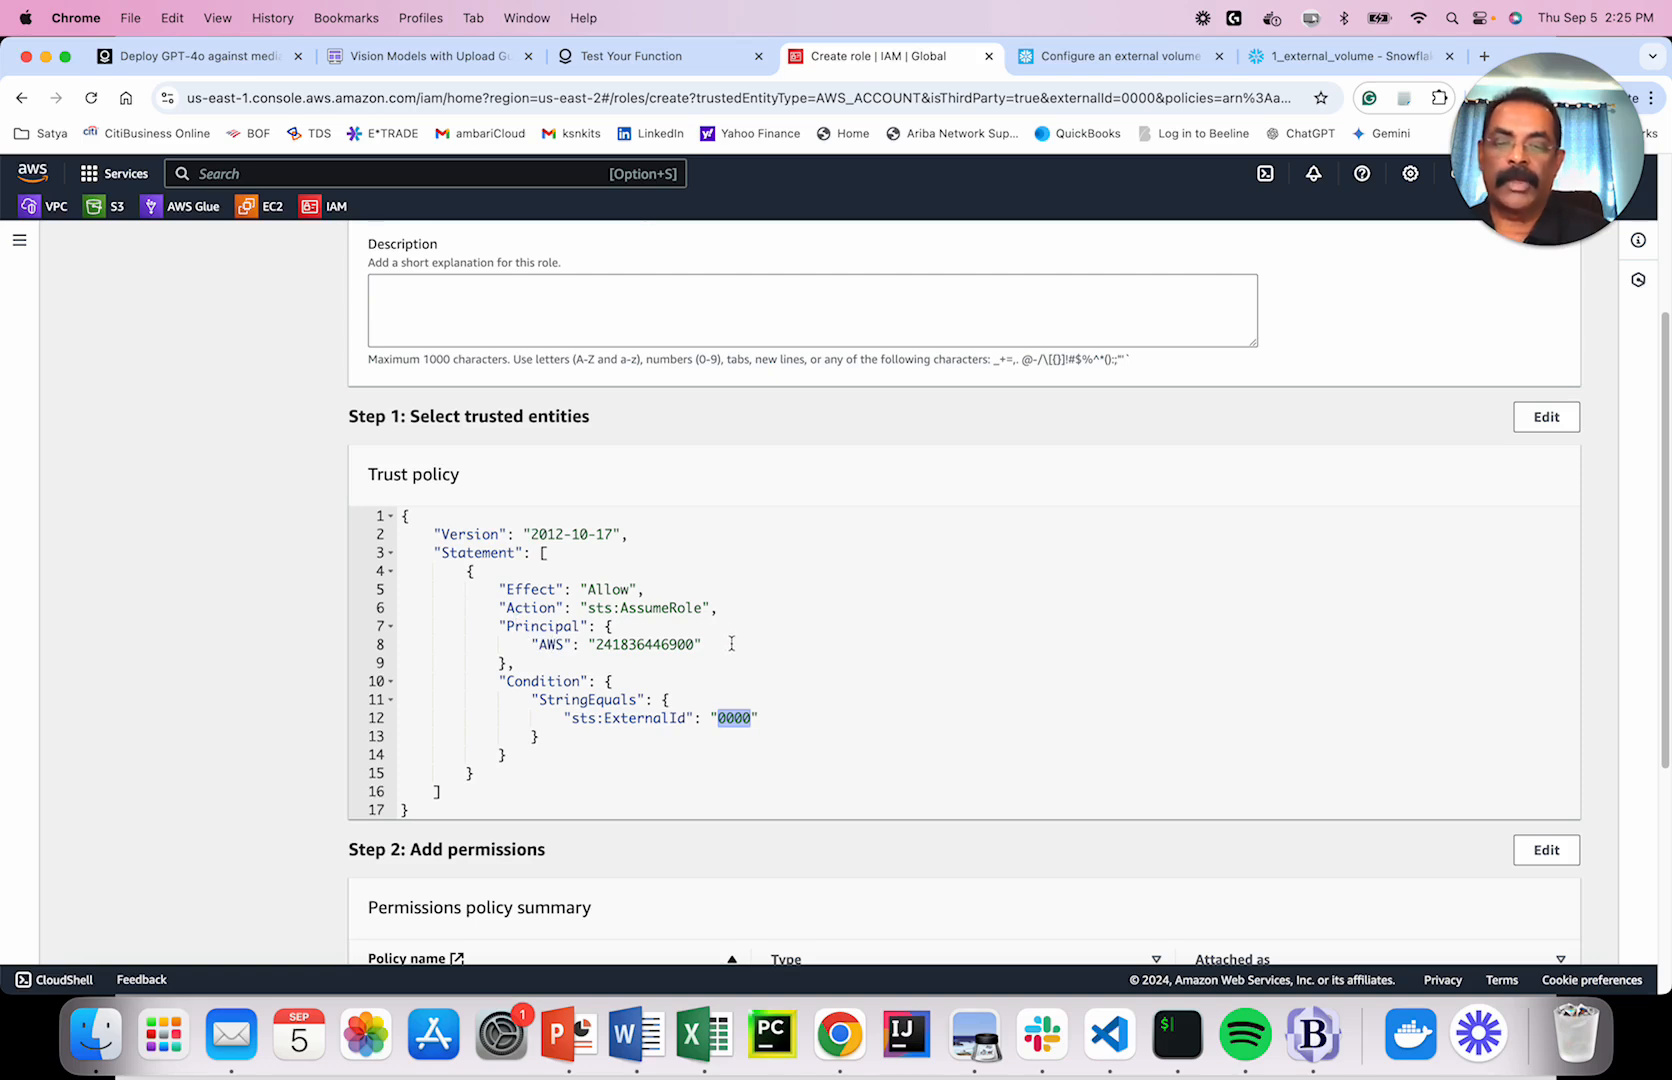
drag(731, 643, 430, 626)
double_click(676, 645)
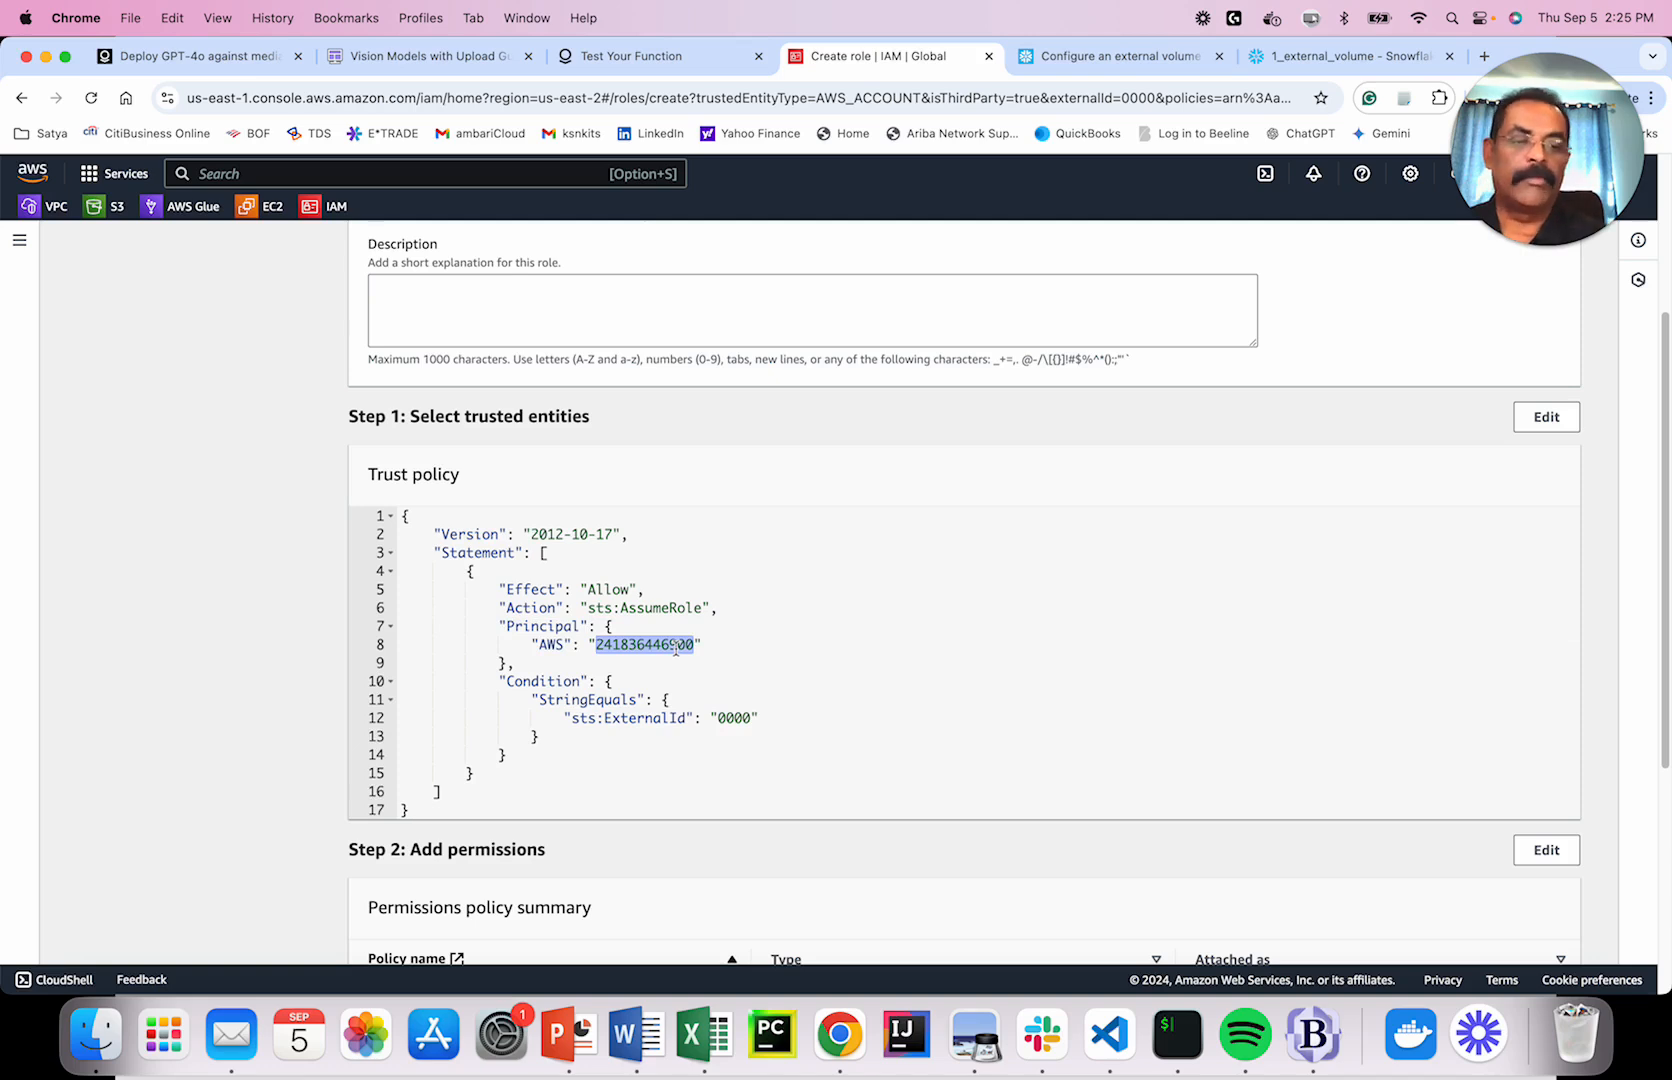
scroll(907, 617, down, 5)
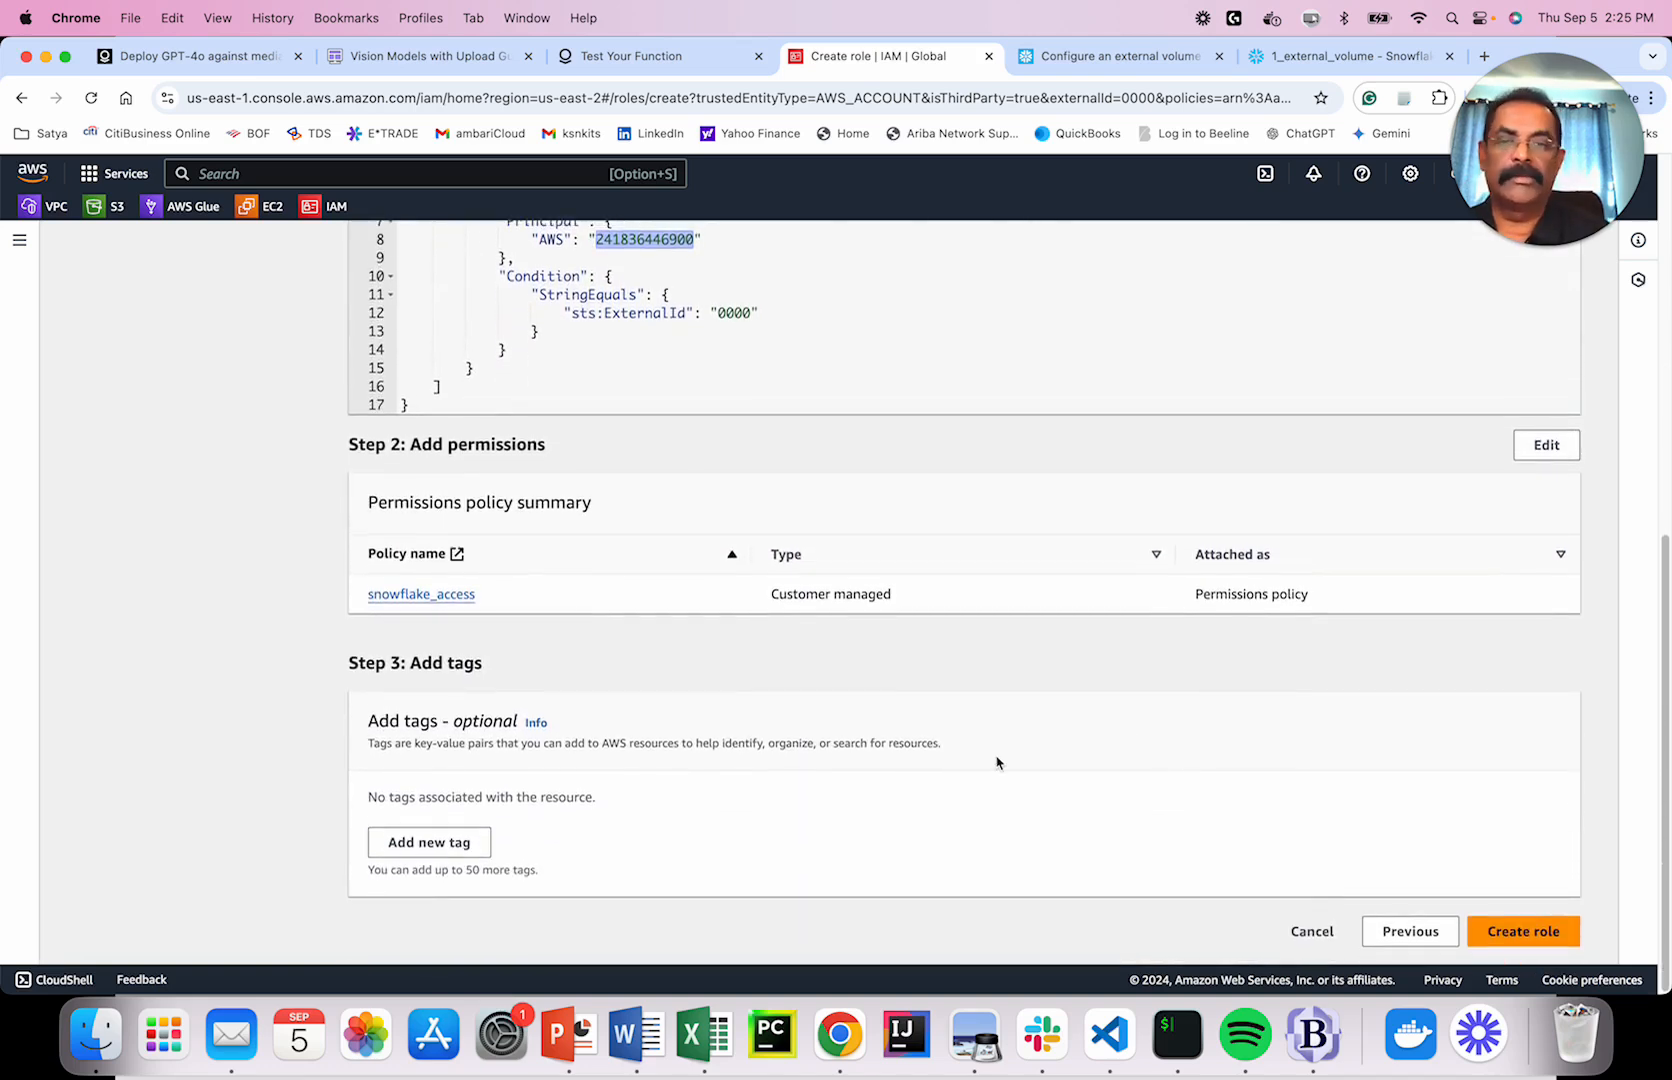
scroll(959, 702, up, 10)
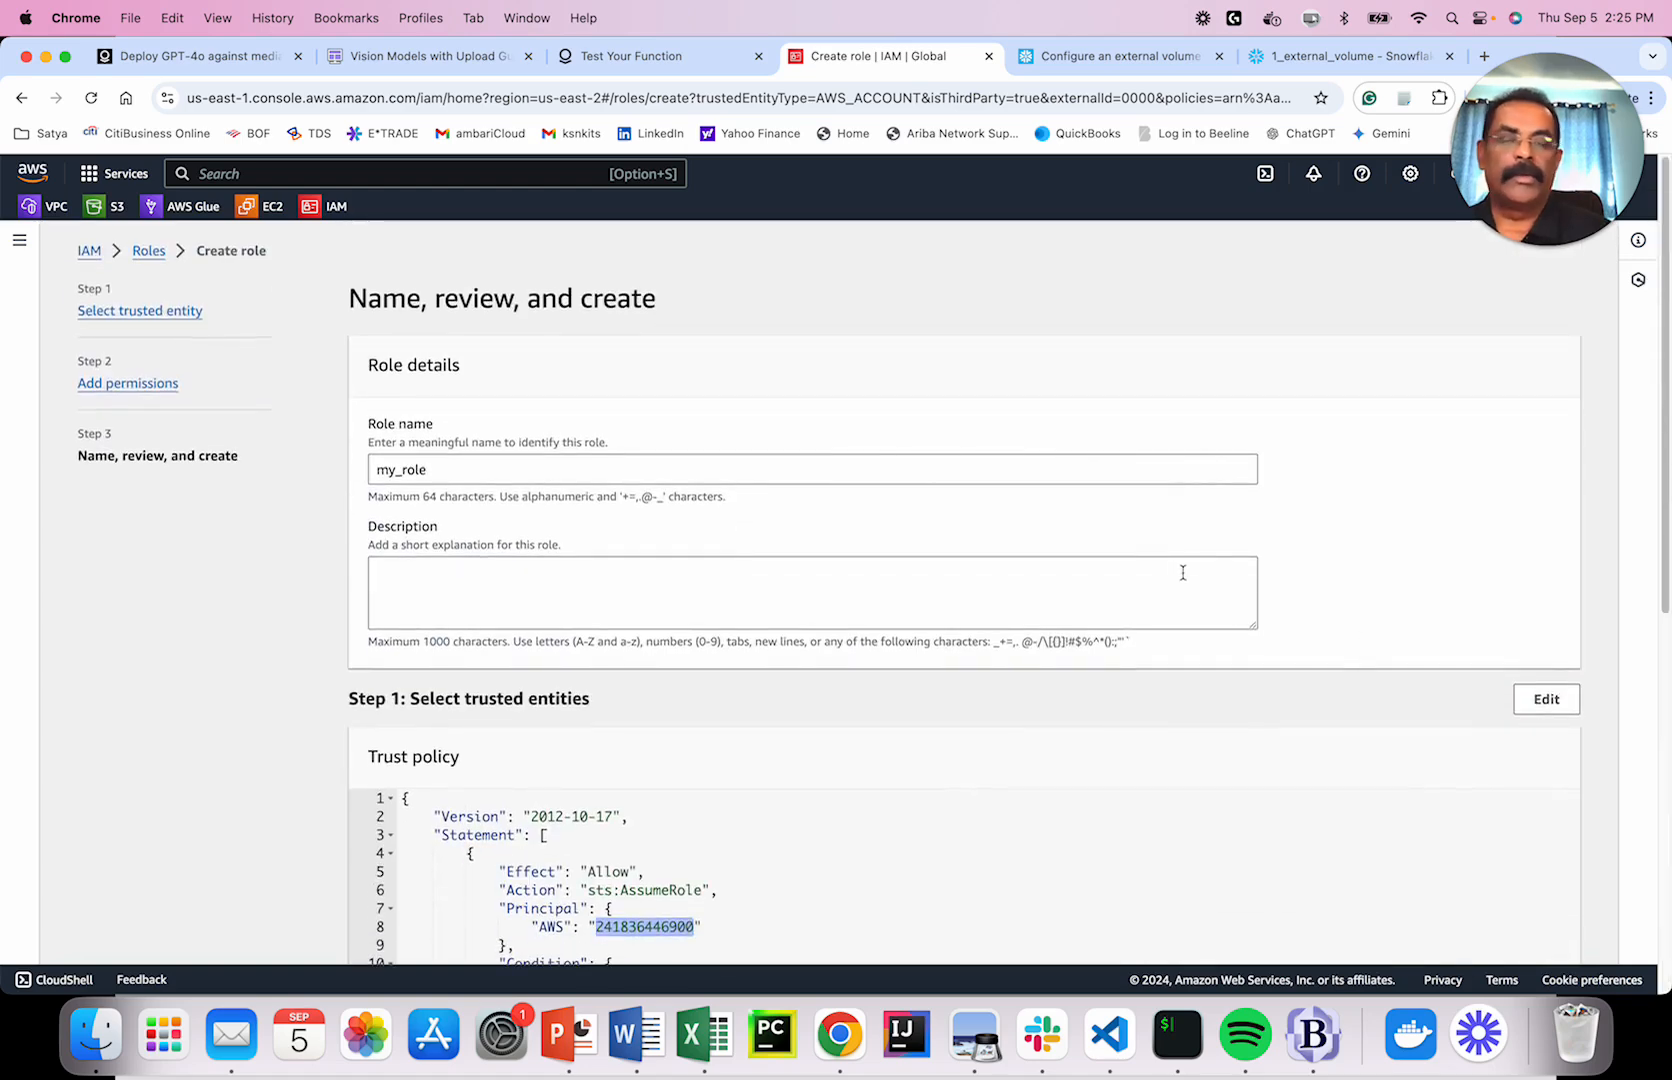
Discard the unsaved my_role draft and return to the IAM roles list.
click(150, 256)
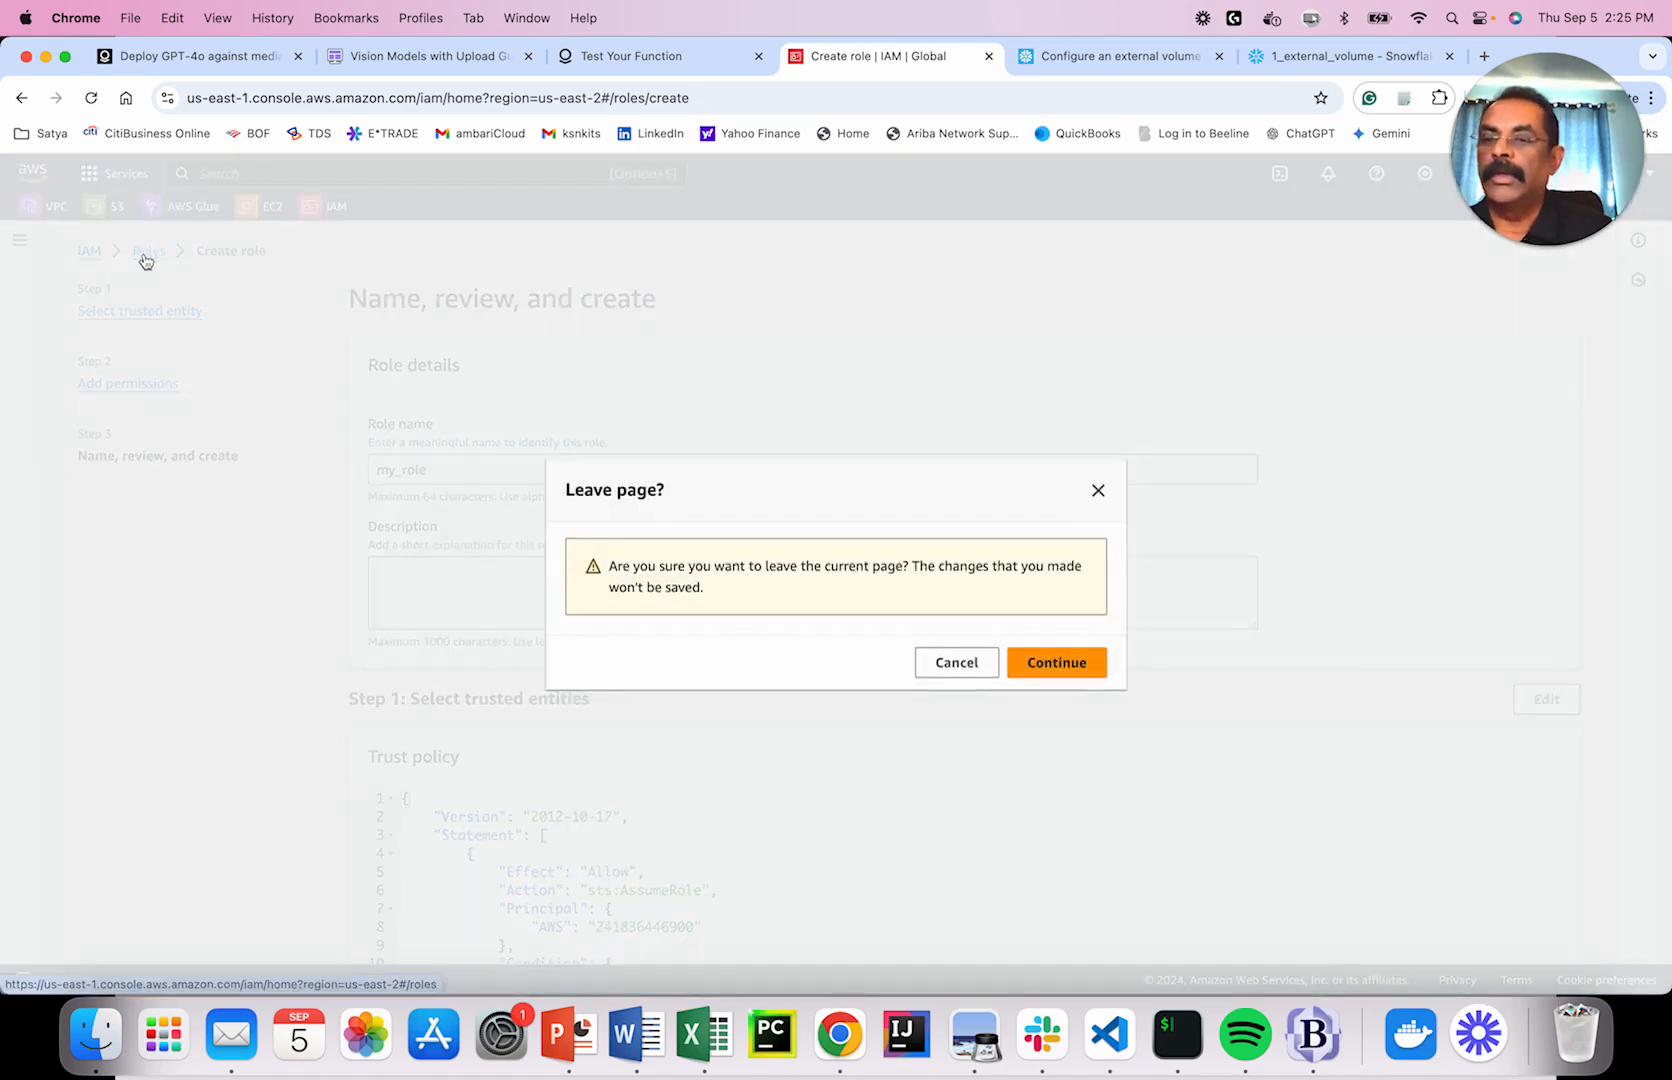
click(1045, 664)
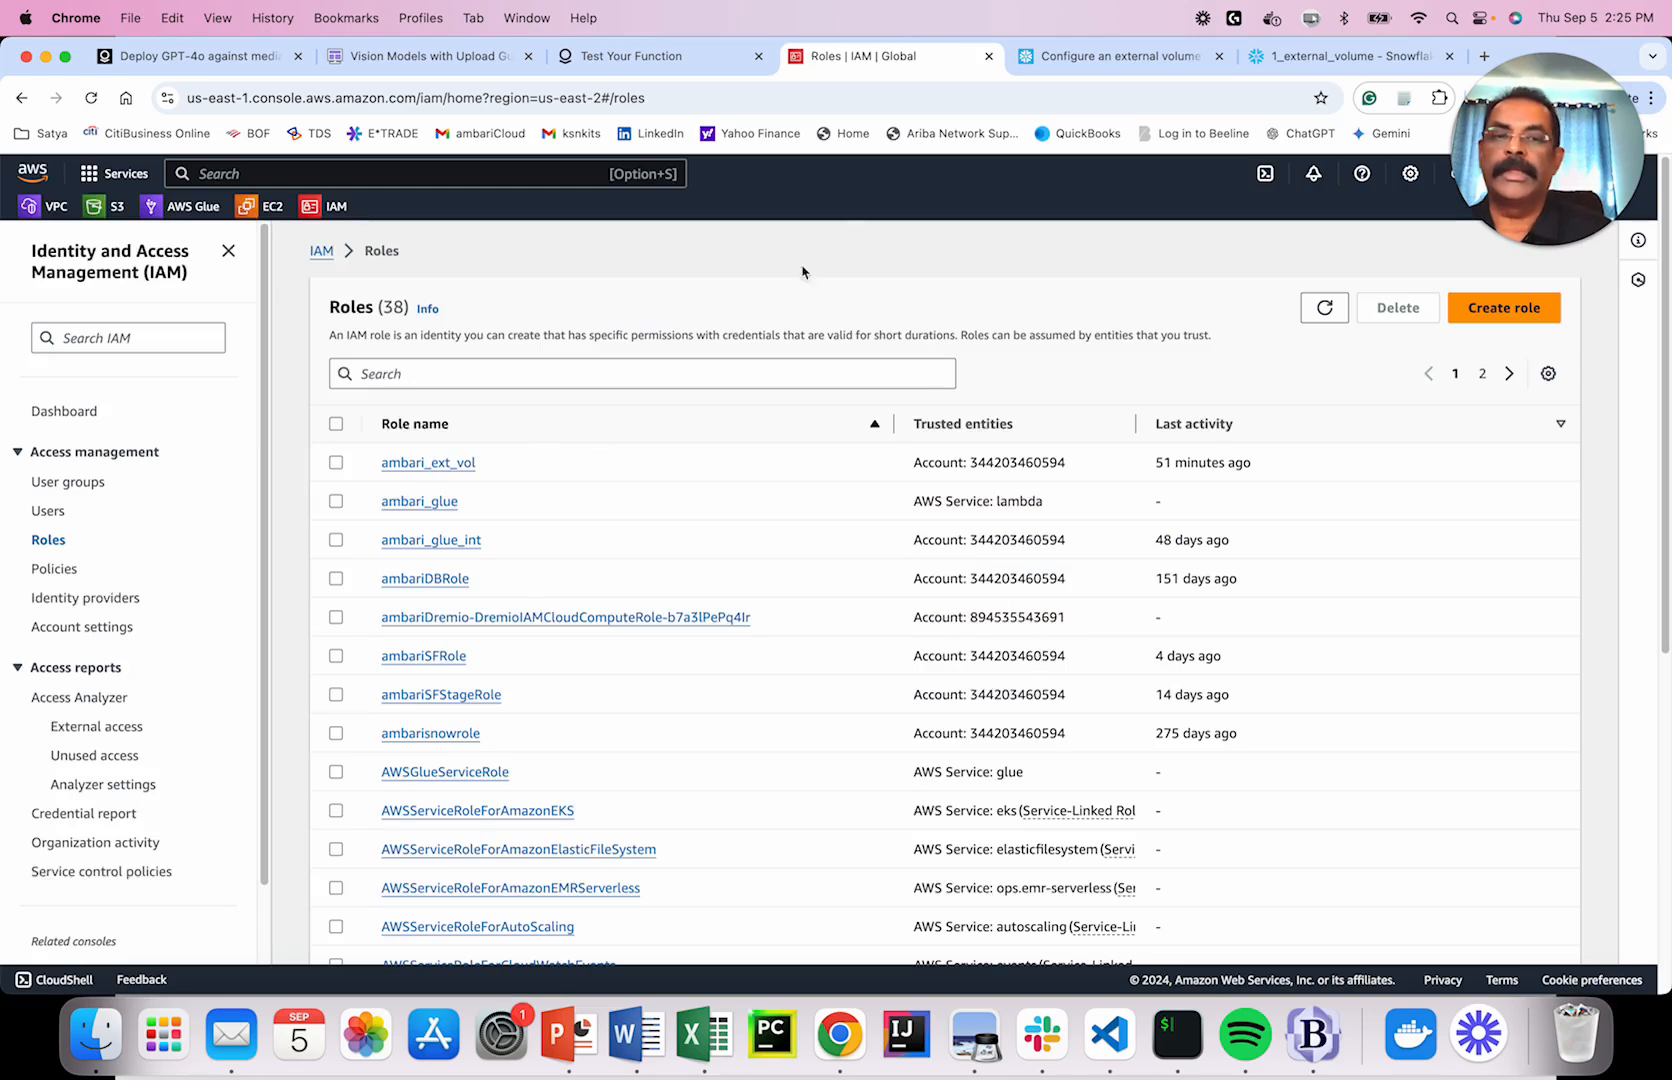
click(1291, 62)
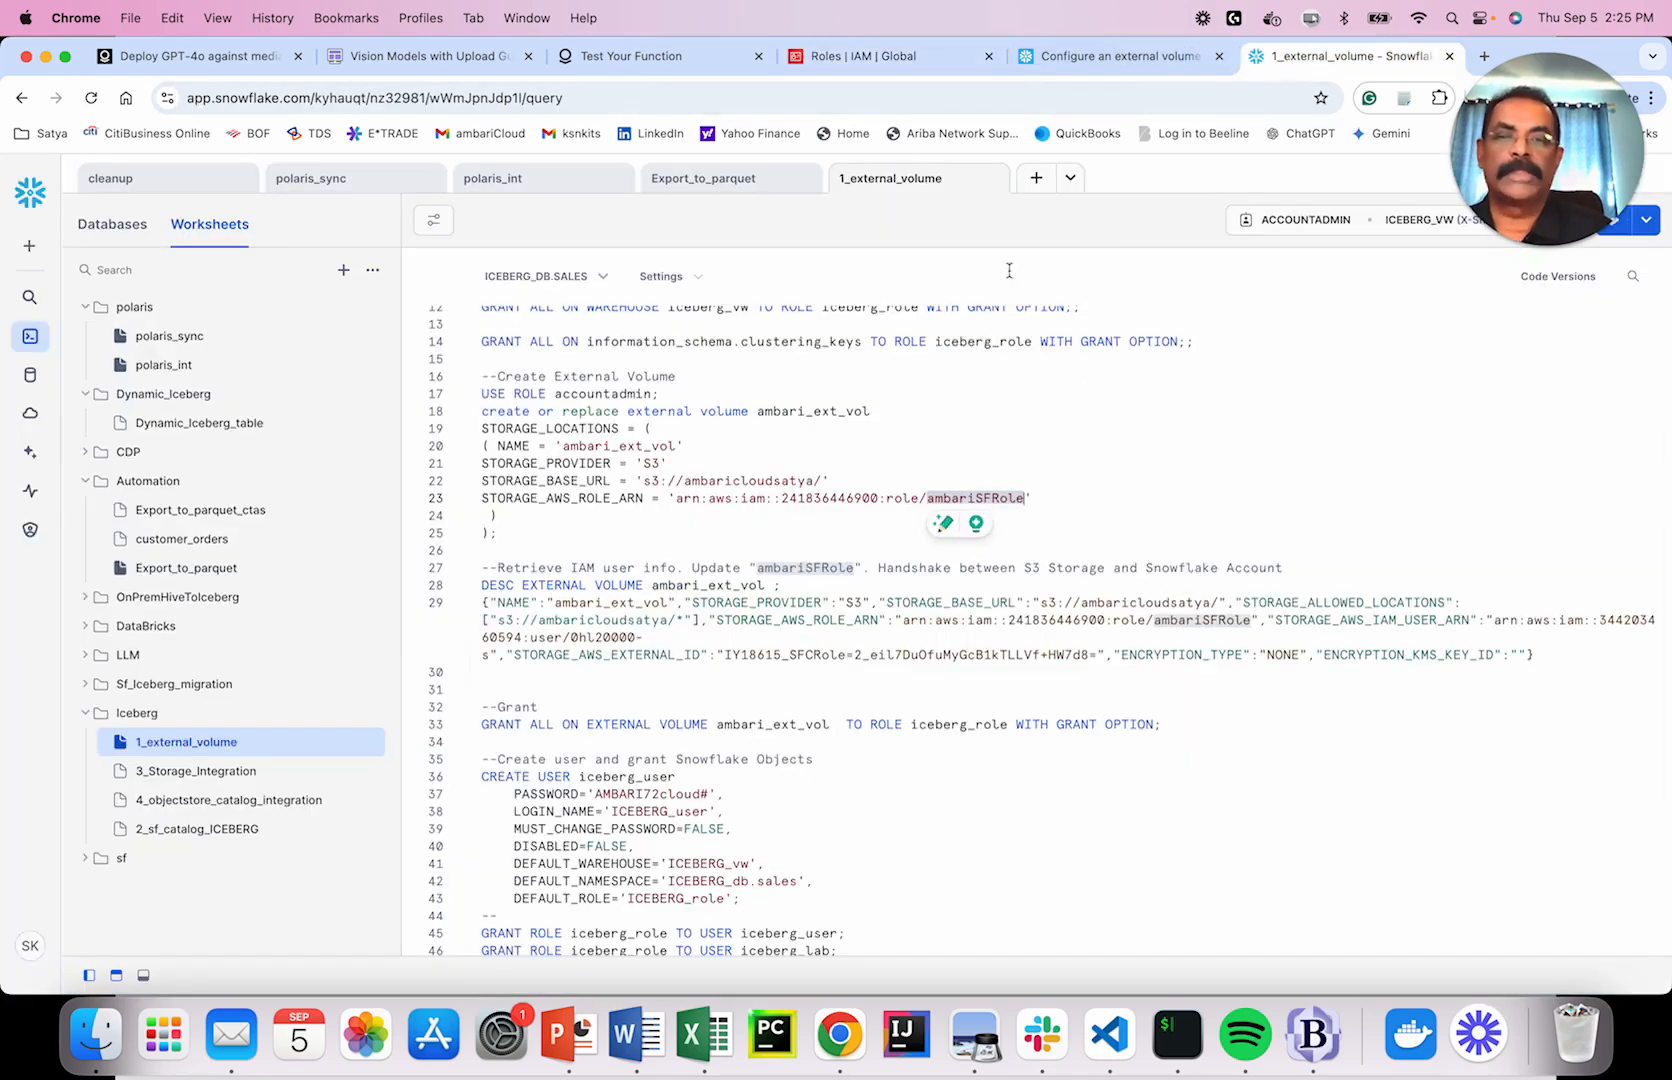
click(855, 56)
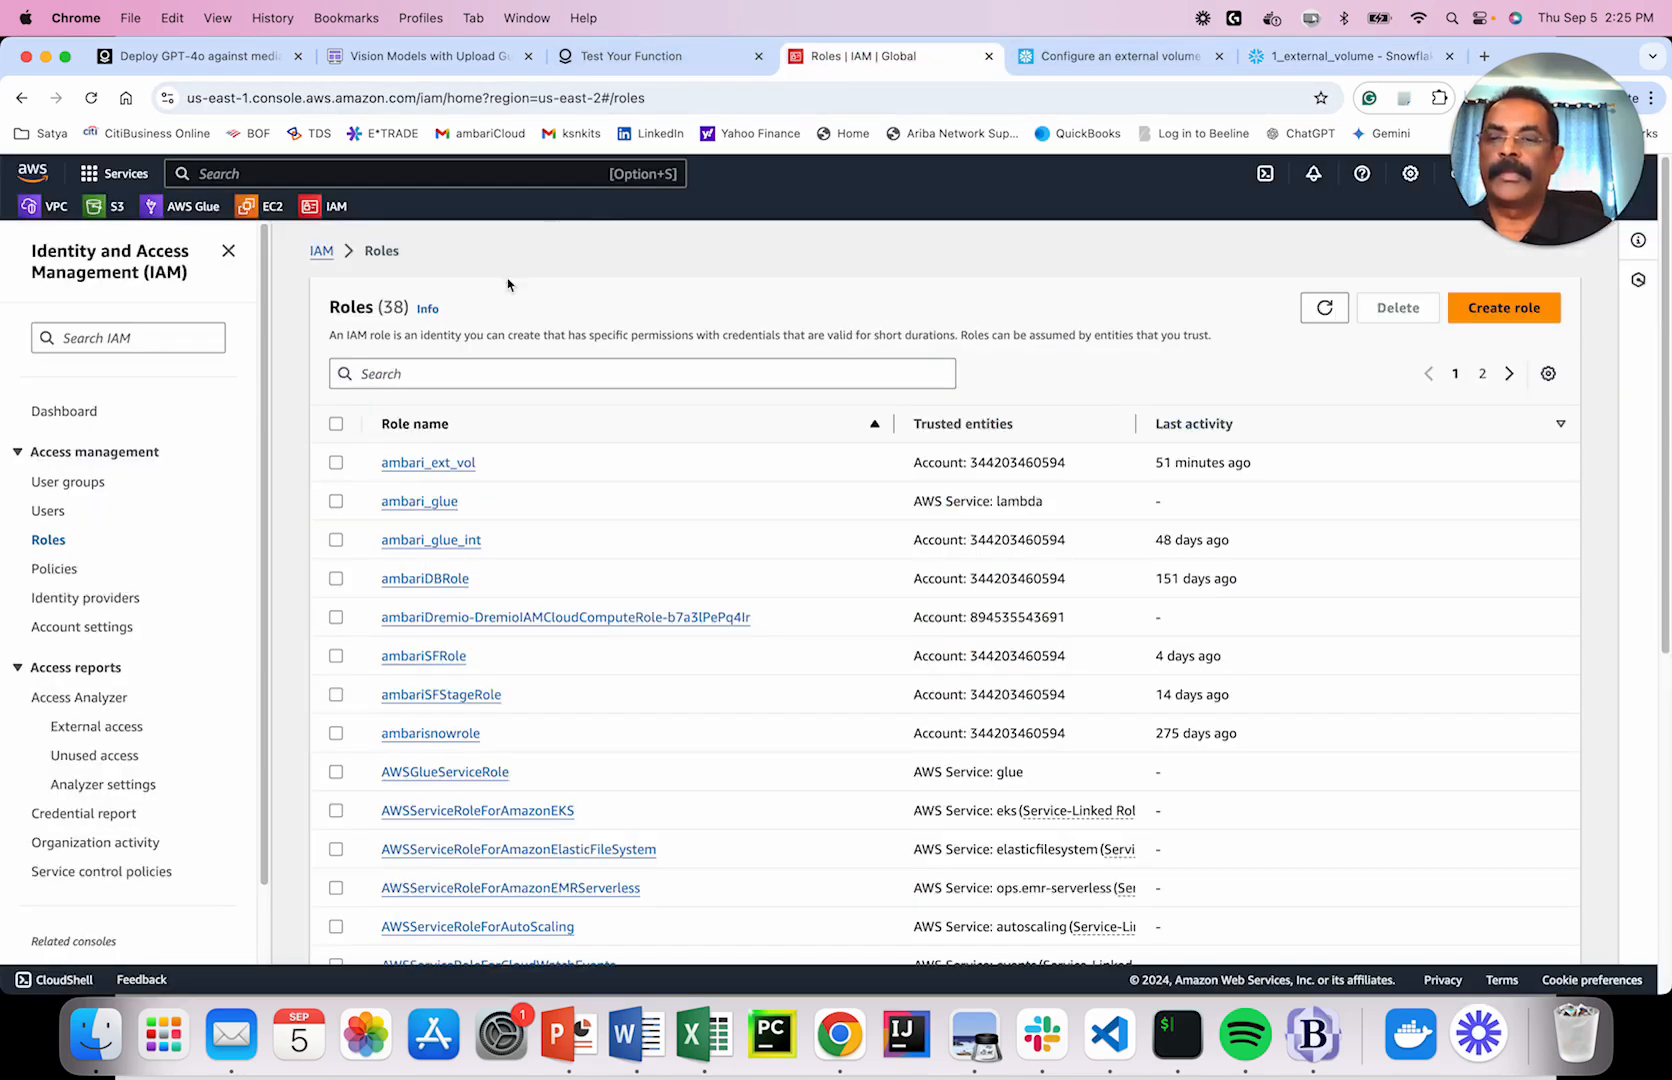
Search the roles for 'ambari' and open ambariSFRole.
click(462, 367)
text(ambari)
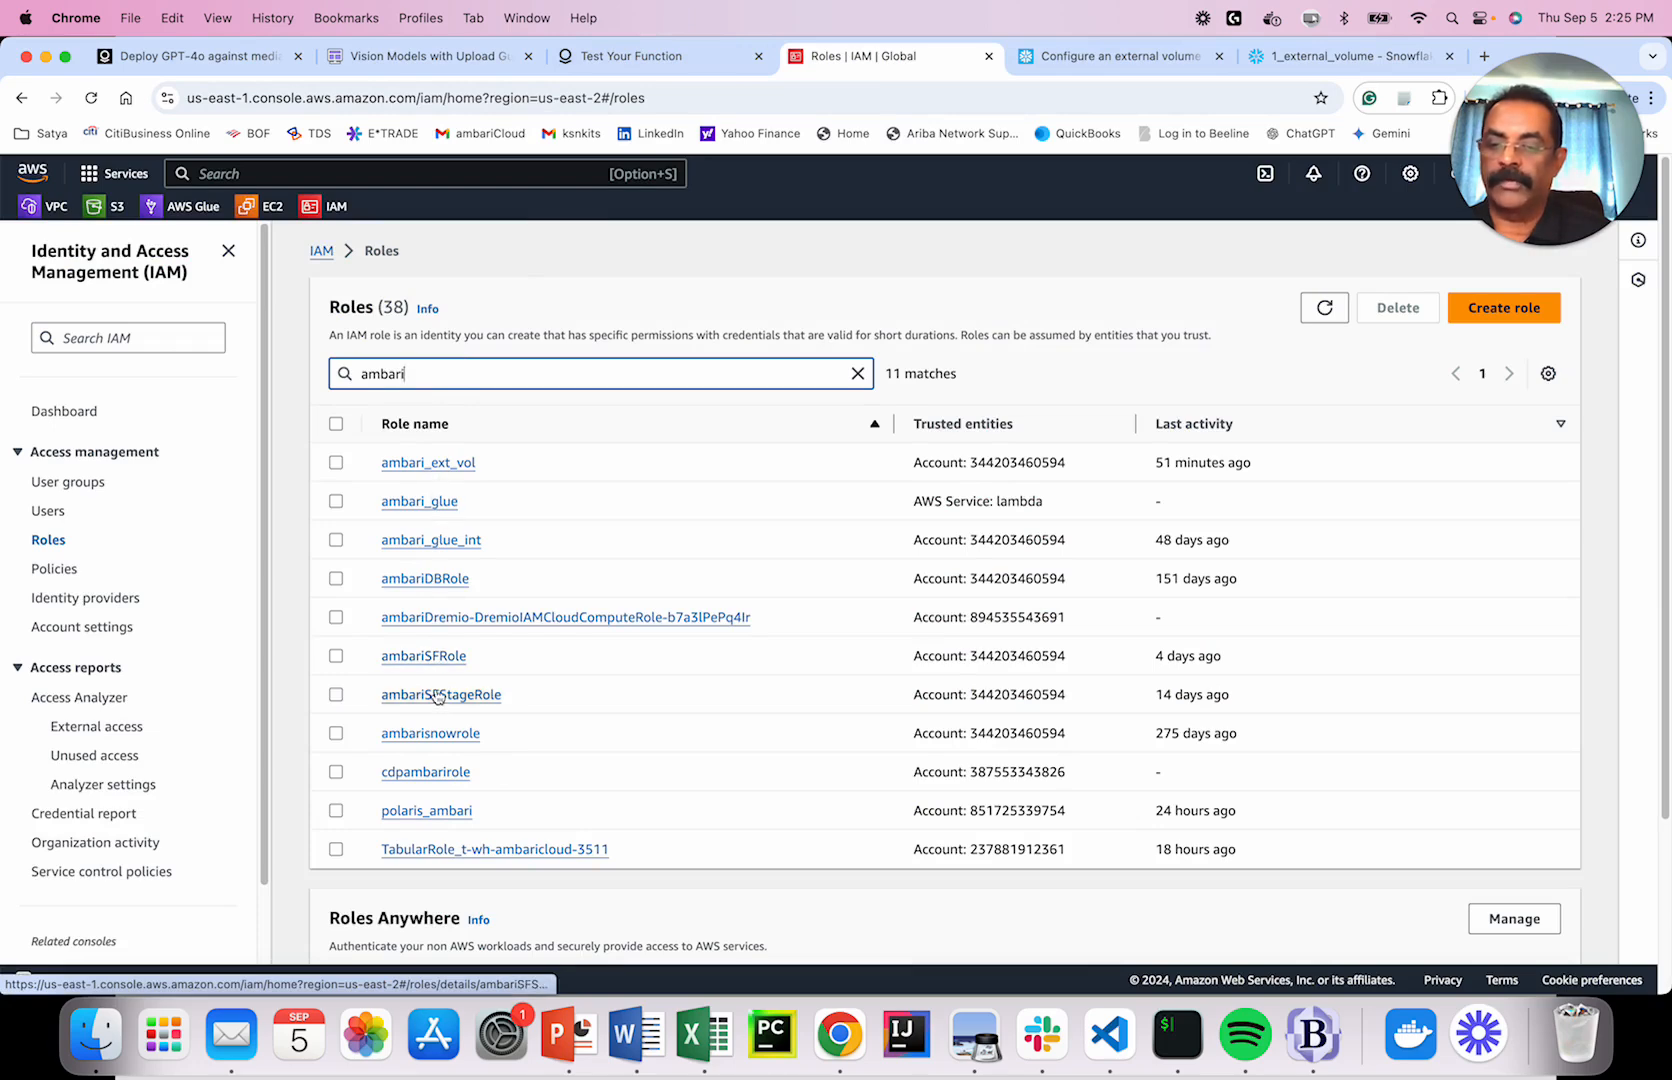
click(440, 657)
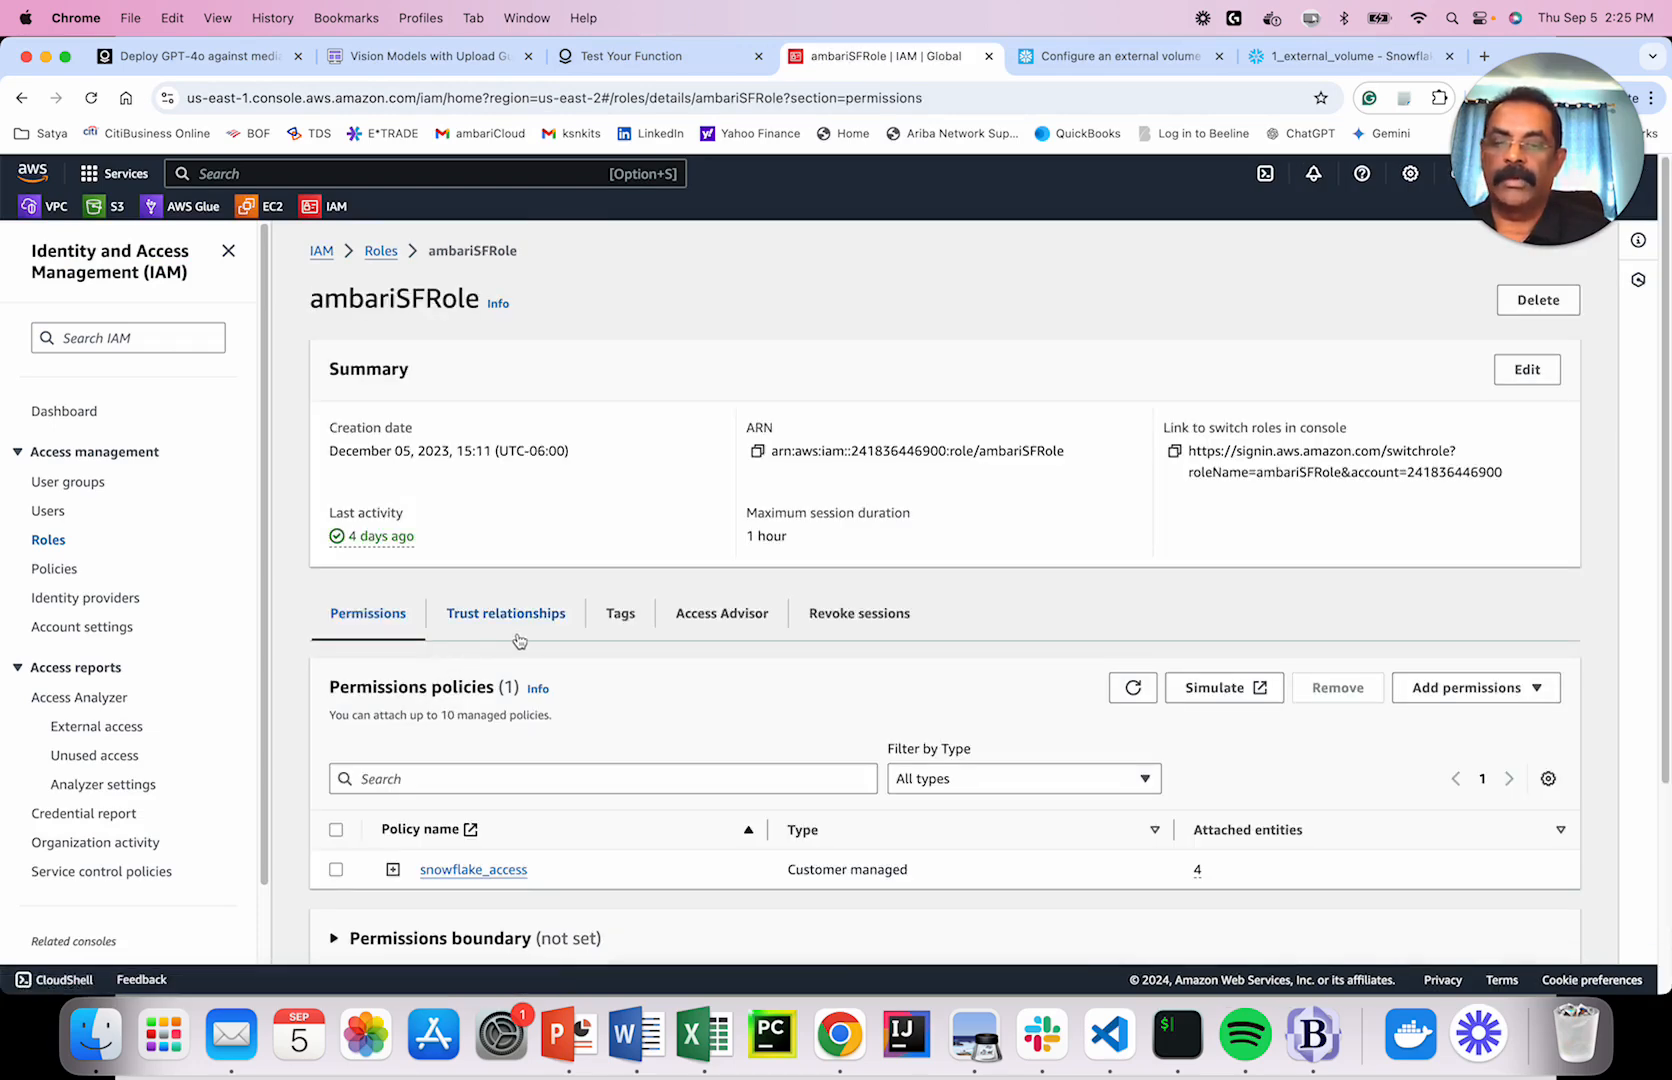
Show ambariSFRole's Trust relationships tab with its sts:AssumeRole trust policy.
scroll(520, 645, down, 2)
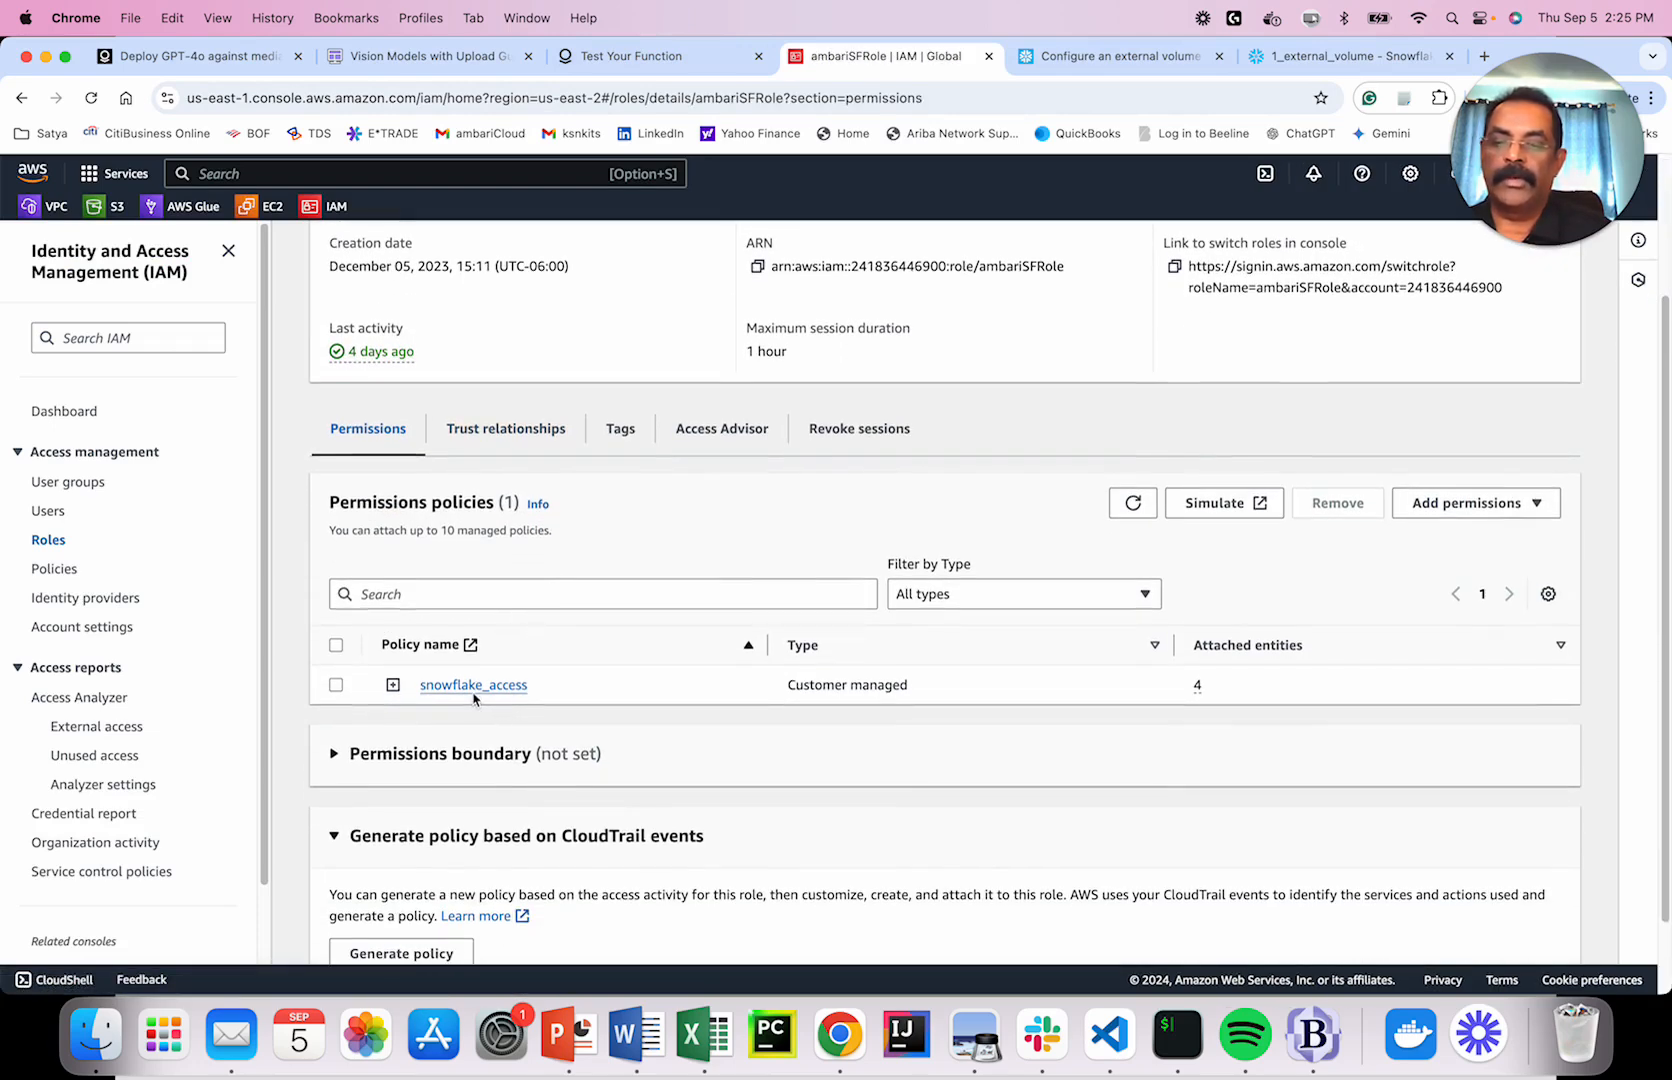
scroll(474, 697, up, 2)
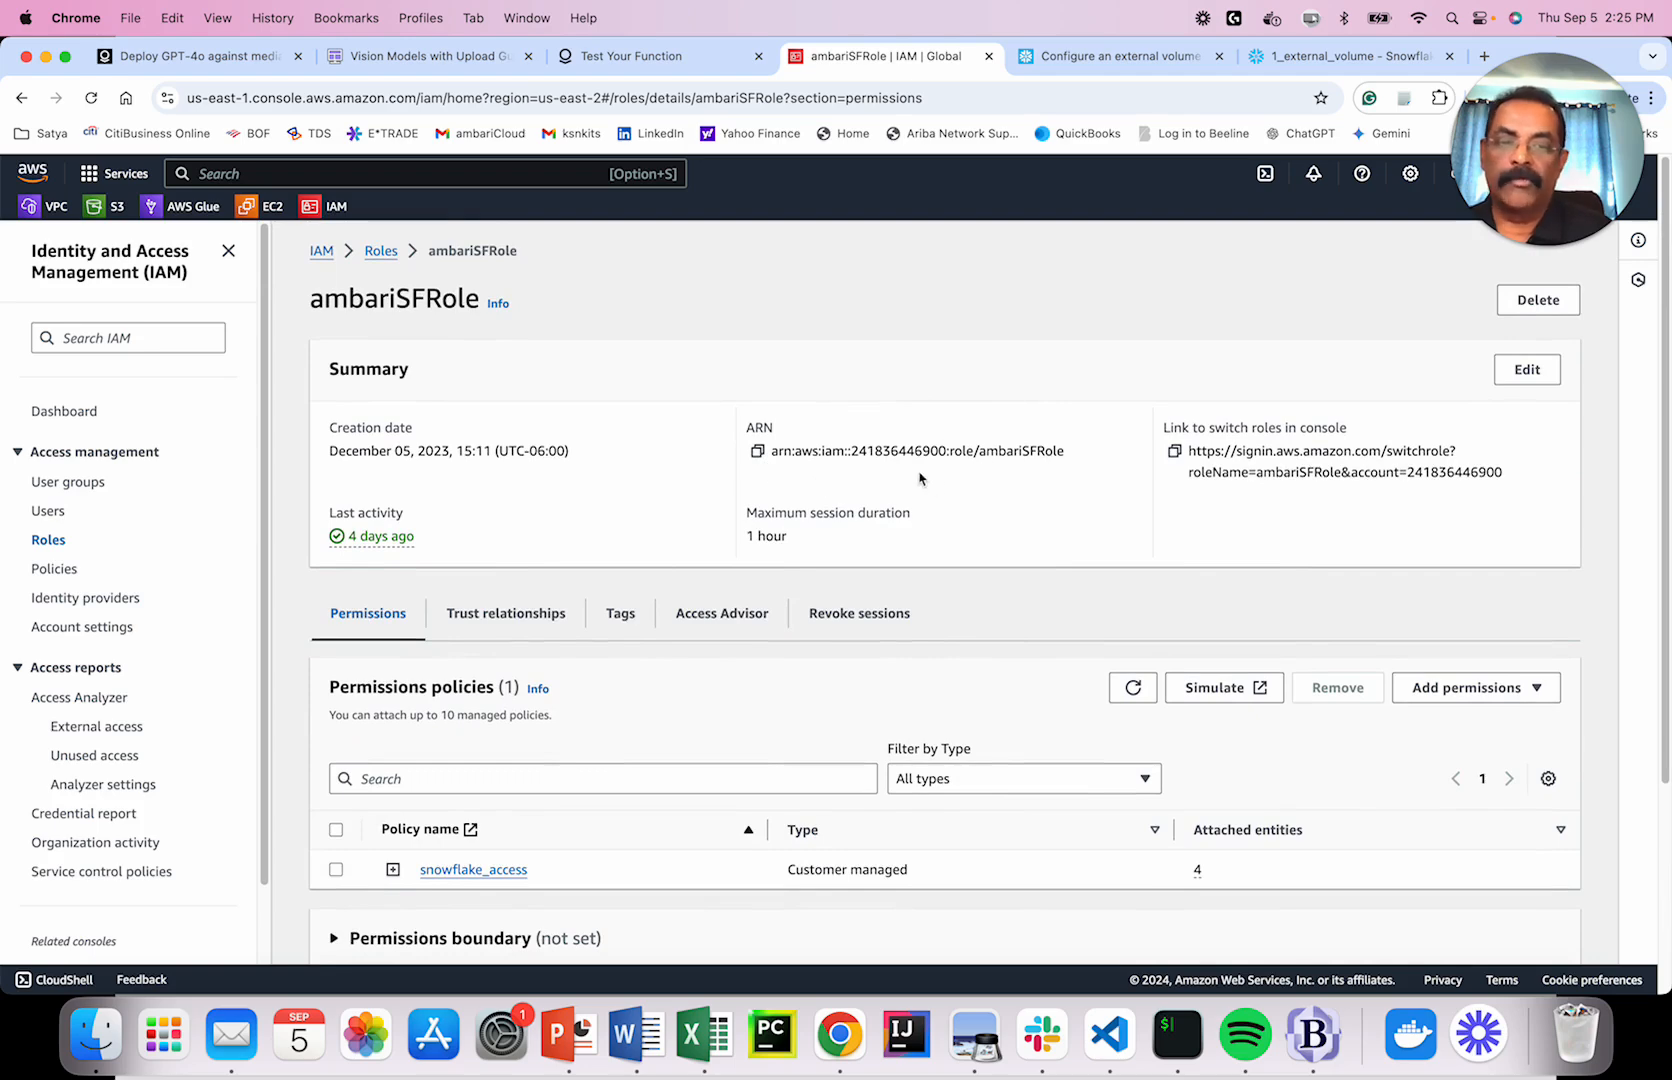
scroll(884, 487, down, 3)
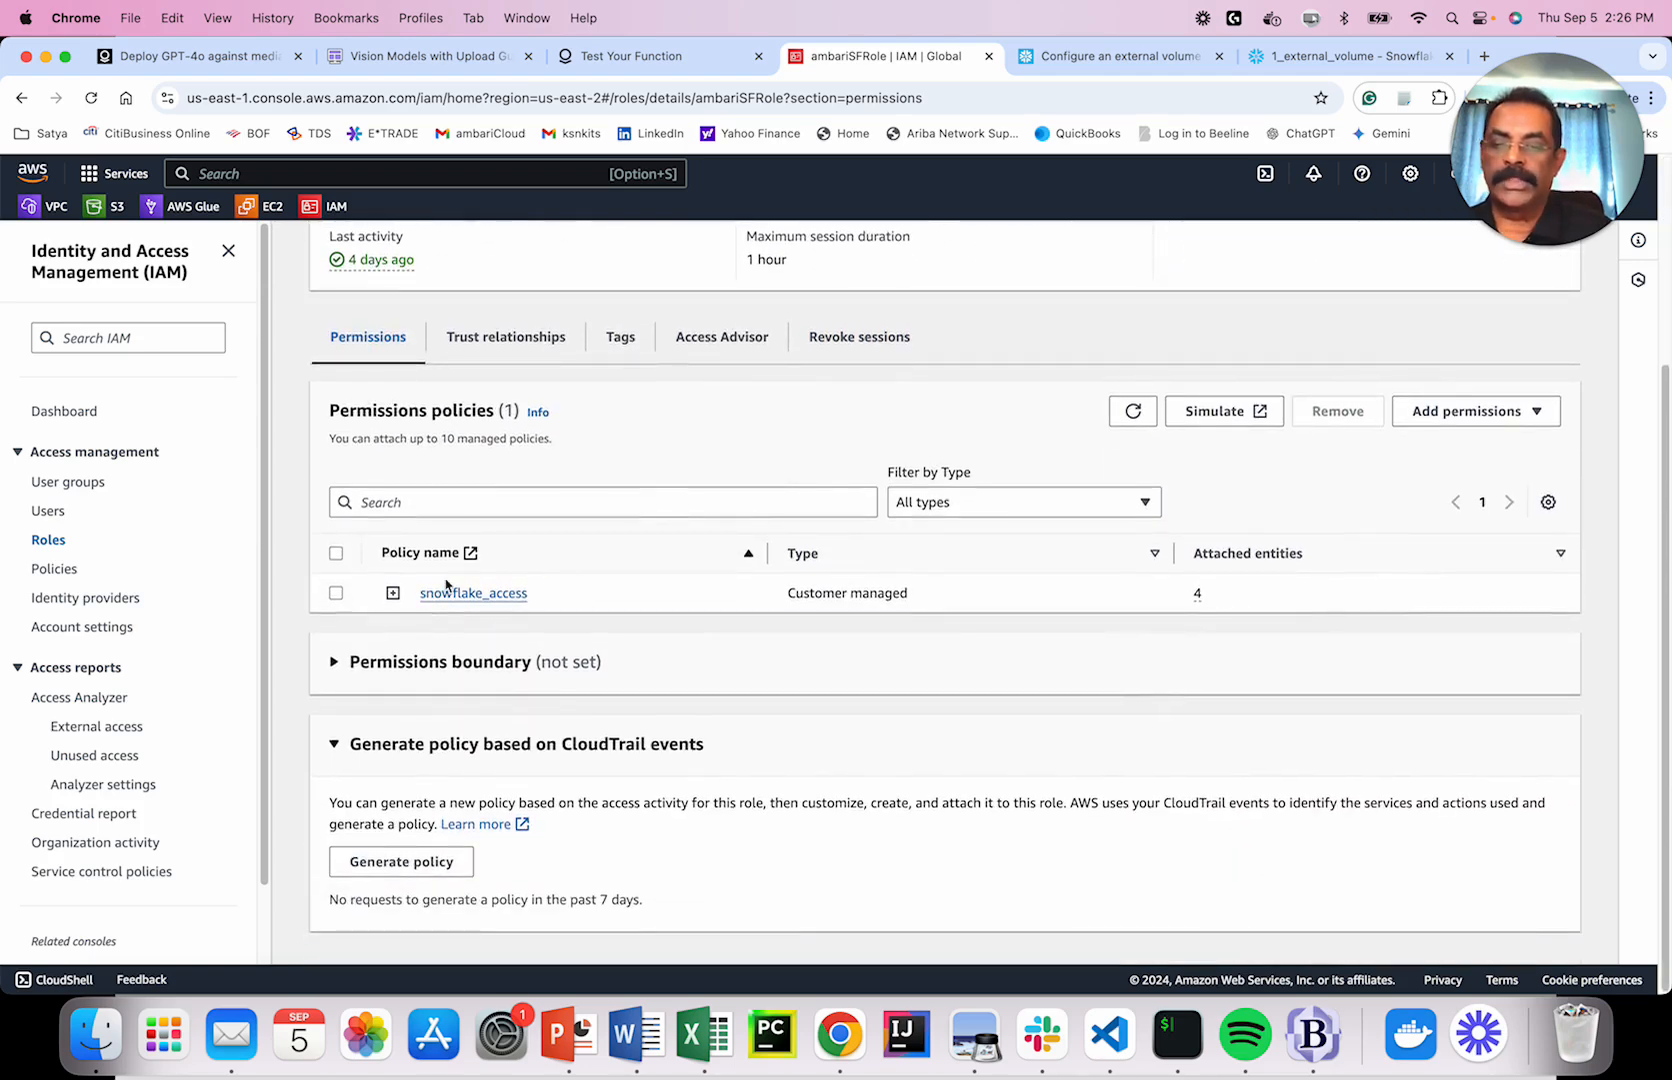
scroll(578, 587, up, 3)
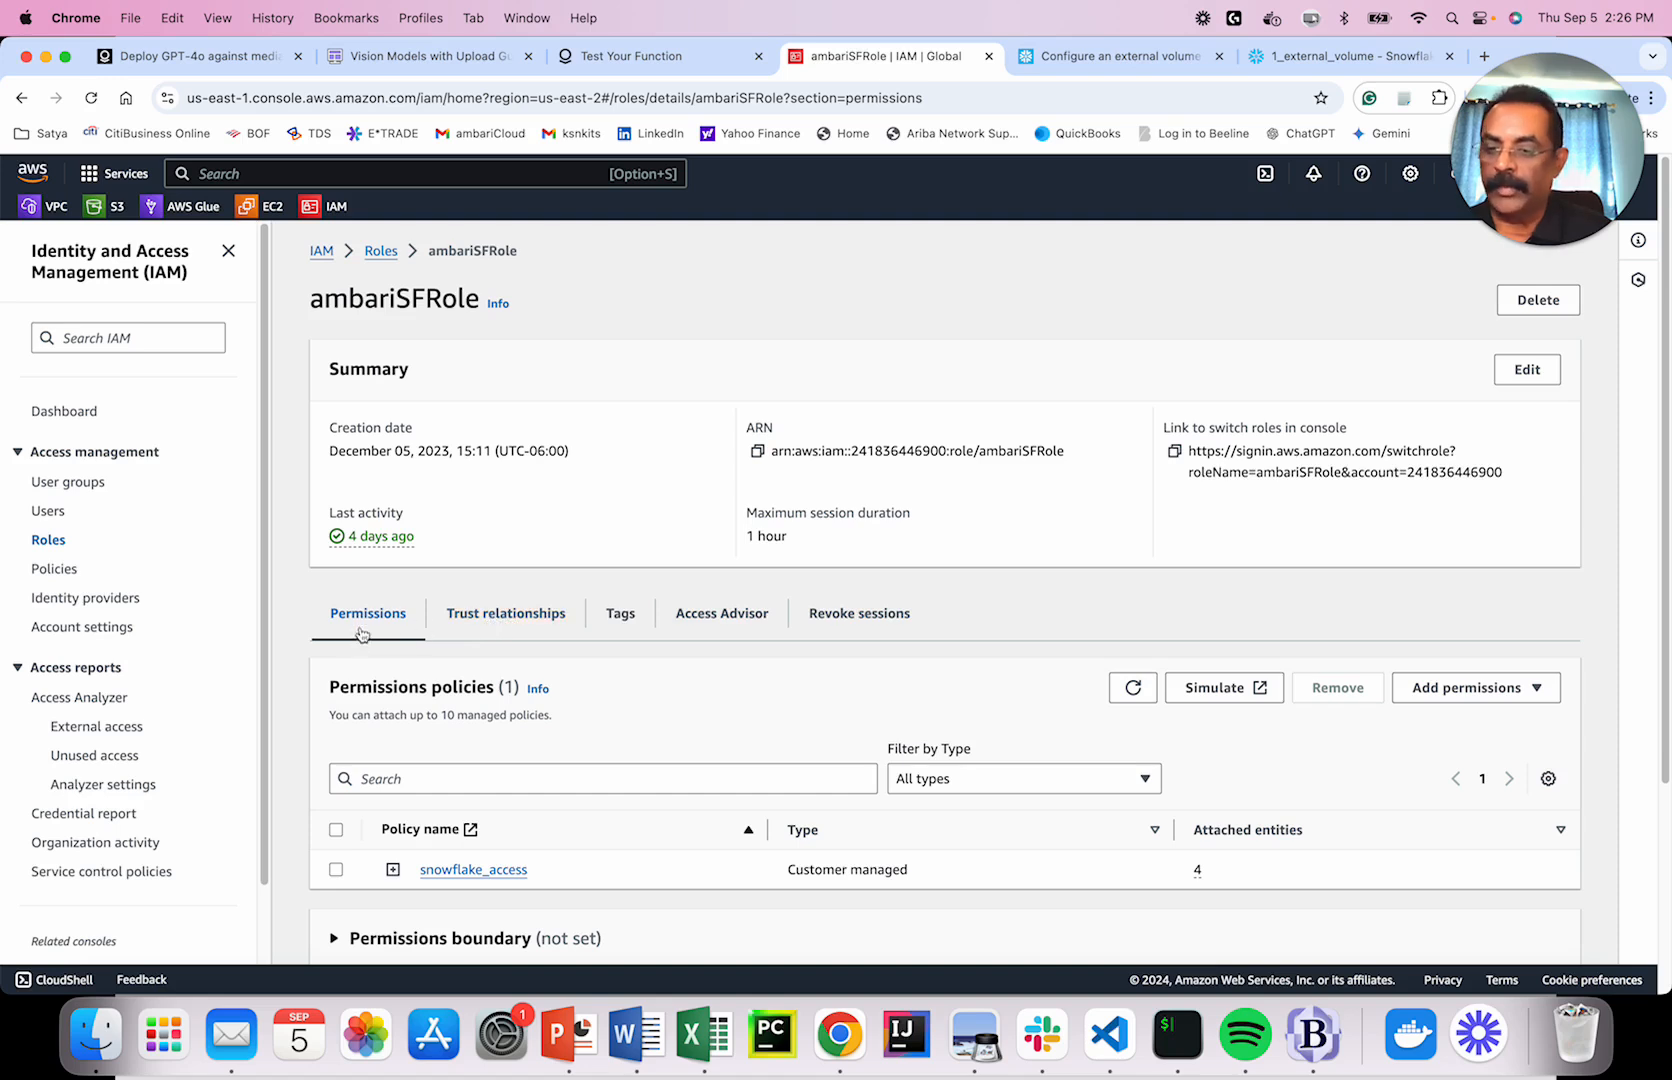
click(511, 622)
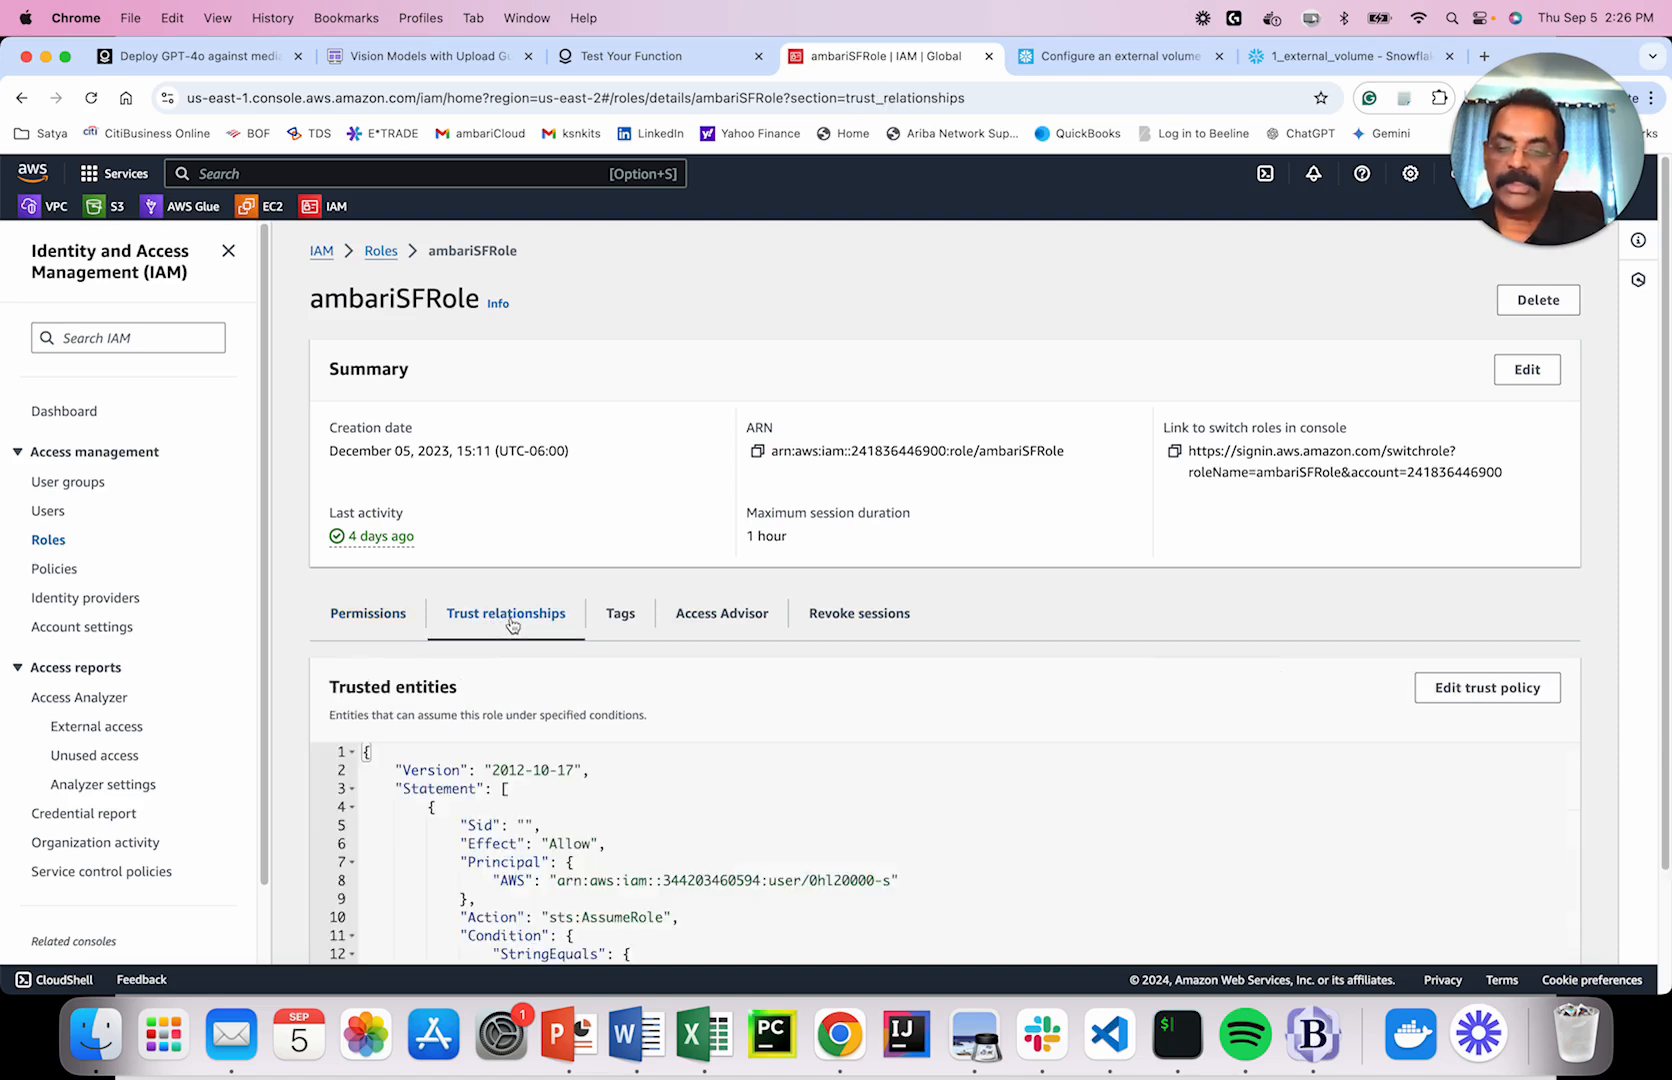
scroll(806, 676, down, 2)
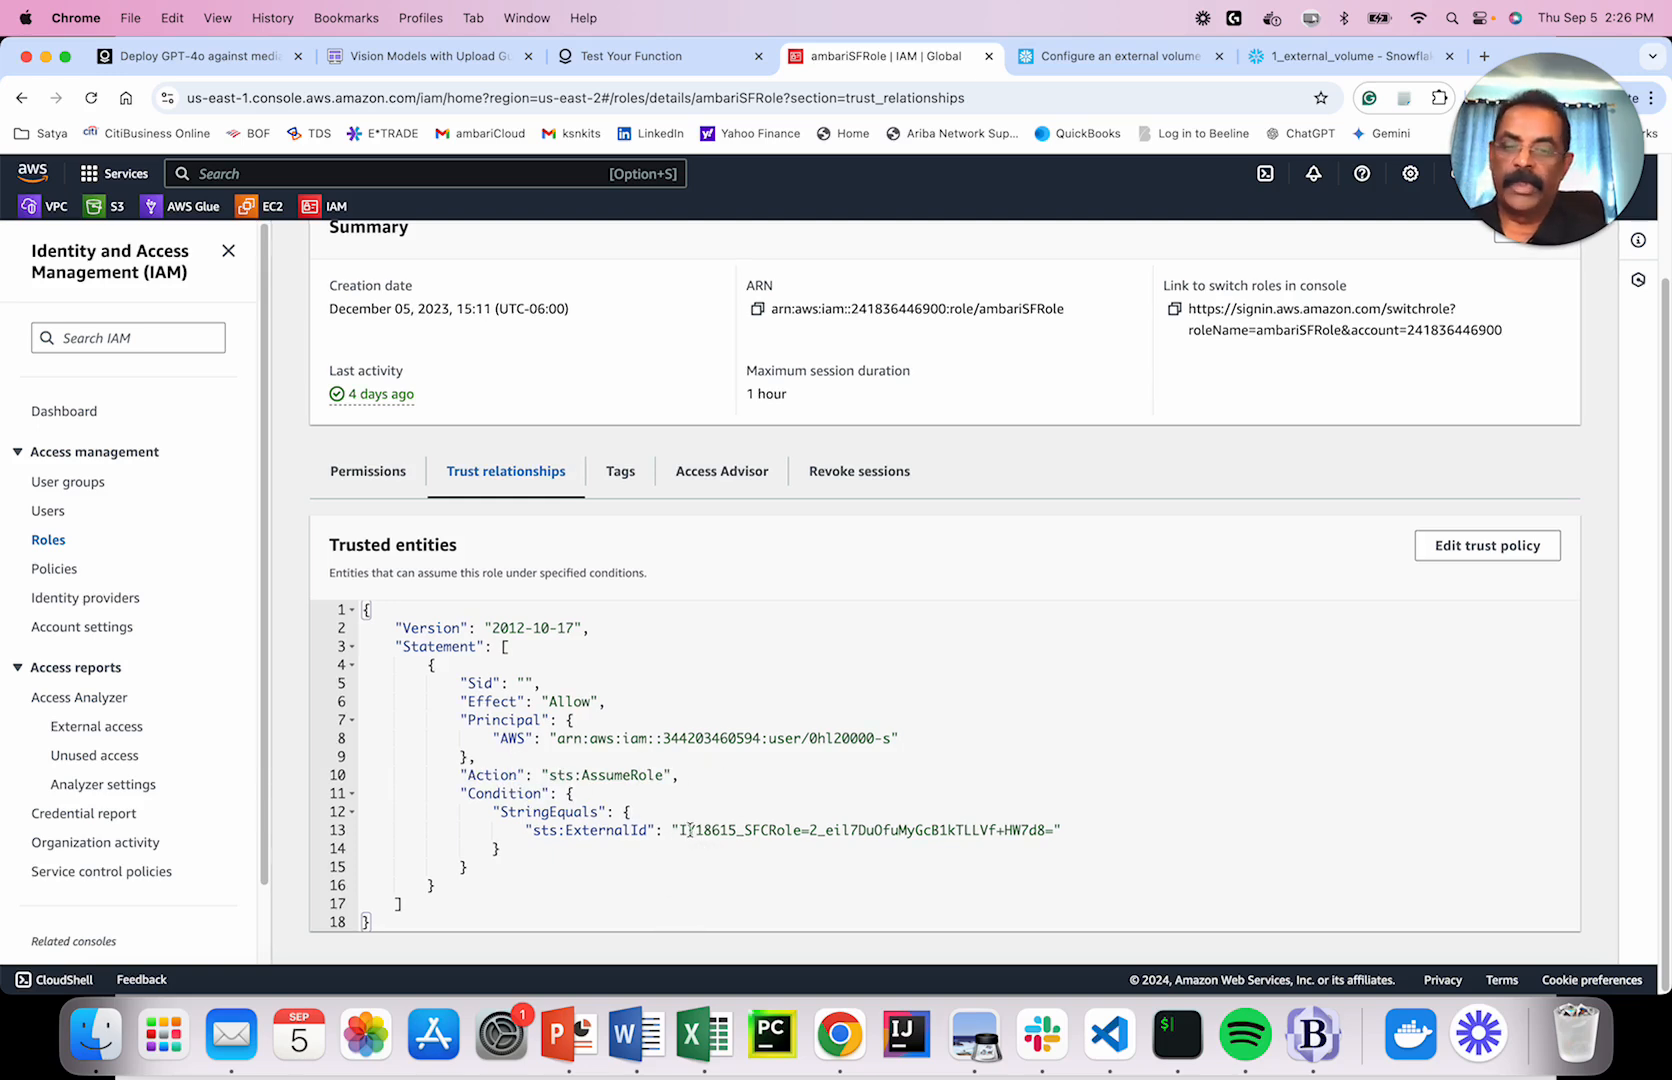
drag(492, 738, 934, 744)
drag(533, 830, 1087, 827)
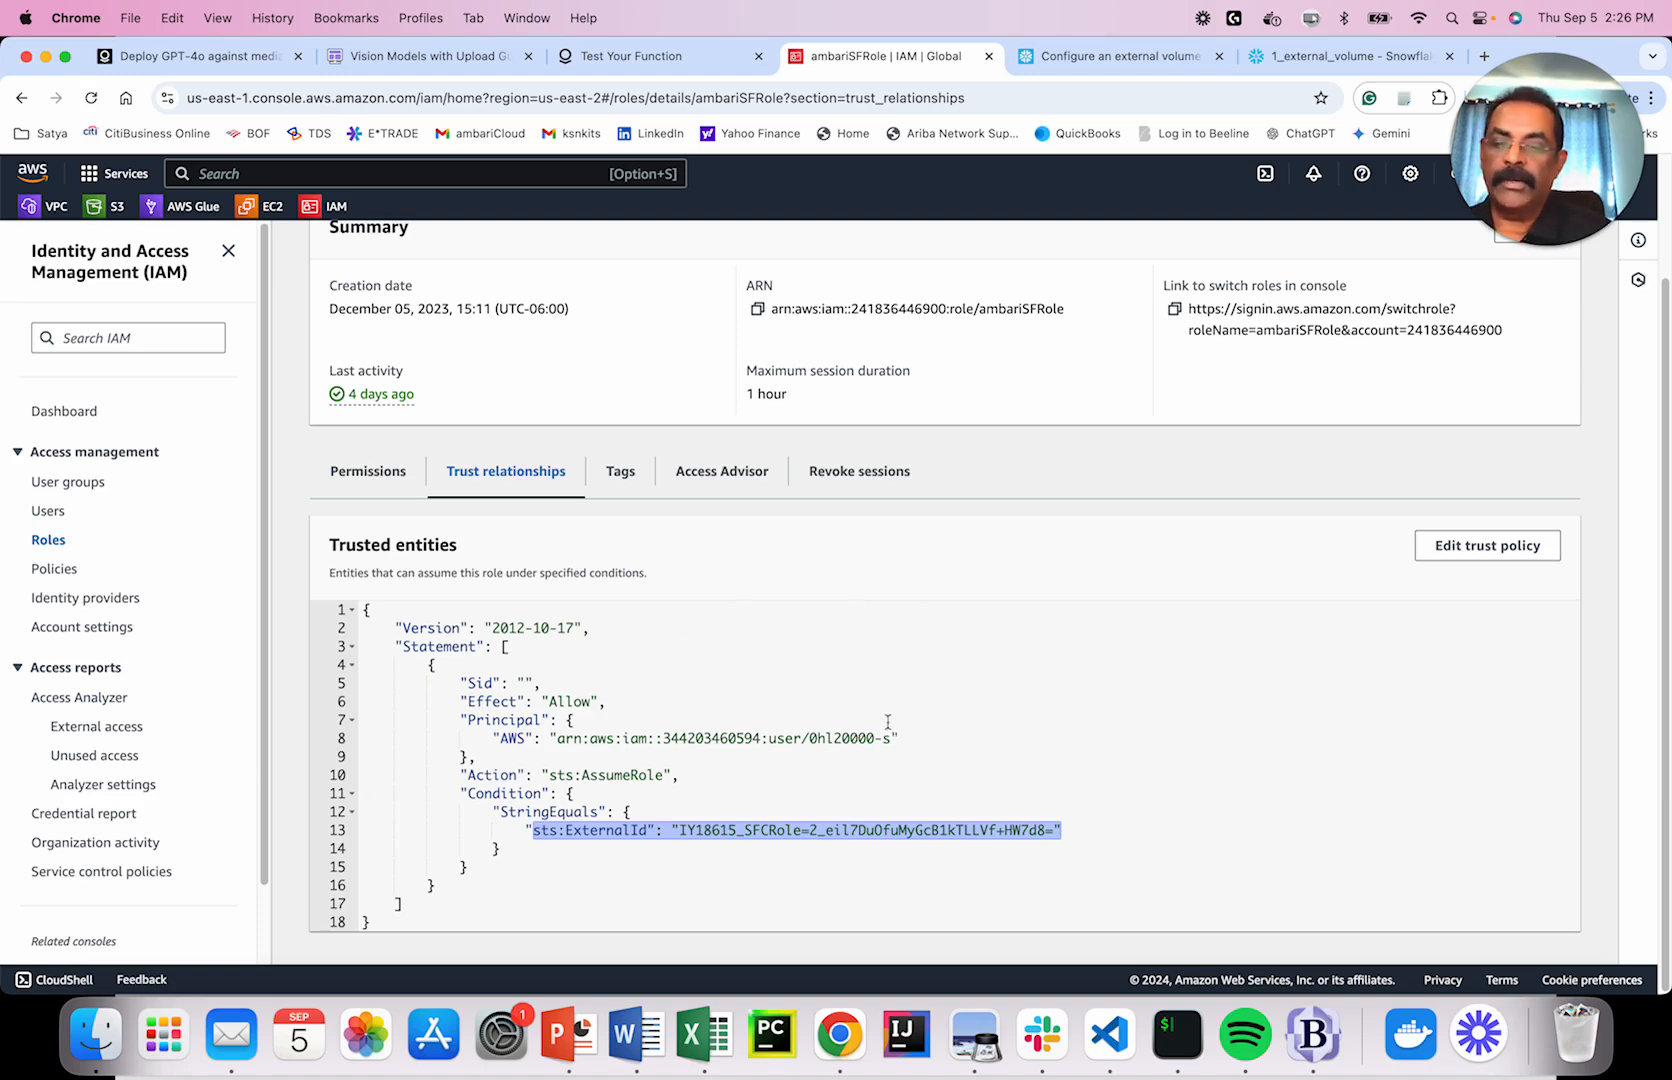
drag(493, 738, 911, 740)
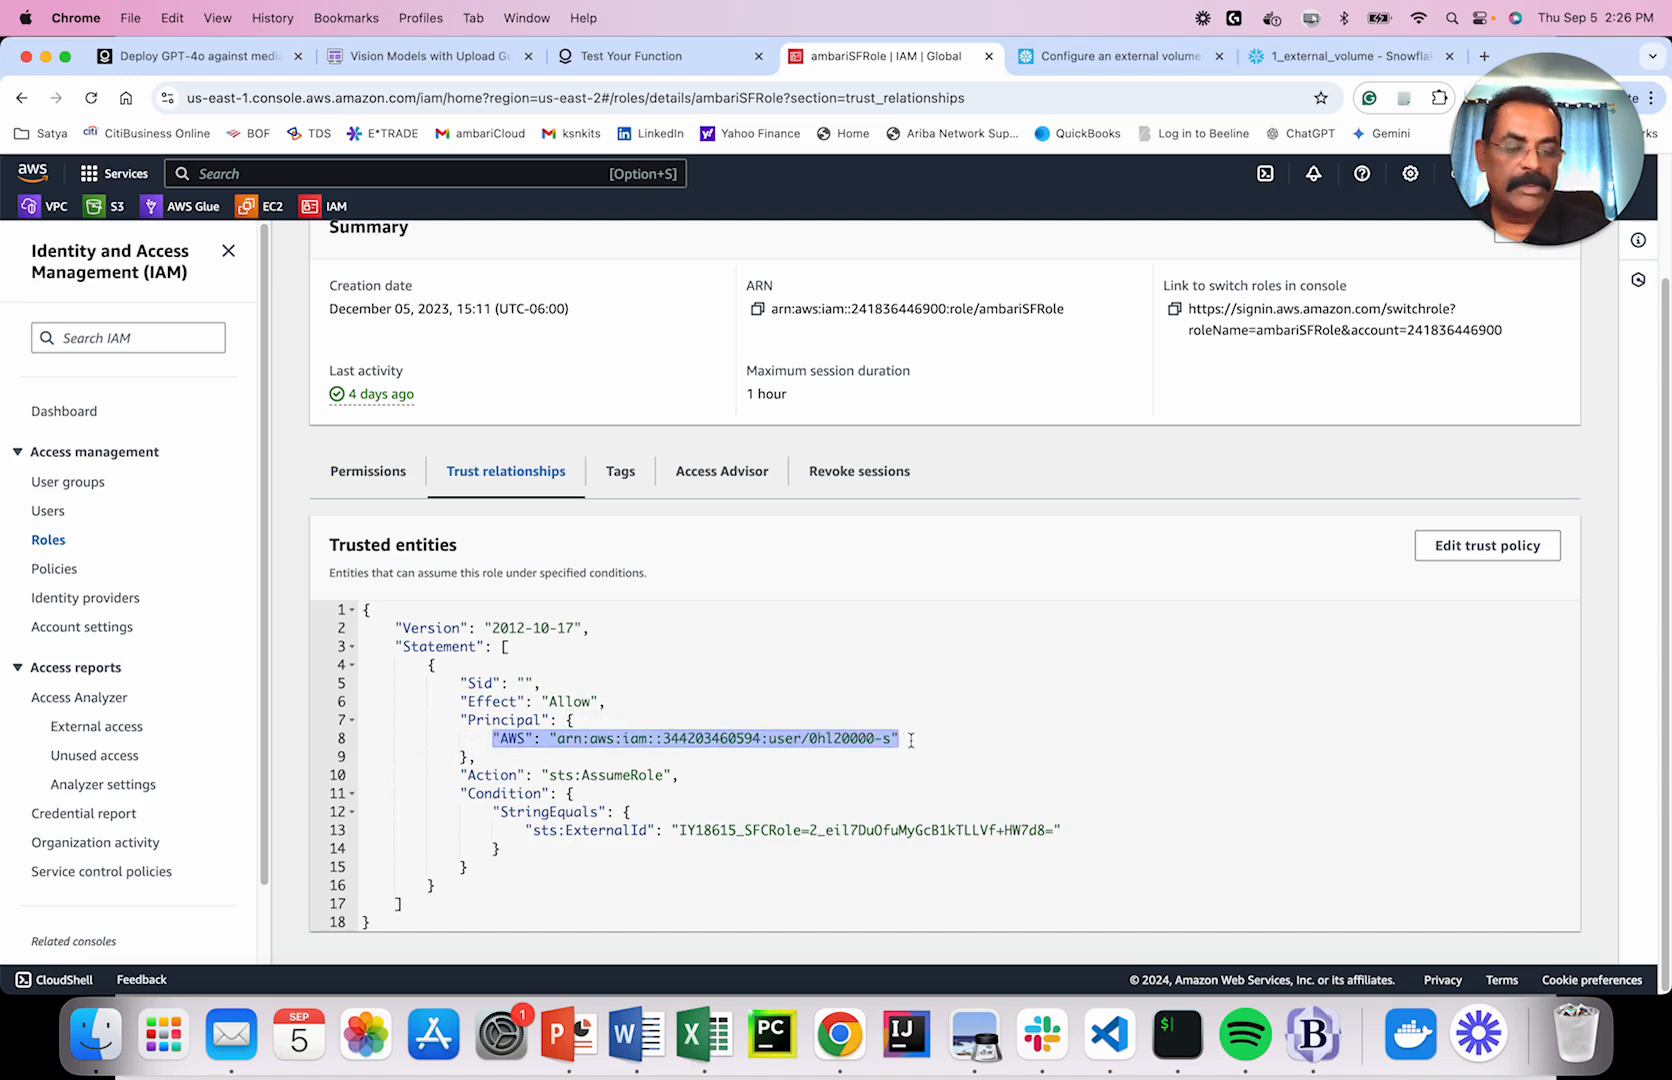
drag(525, 831, 1073, 826)
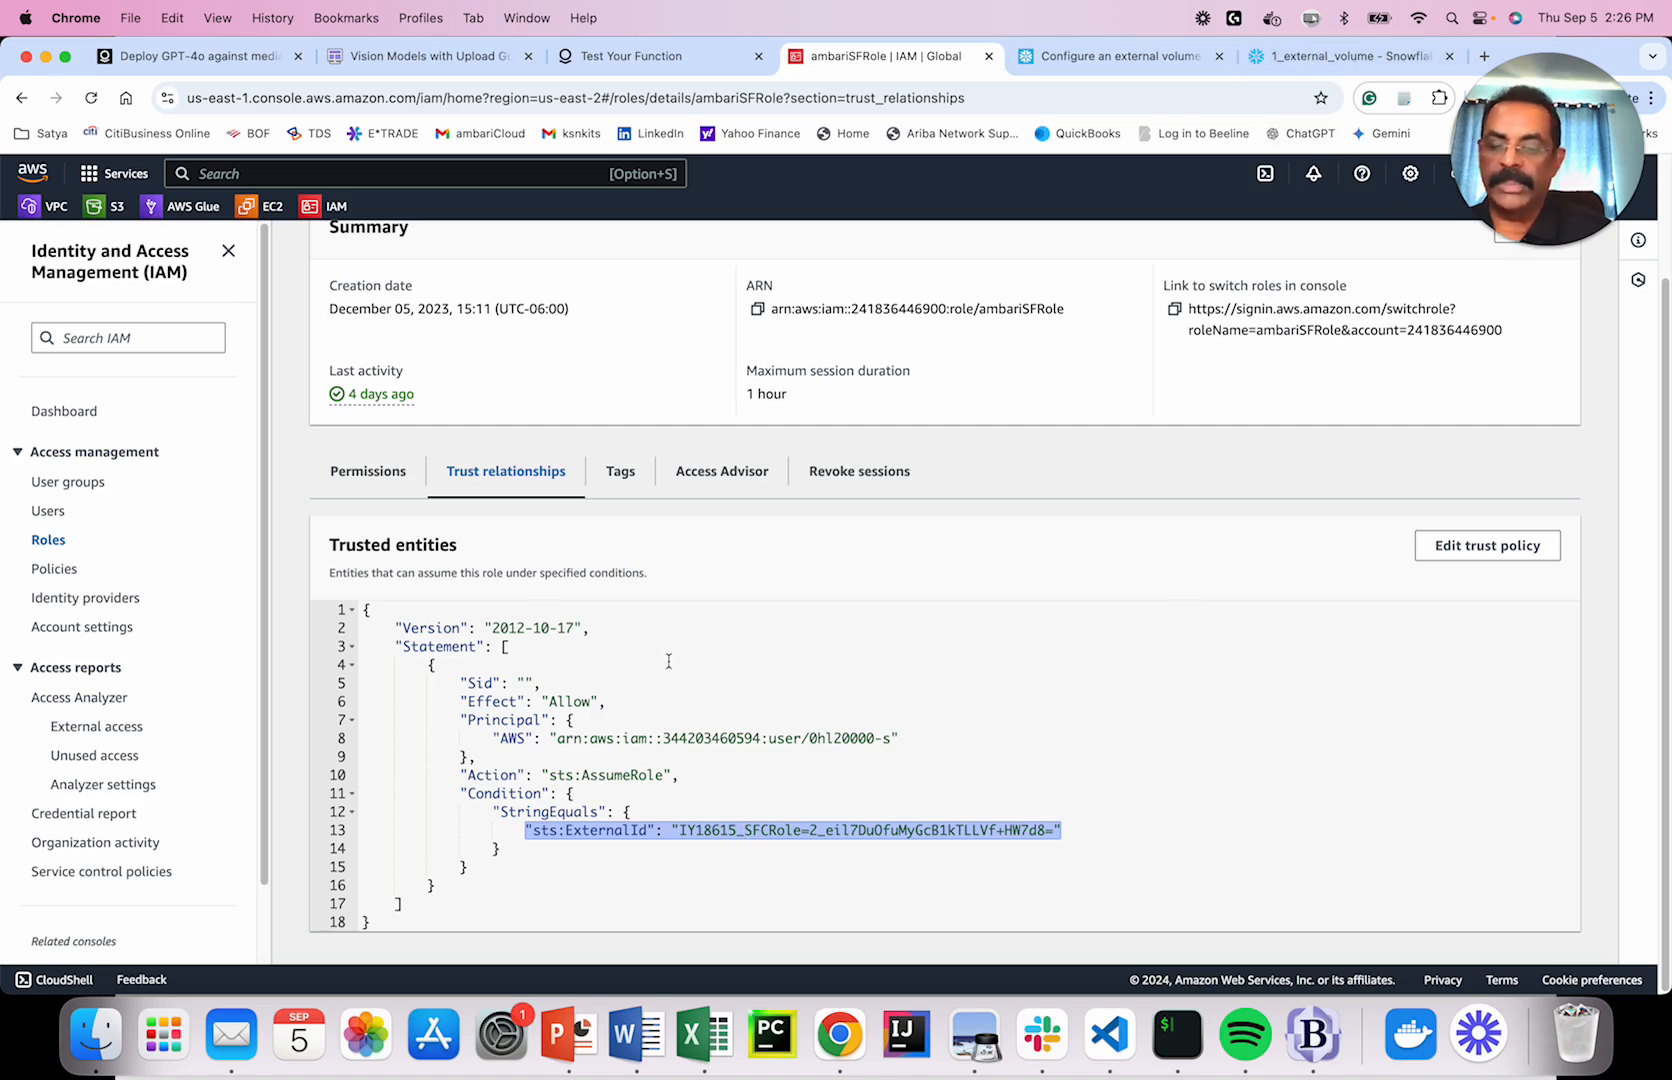
Compare the worksheet's storage base URL on line 22 with the role's current trust policy.
click(1358, 63)
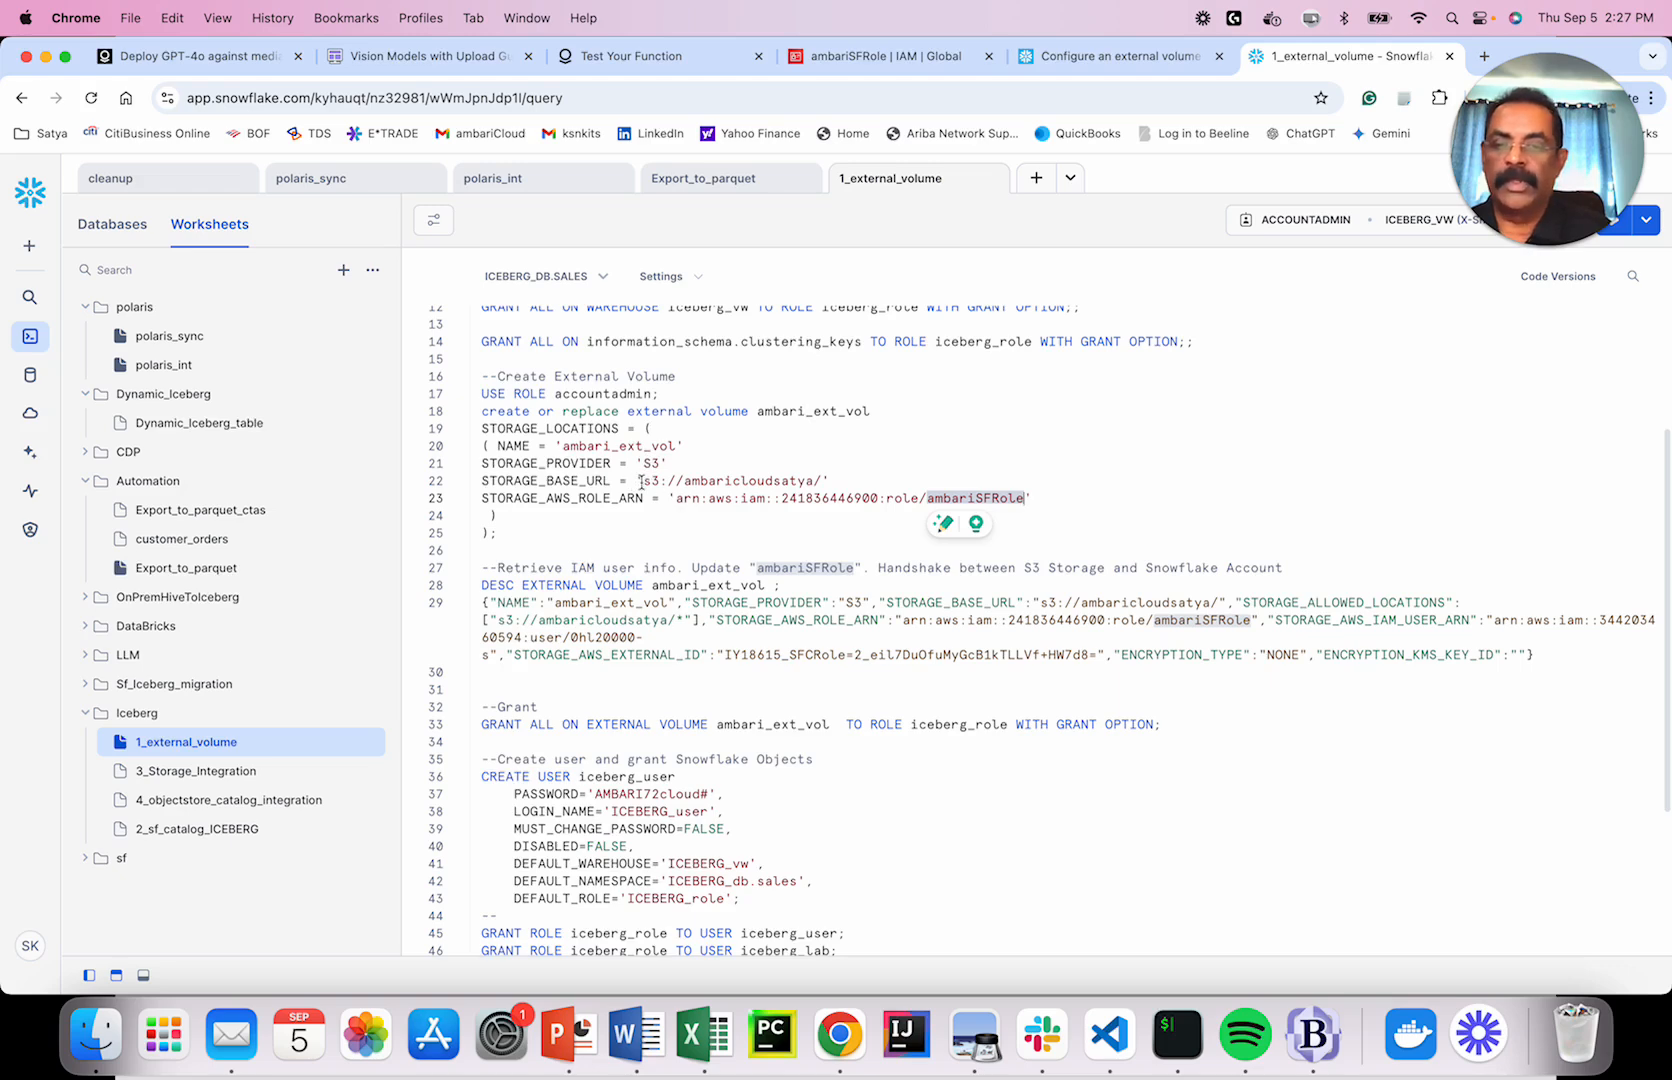
drag(645, 482, 823, 480)
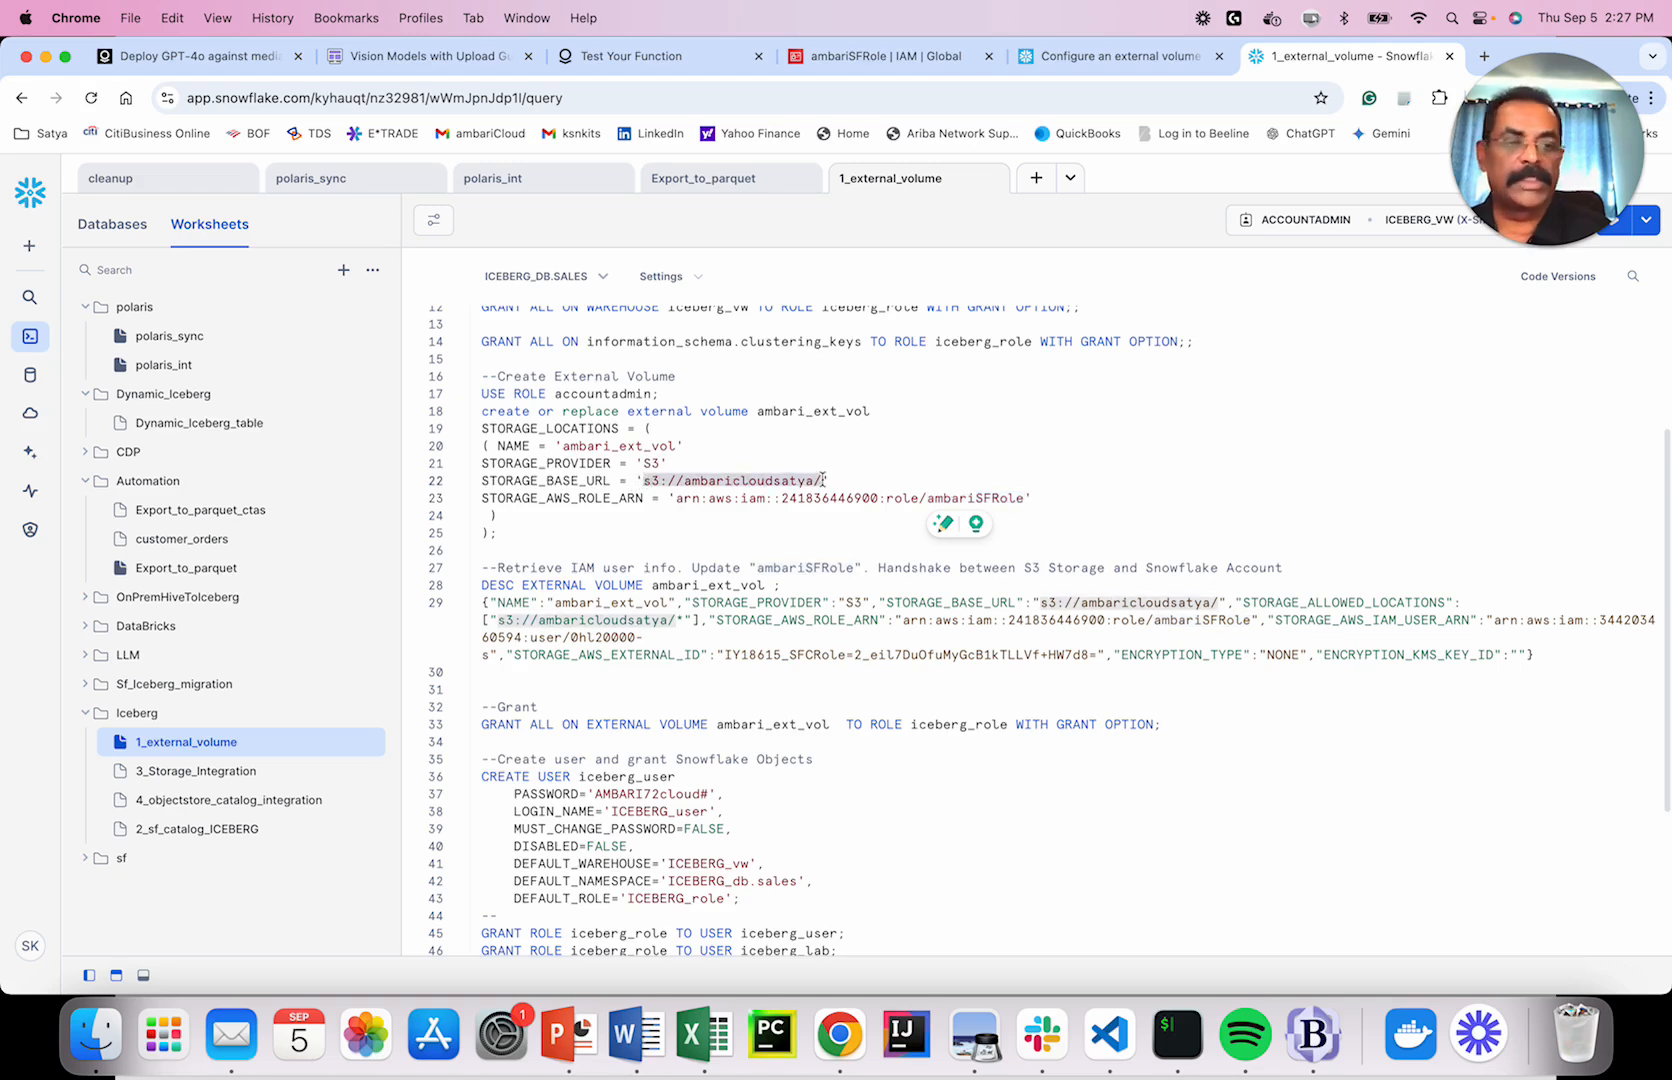
click(939, 525)
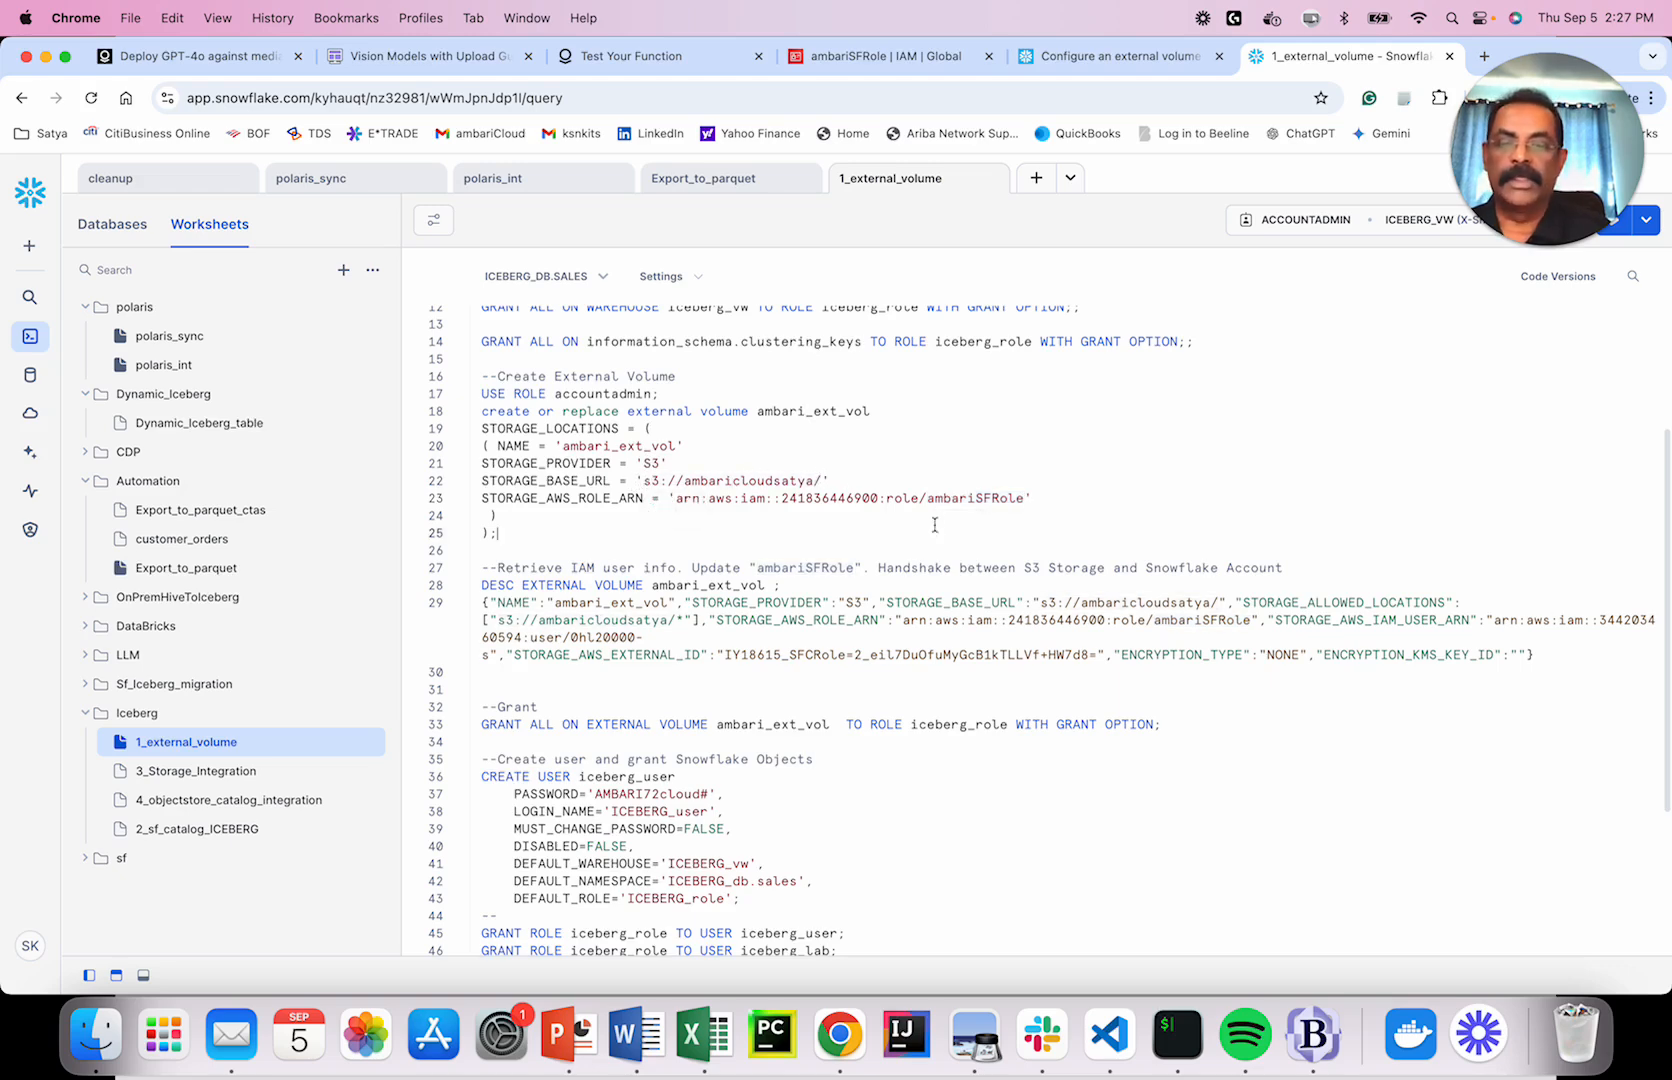
click(886, 57)
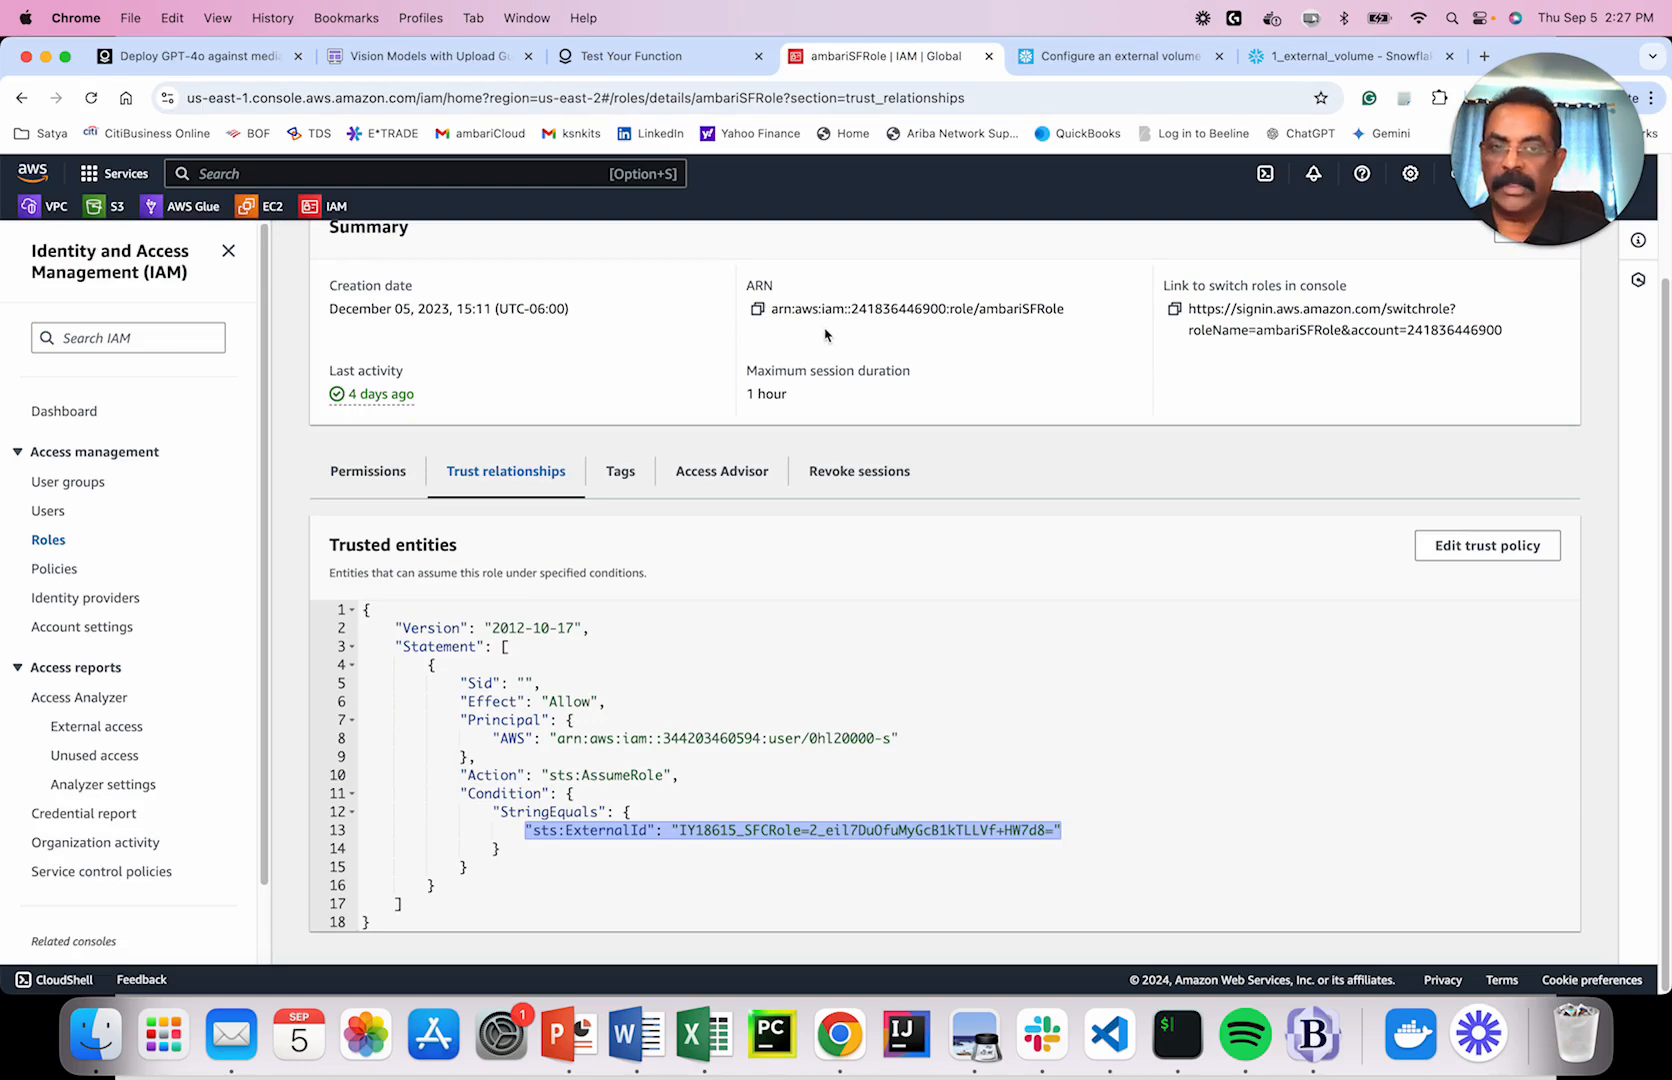
click(1345, 60)
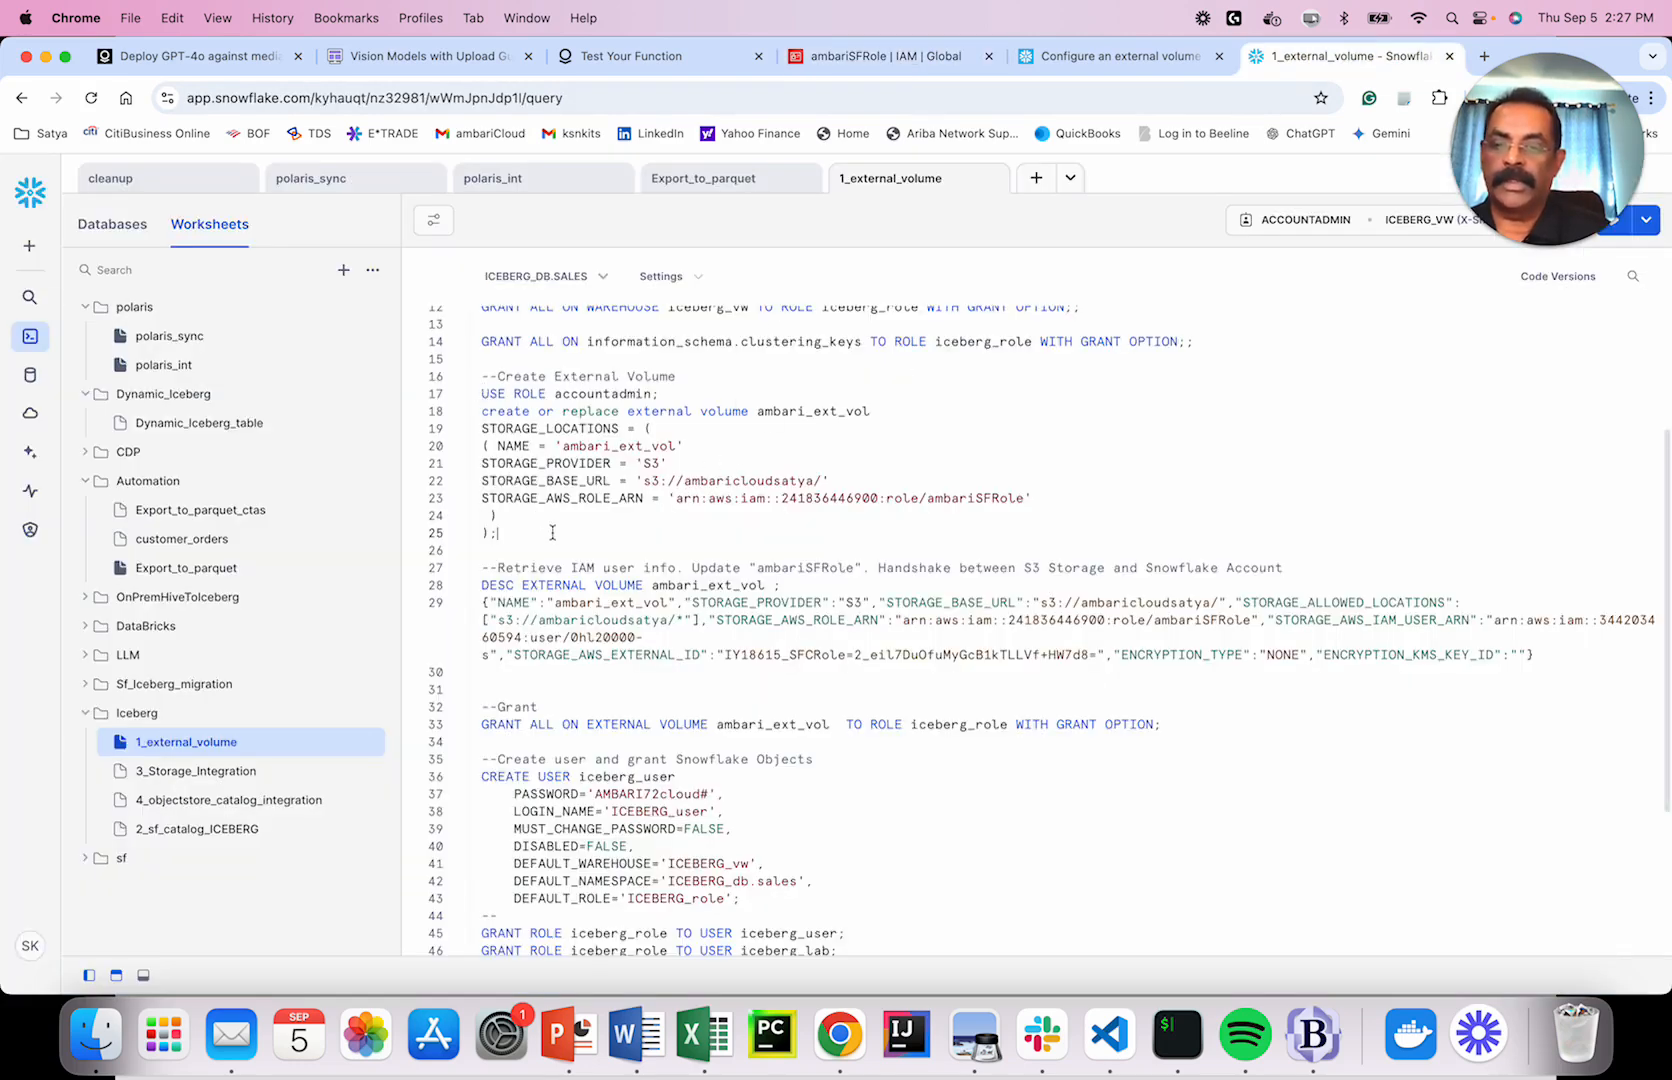
Run DESC EXTERNAL VOLUME on line 28 and show the full STORAGE_LOCATION_1 value.
scroll(530, 535, down, 2)
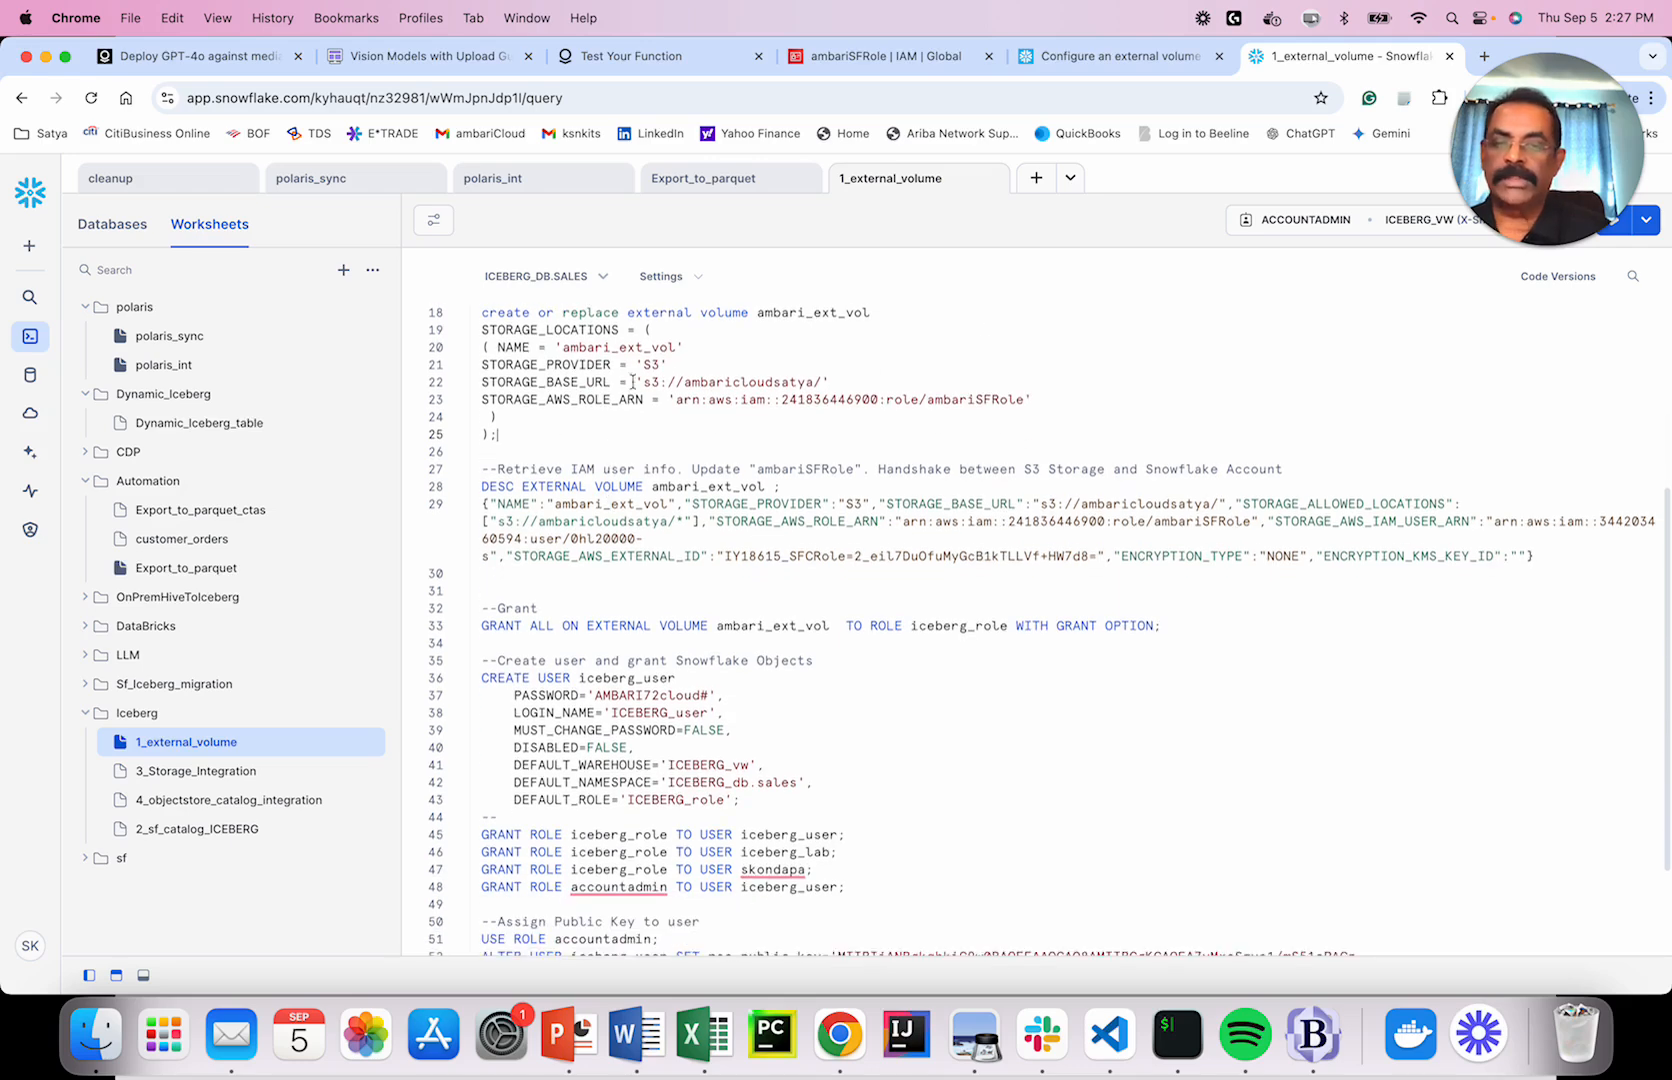
scroll(500, 545, up, 1)
drag(479, 547, 782, 548)
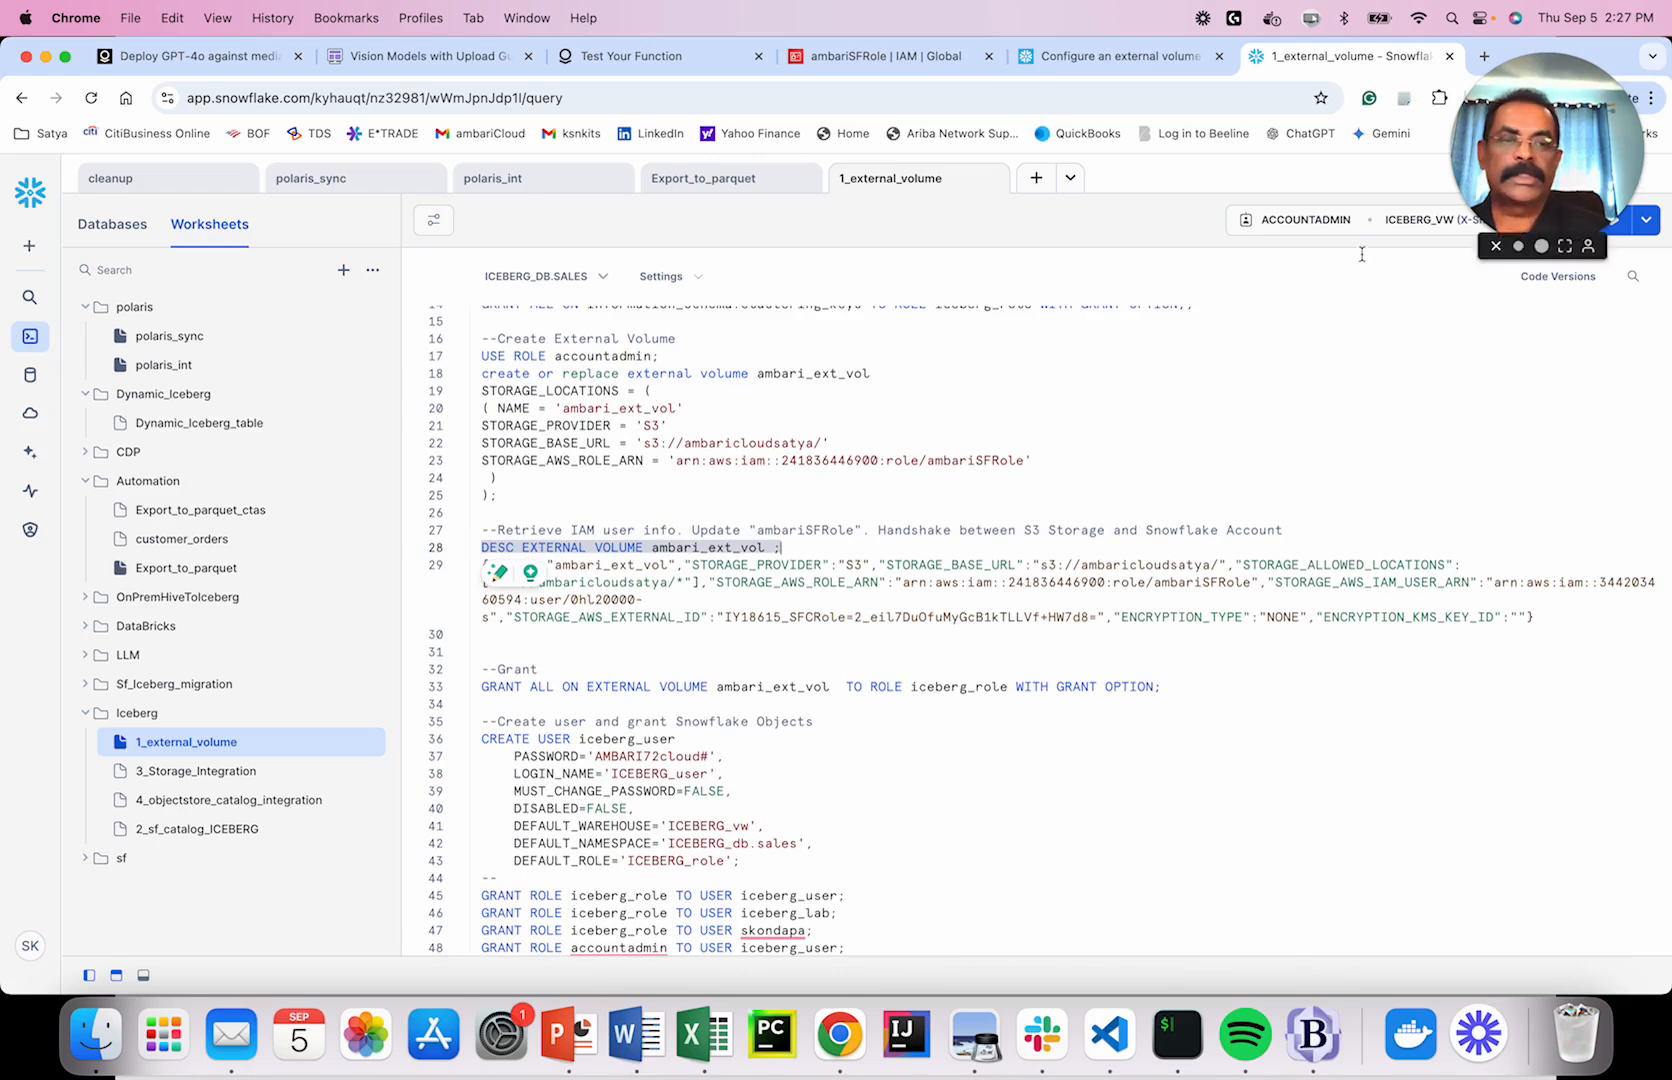
click(1613, 220)
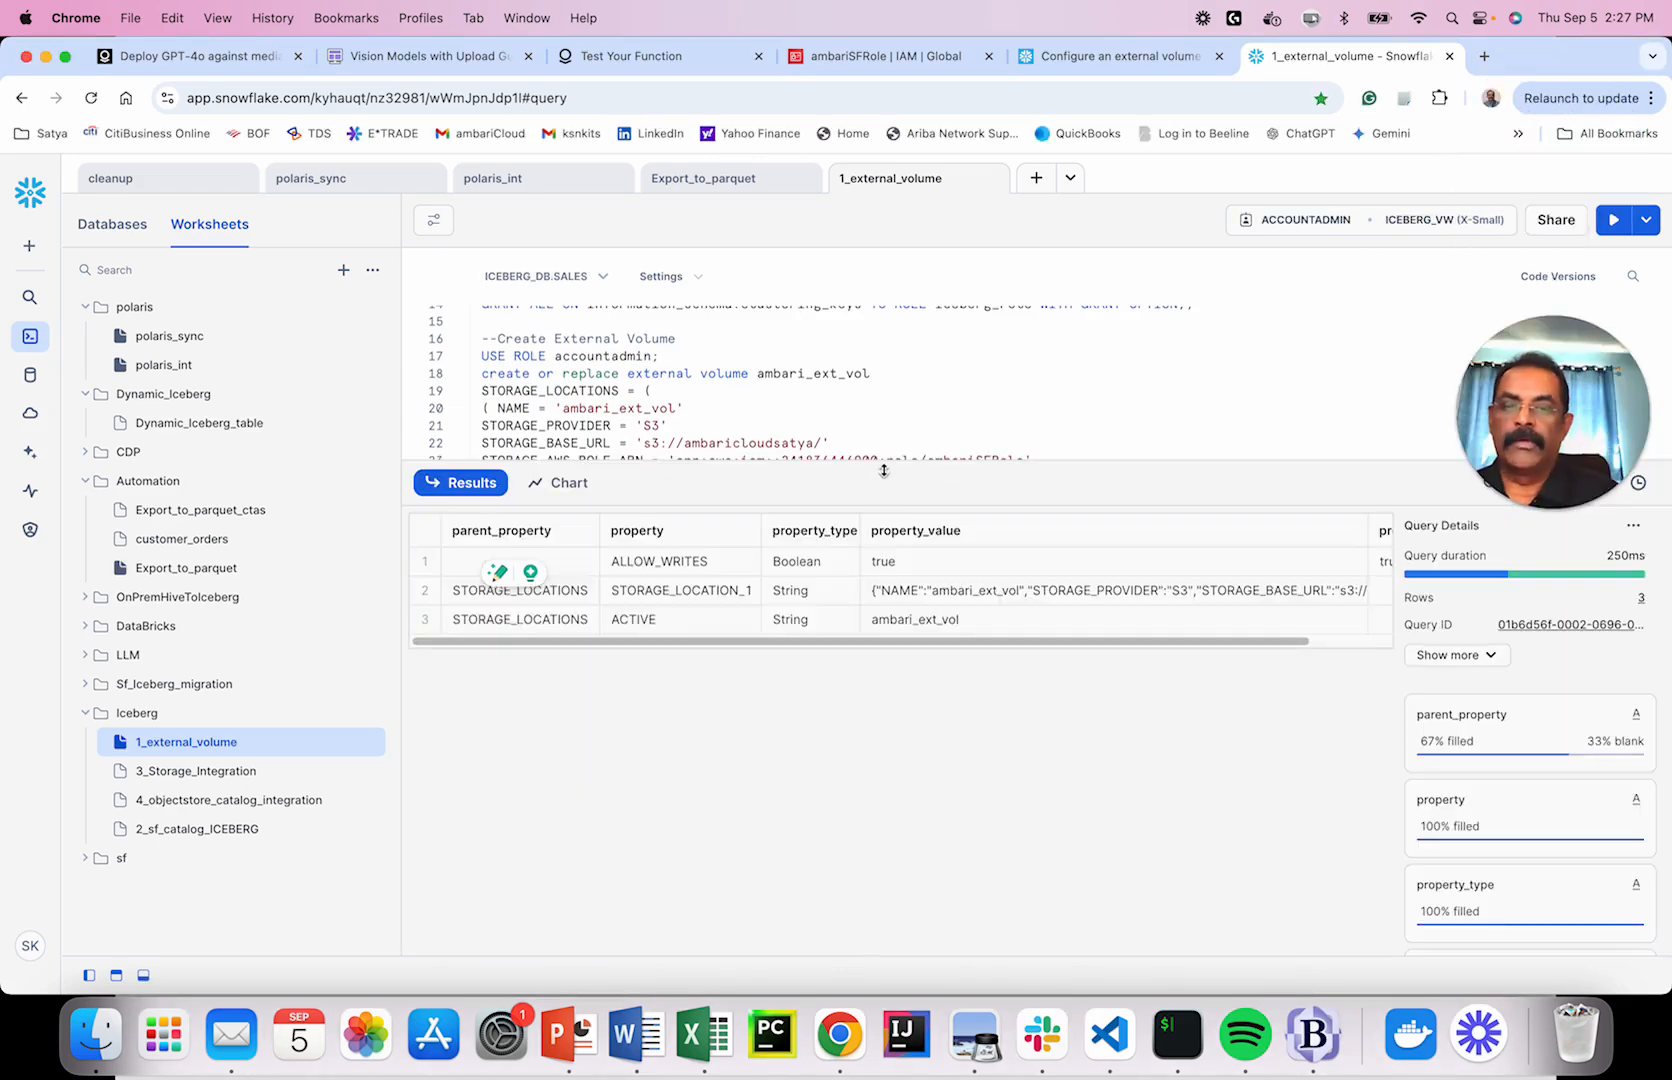
drag(880, 468, 893, 572)
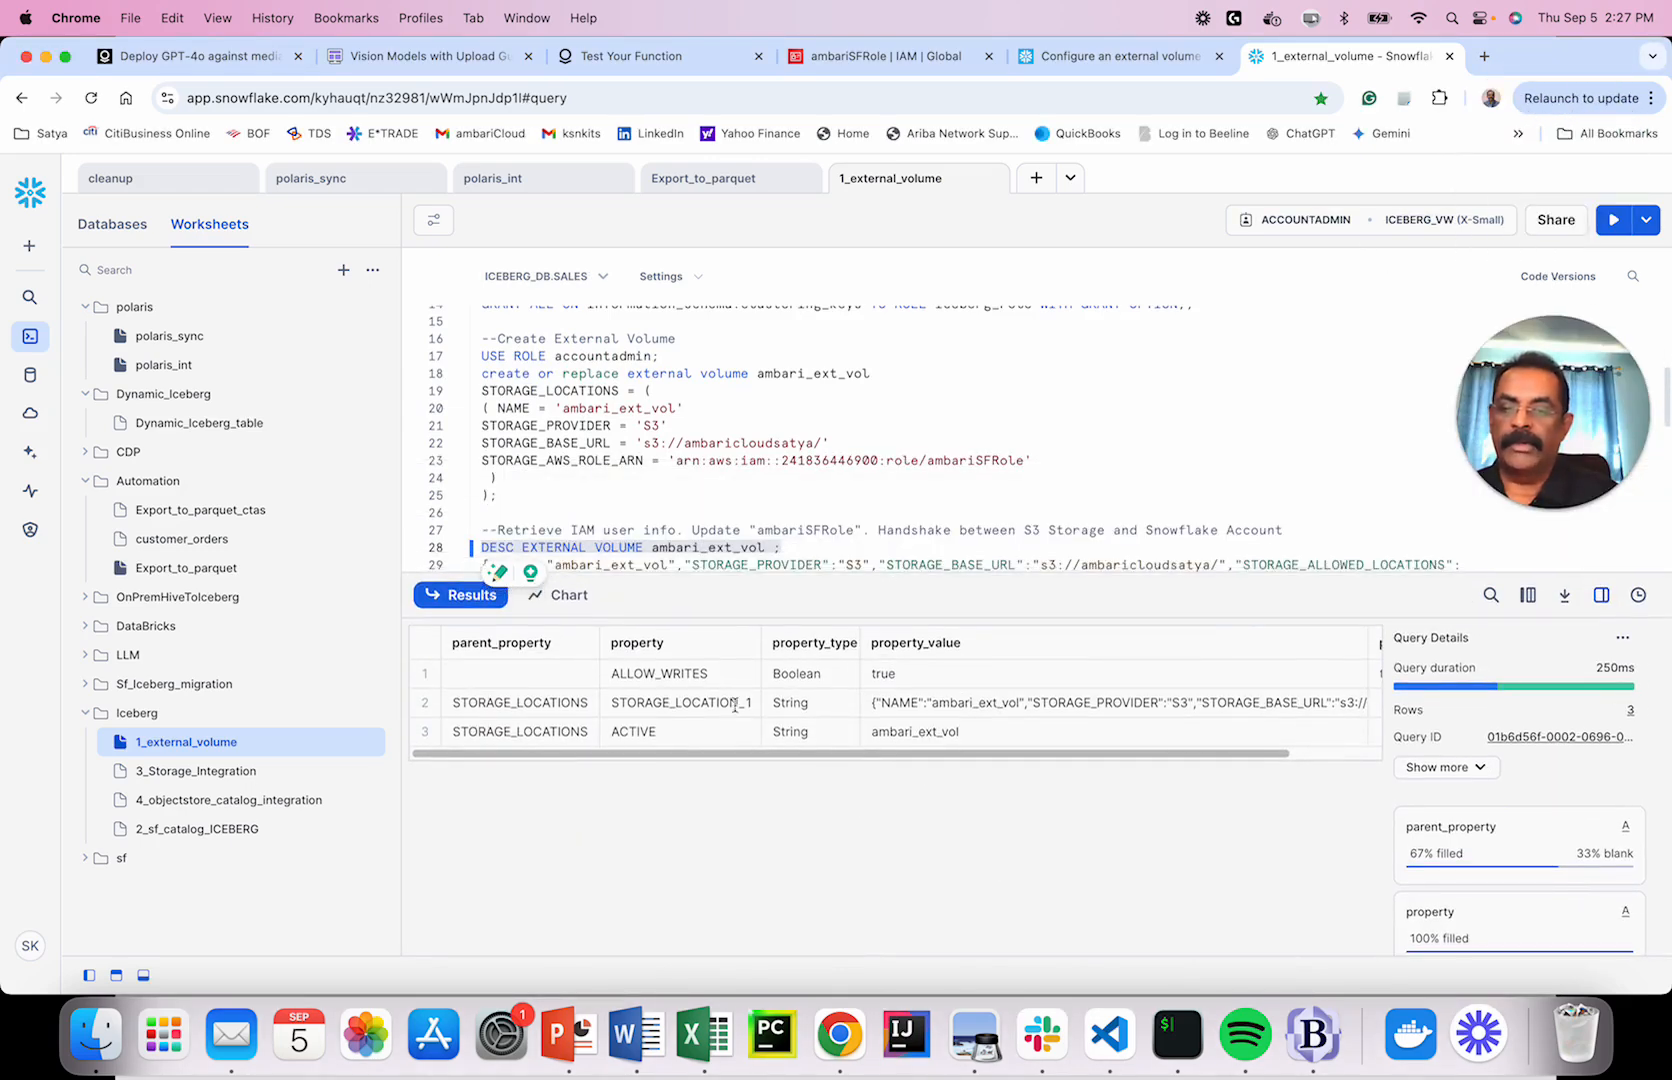
scroll(714, 495, down, 3)
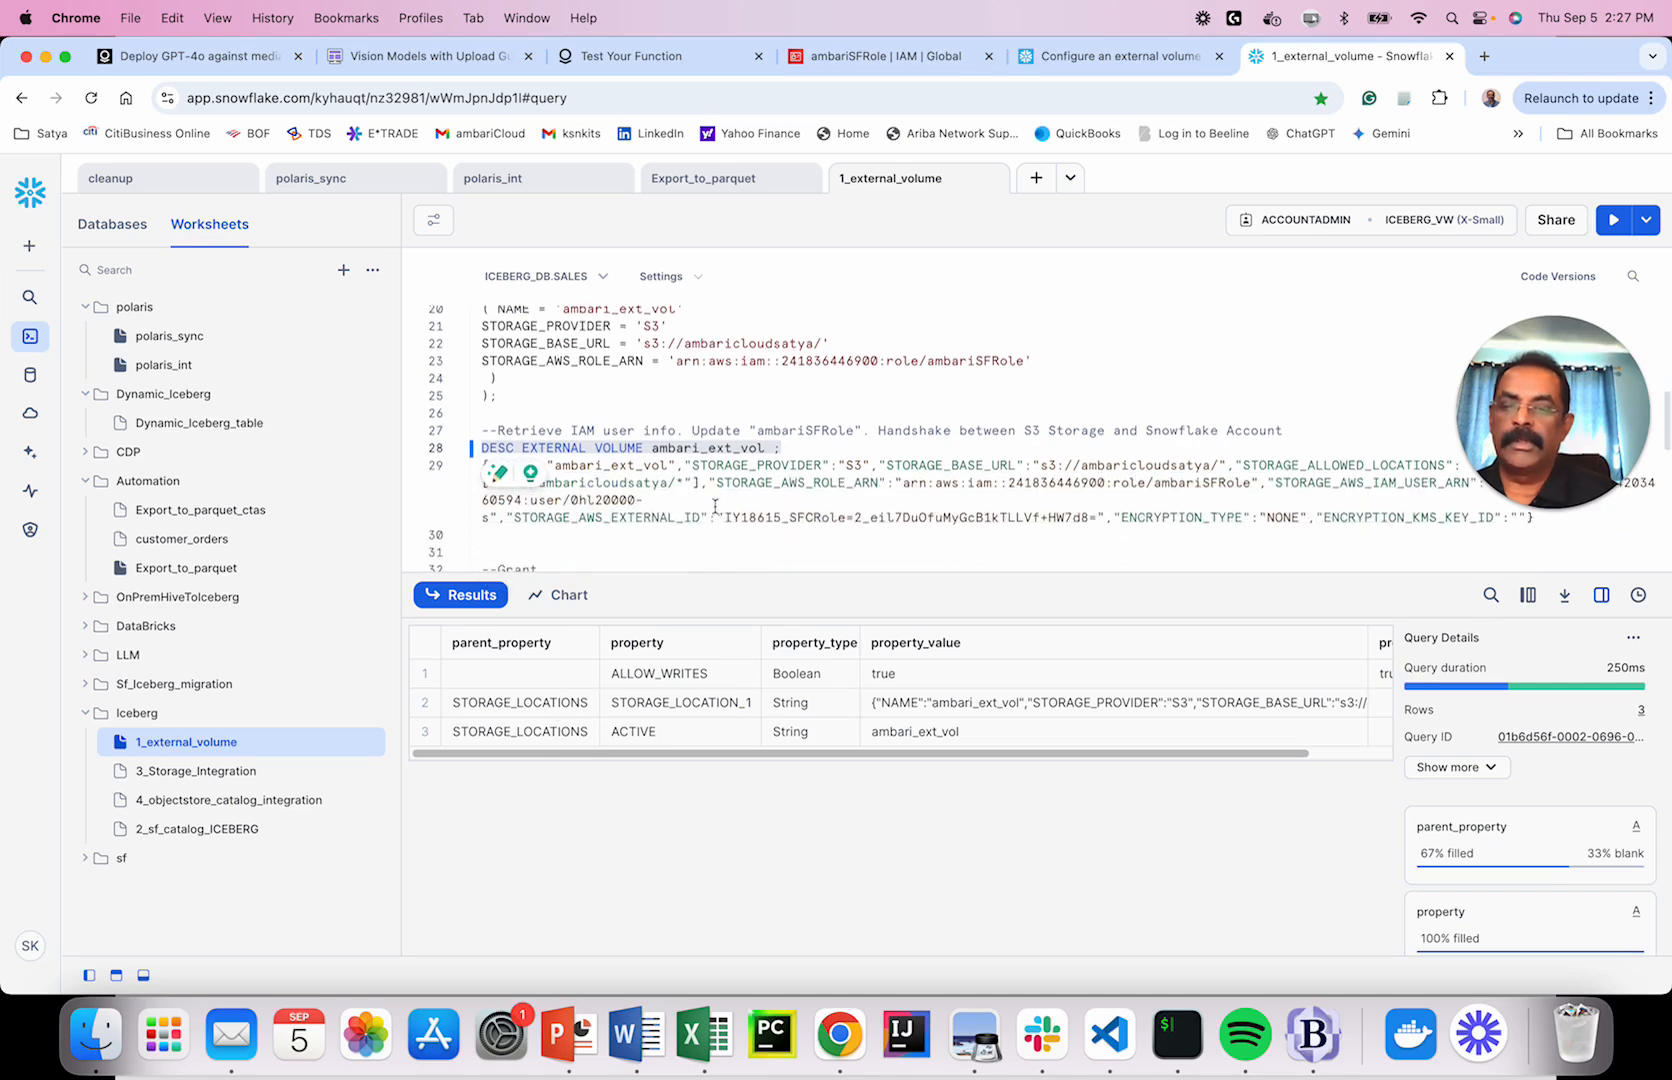
click(1090, 706)
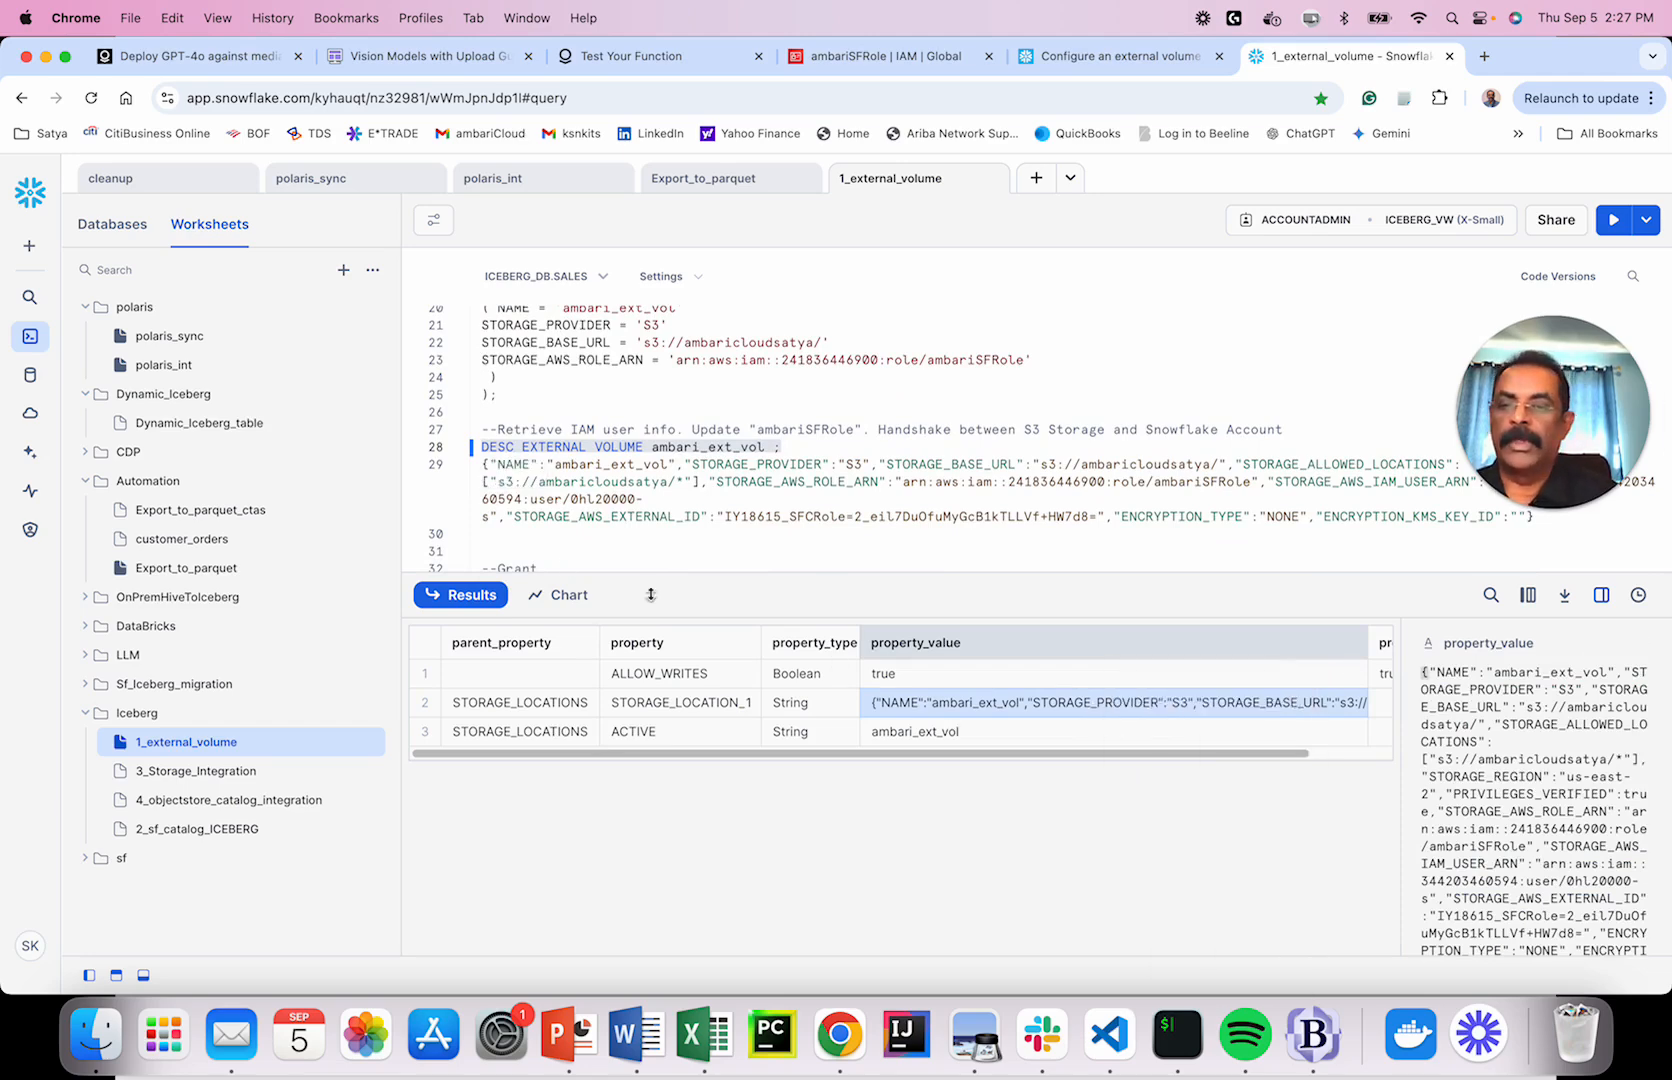
Paste the storage details over line 29, splitting ROLE_ARN, IAM_USER_ARN, ENCRYPTION_TYPE and EXTERNAL_ID onto separate lines.
drag(536, 540, 481, 470)
key(super+v)
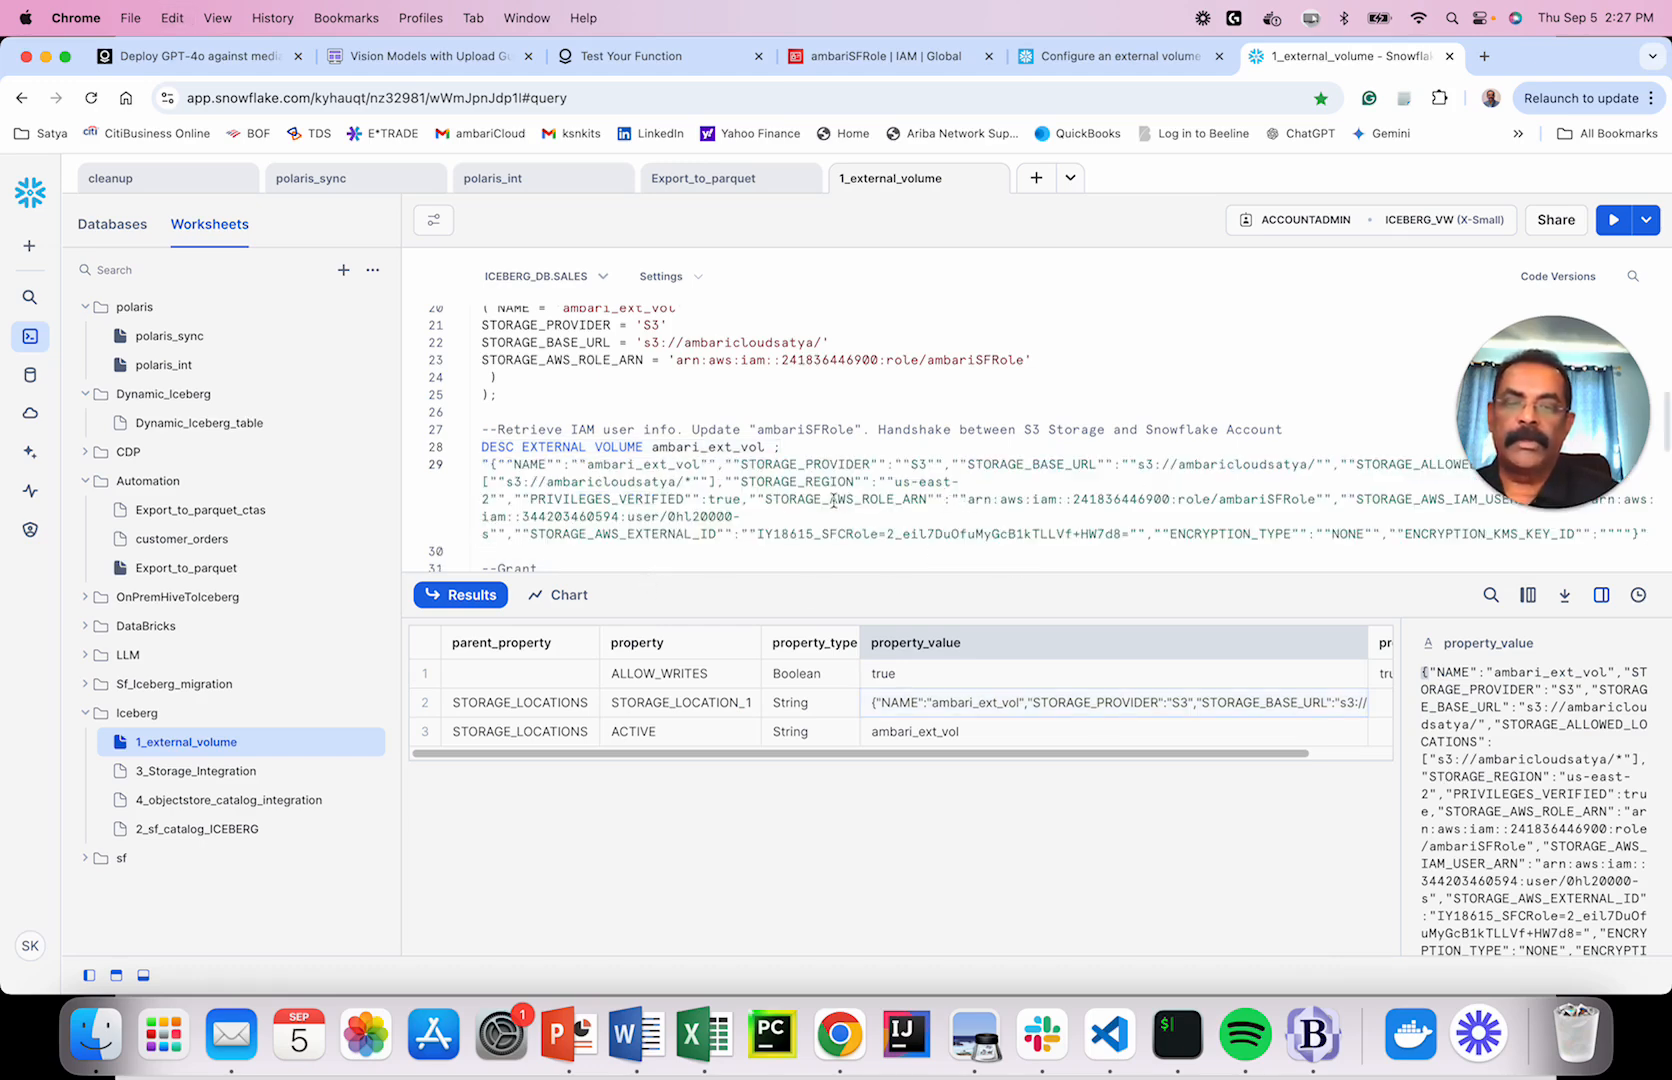
click(750, 497)
key(Return)
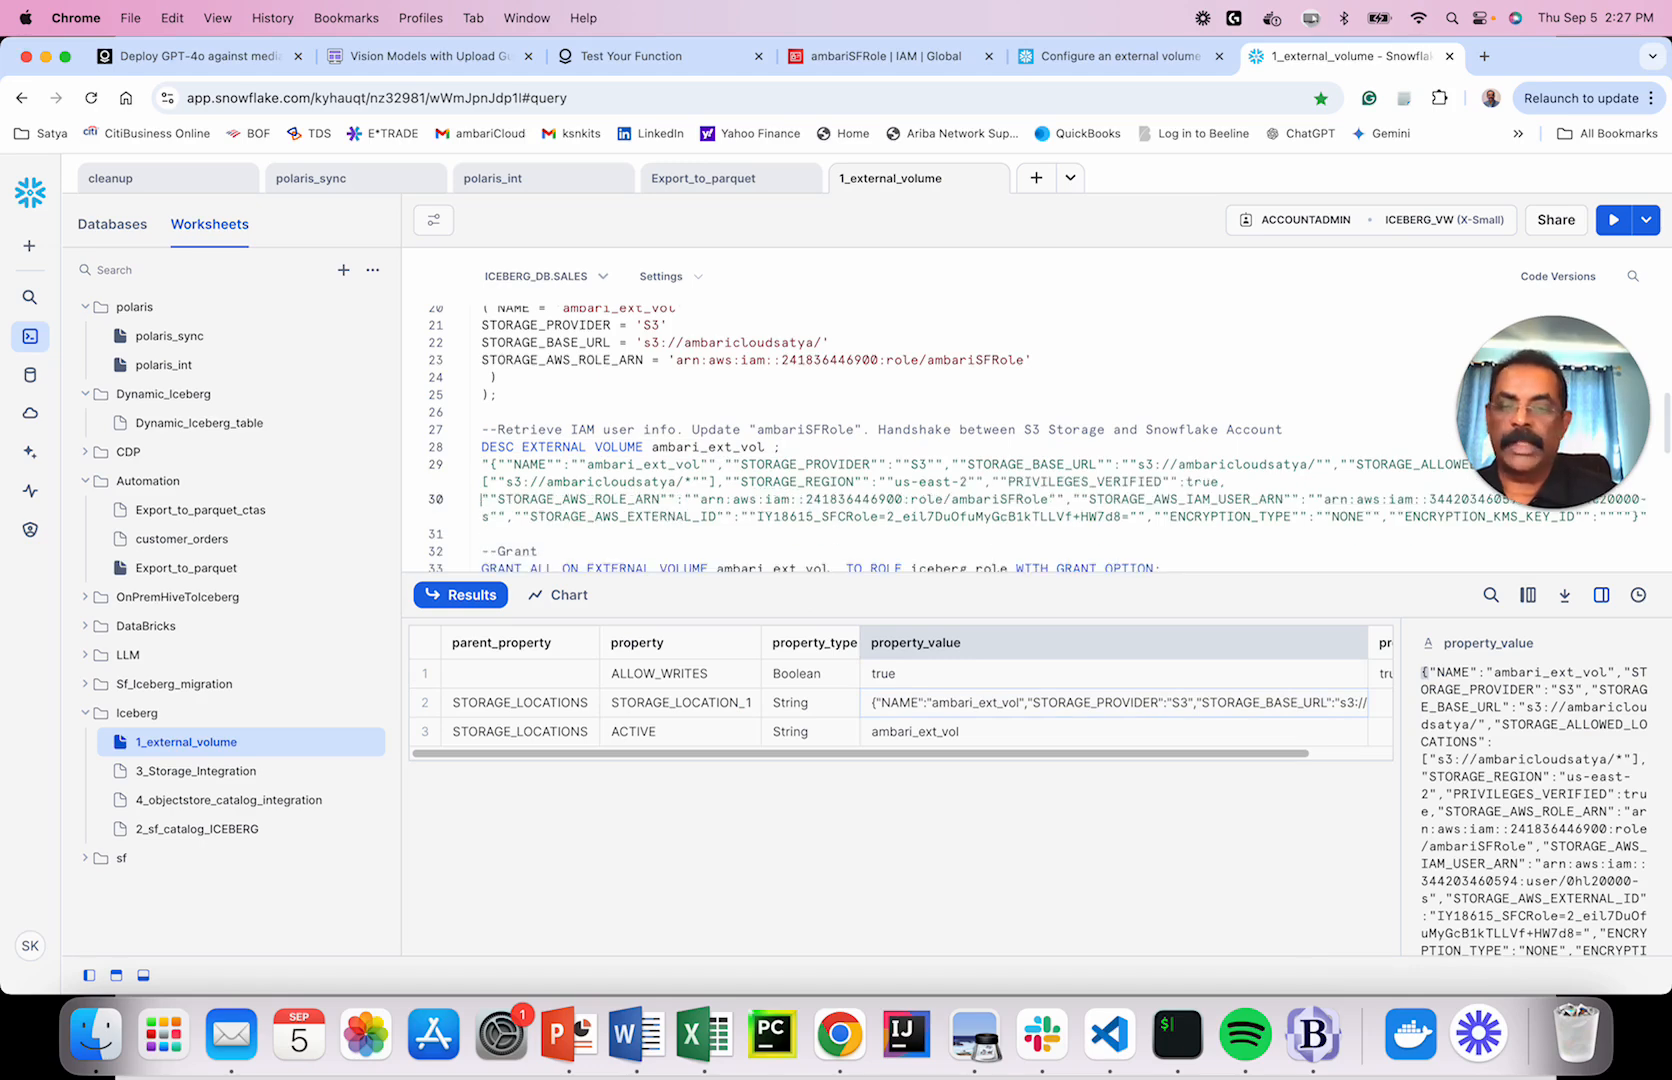
click(1076, 498)
key(Return)
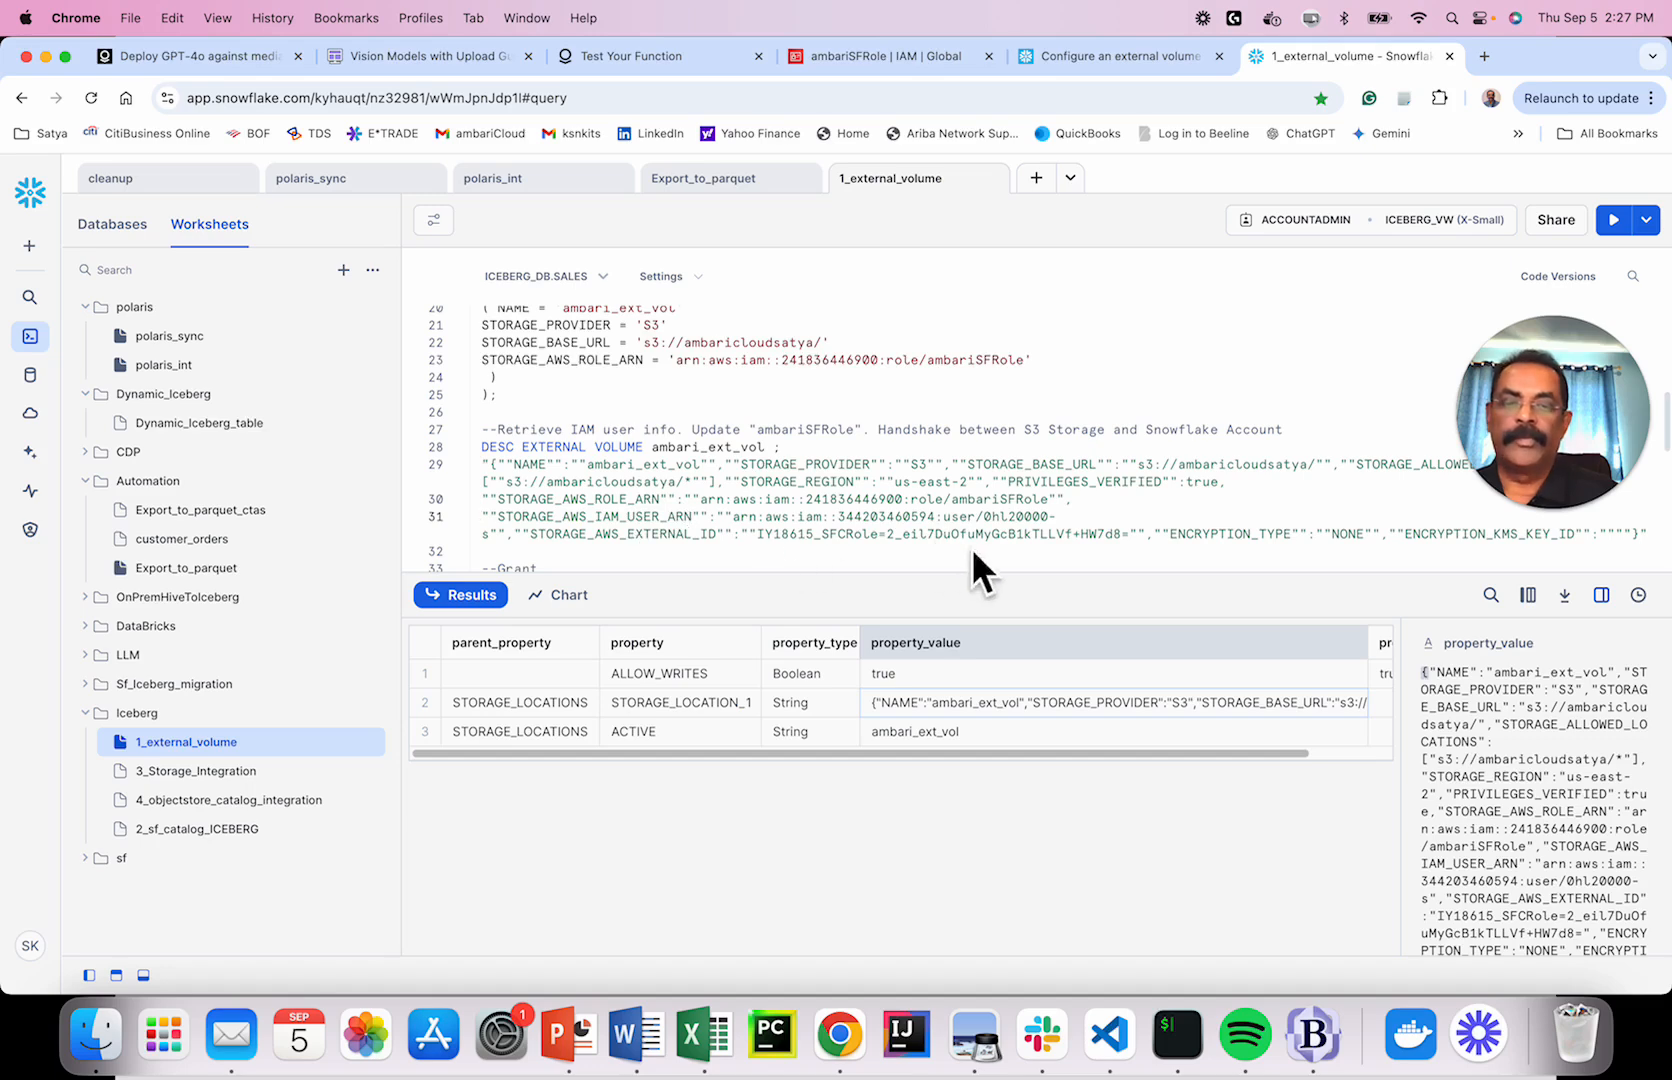
key(Return)
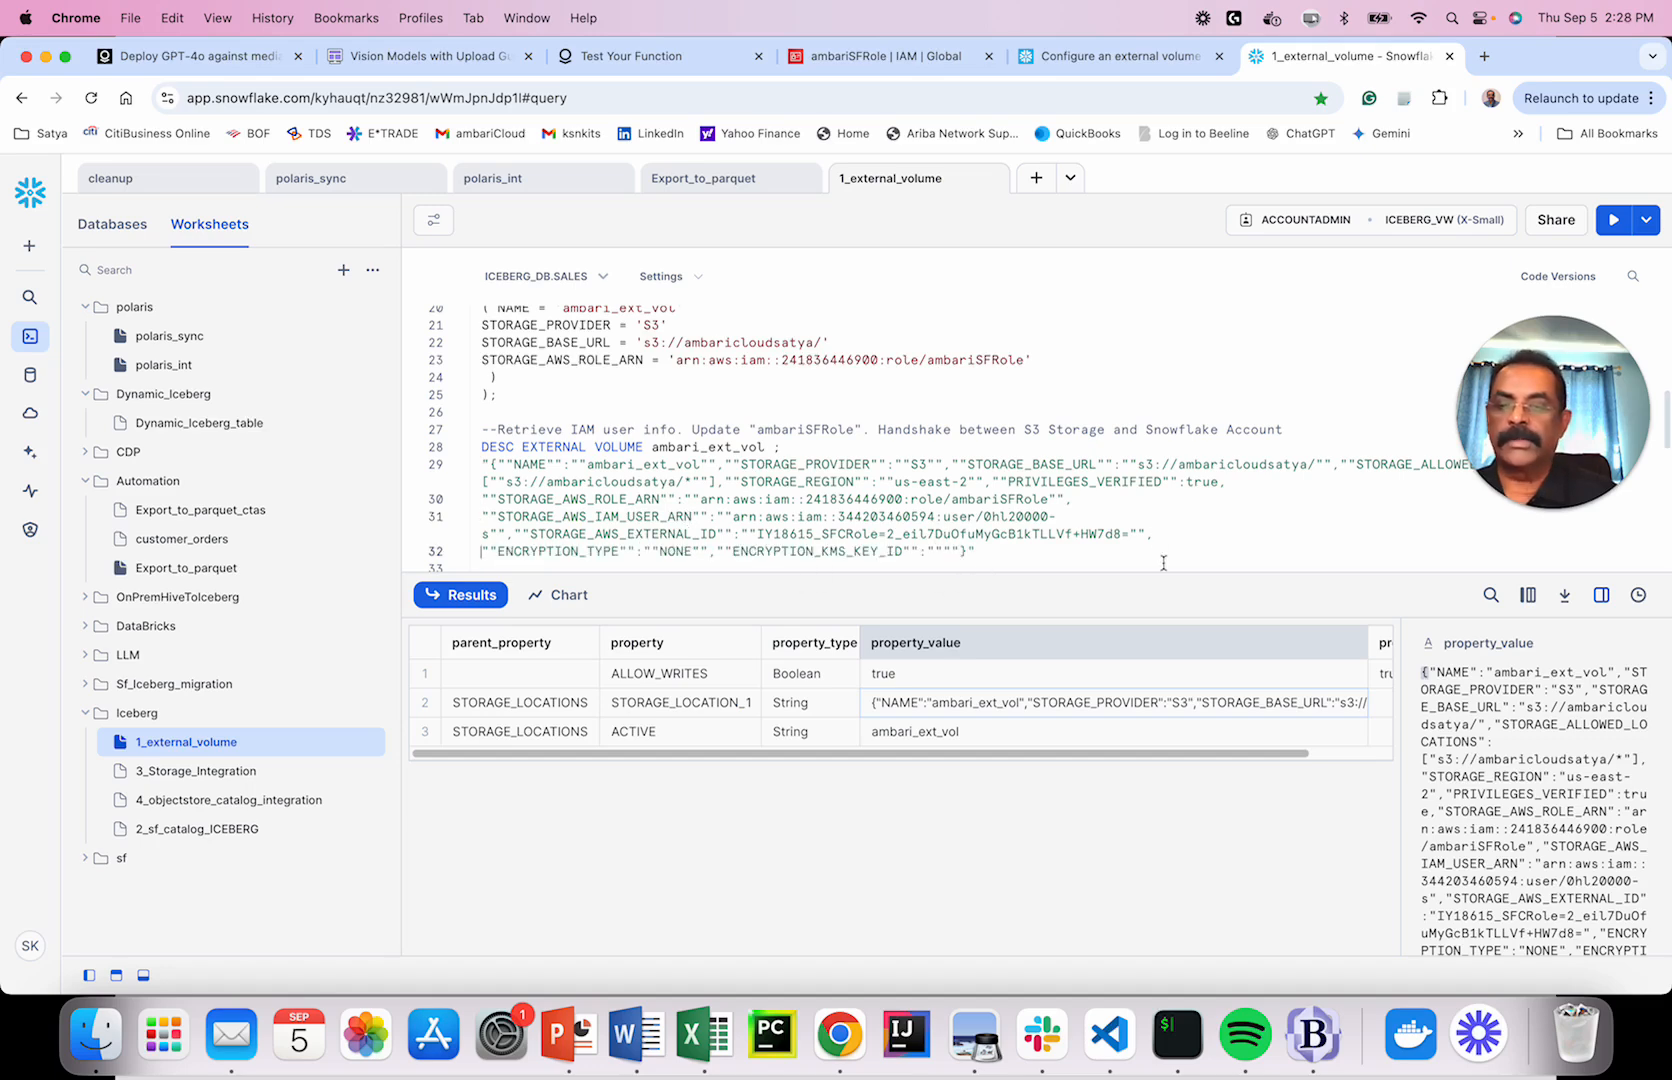
scroll(1160, 560, down, 2)
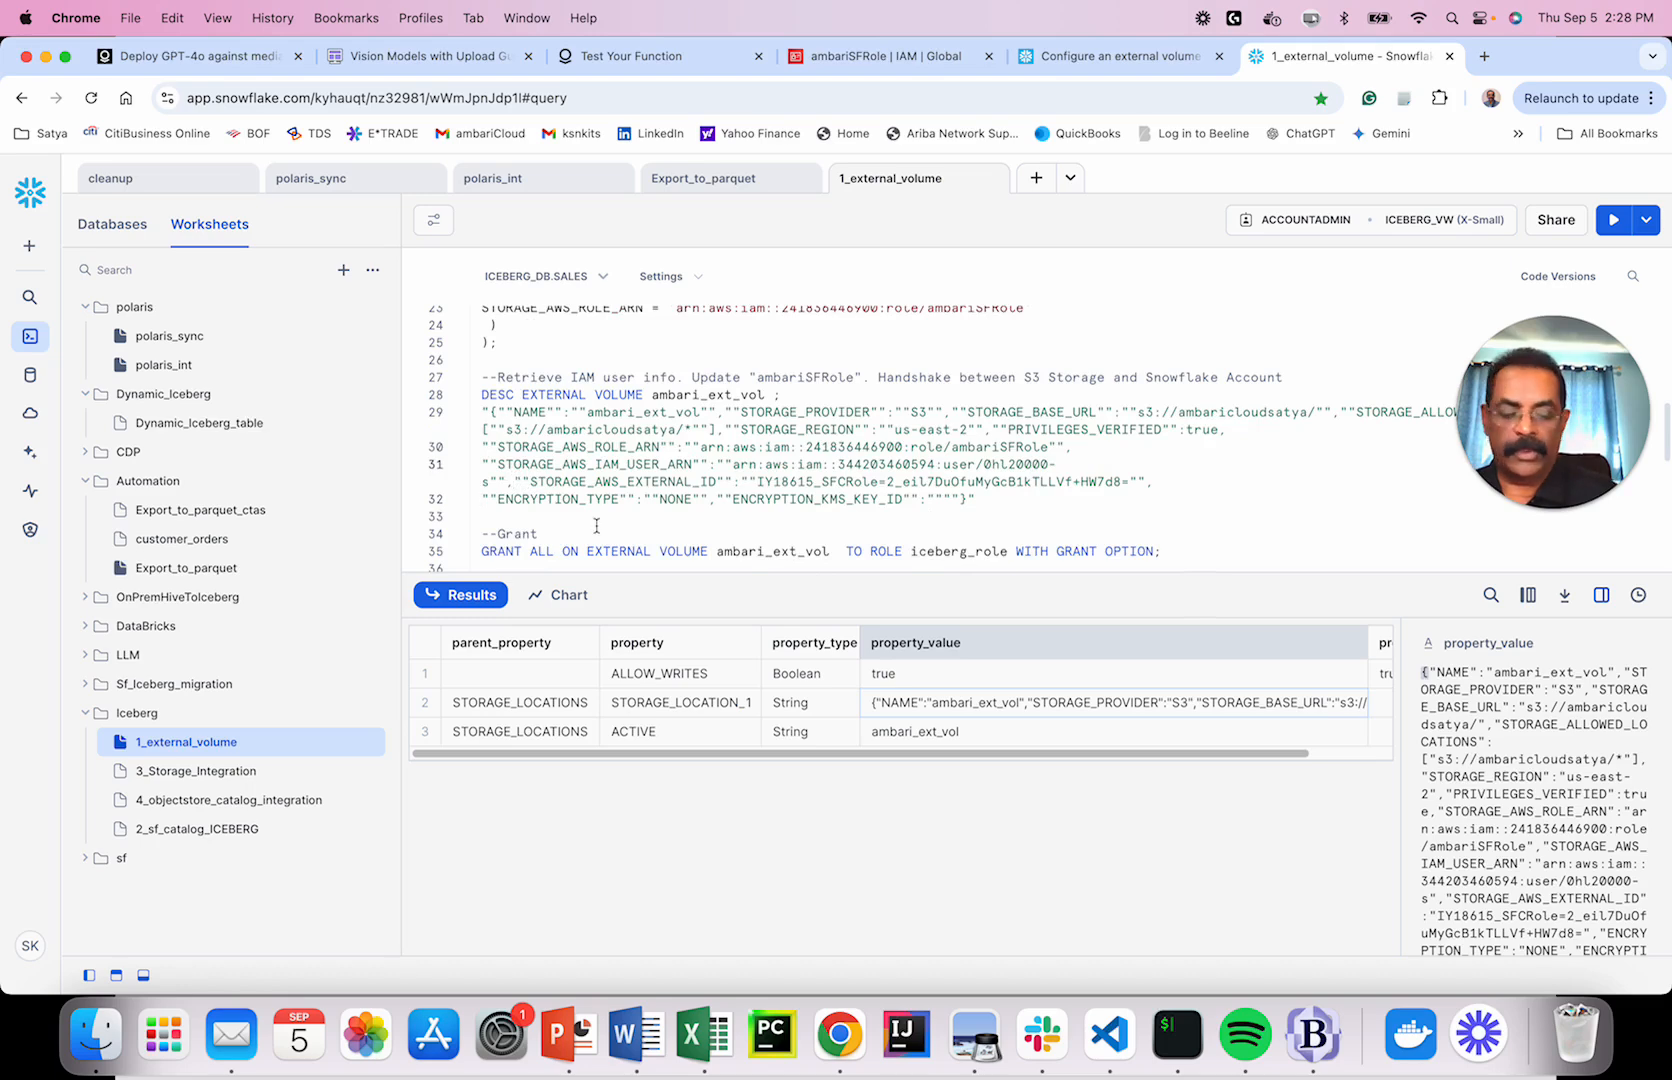
click(516, 481)
key(Return)
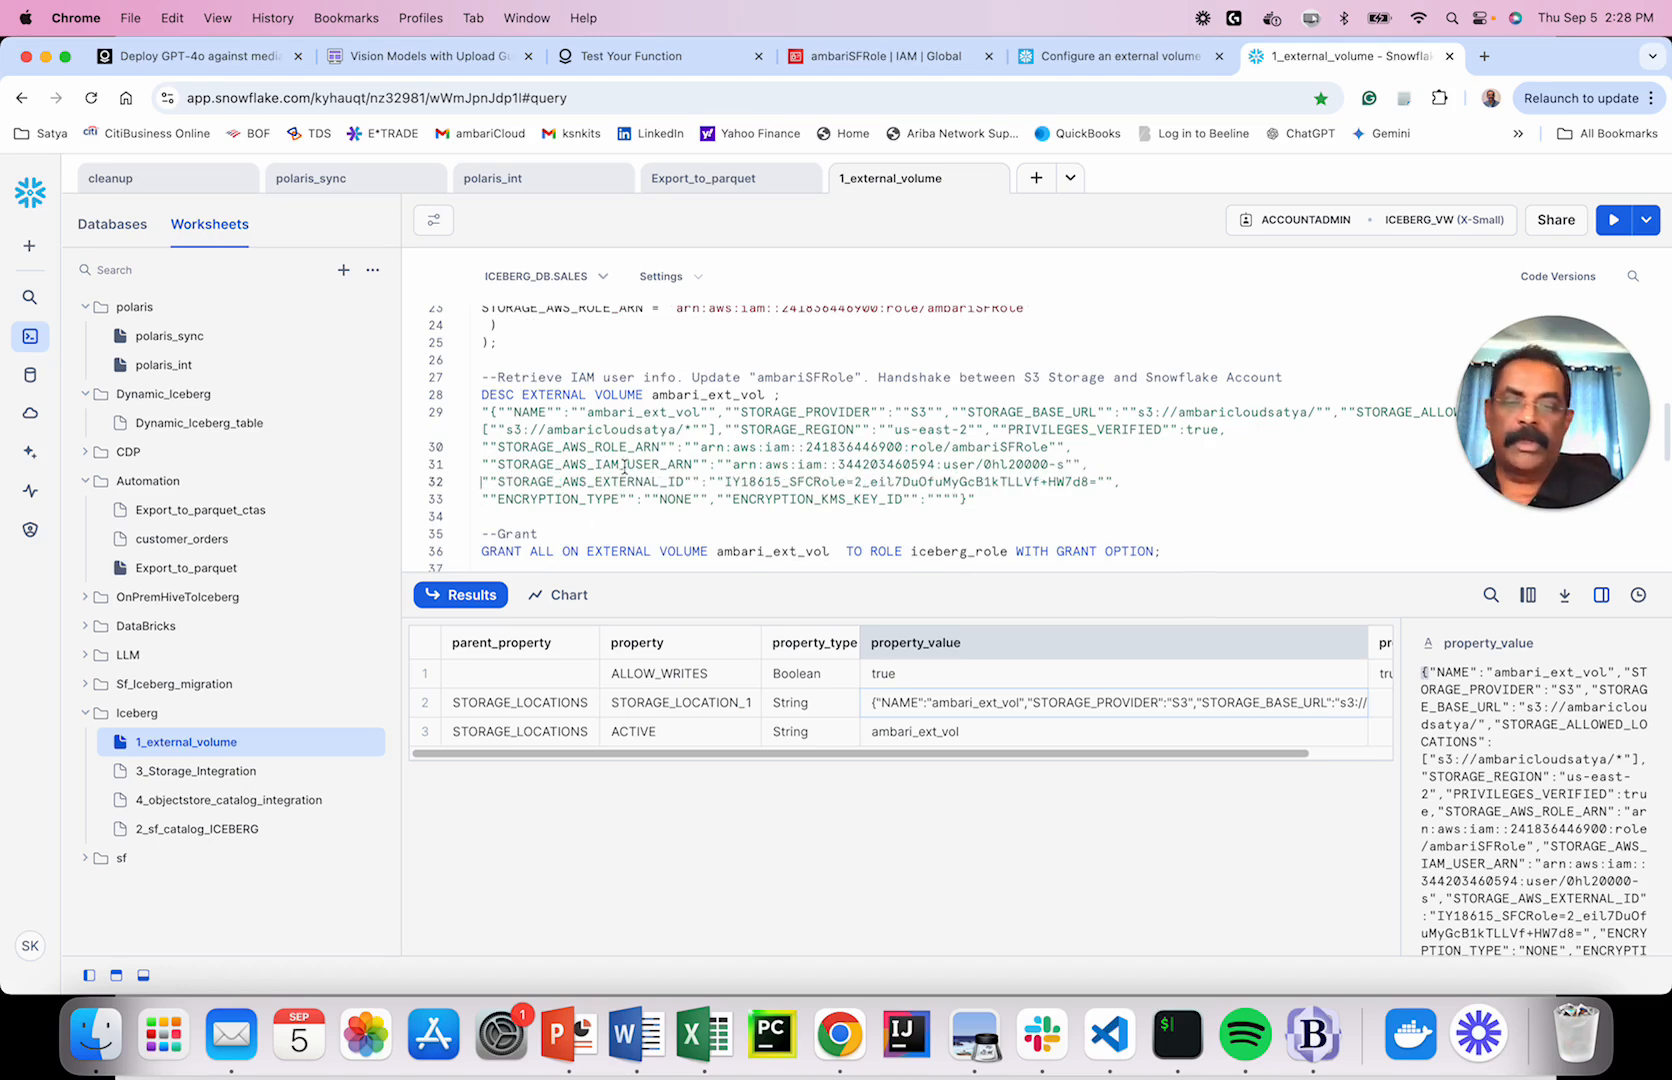
drag(733, 464, 1063, 464)
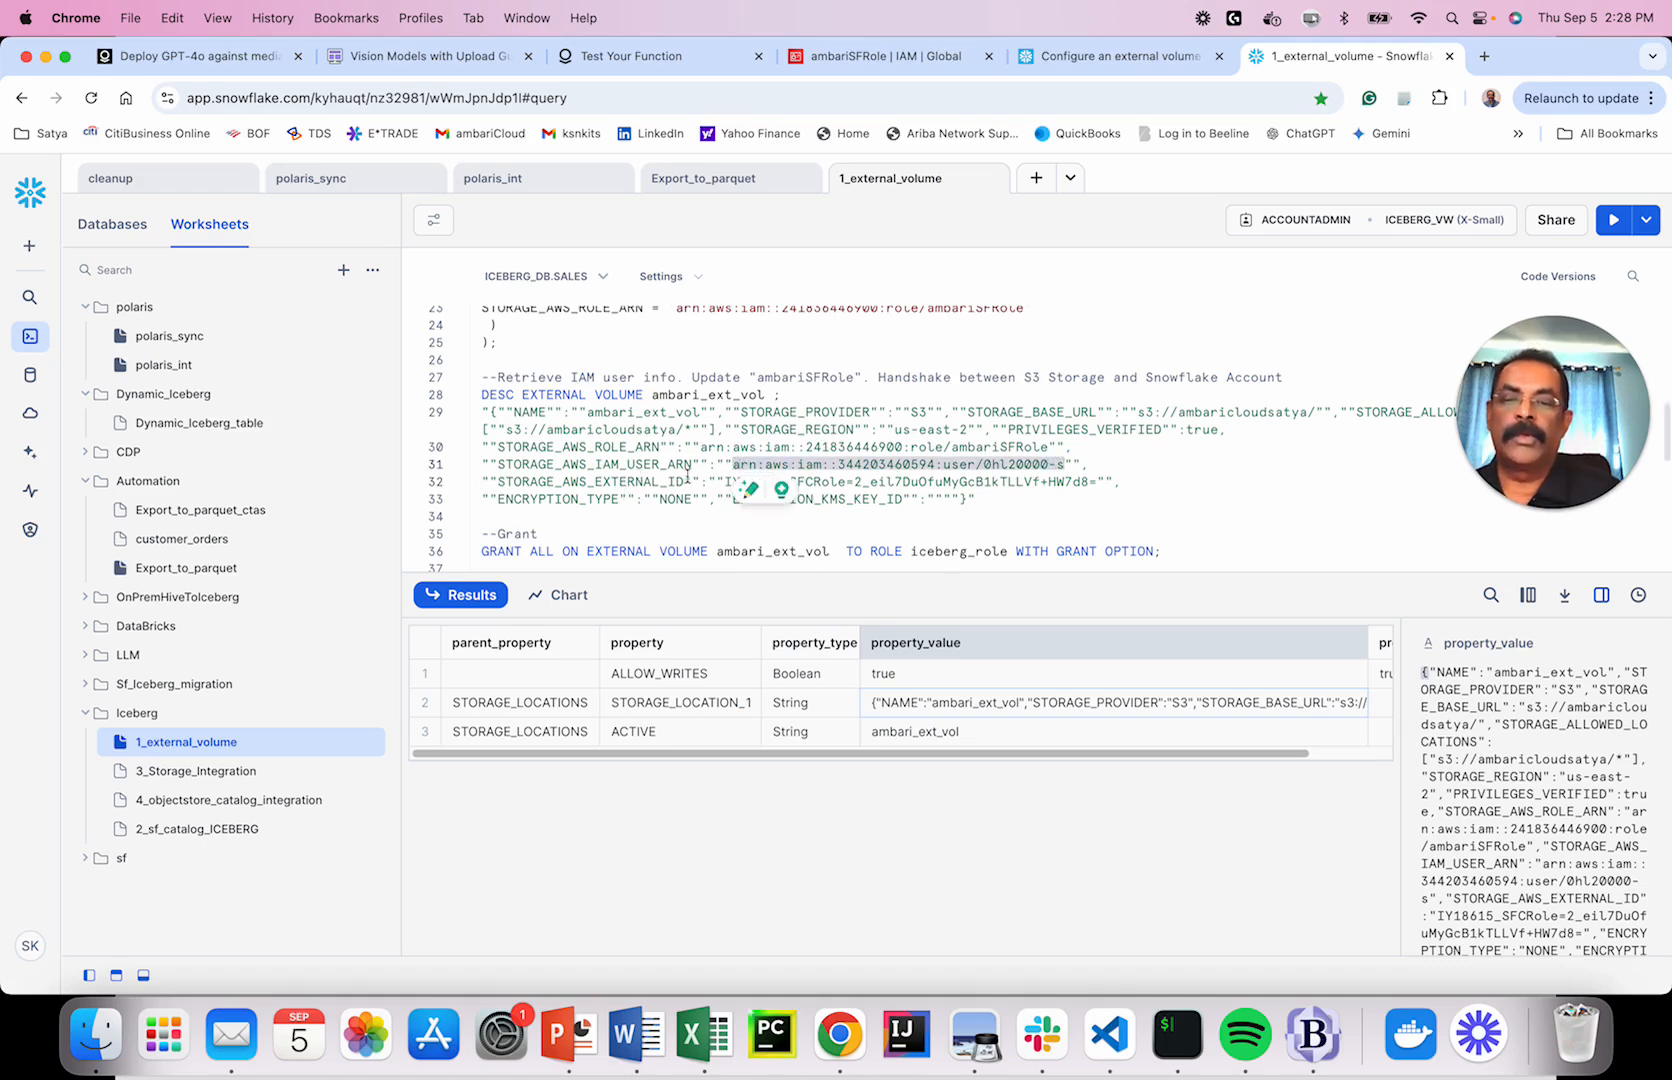
click(912, 60)
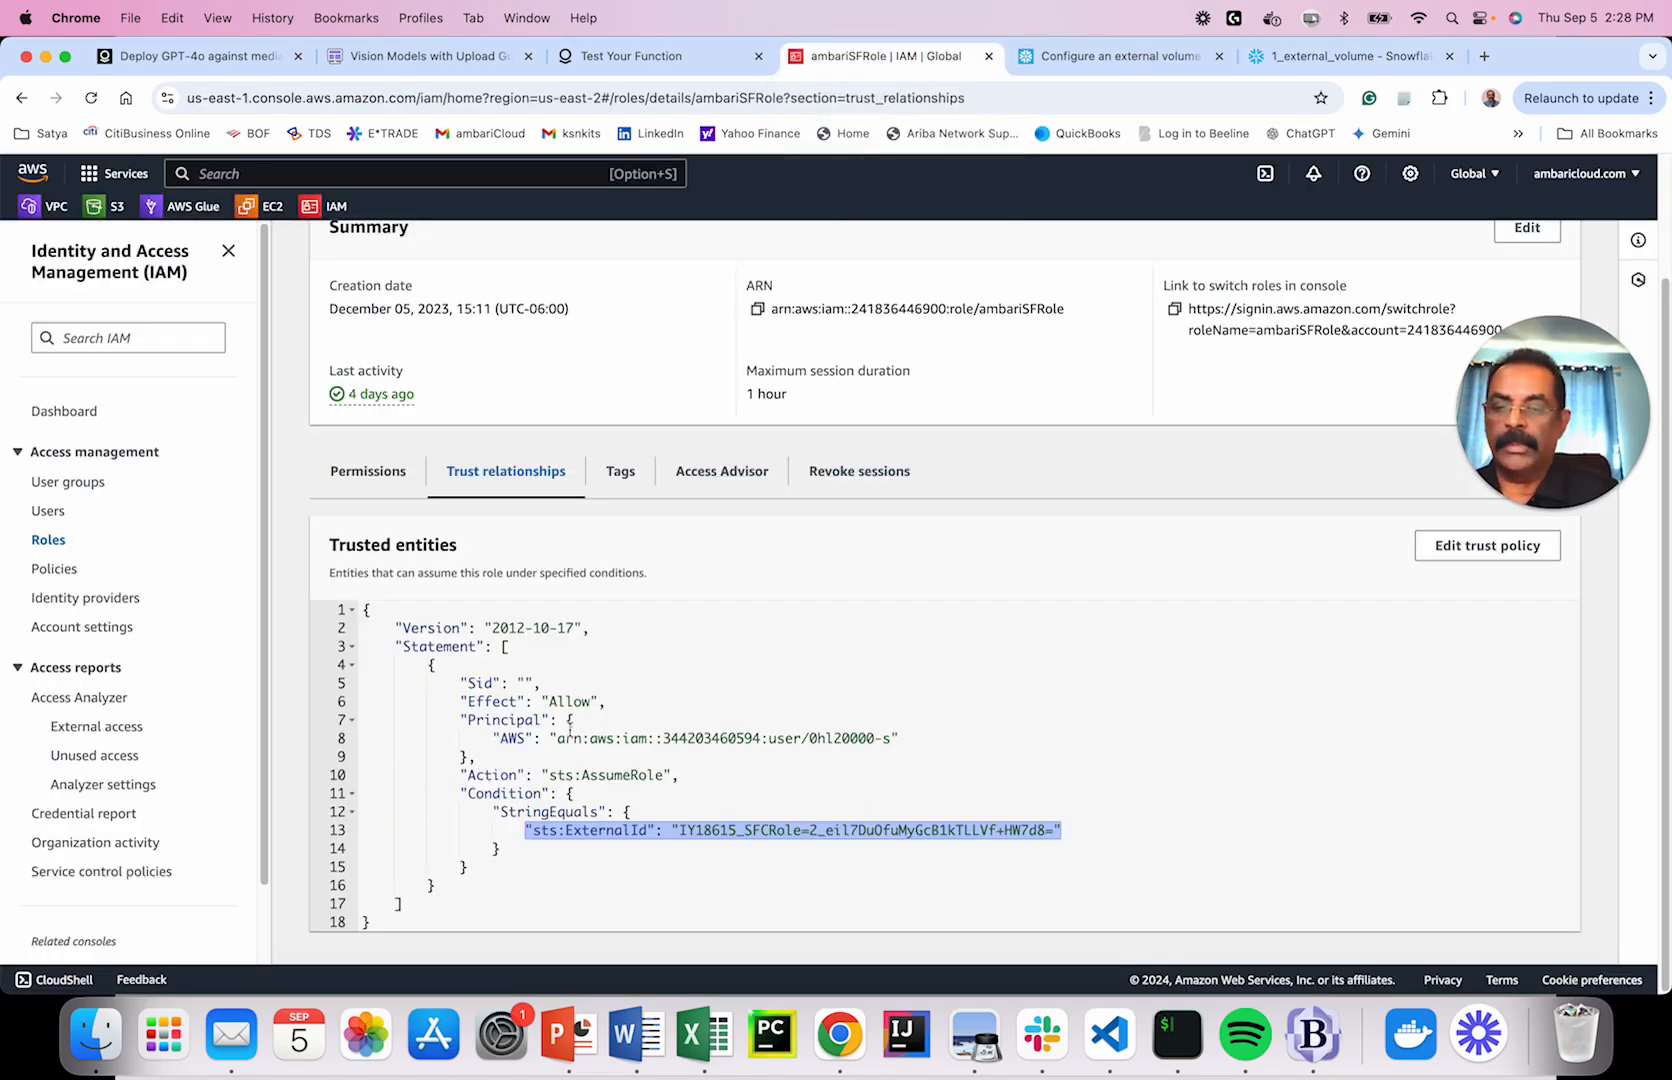
drag(557, 740, 895, 738)
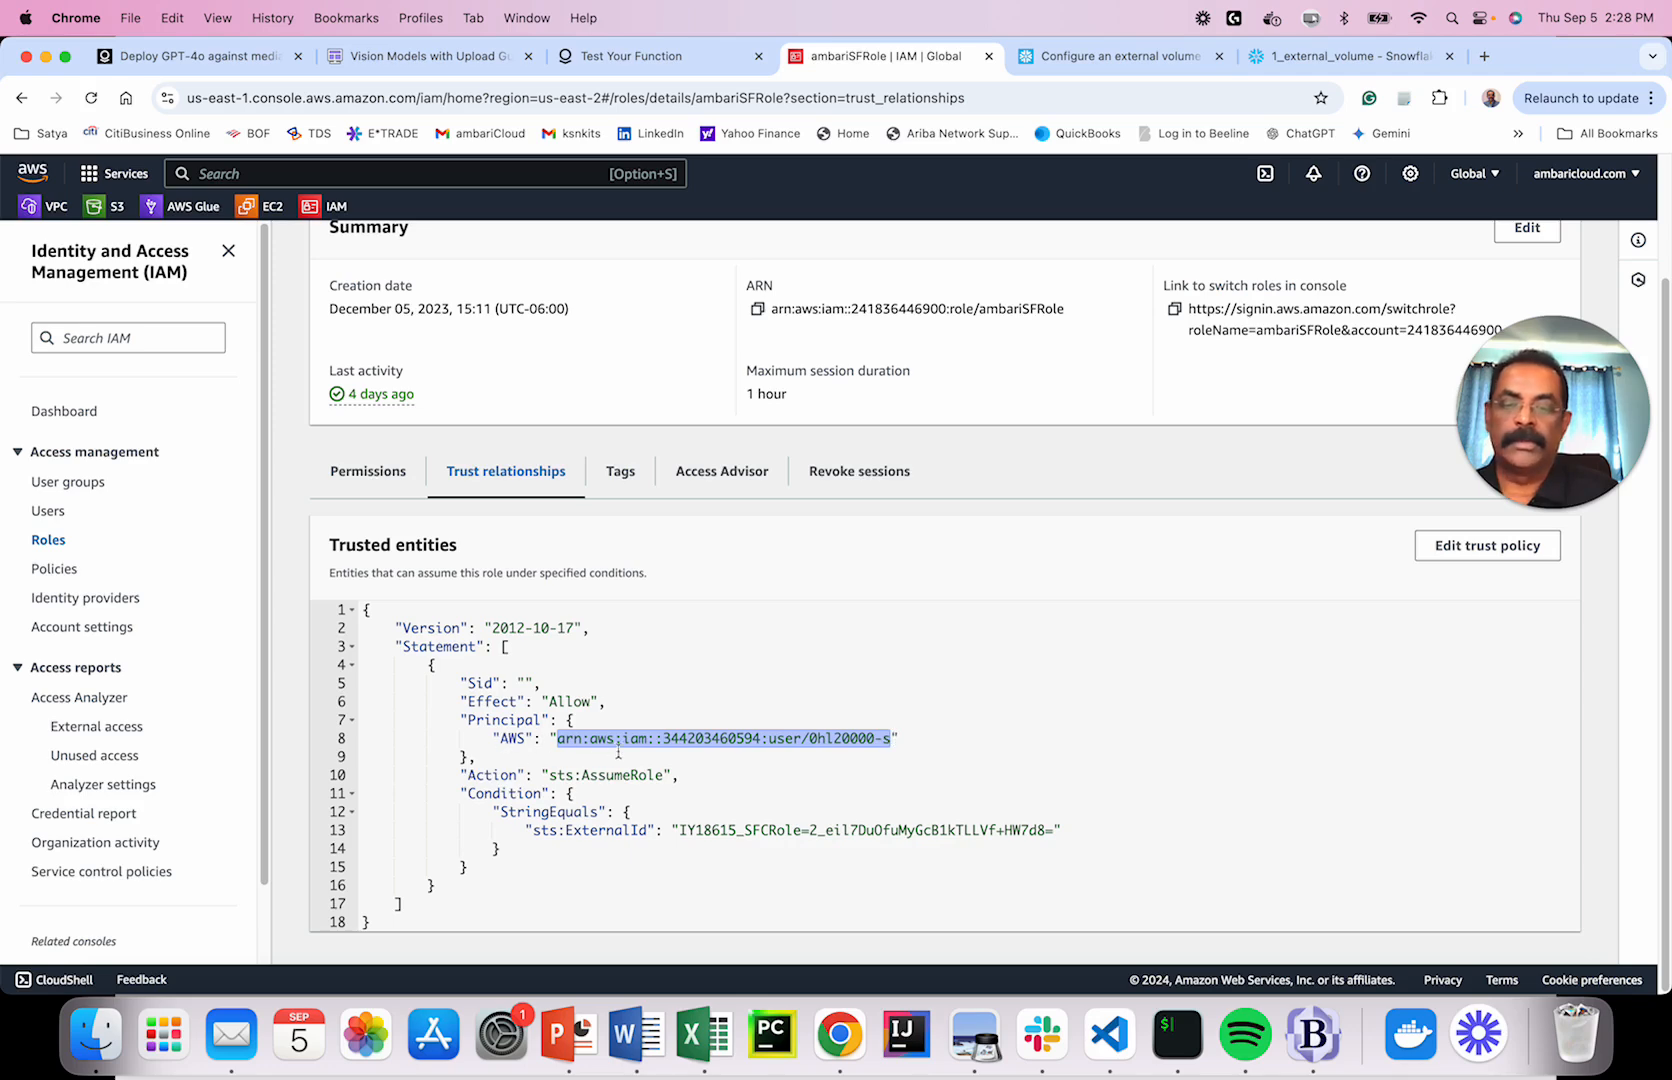
click(1345, 56)
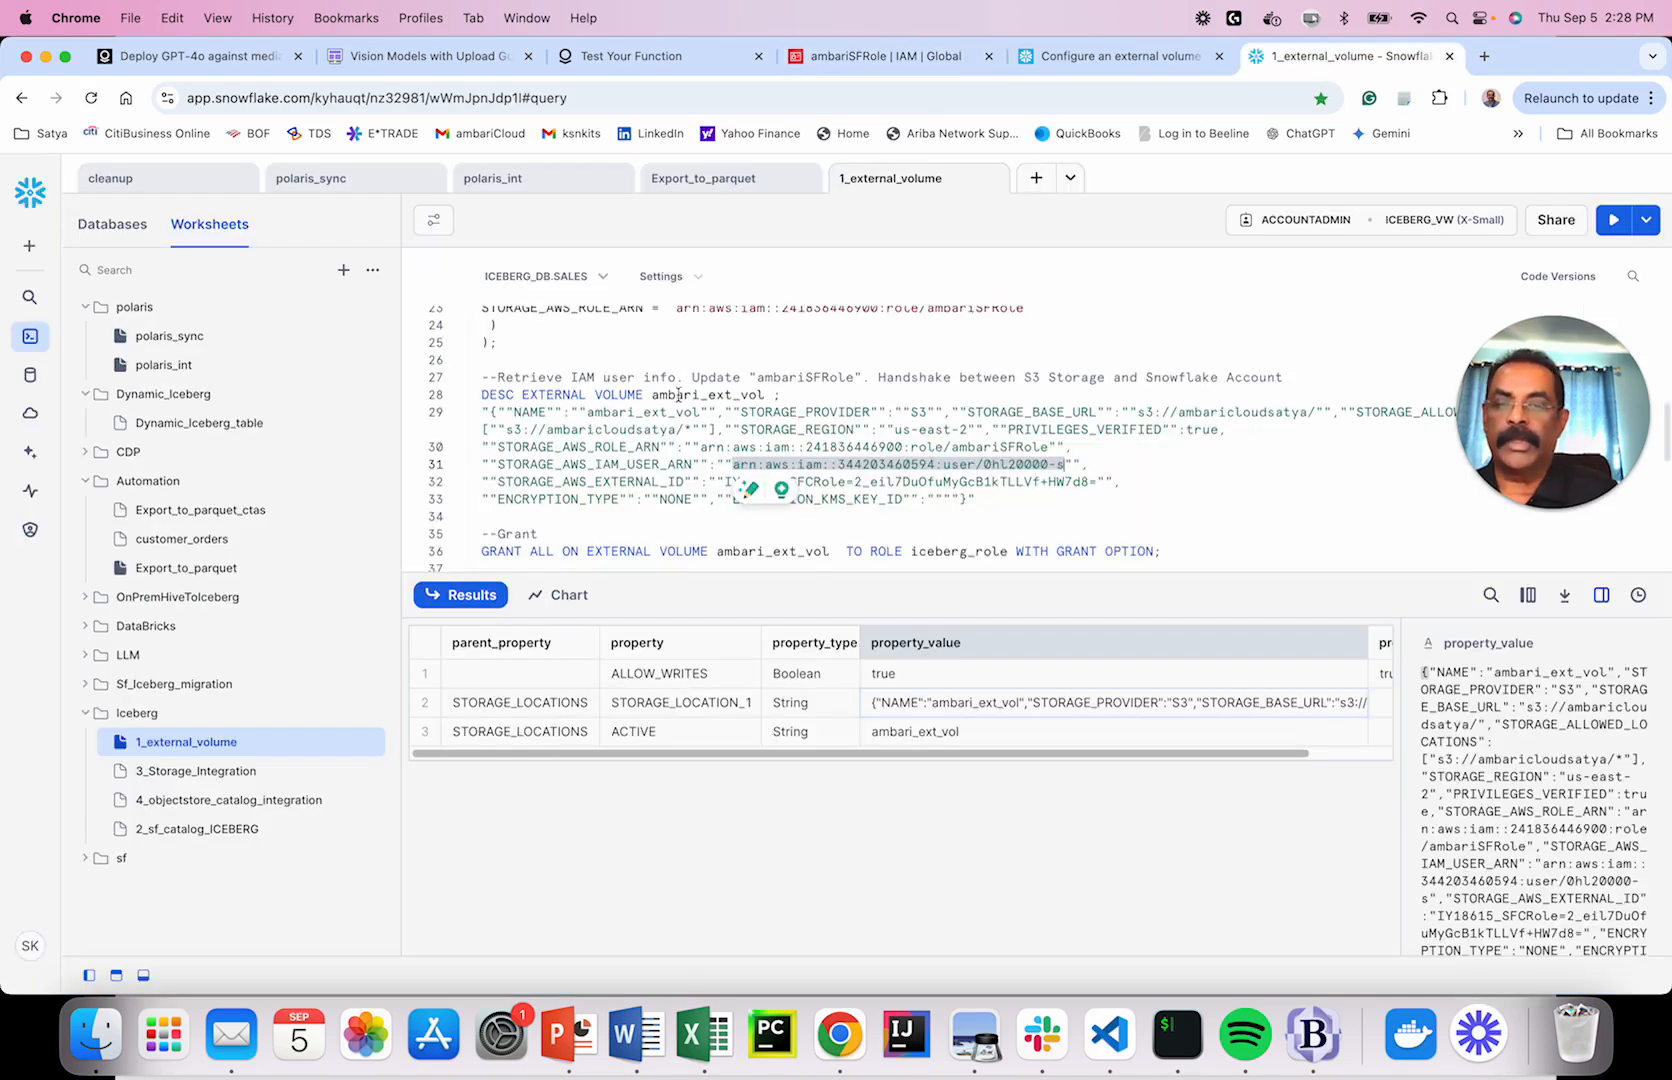
click(1112, 466)
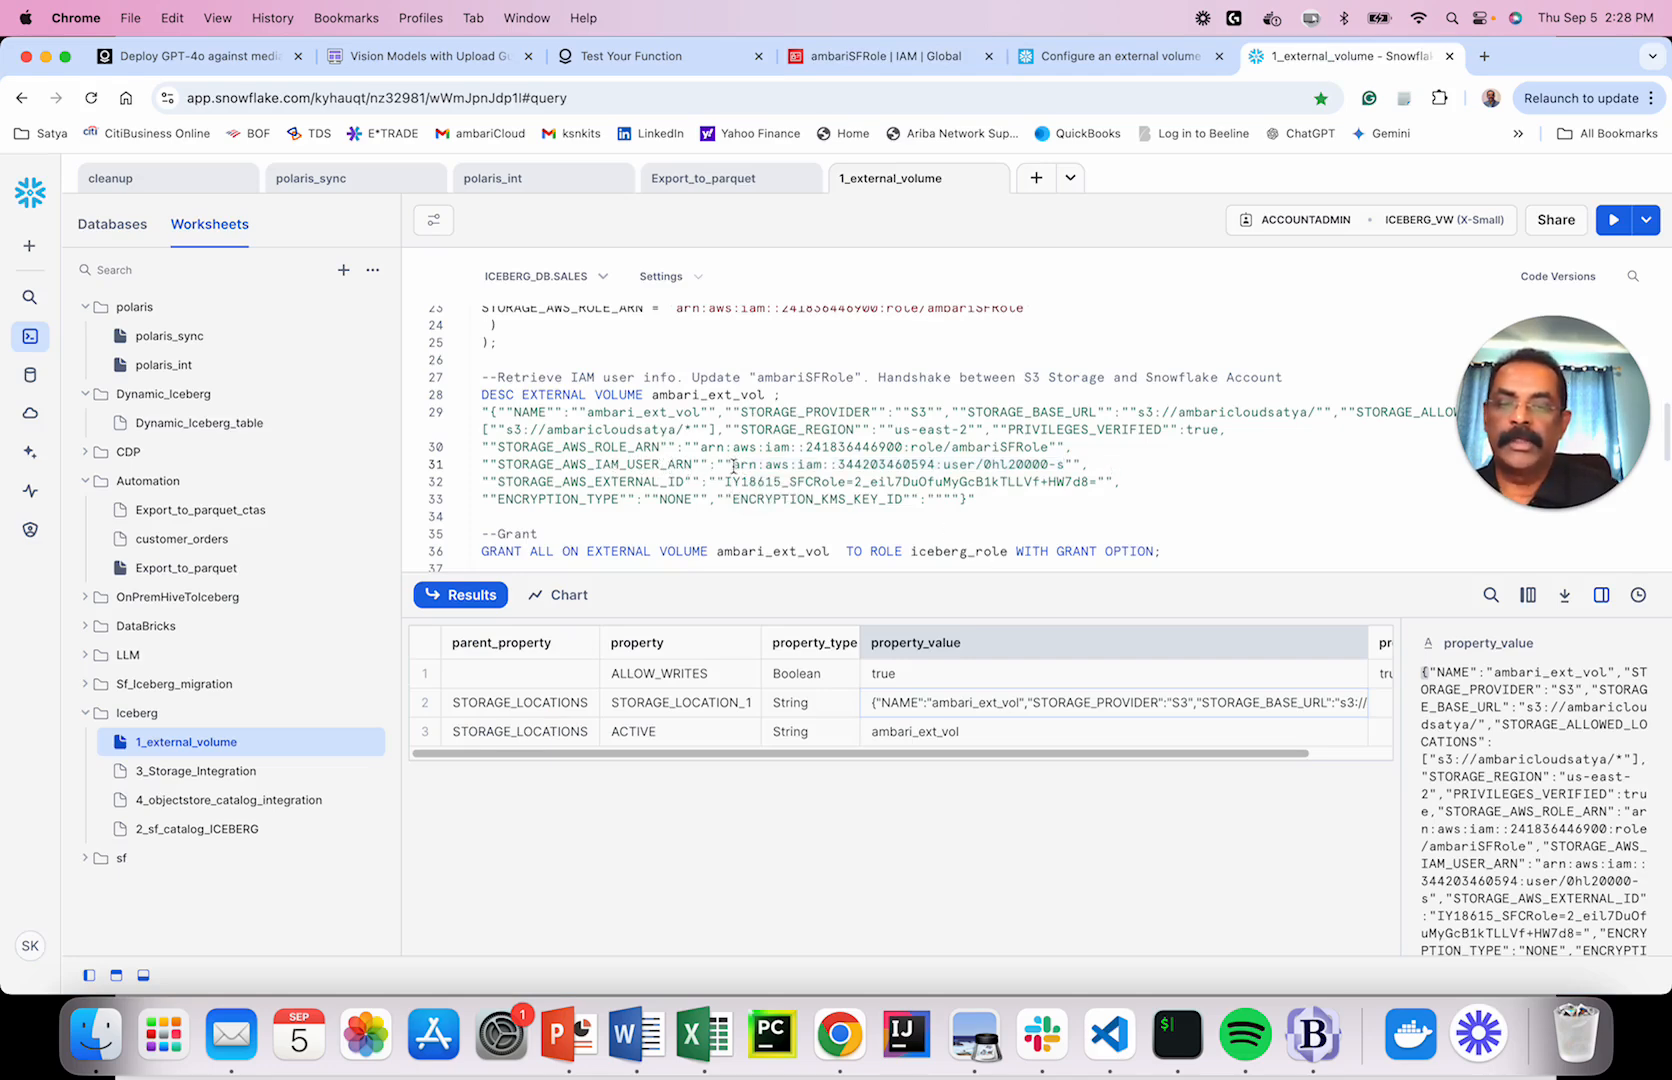
drag(733, 466, 1068, 465)
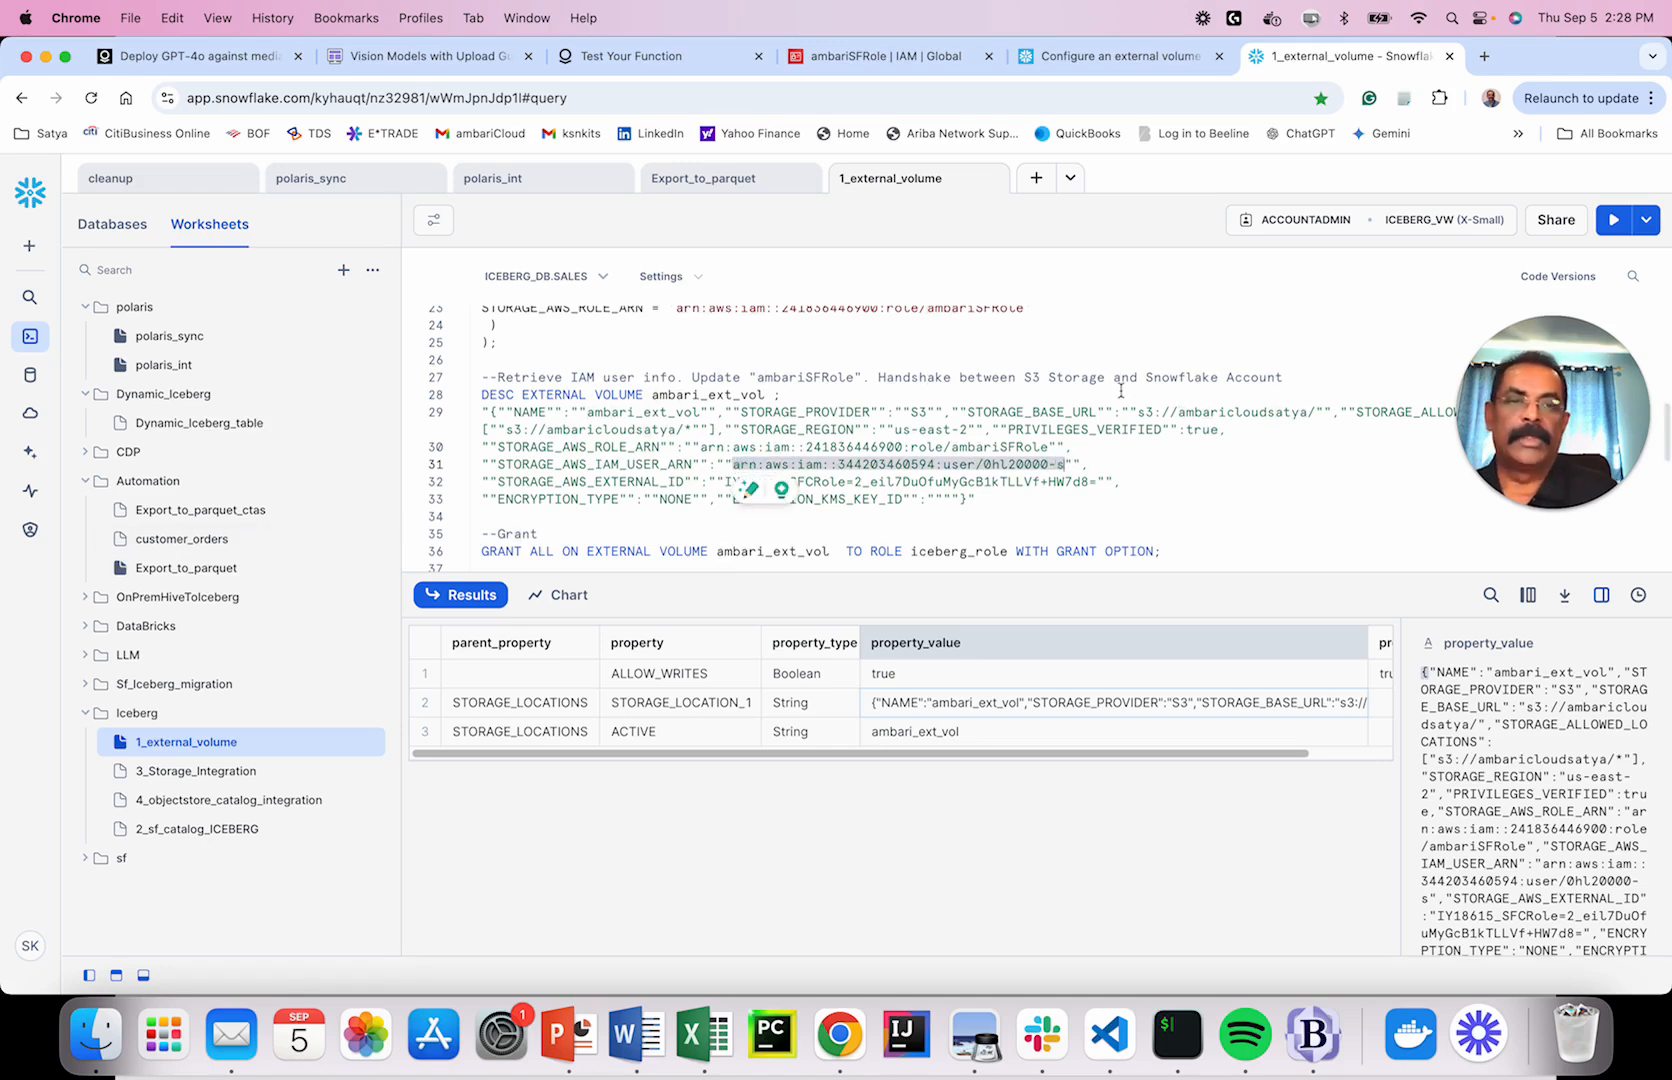
click(885, 56)
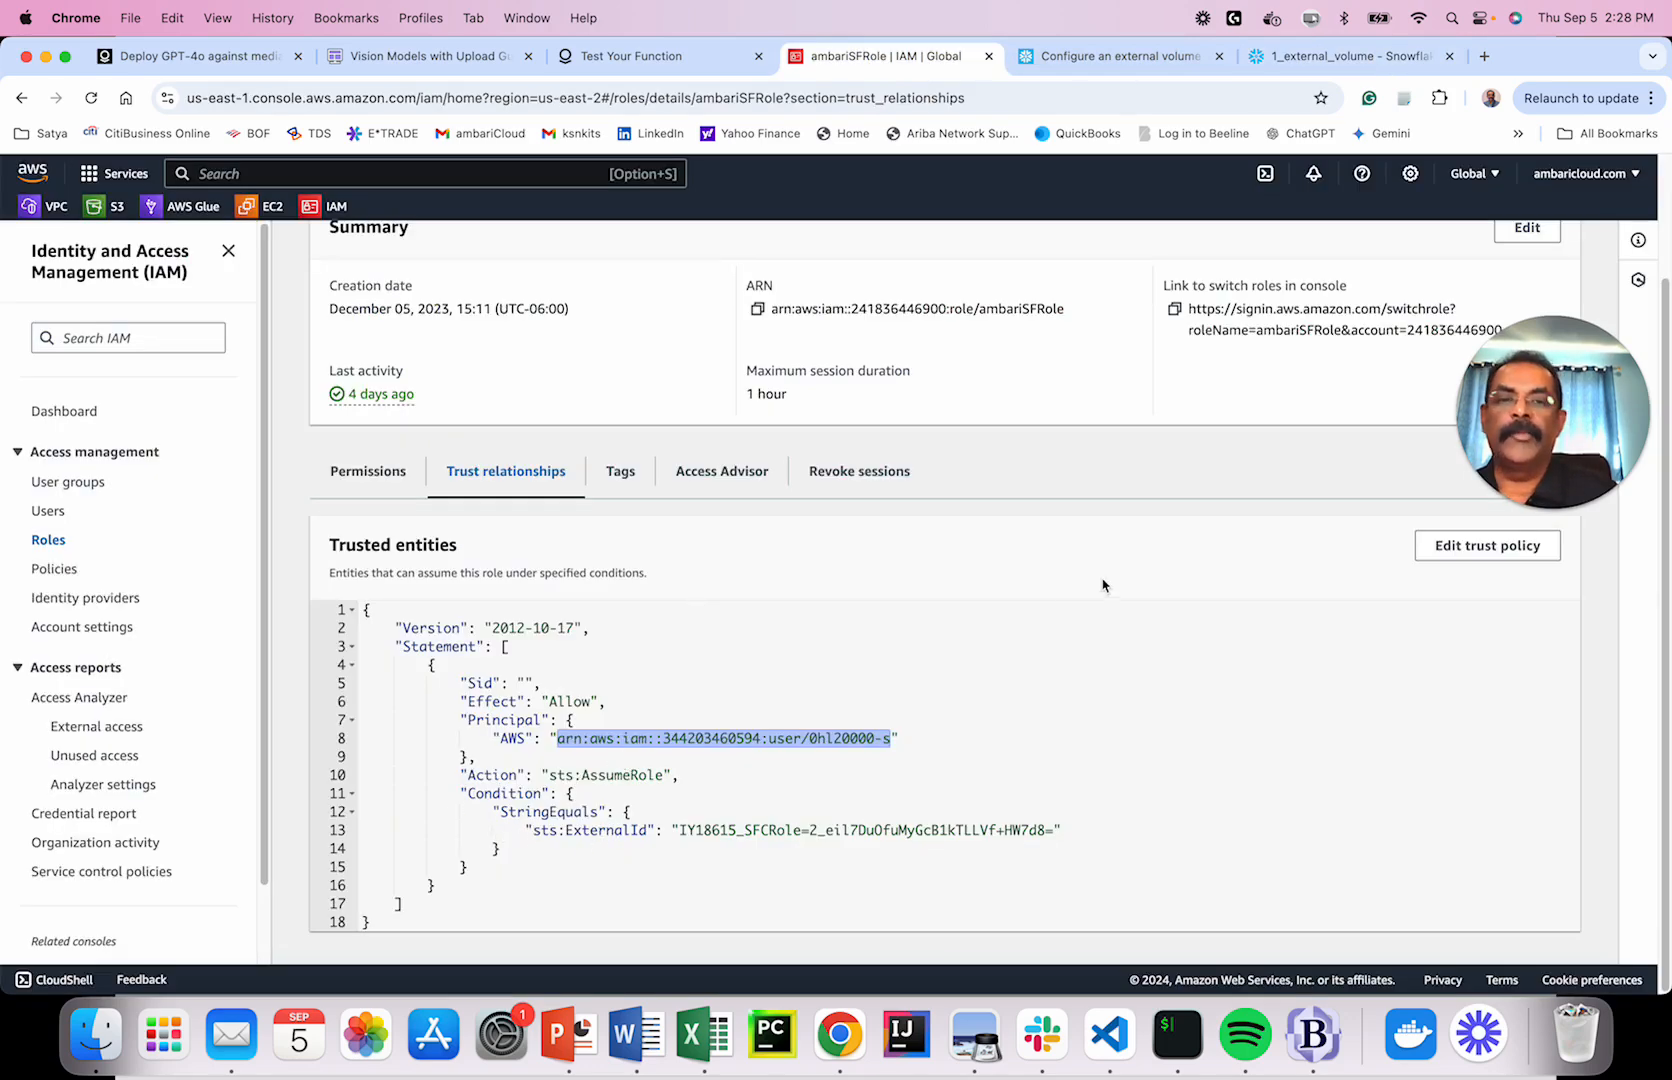
click(1300, 56)
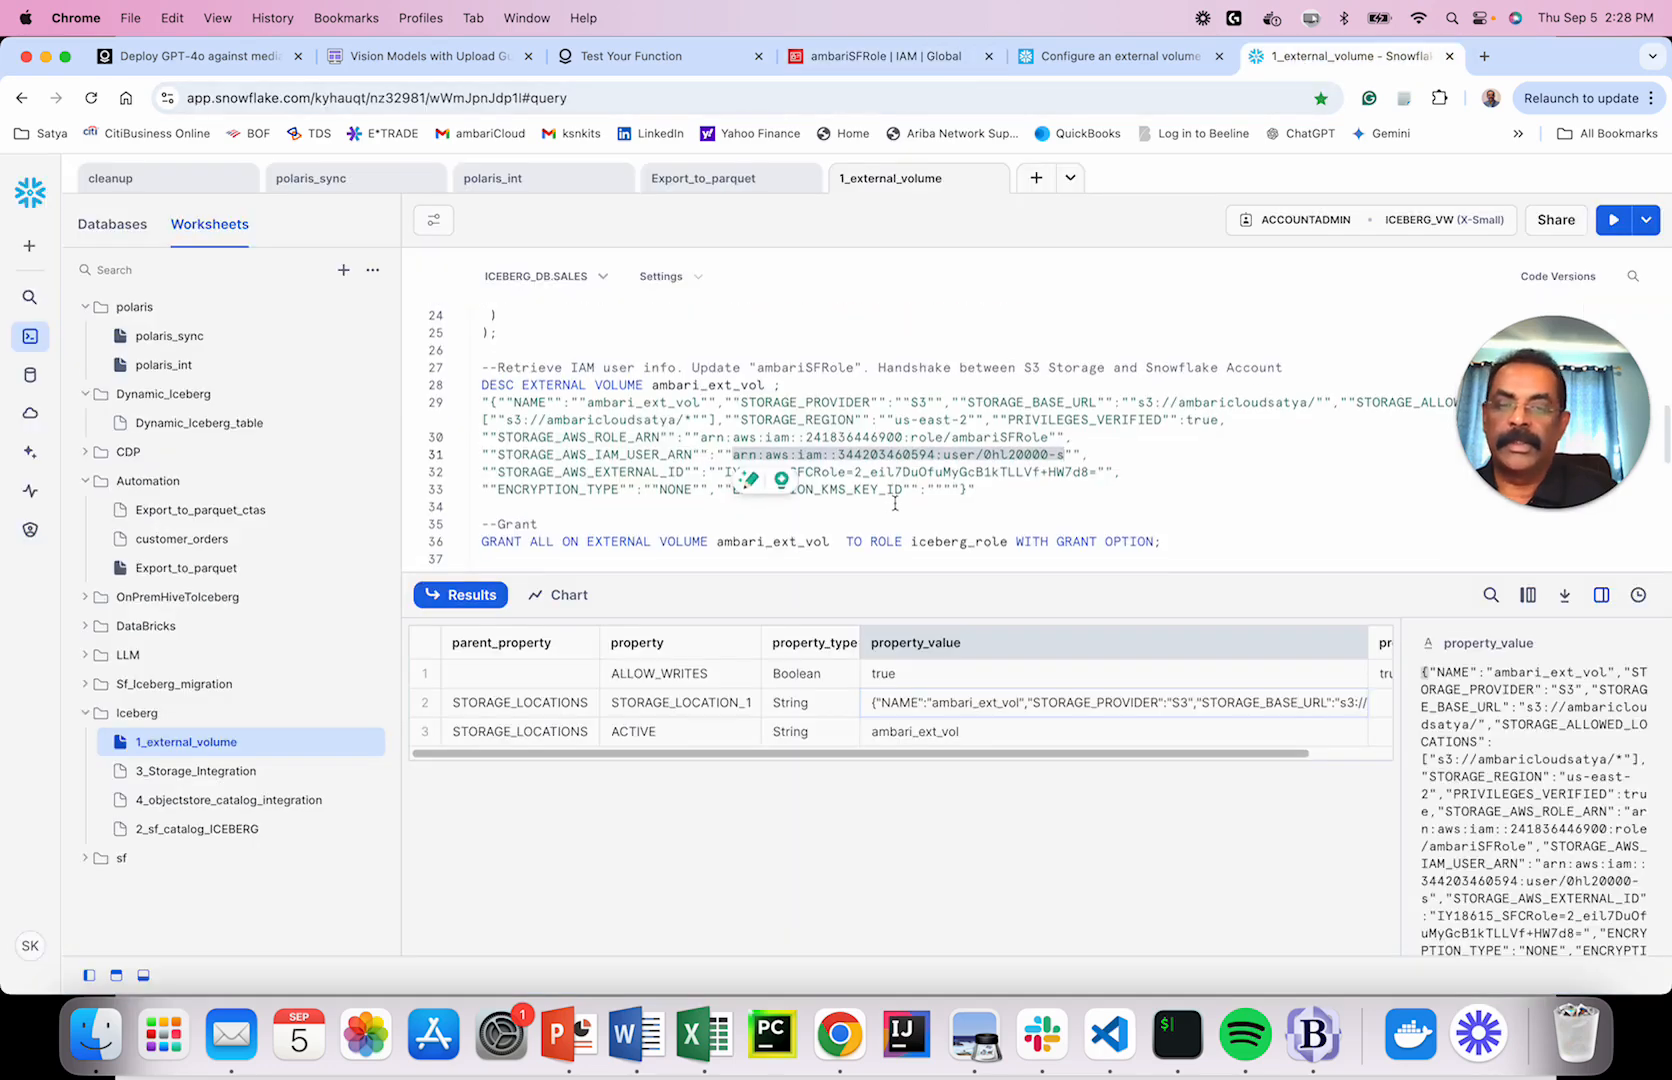
Highlight the IAM user ARN on line 31 and the external ID on line 32.
click(736, 500)
drag(721, 470, 1097, 471)
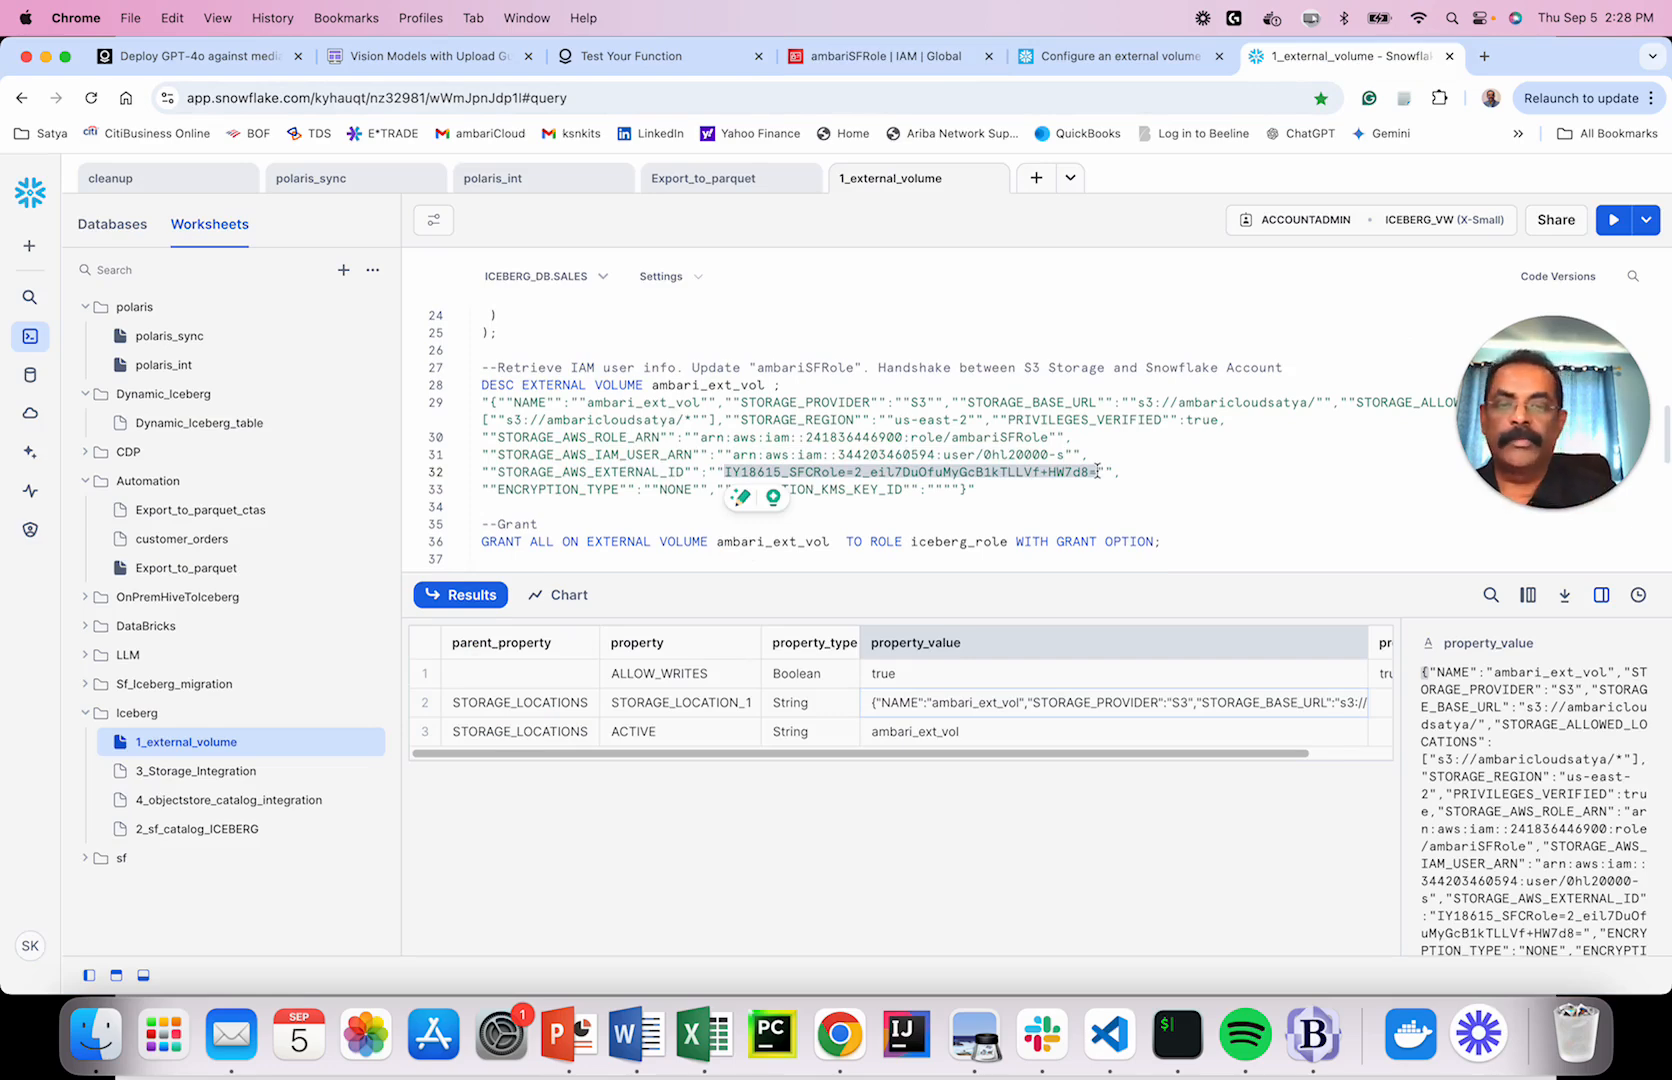
drag(736, 453, 1066, 460)
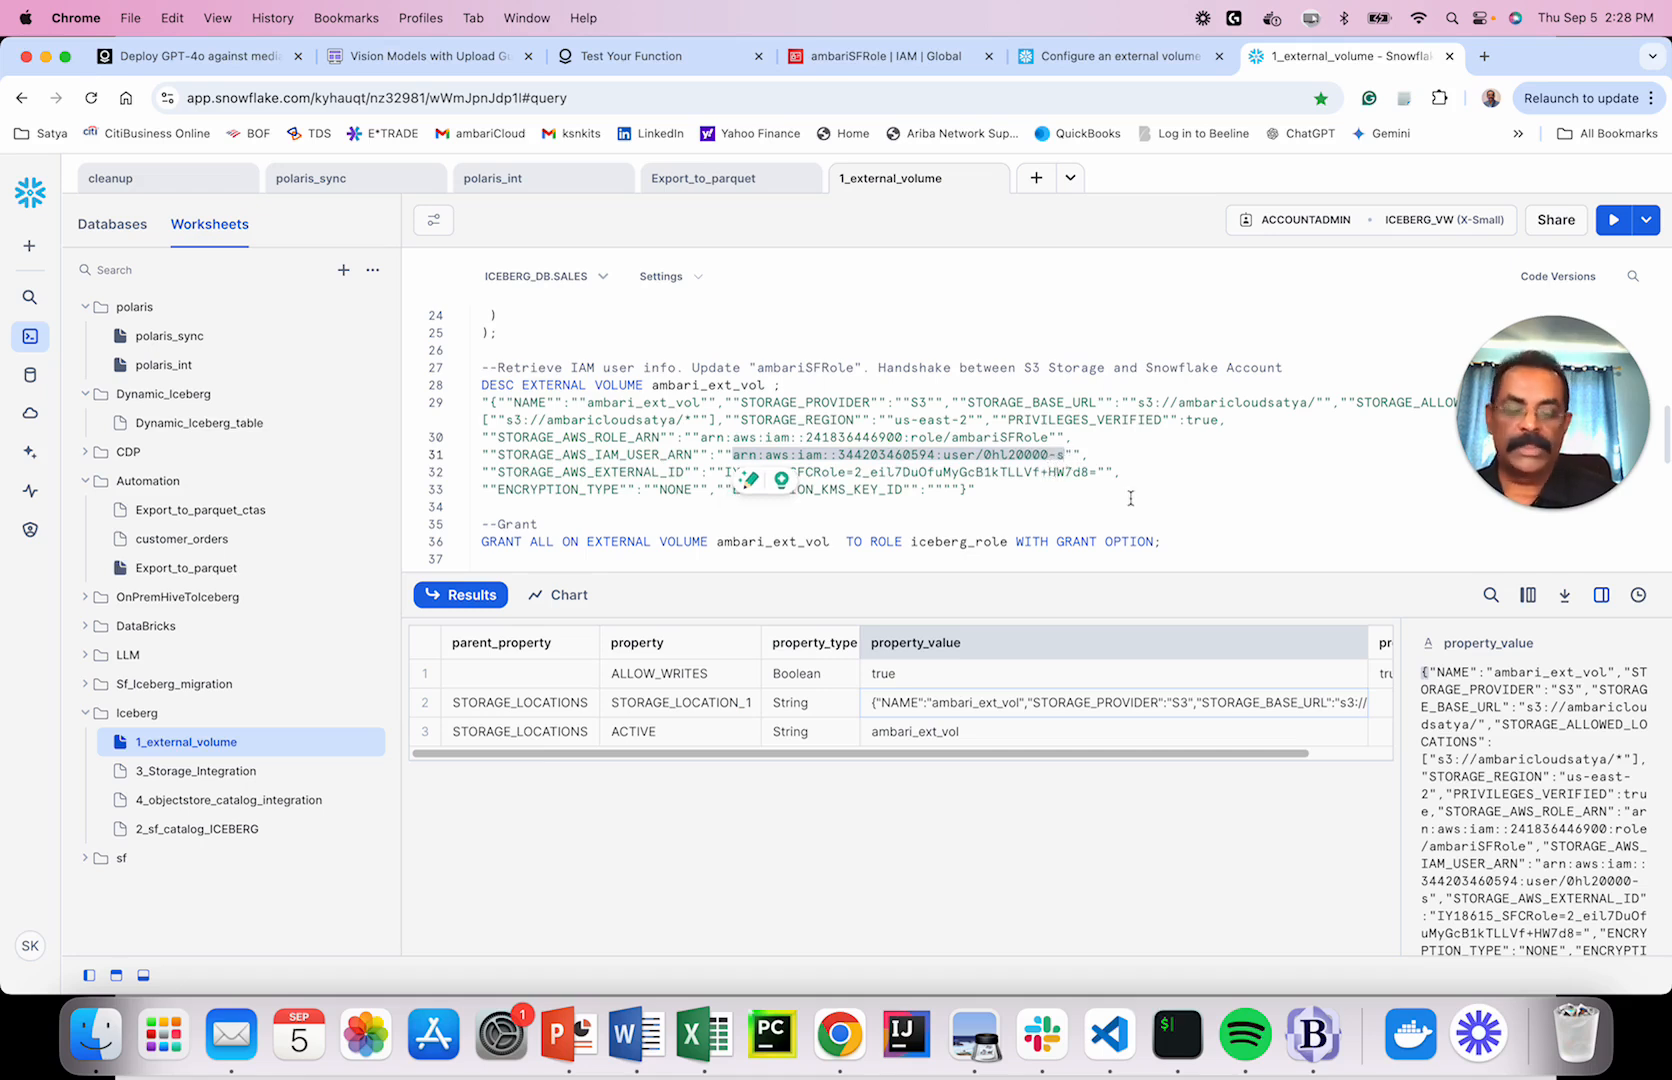
click(1013, 464)
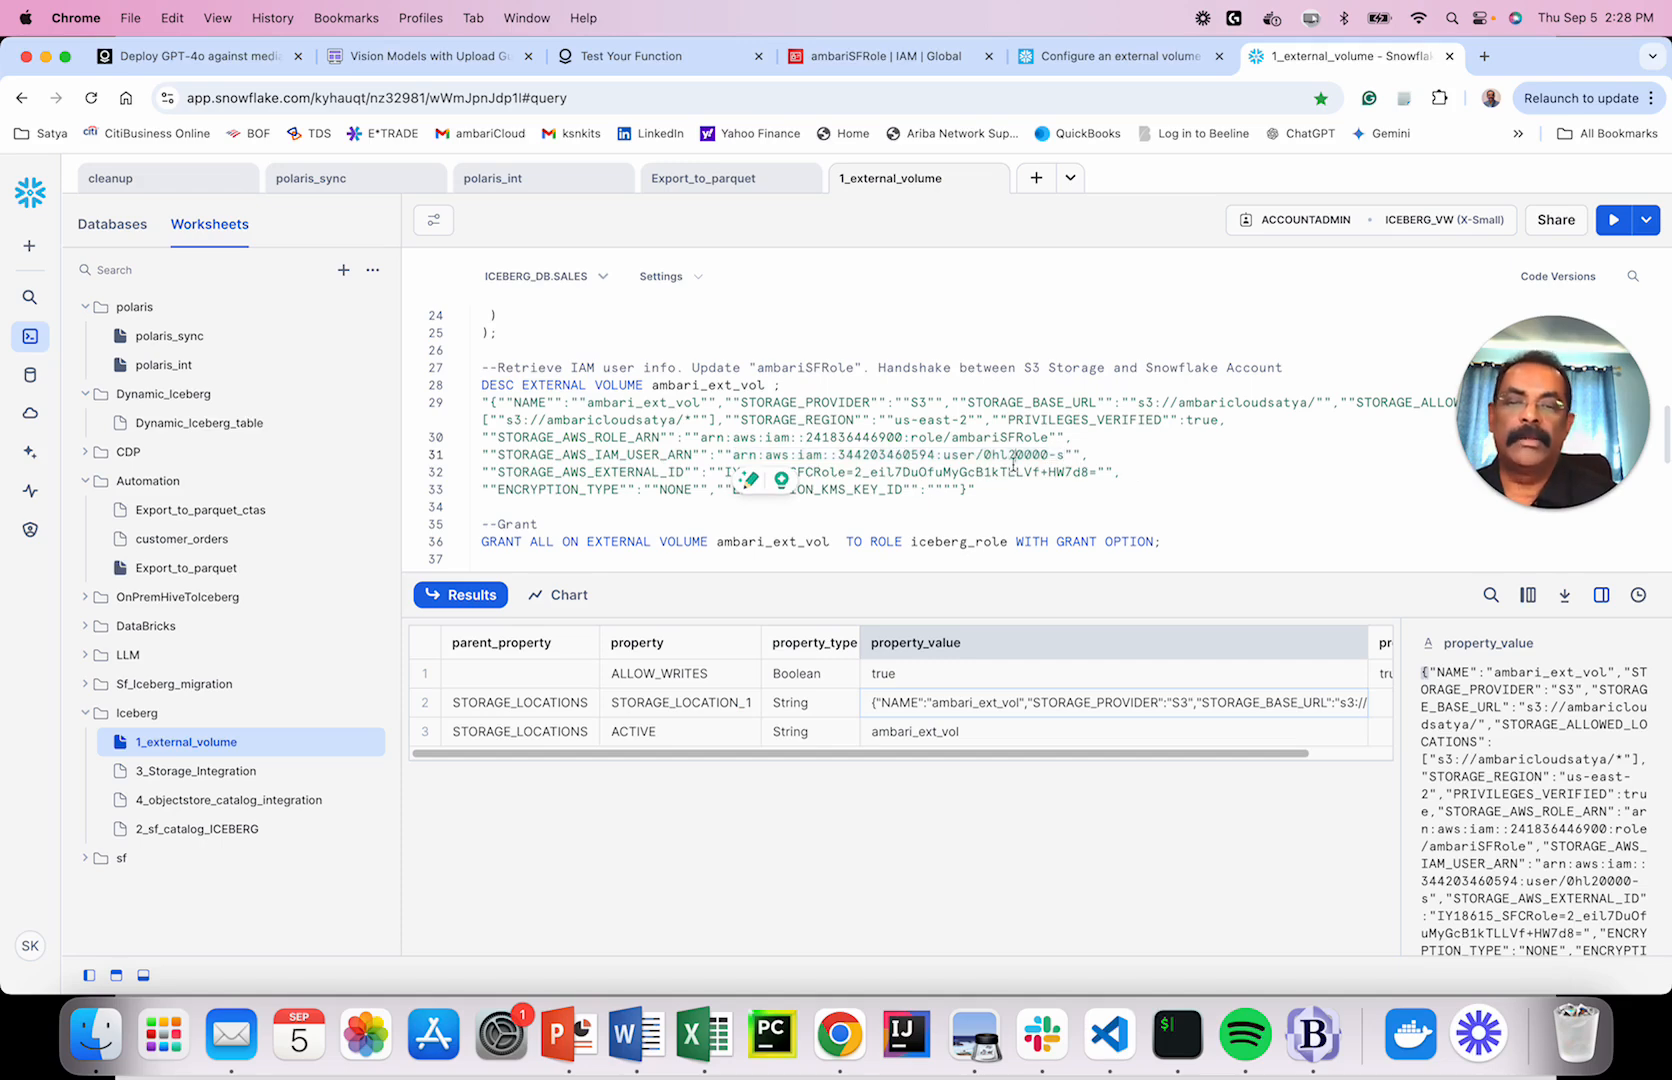
drag(733, 454, 1055, 456)
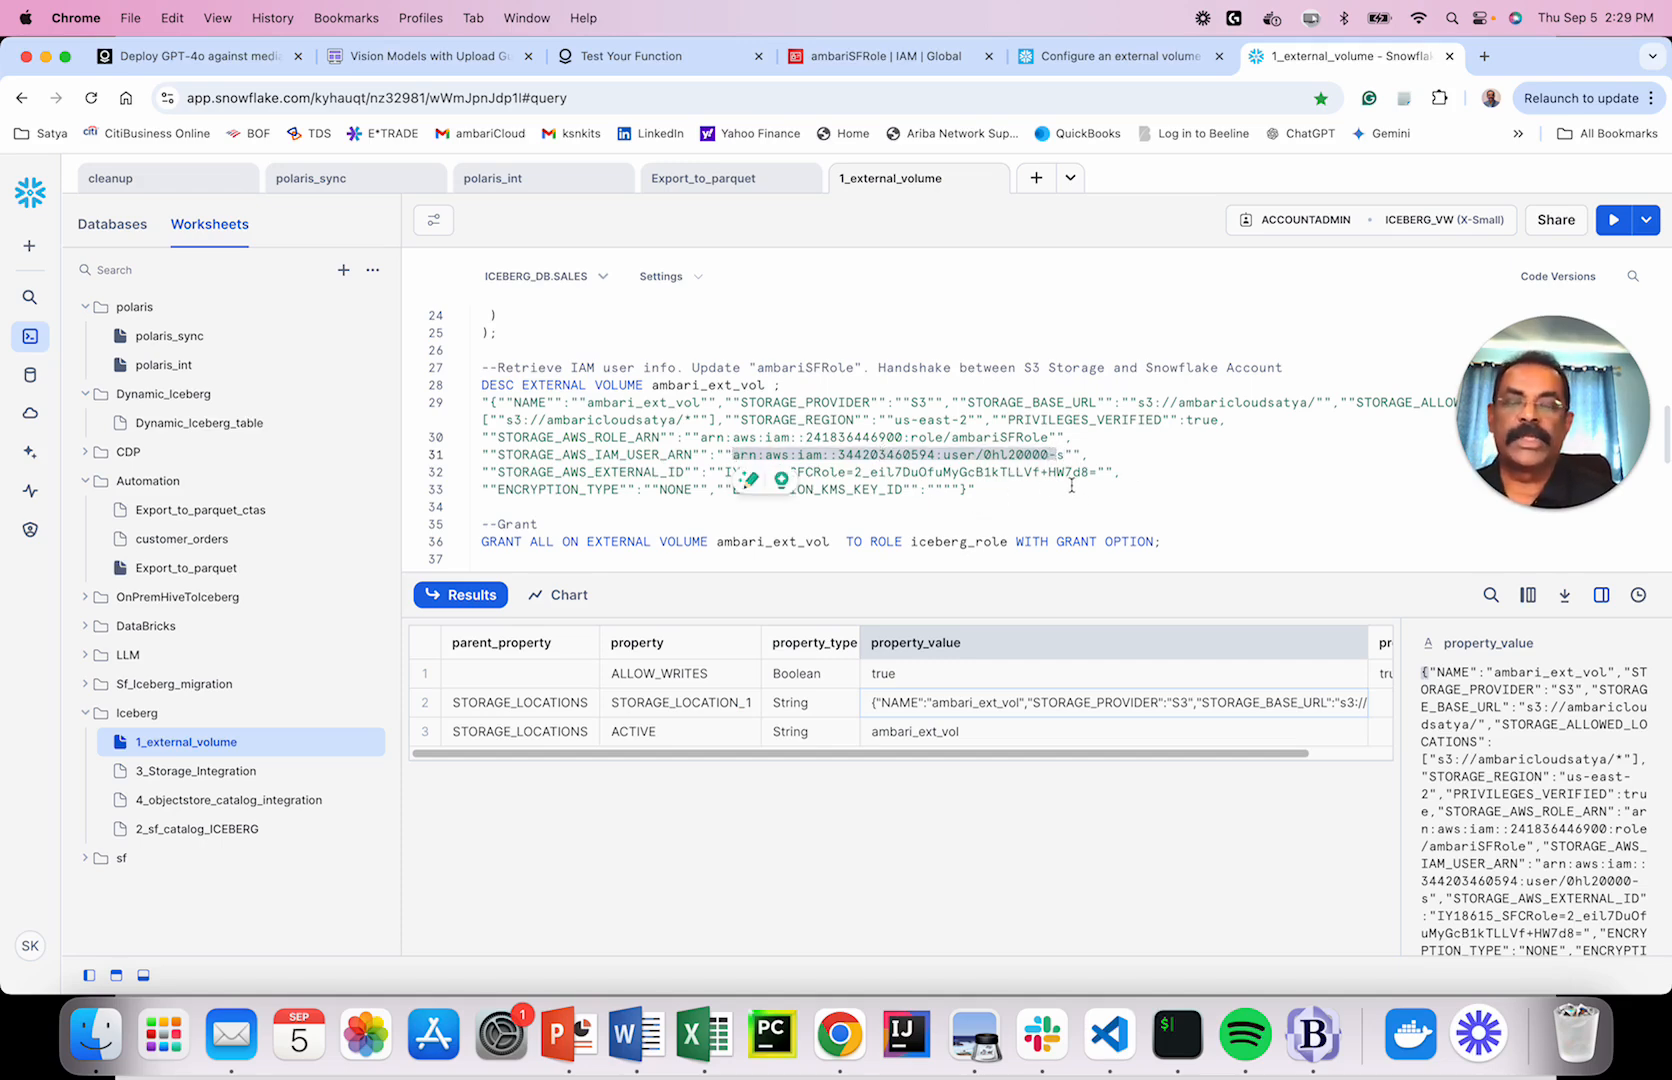
scroll(1072, 487, up, 2)
scroll(1070, 487, down, 4)
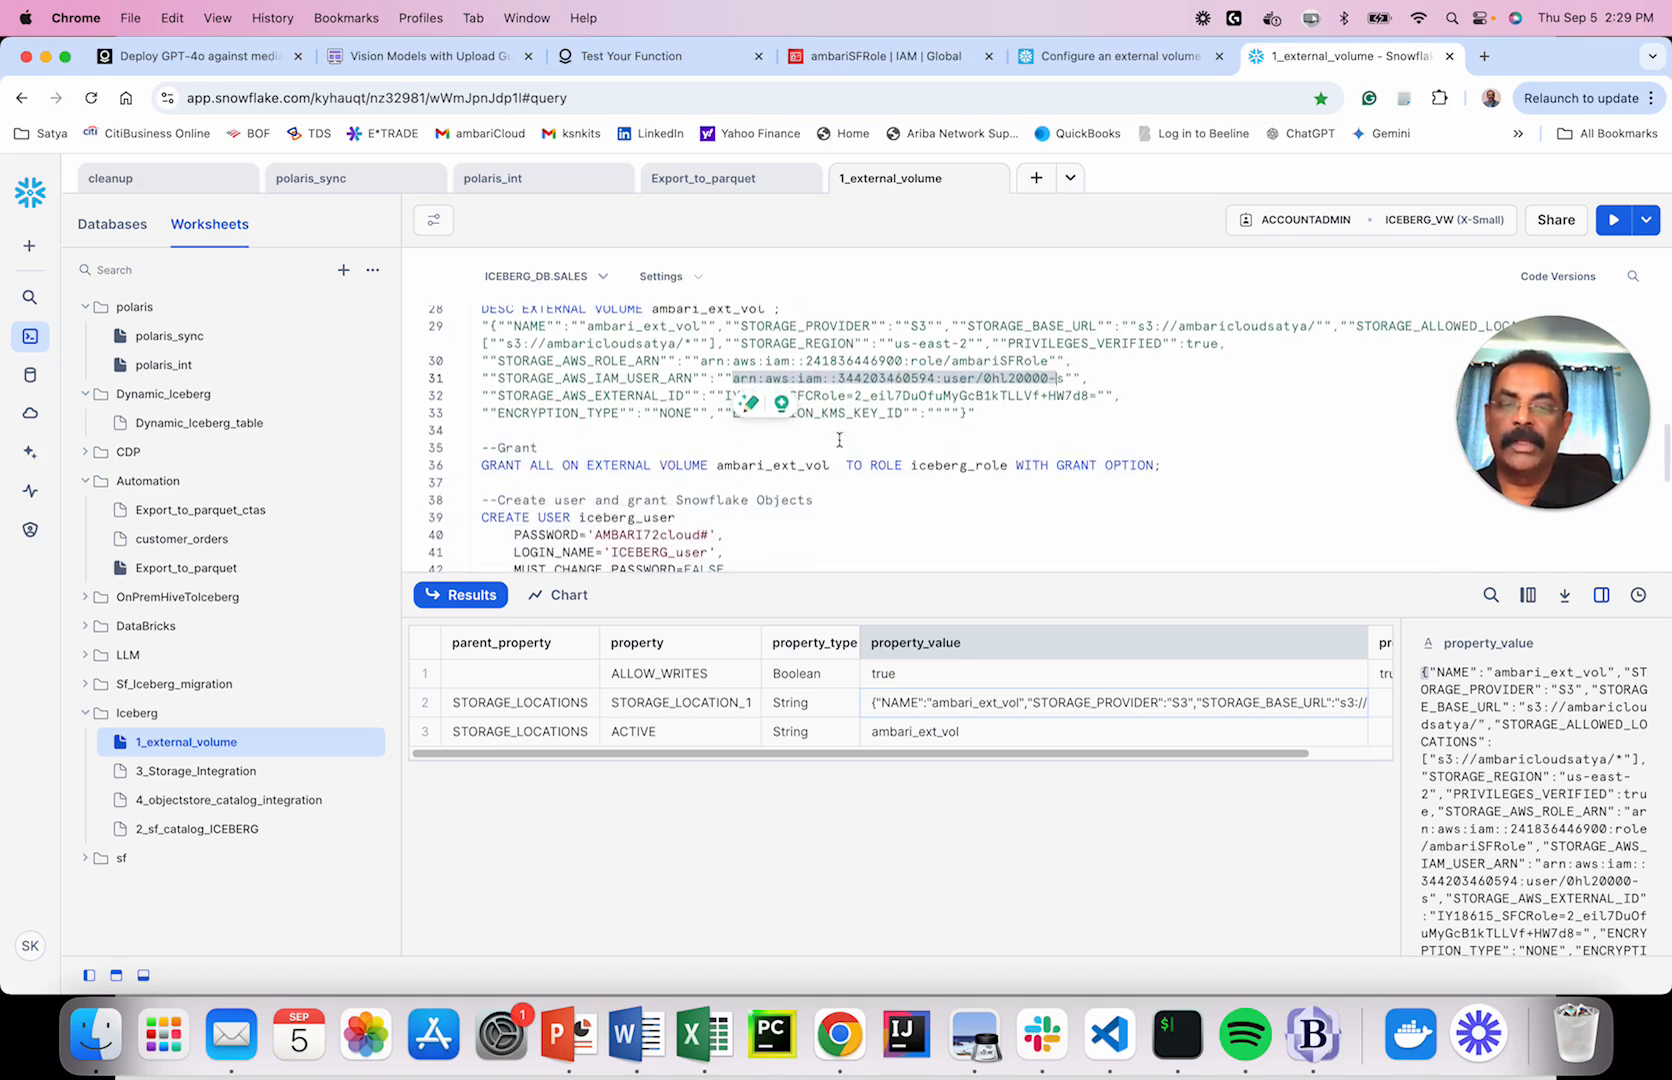
click(1091, 395)
drag(1099, 395, 727, 395)
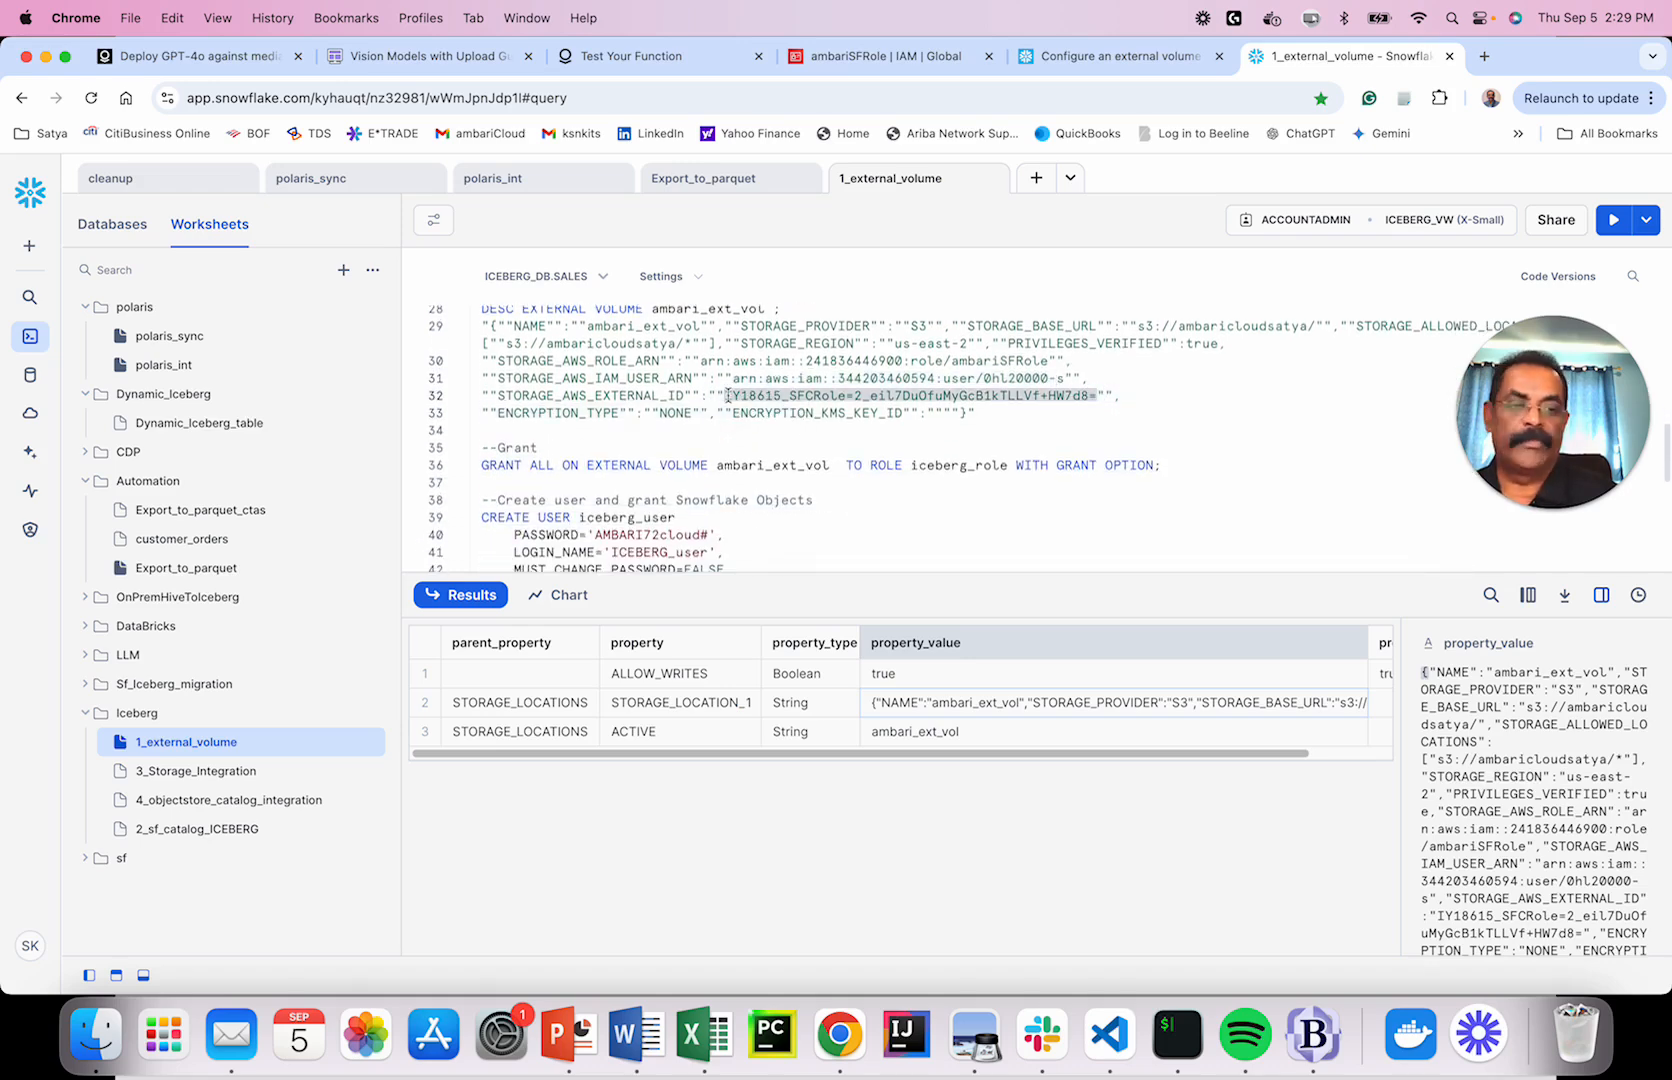
click(976, 431)
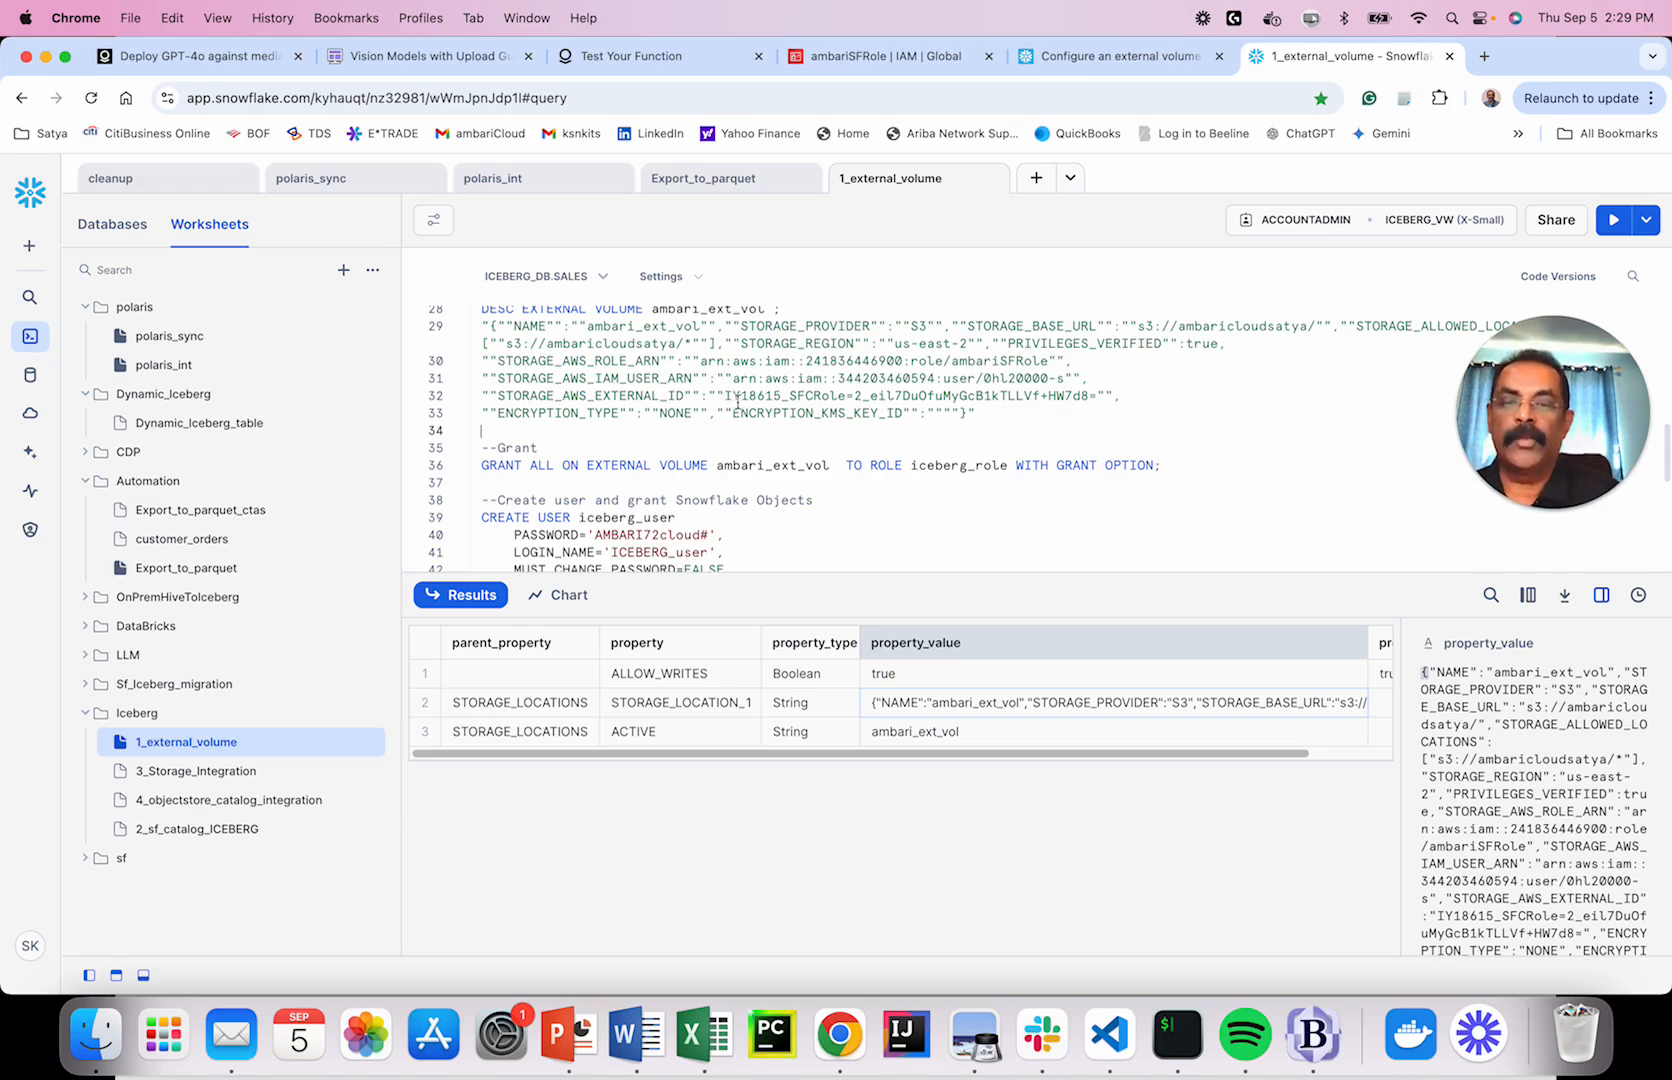
Open ambariSFRole's trust policy in the Edit trust policy editor.
click(875, 56)
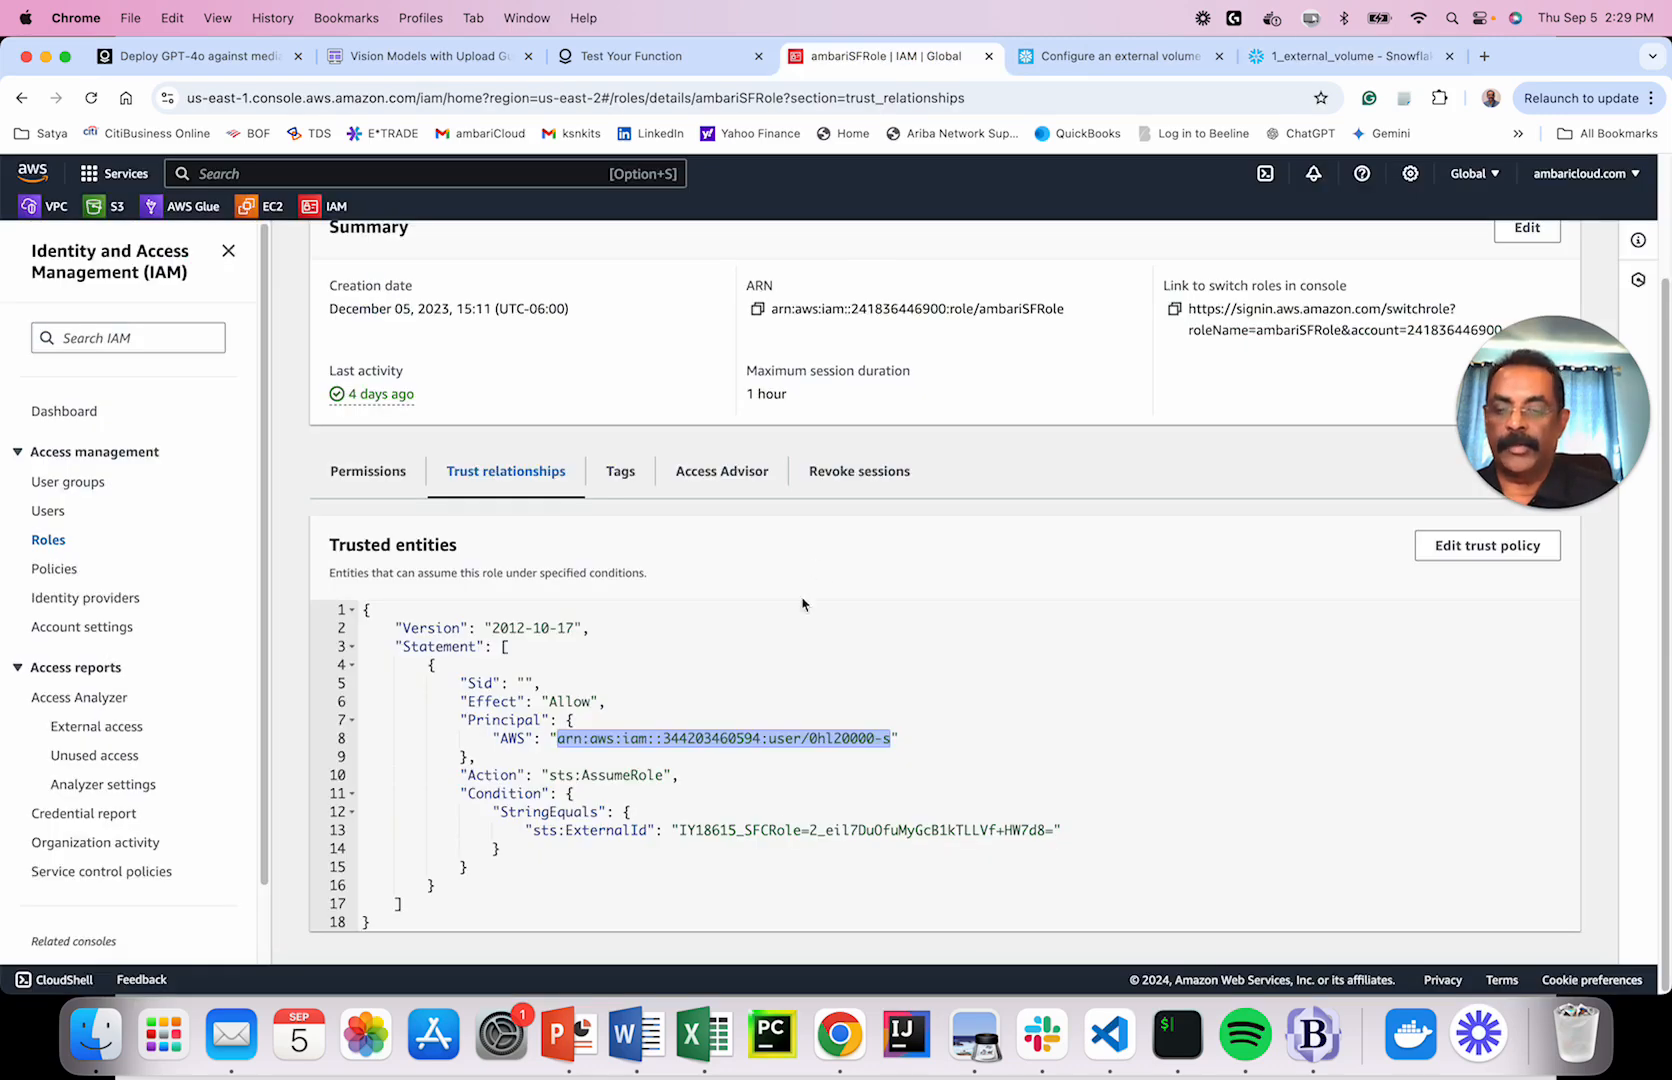
scroll(1300, 737, down, 1)
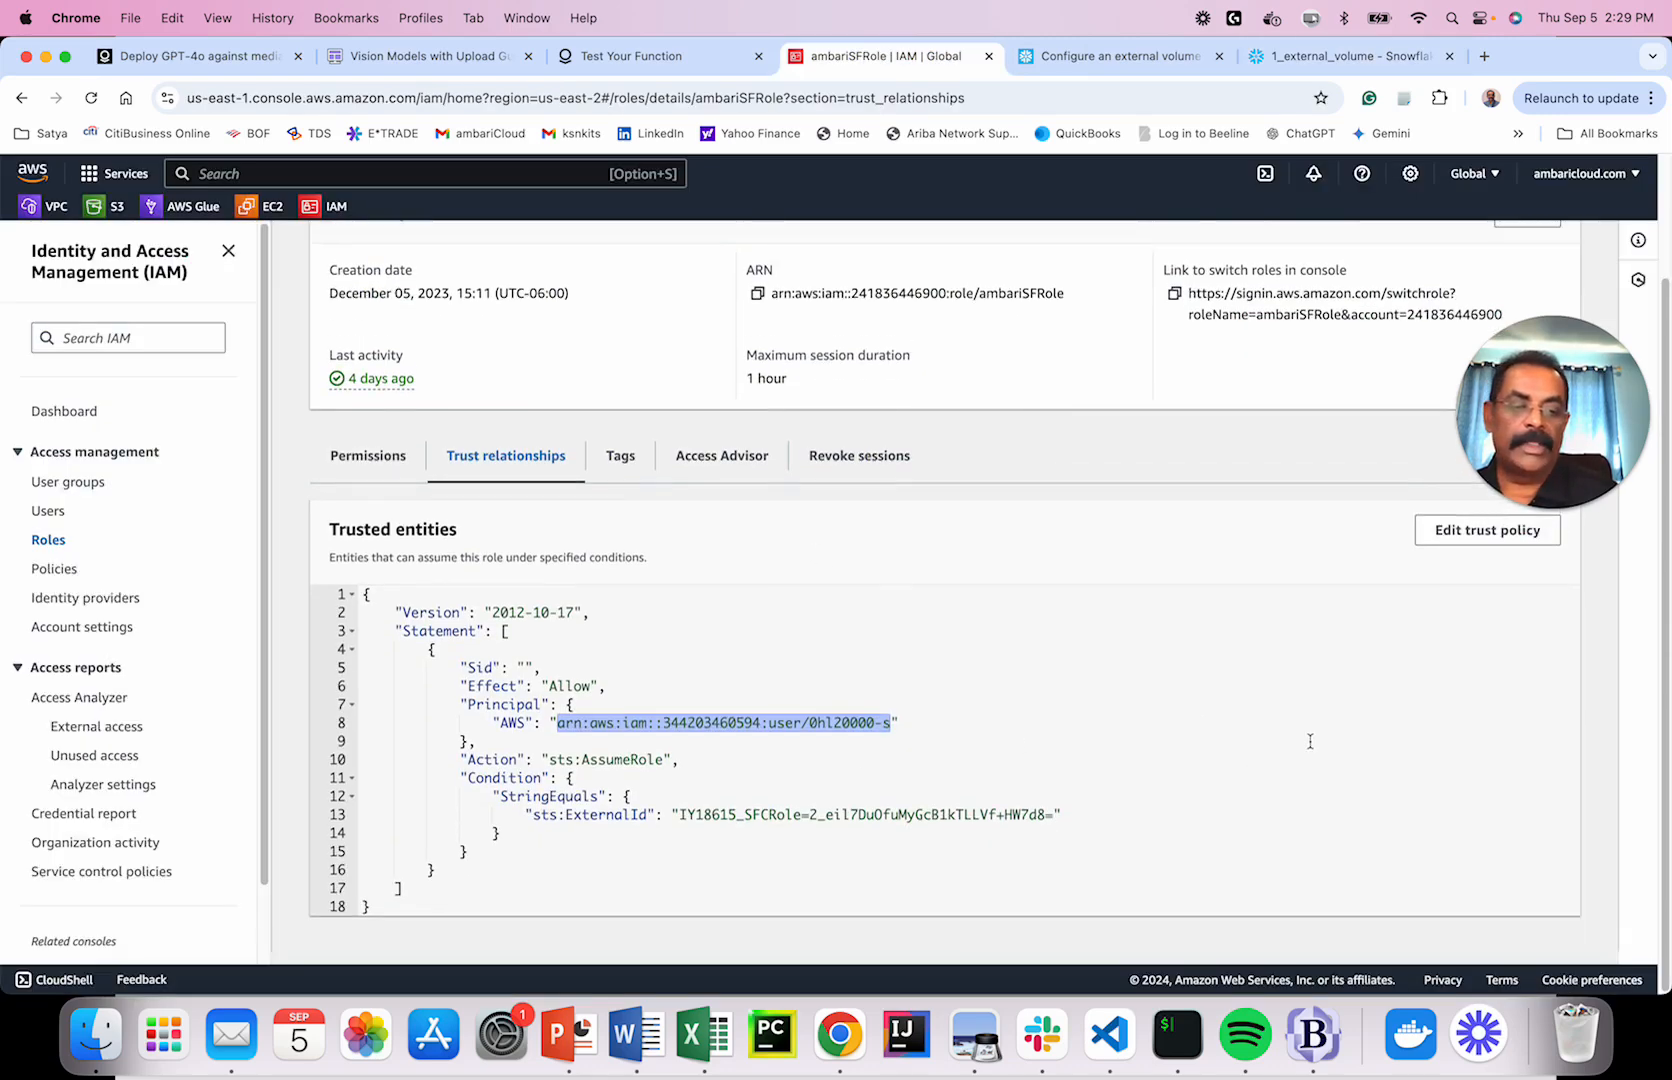
scroll(1226, 725, up, 3)
scroll(1164, 725, down, 3)
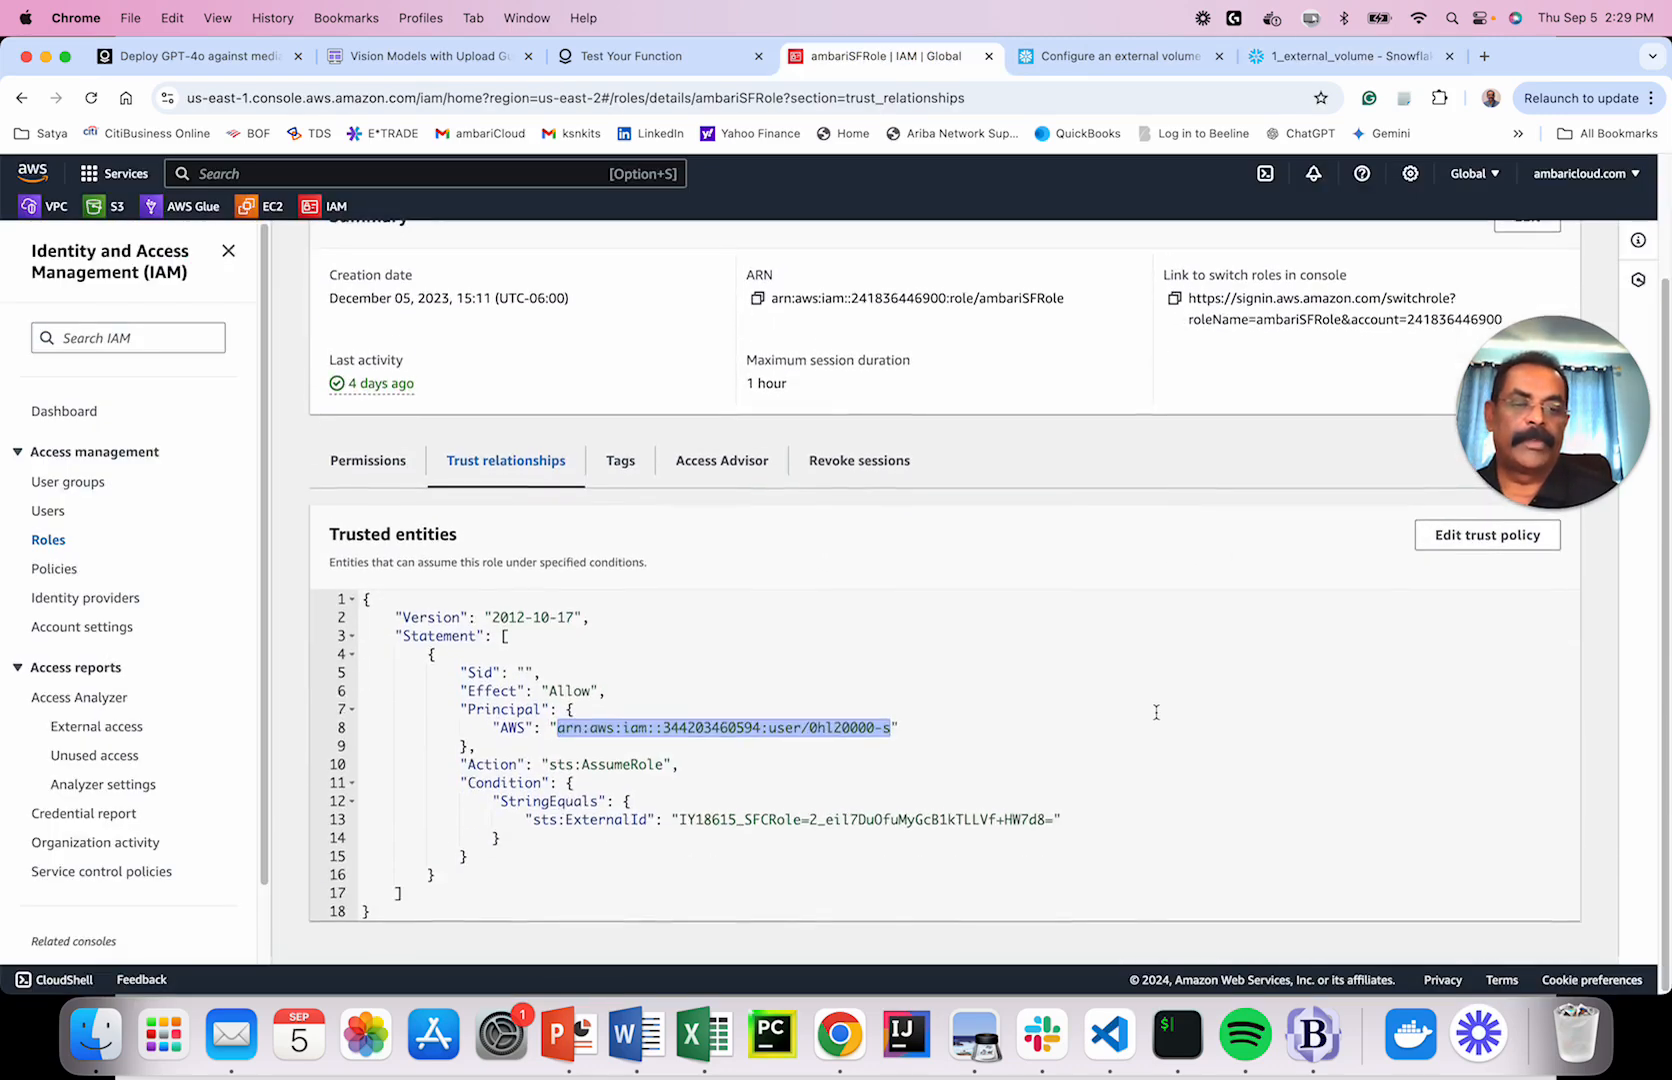
scroll(1156, 712, up, 3)
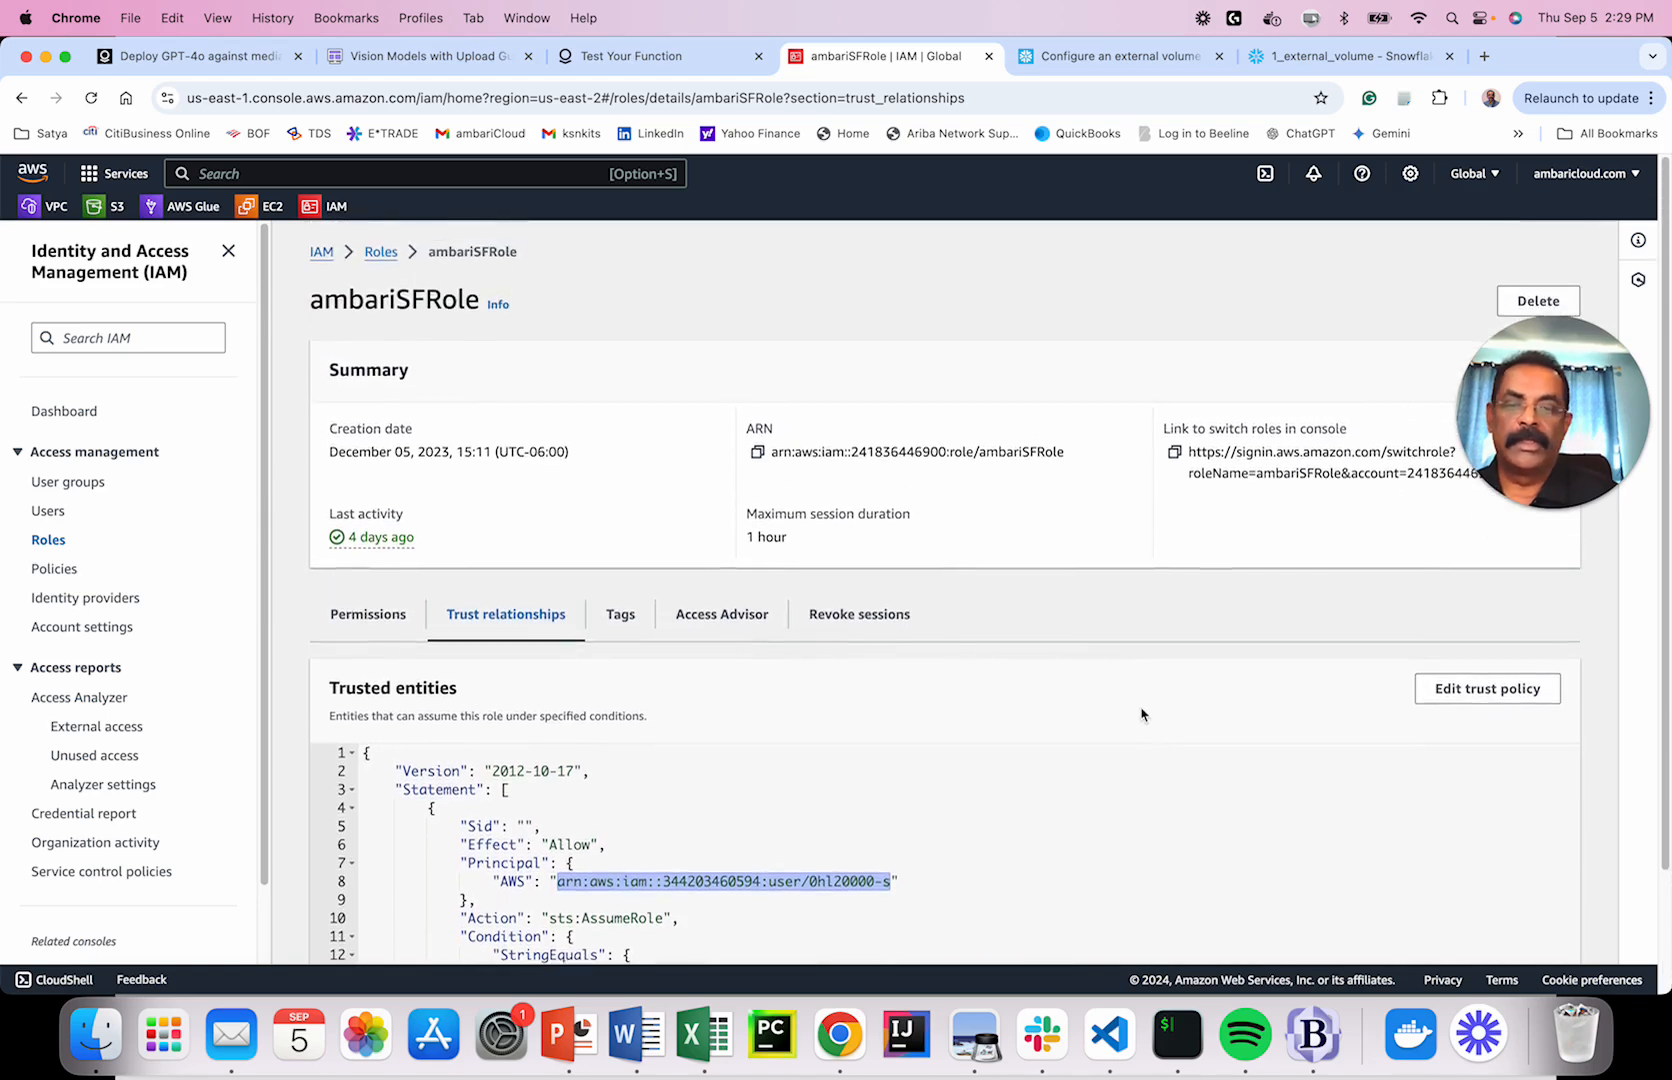
click(1460, 690)
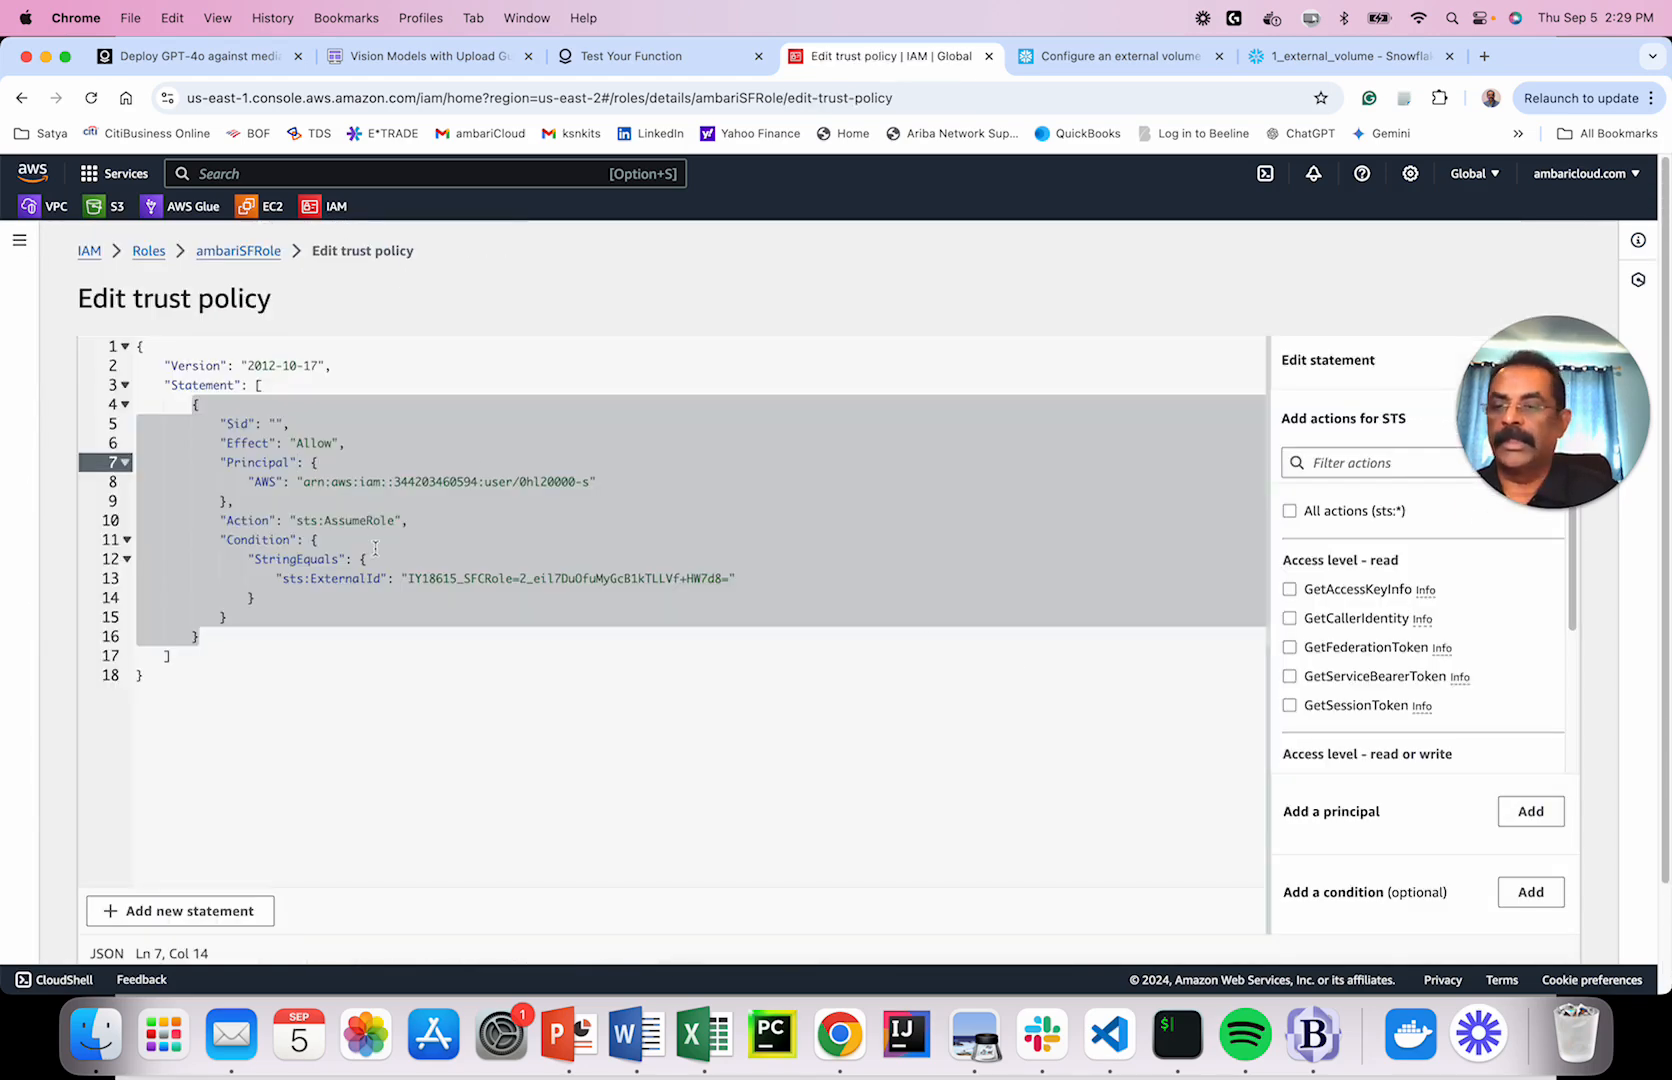
Compare the policy's condition block against the External Volume Setup diagram slide.
click(403, 600)
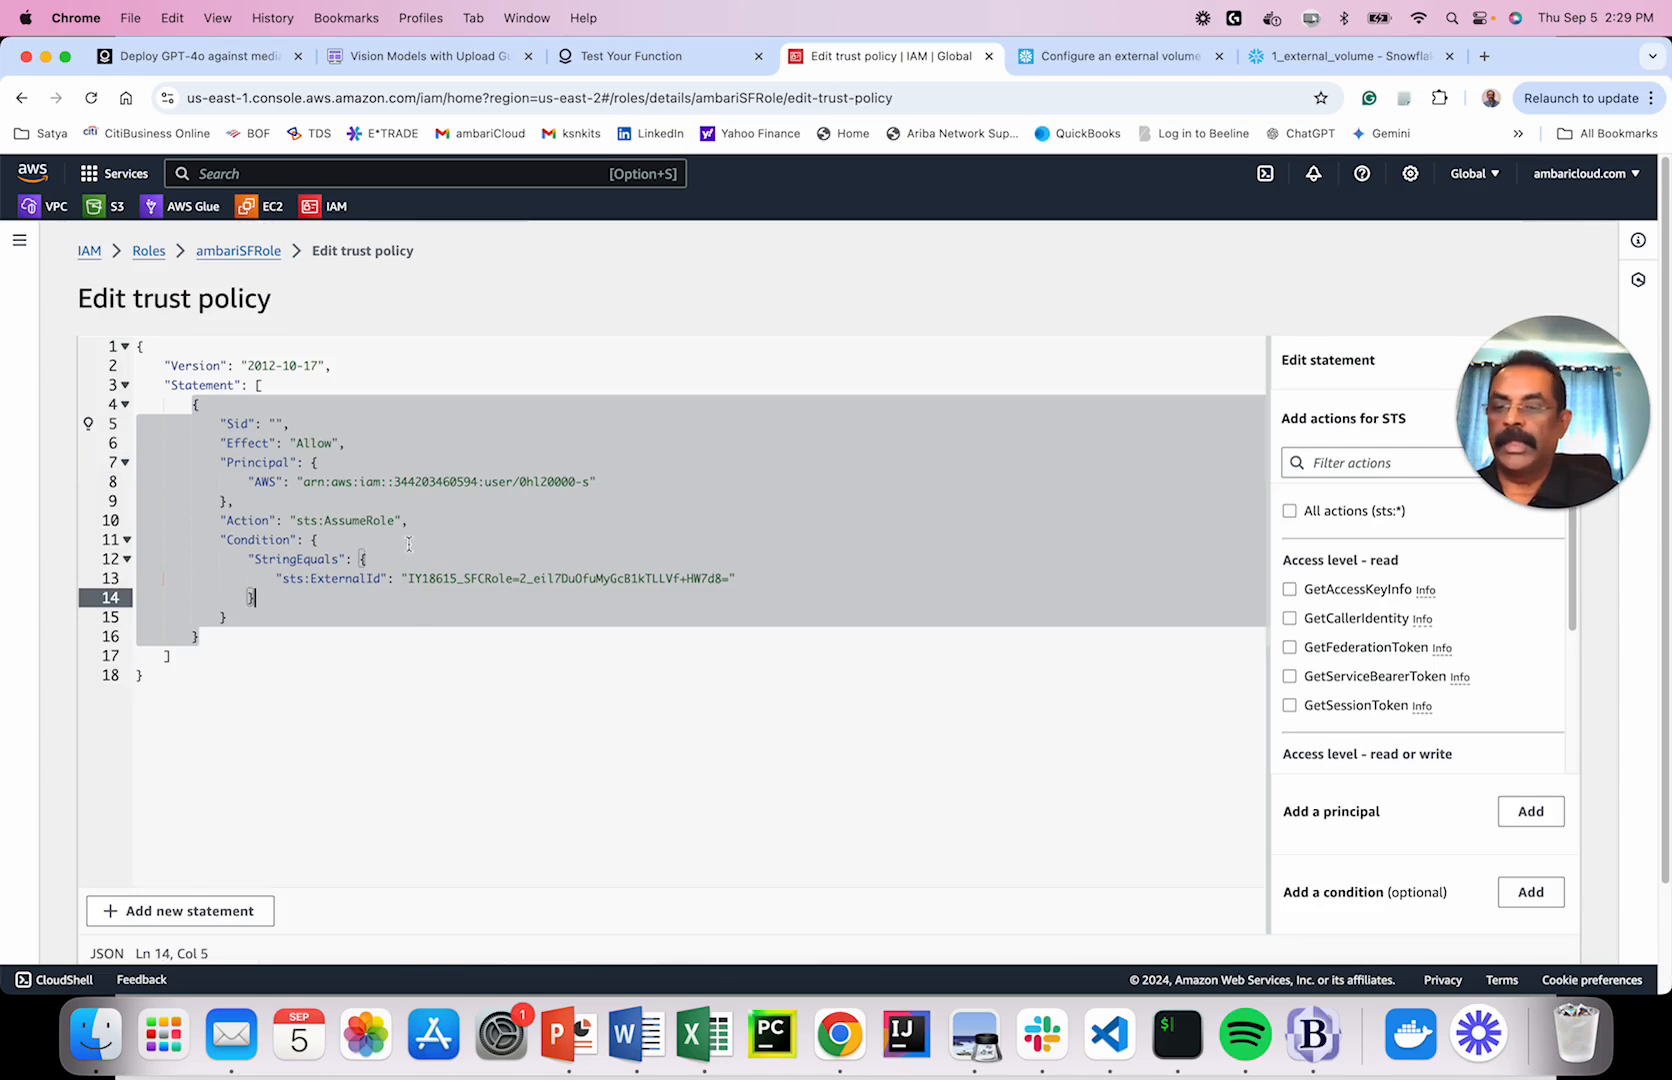
scroll(745, 636, down, 2)
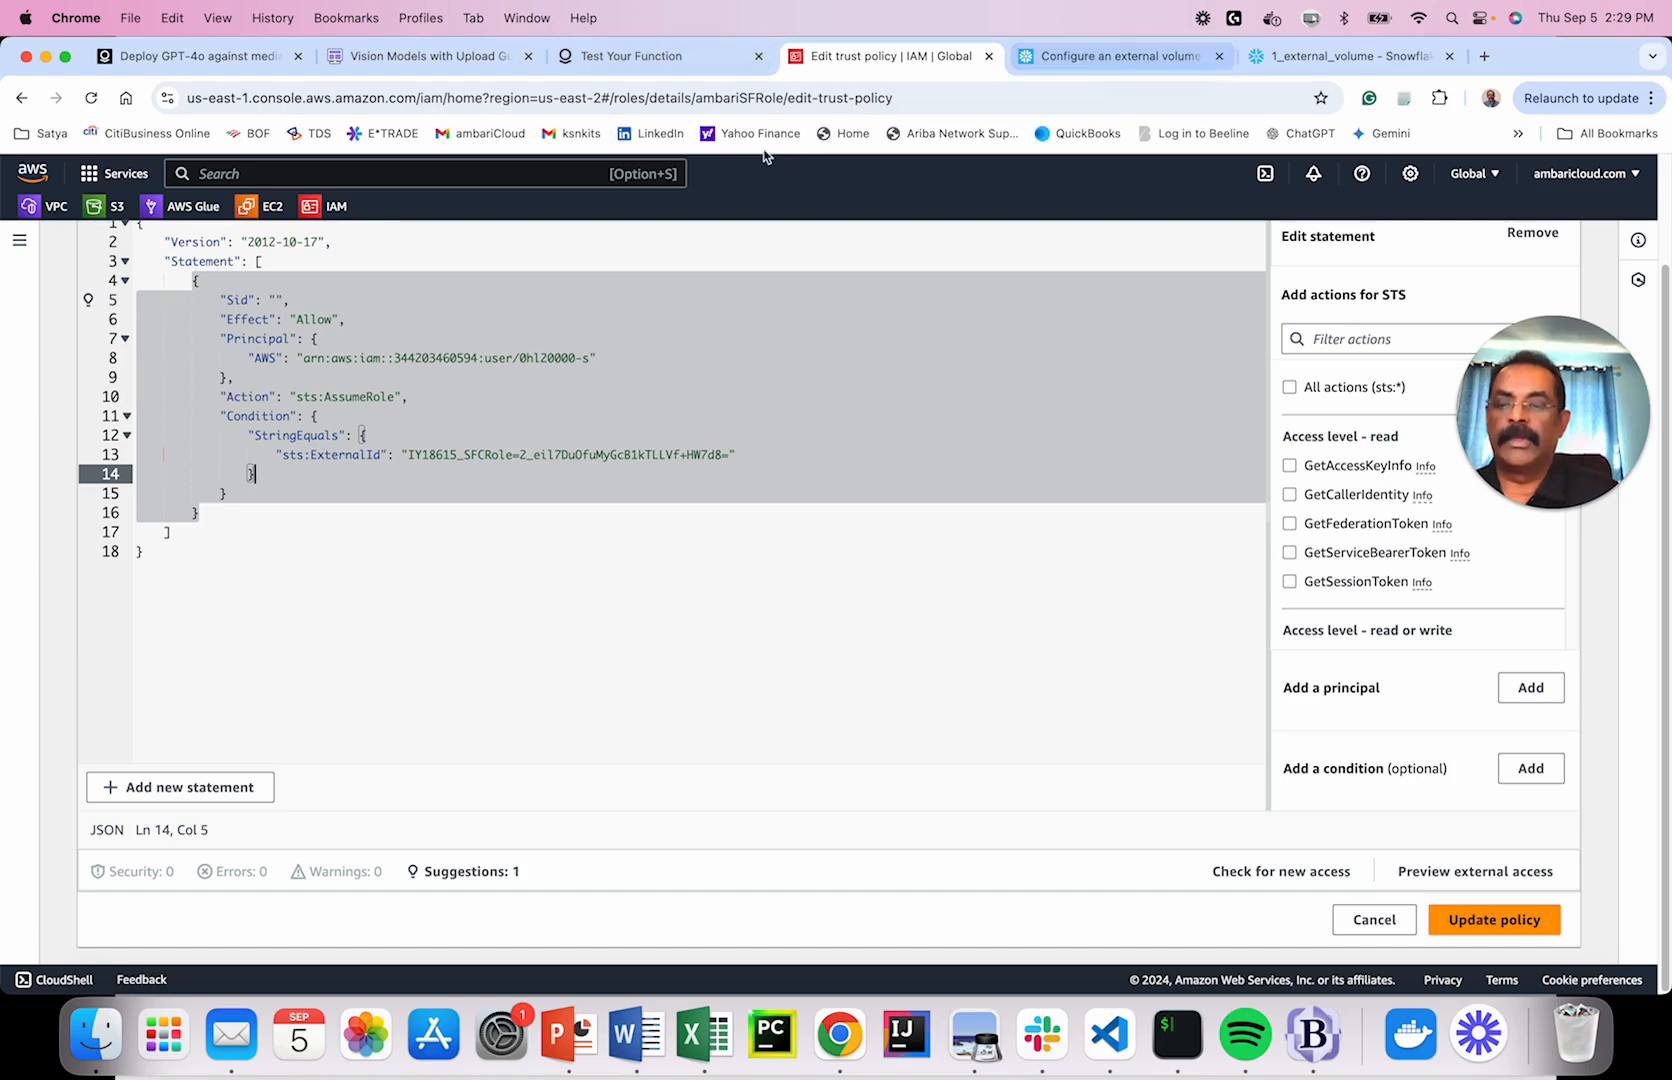
key(super+Tab)
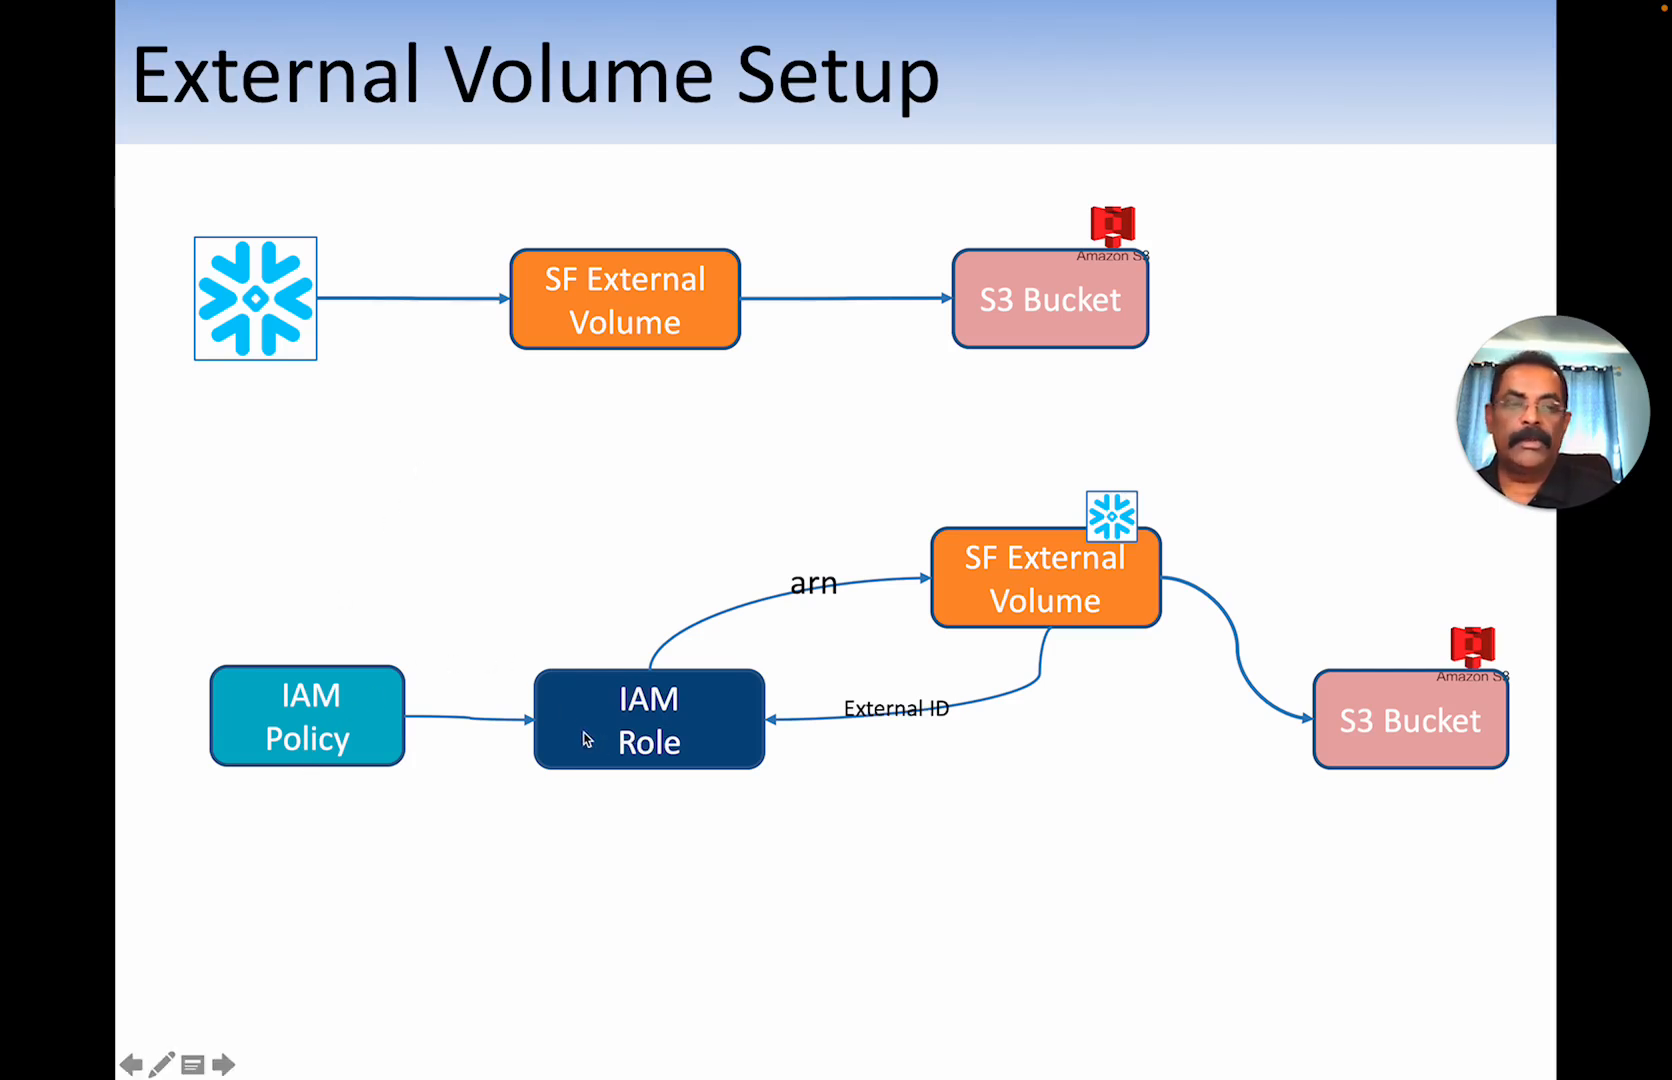
key(super+Tab)
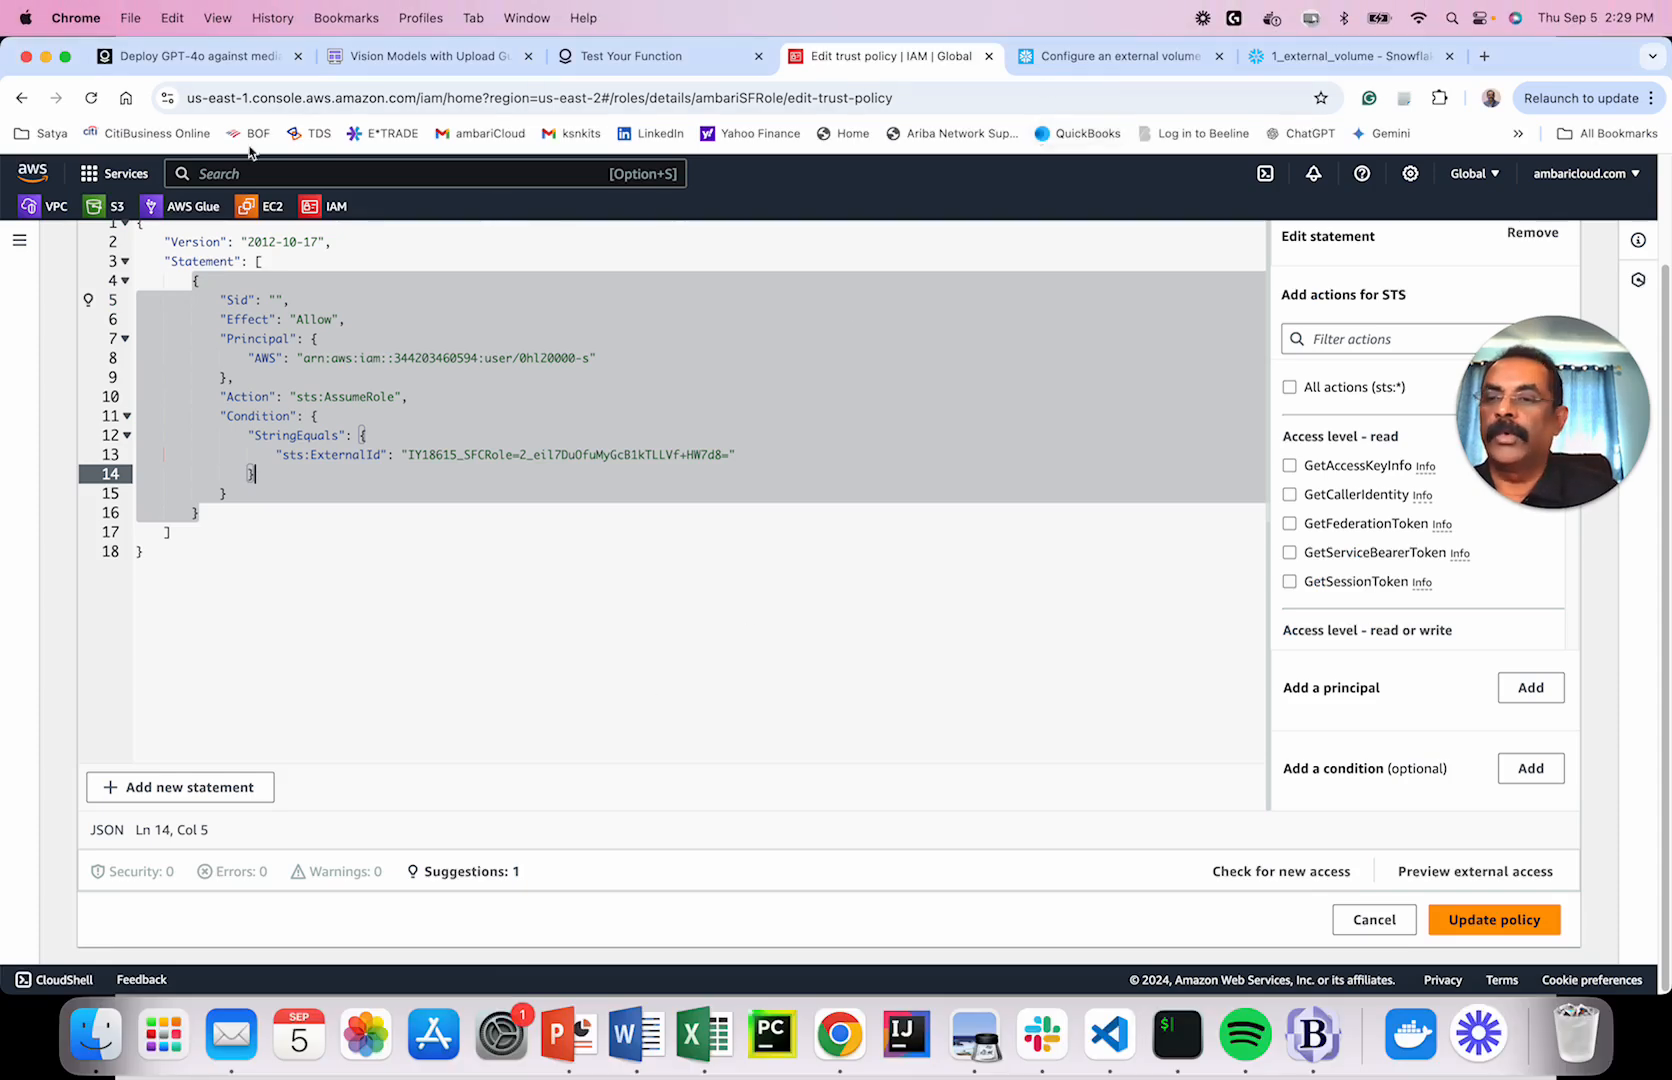
From IAM Roles, start a new role trusting this AWS account with Require external ID checked.
click(340, 207)
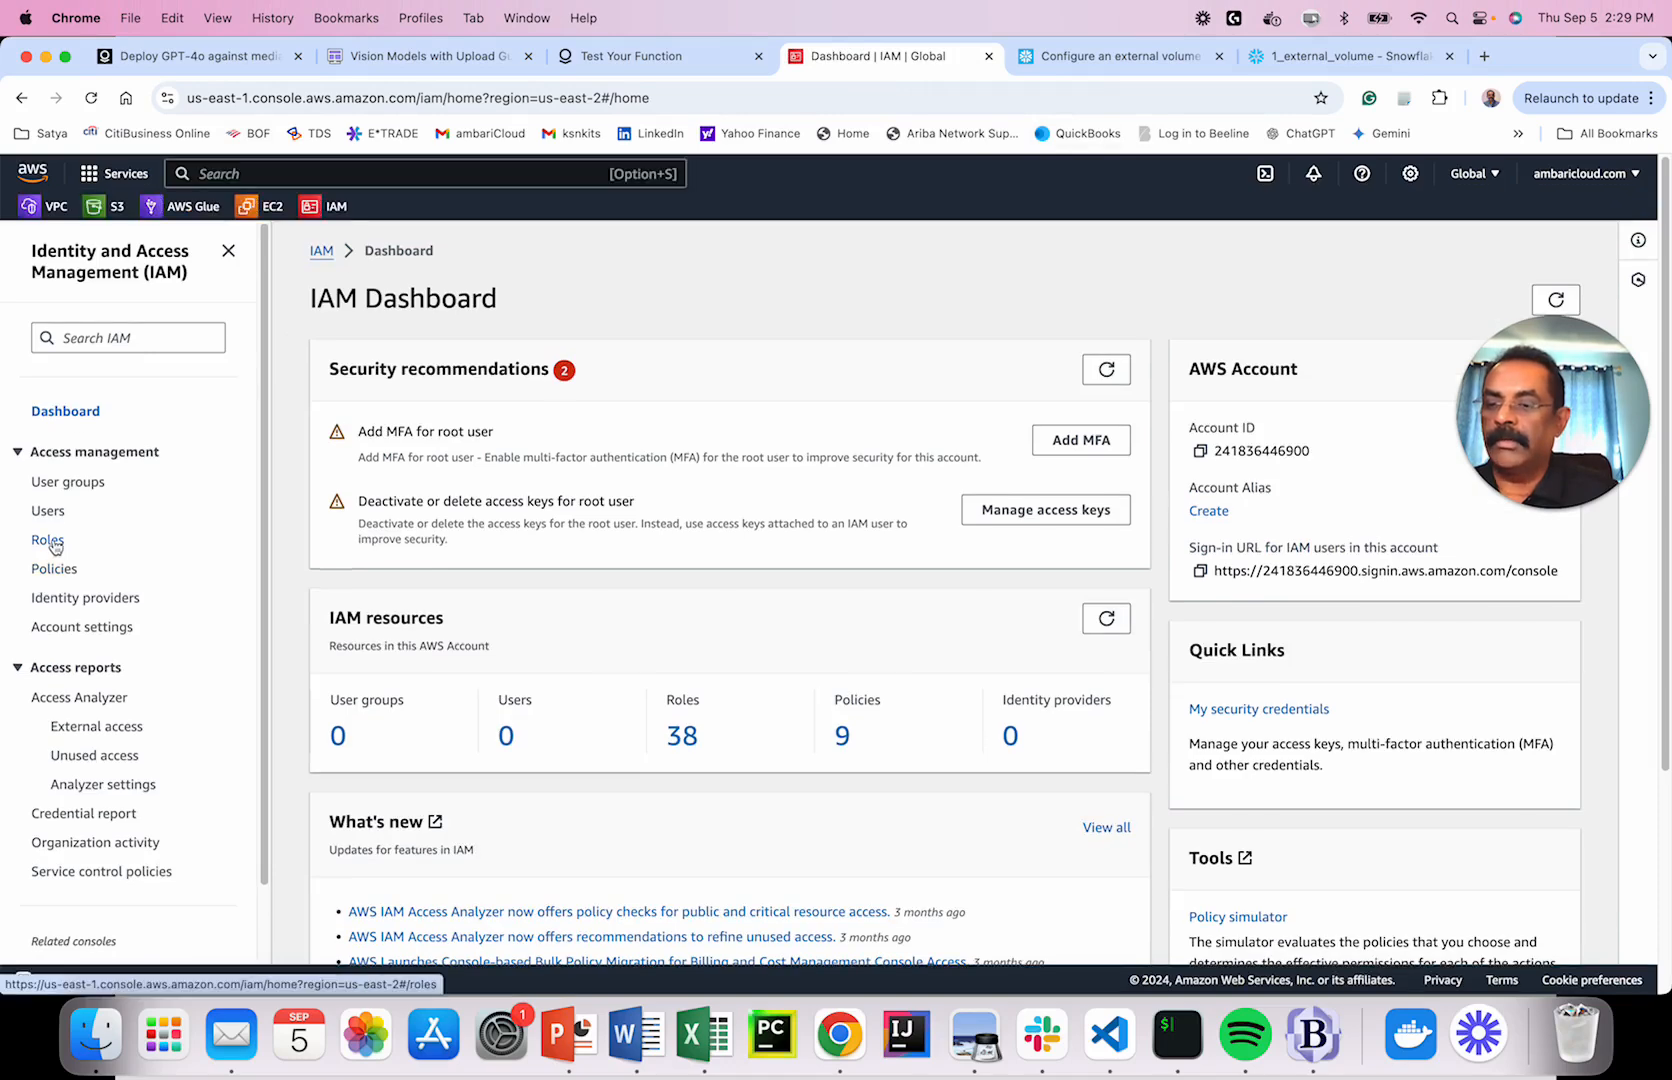
click(64, 541)
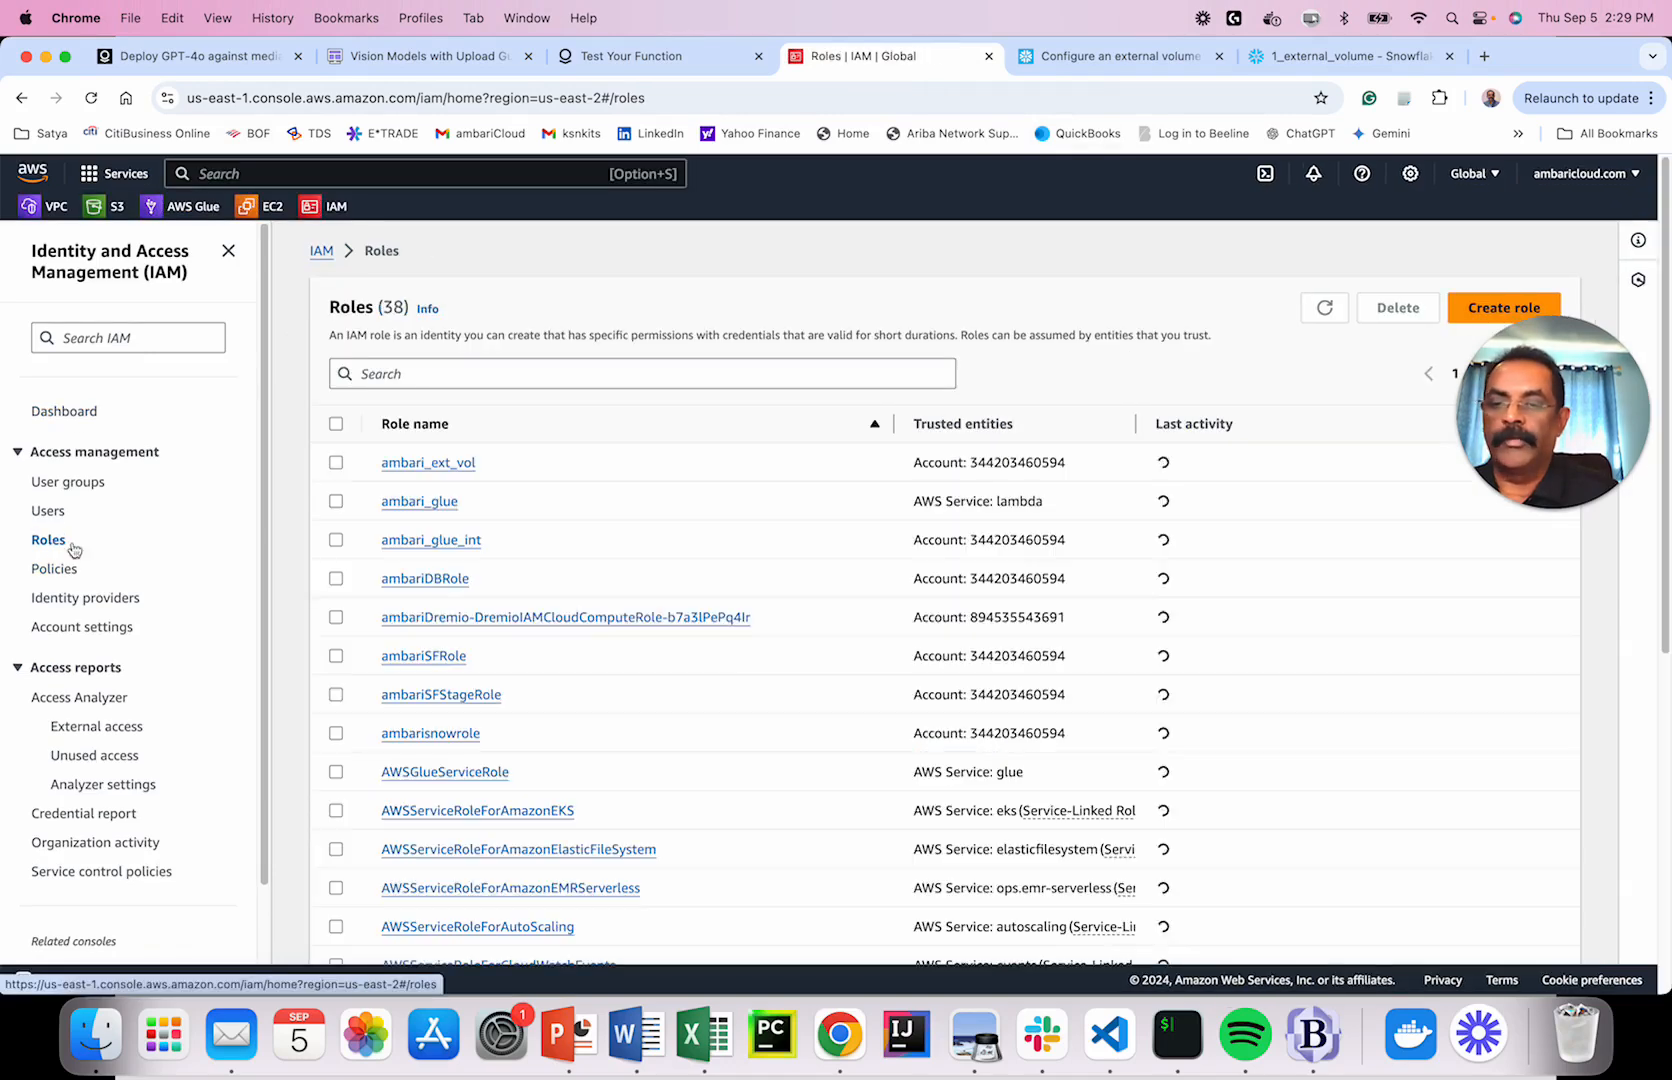
click(1504, 307)
click(792, 451)
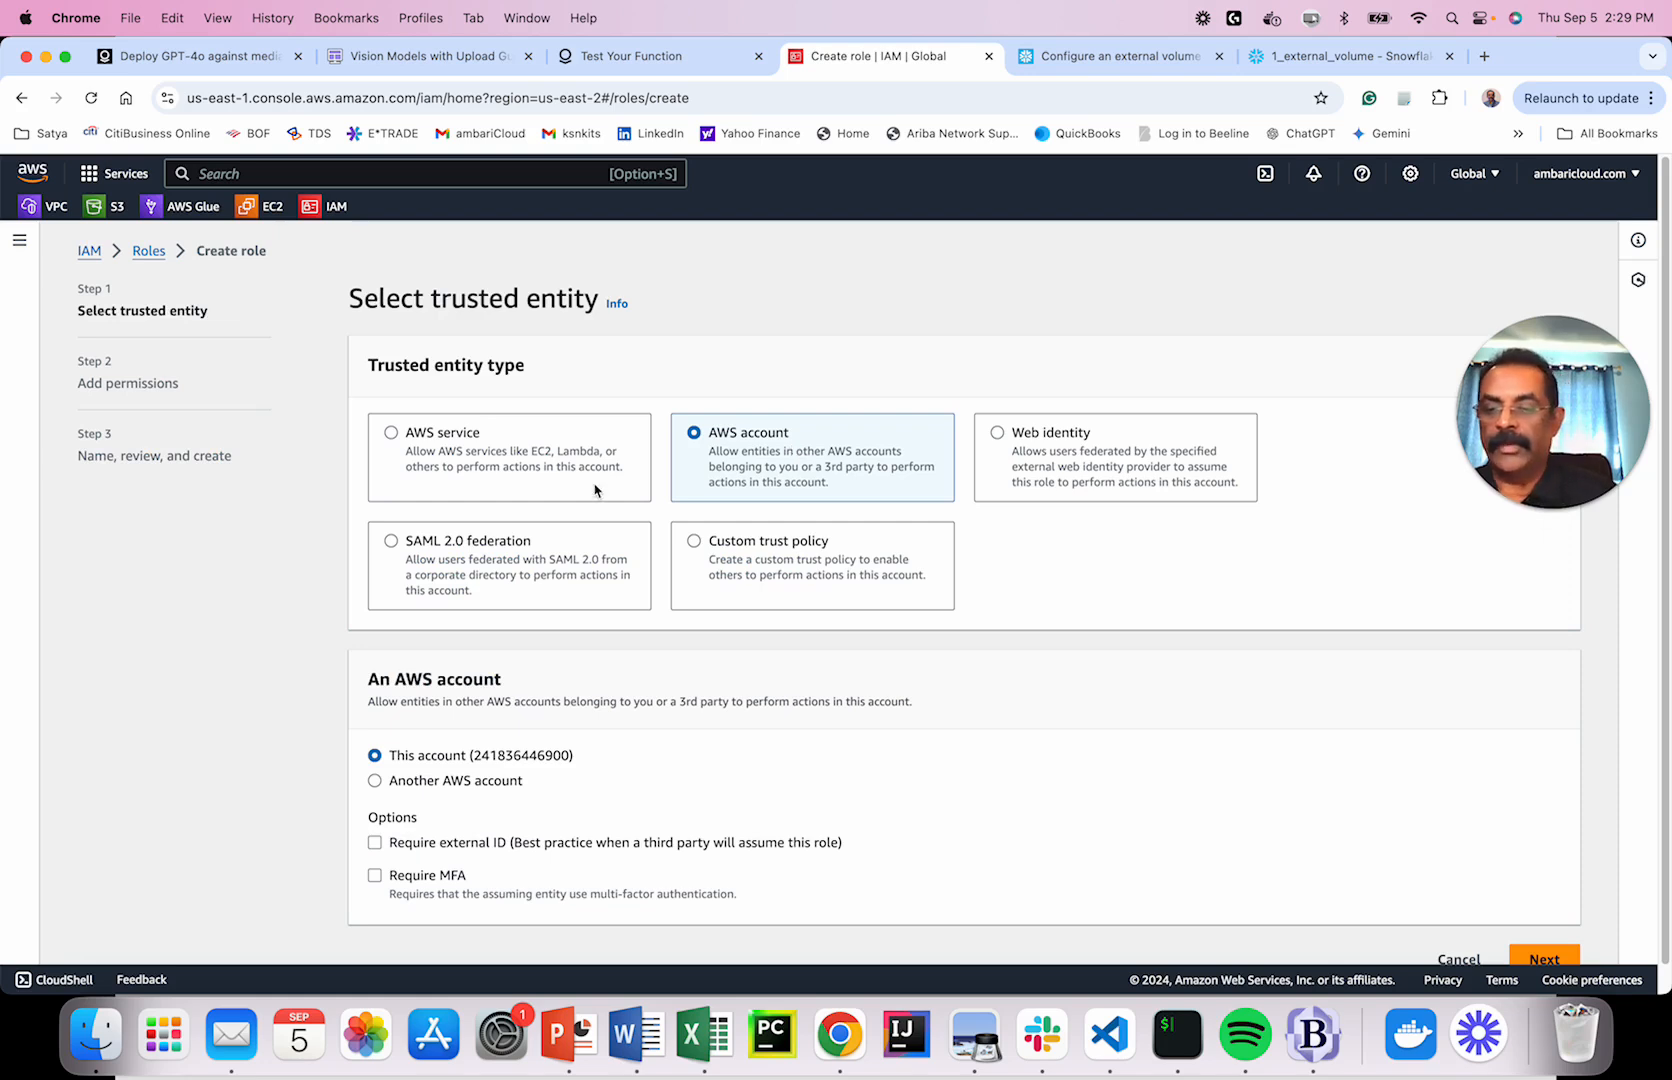
click(507, 845)
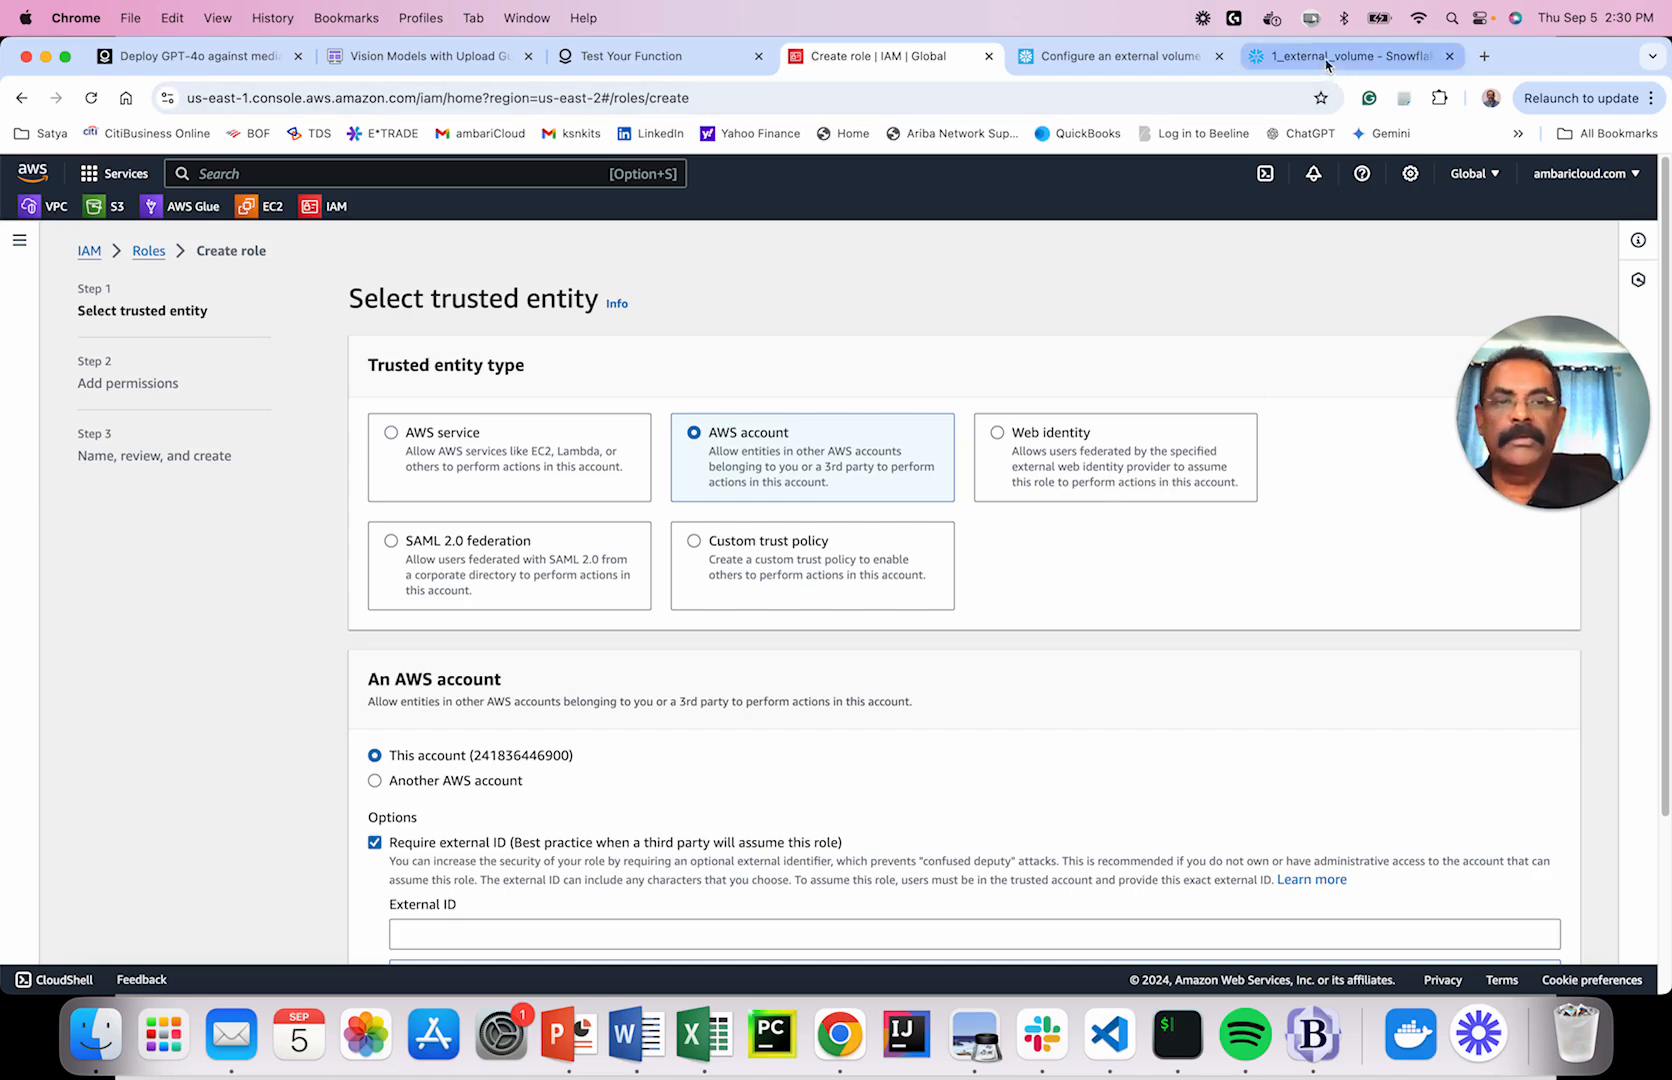
click(1280, 56)
scroll(773, 405, up, 8)
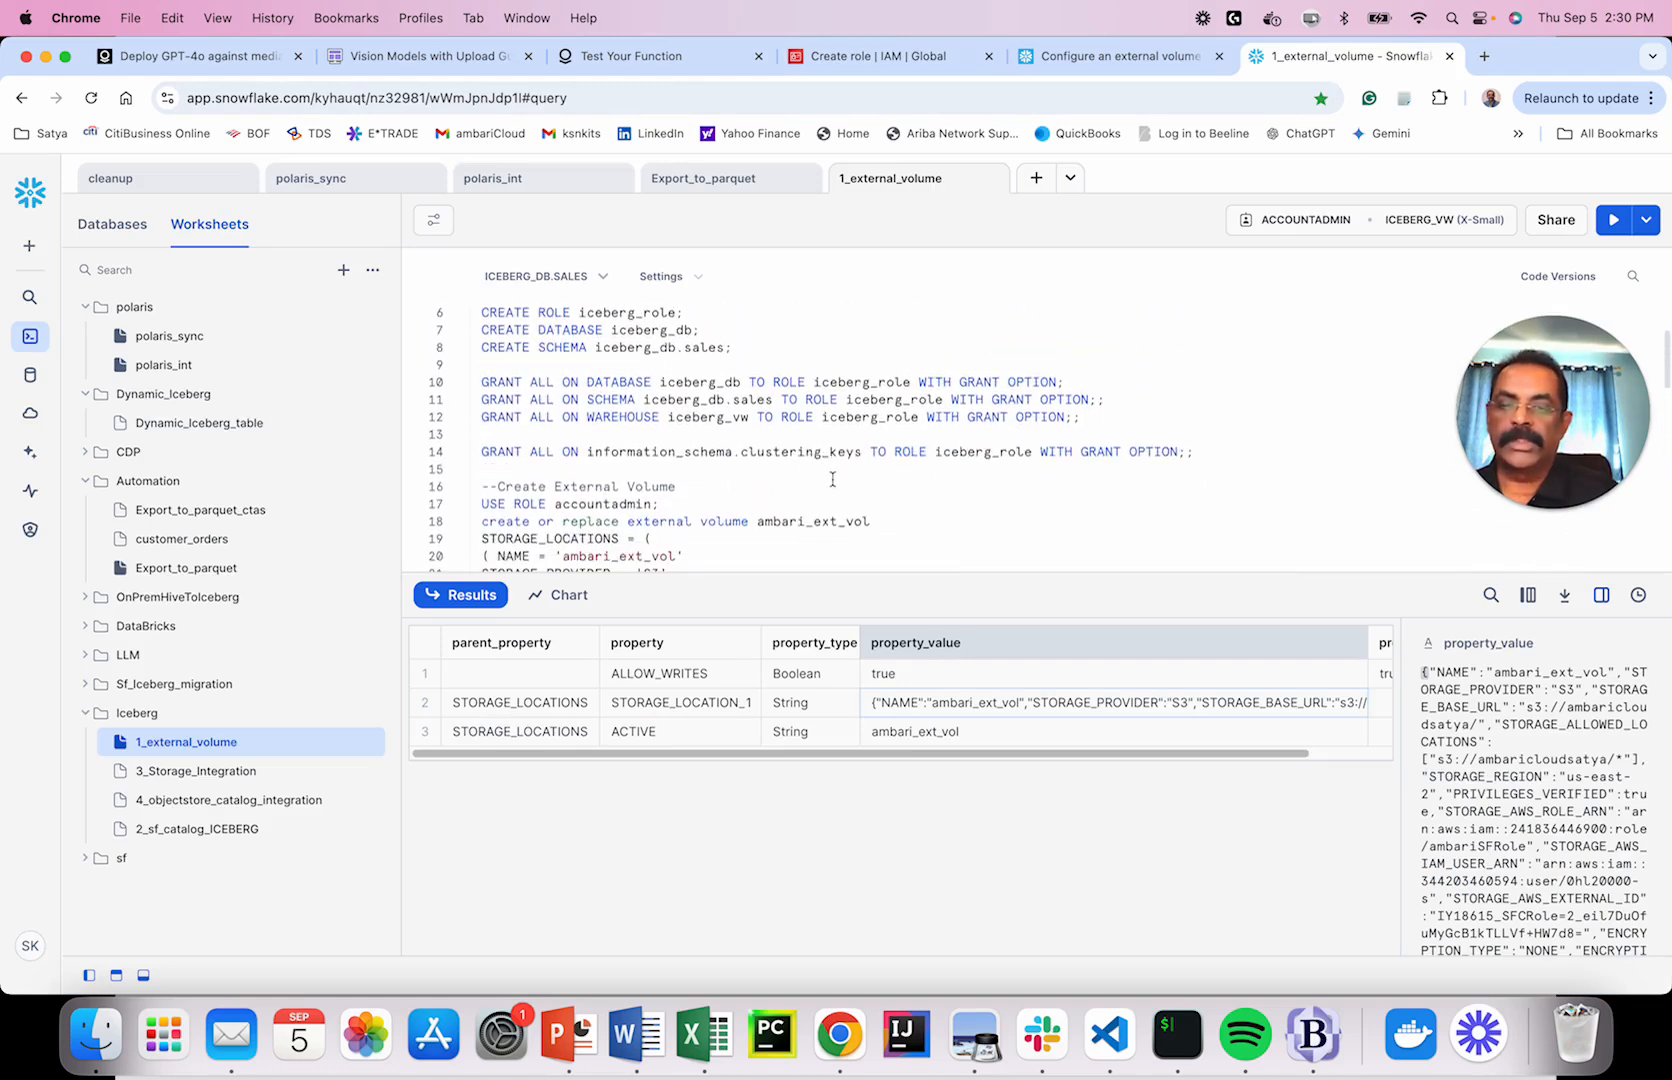
scroll(838, 474, down, 3)
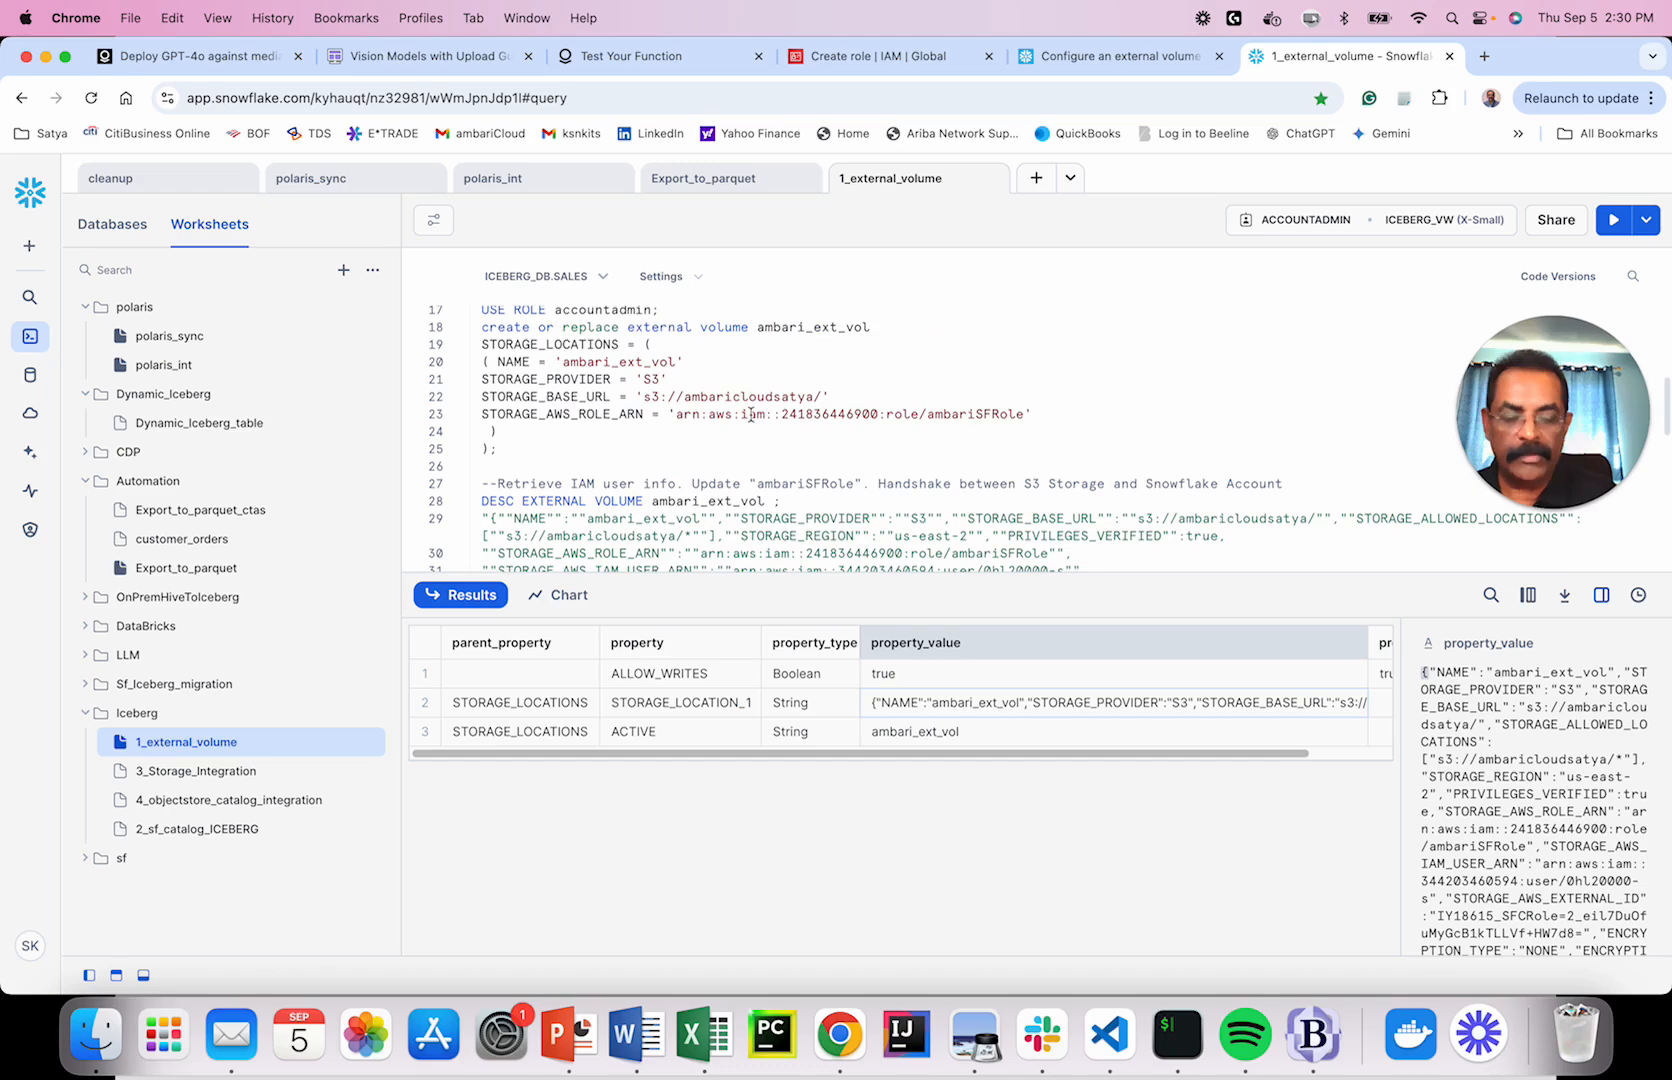
scroll(751, 414, down, 3)
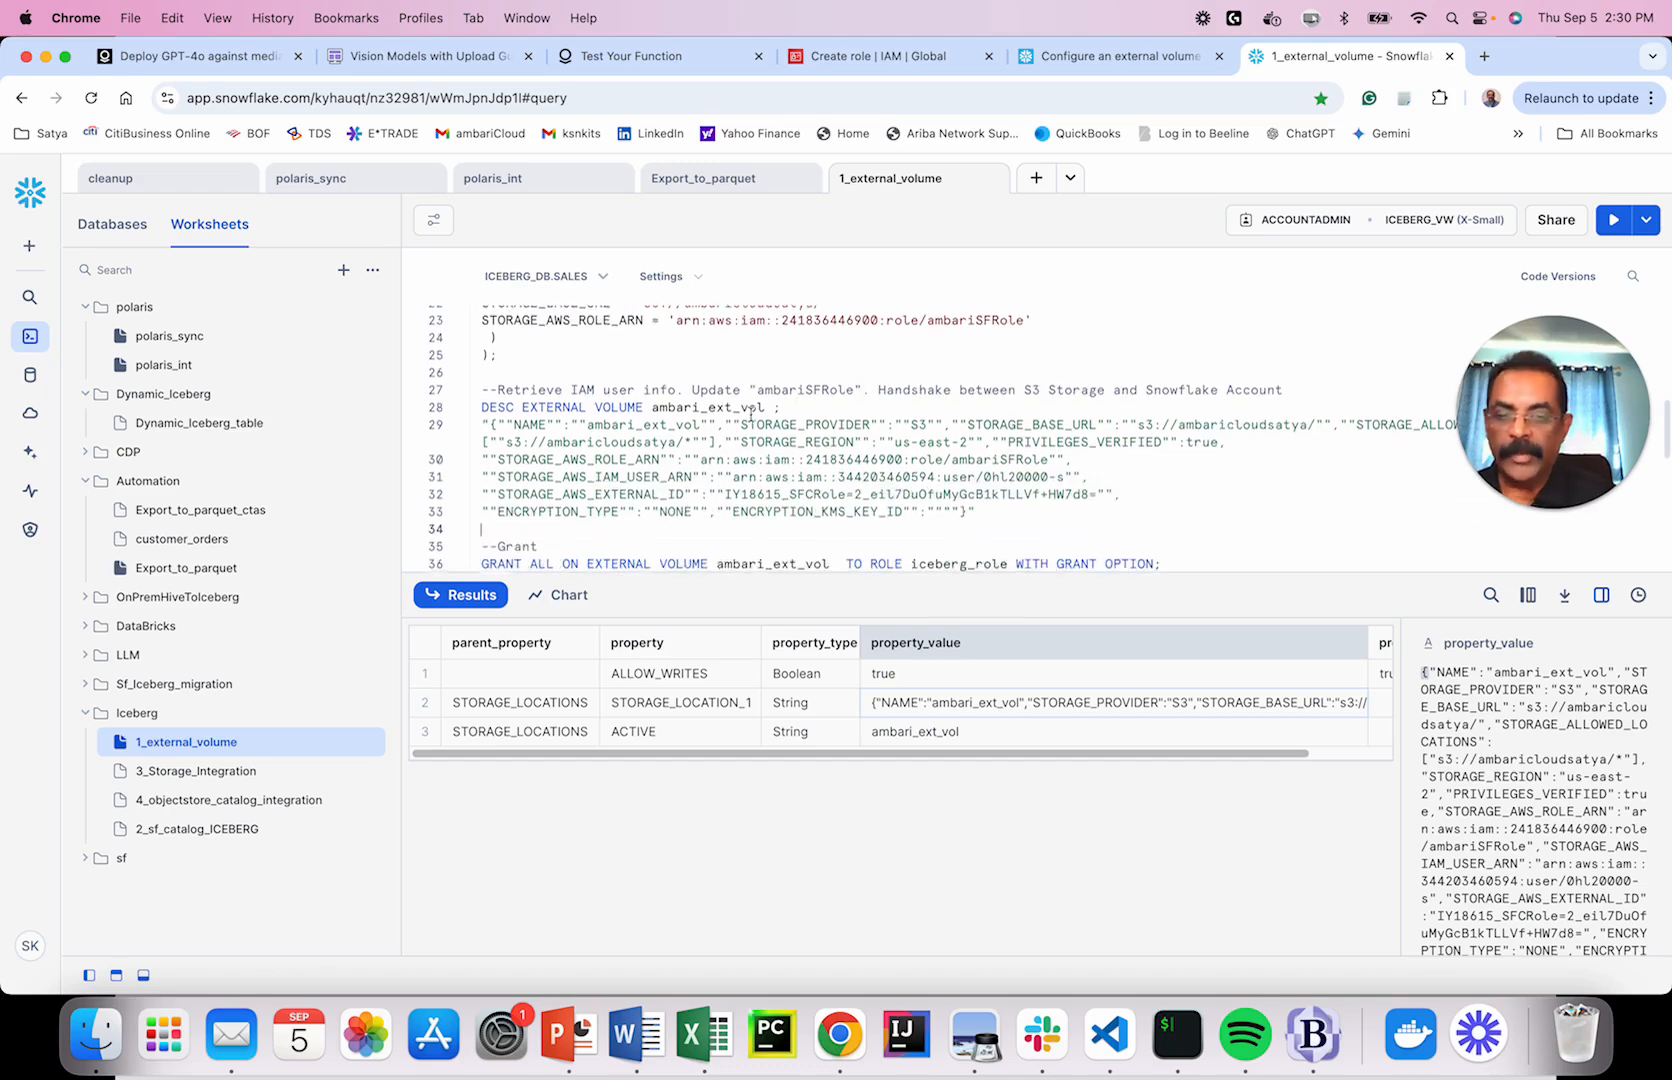
double_click(640, 455)
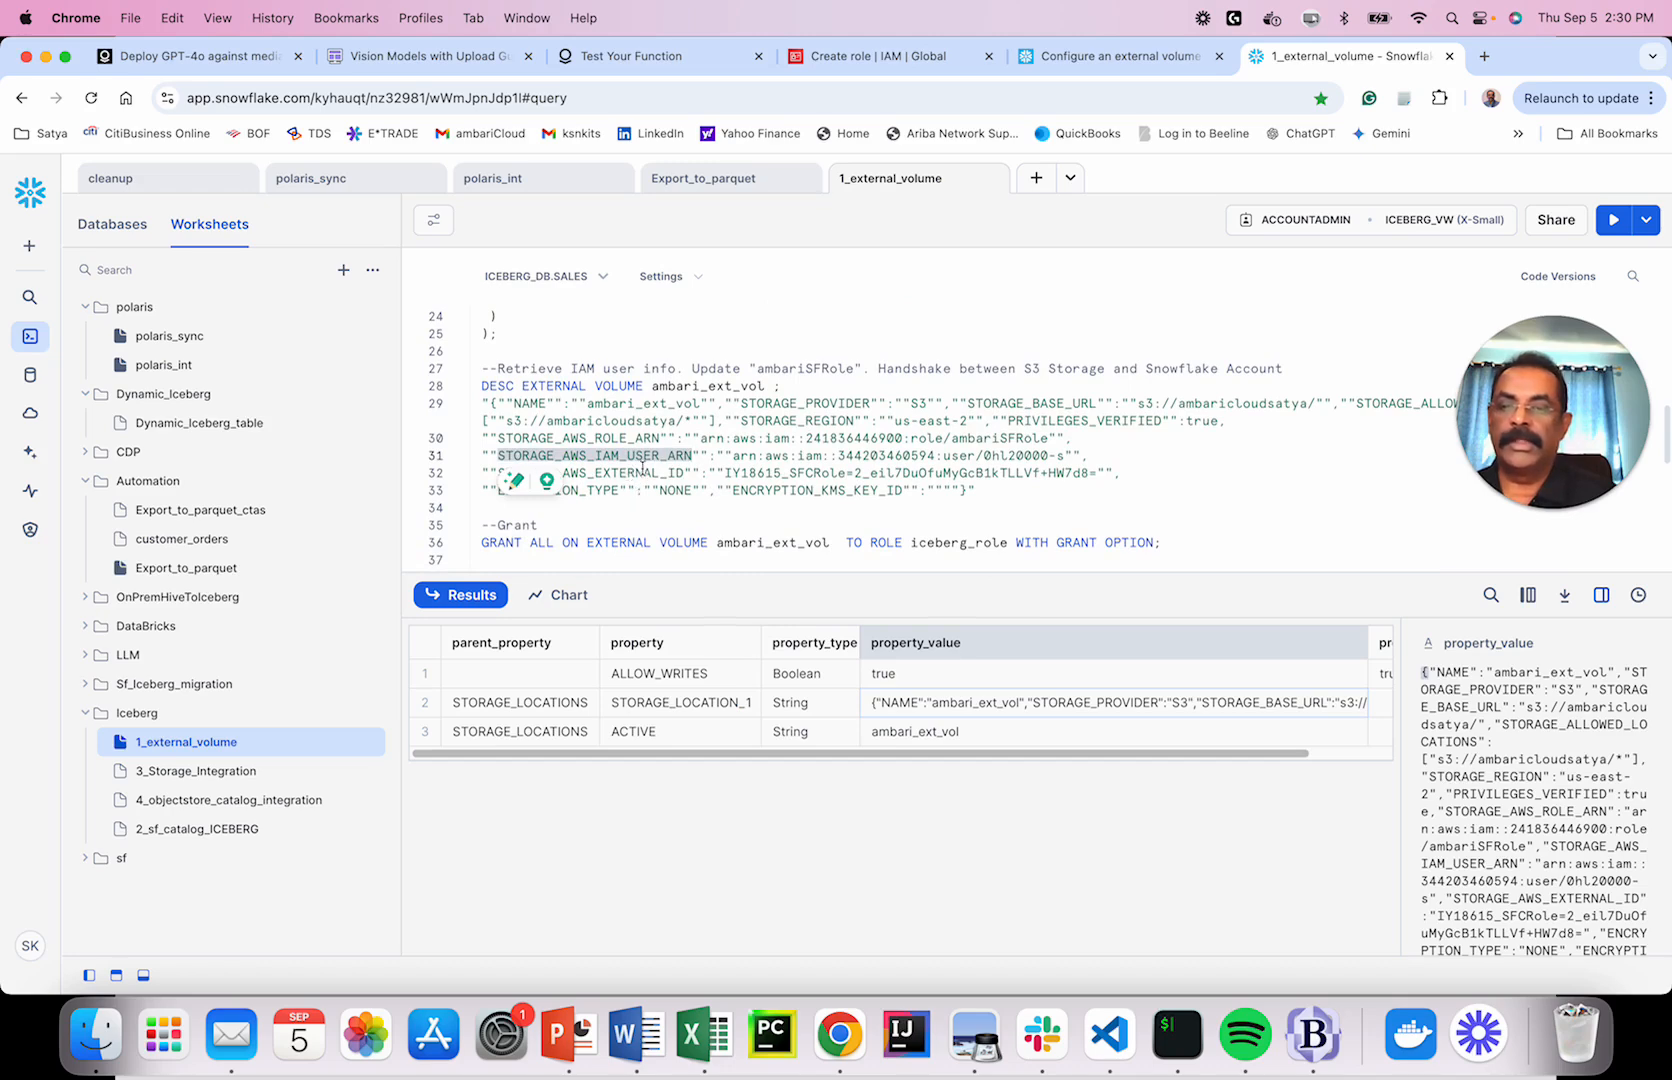
double_click(636, 473)
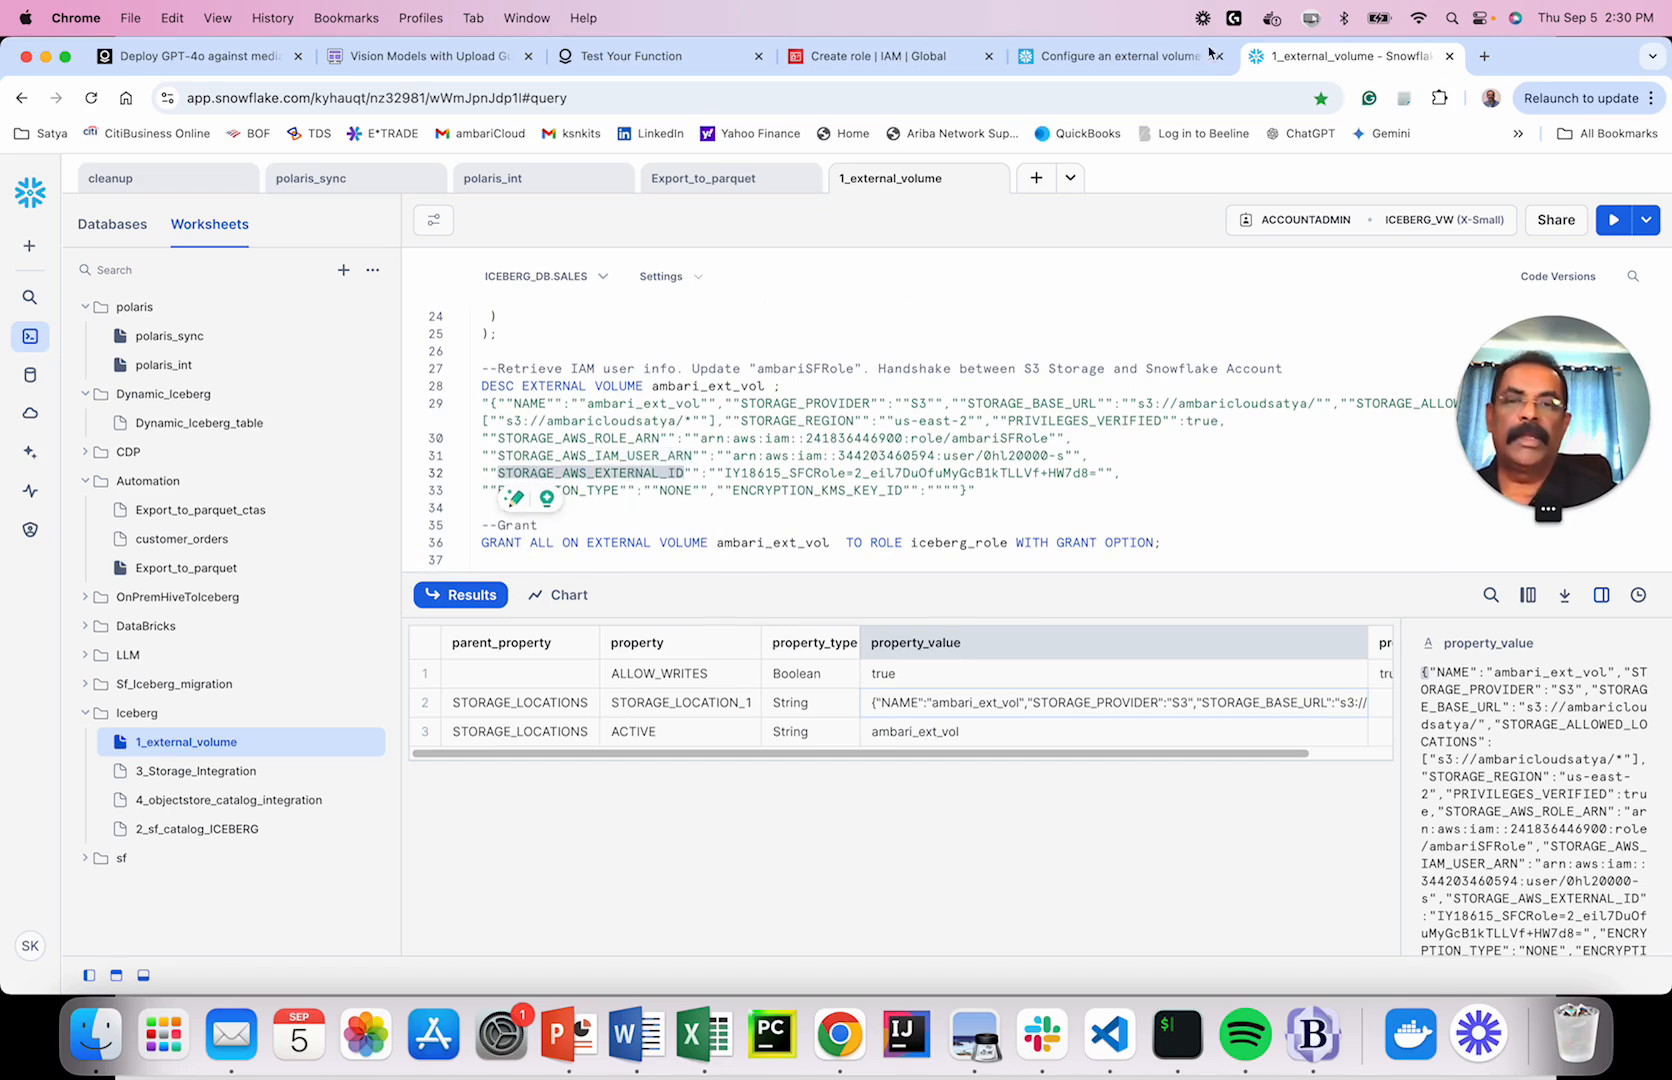
click(935, 58)
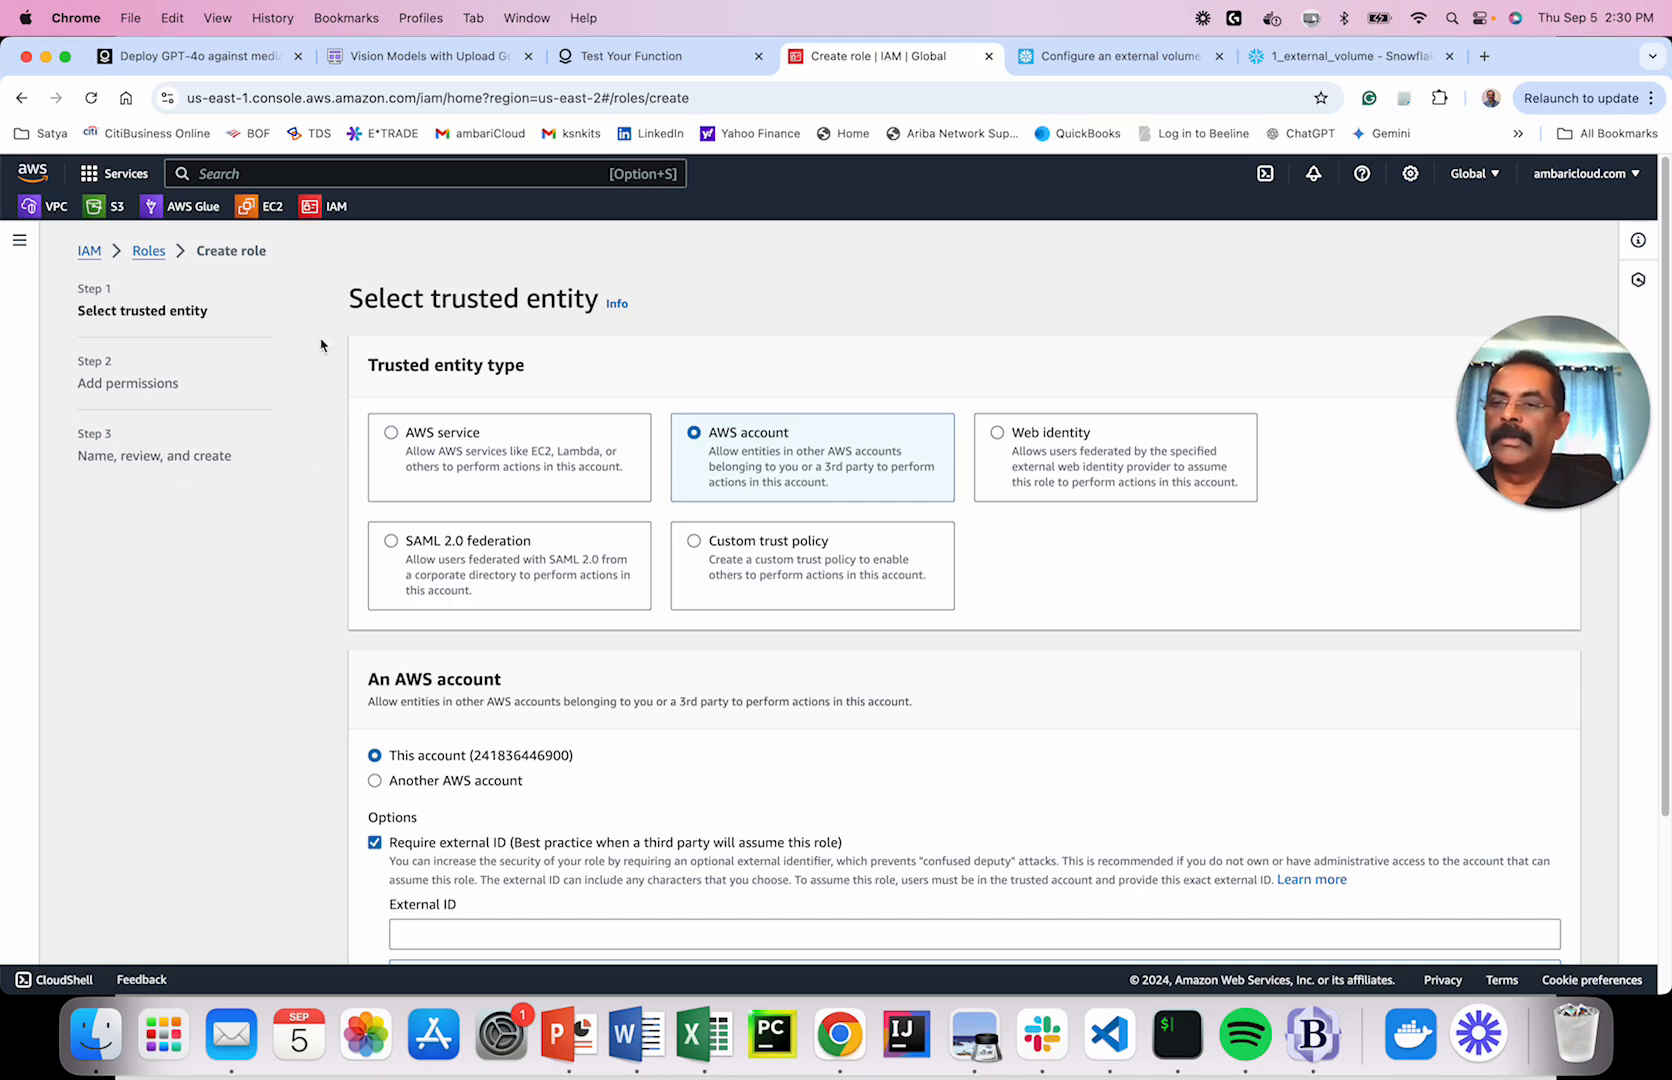
Discard the new-role draft and open ambariSFRole via a search for 'ambari'.
click(140, 251)
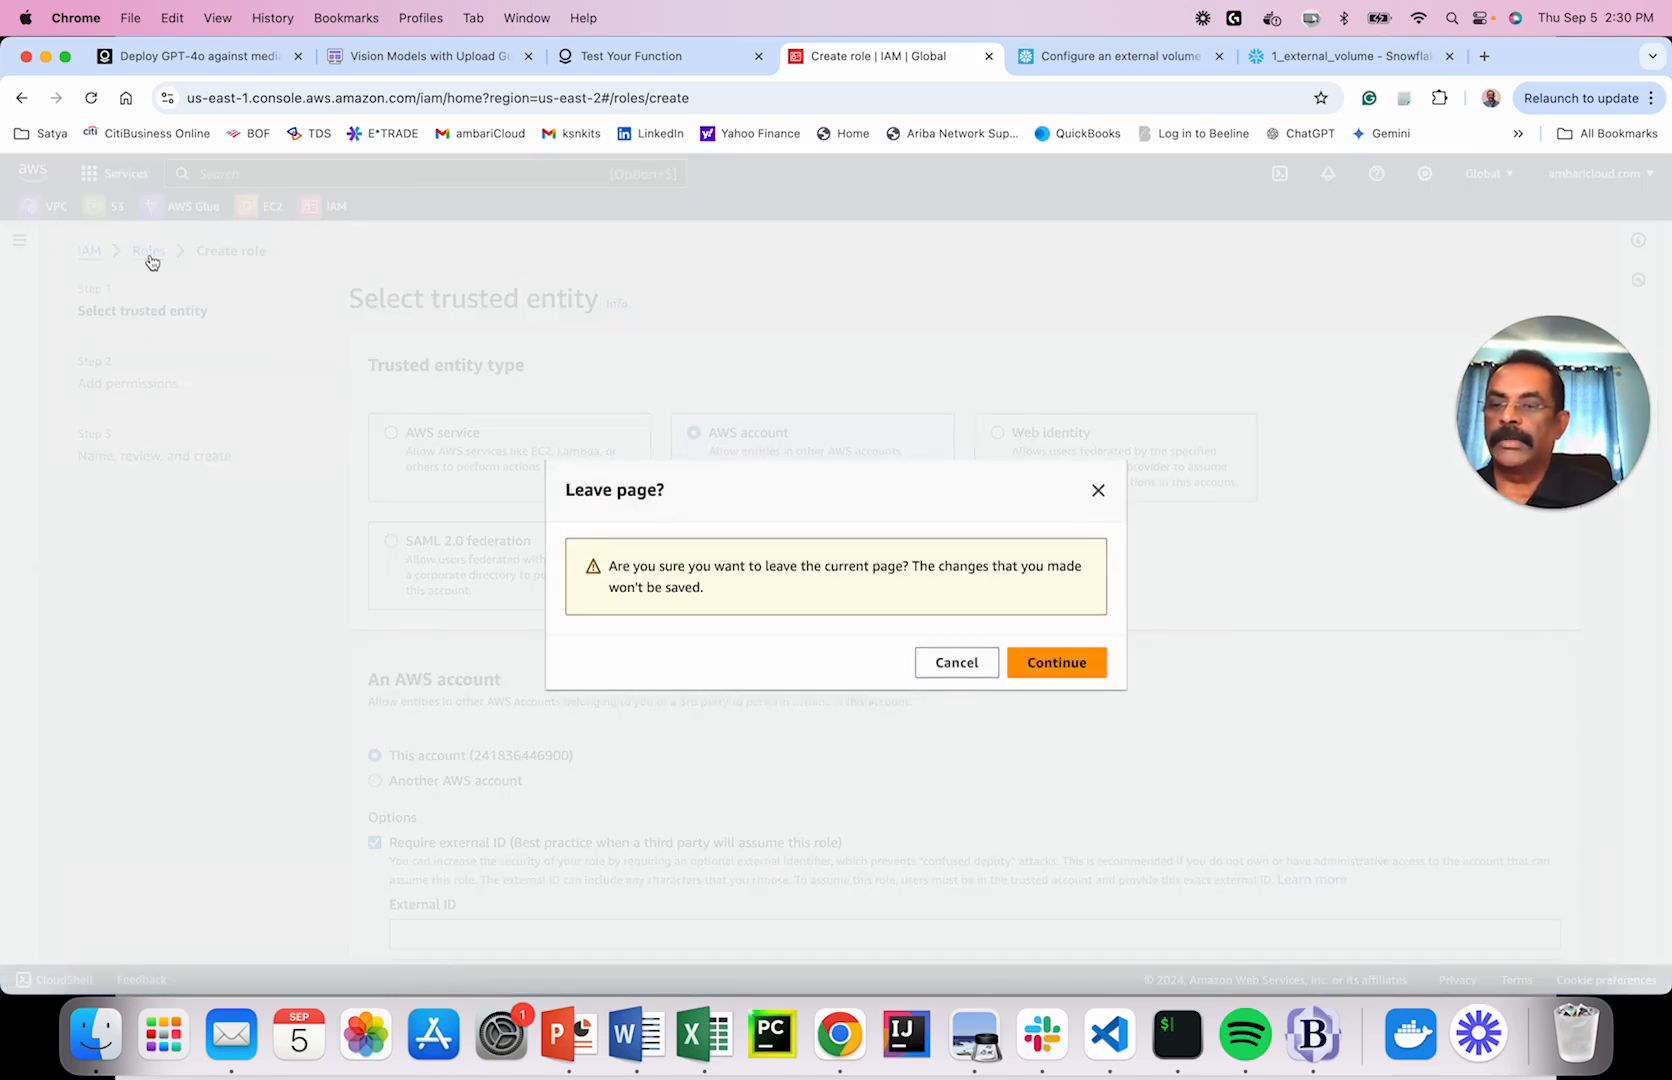
click(1048, 668)
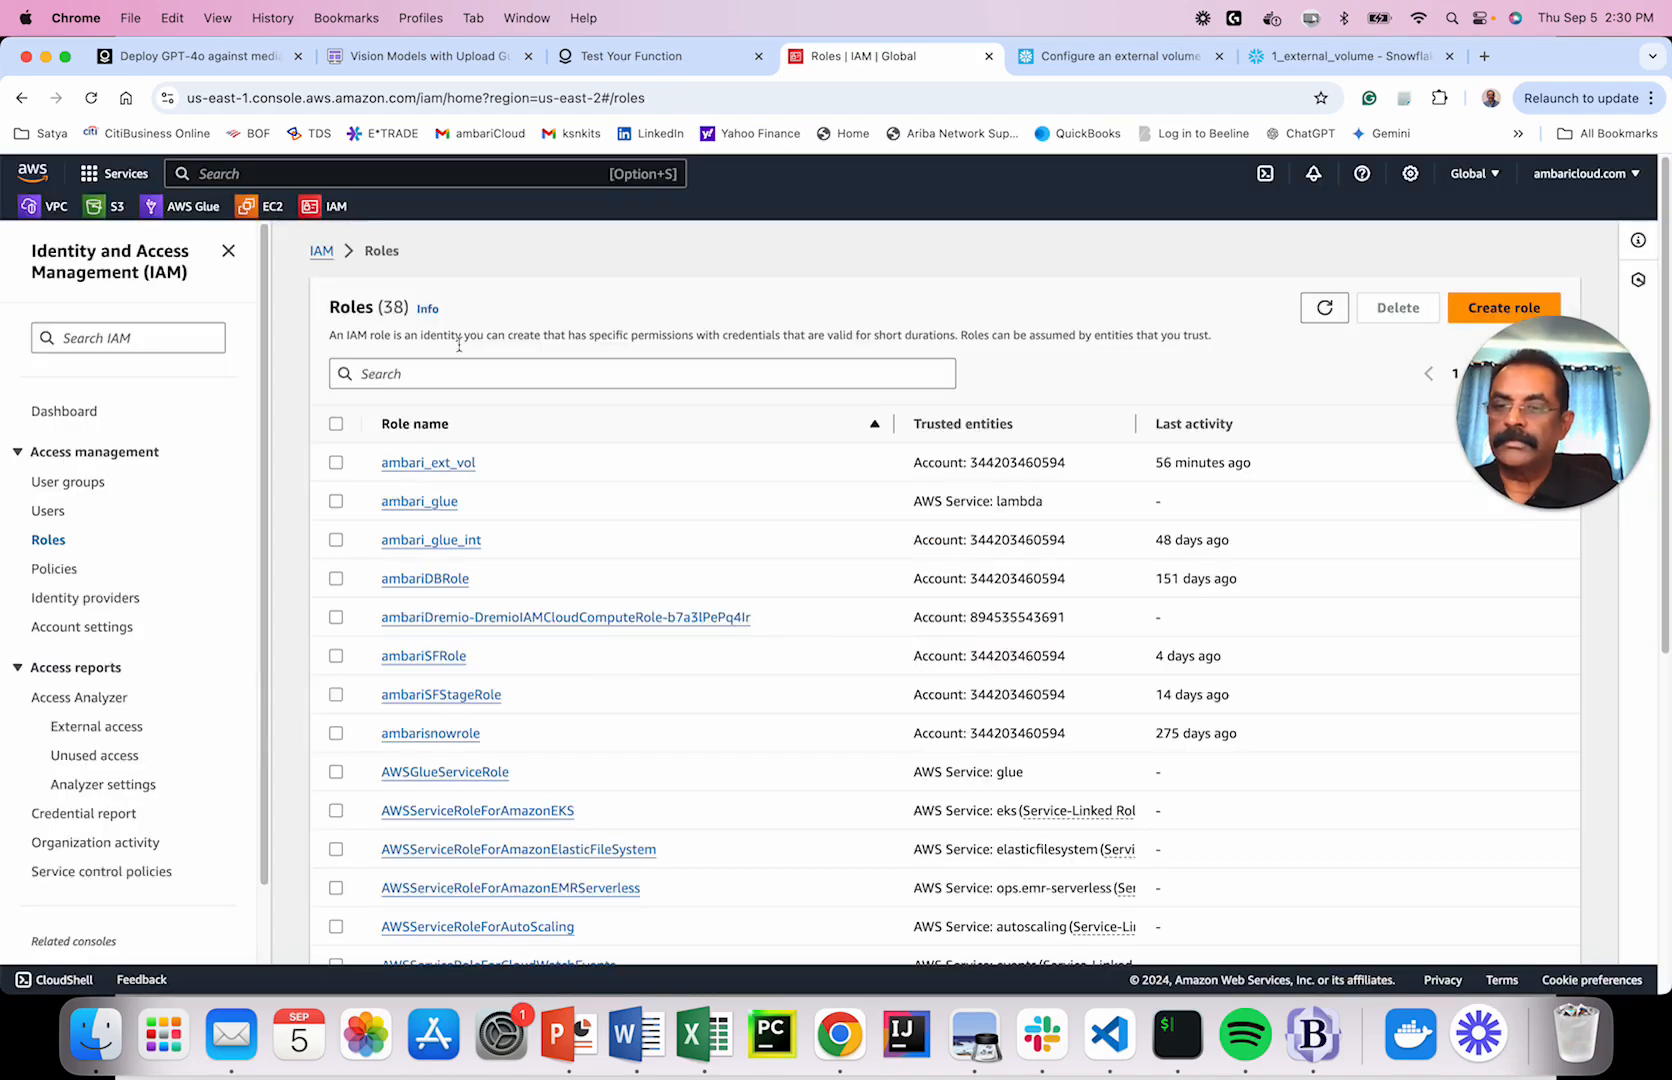
click(466, 375)
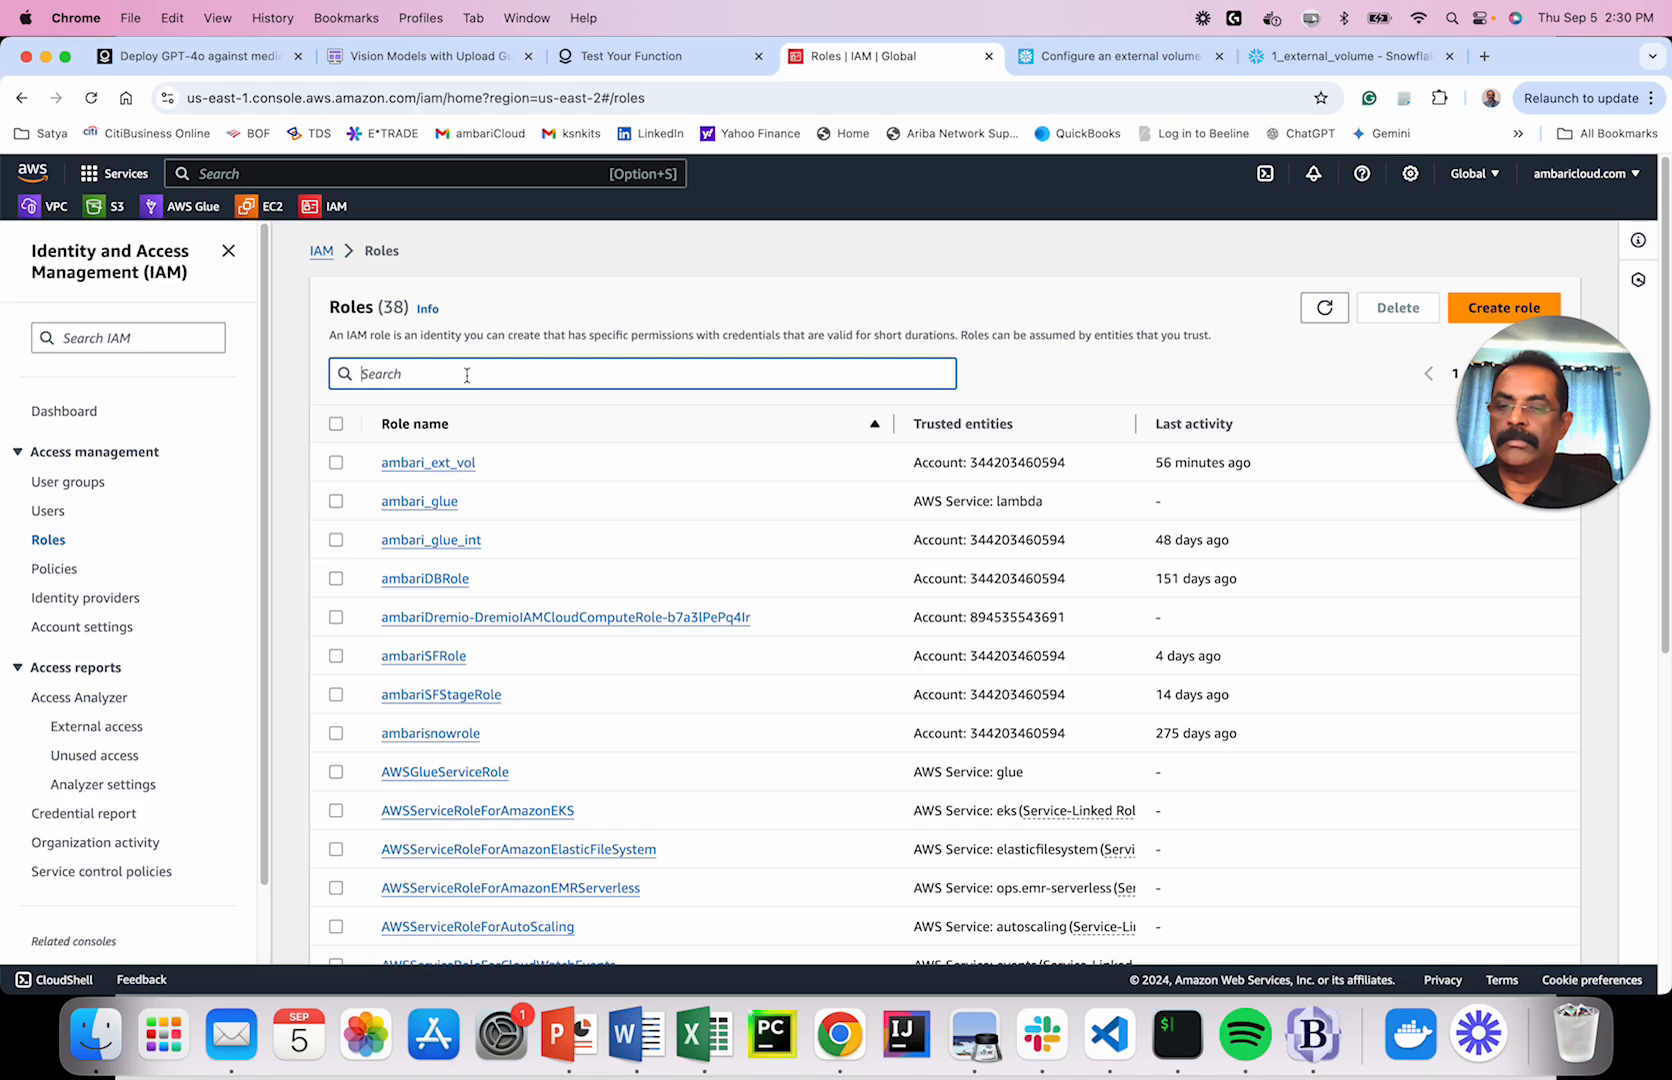
text(ambari)
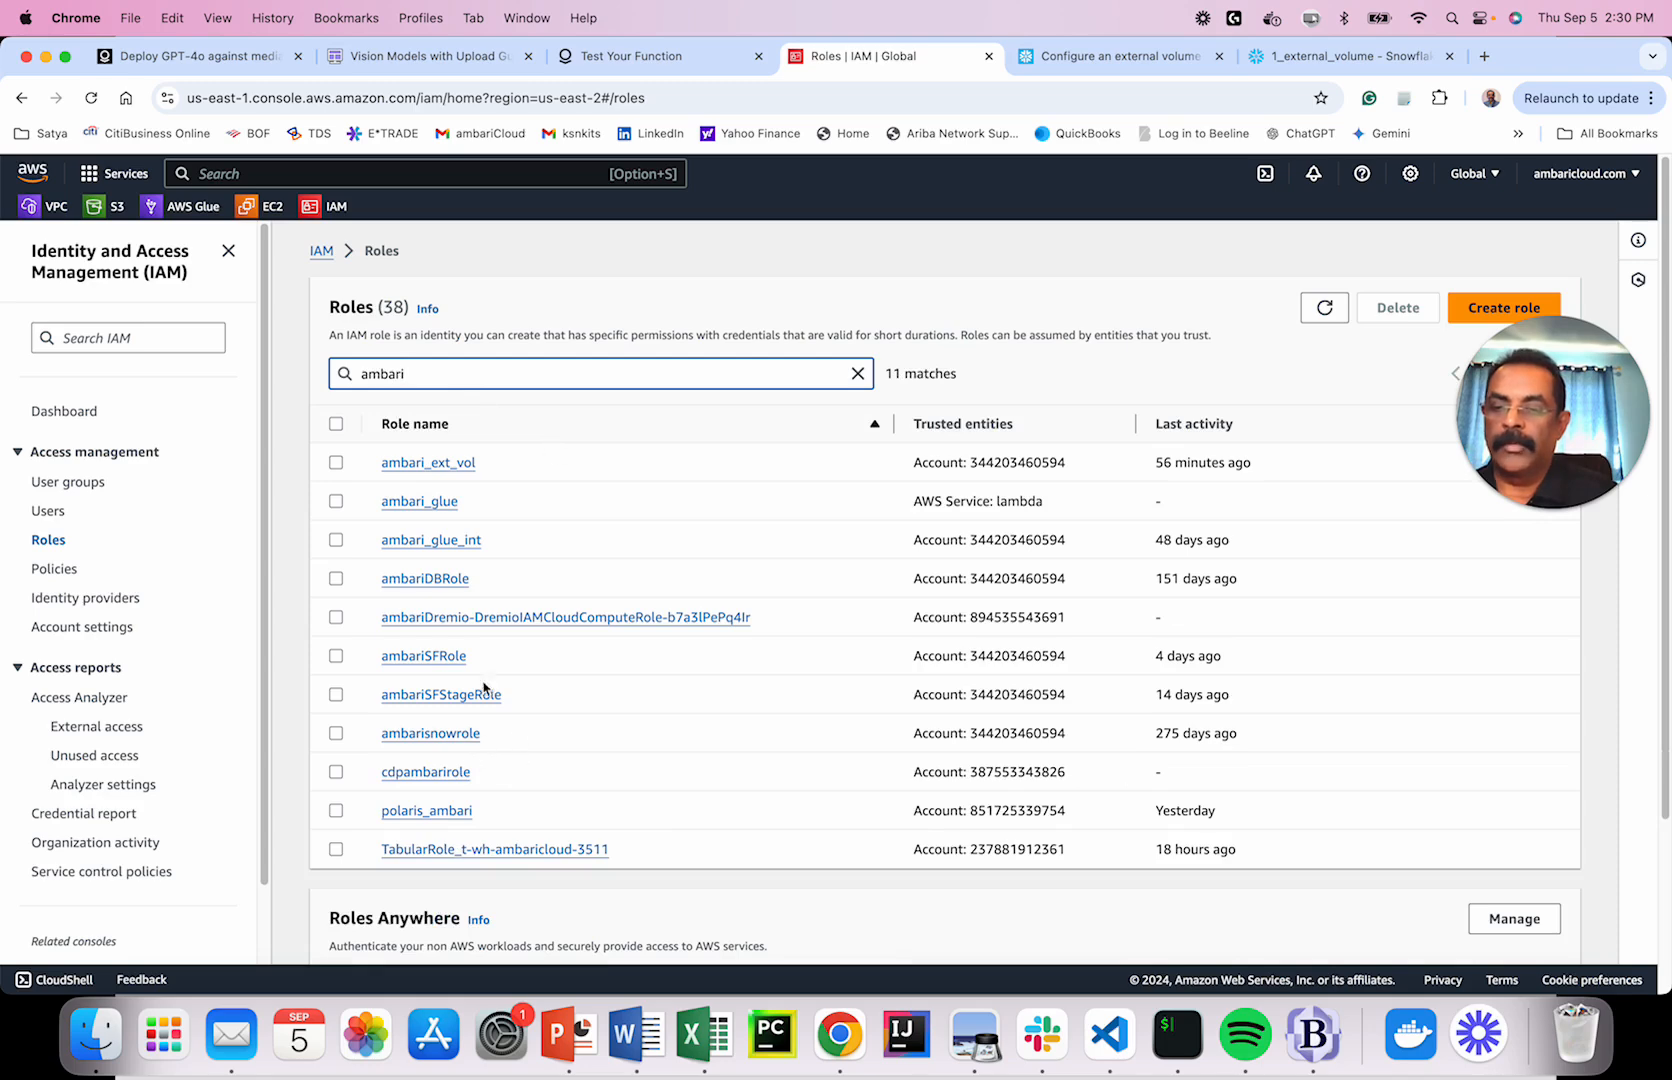
click(450, 657)
Open ambariSFRole's trust policy editor at the Principal line, then return to the 1_external_volume worksheet.
scroll(1072, 559, down, 2)
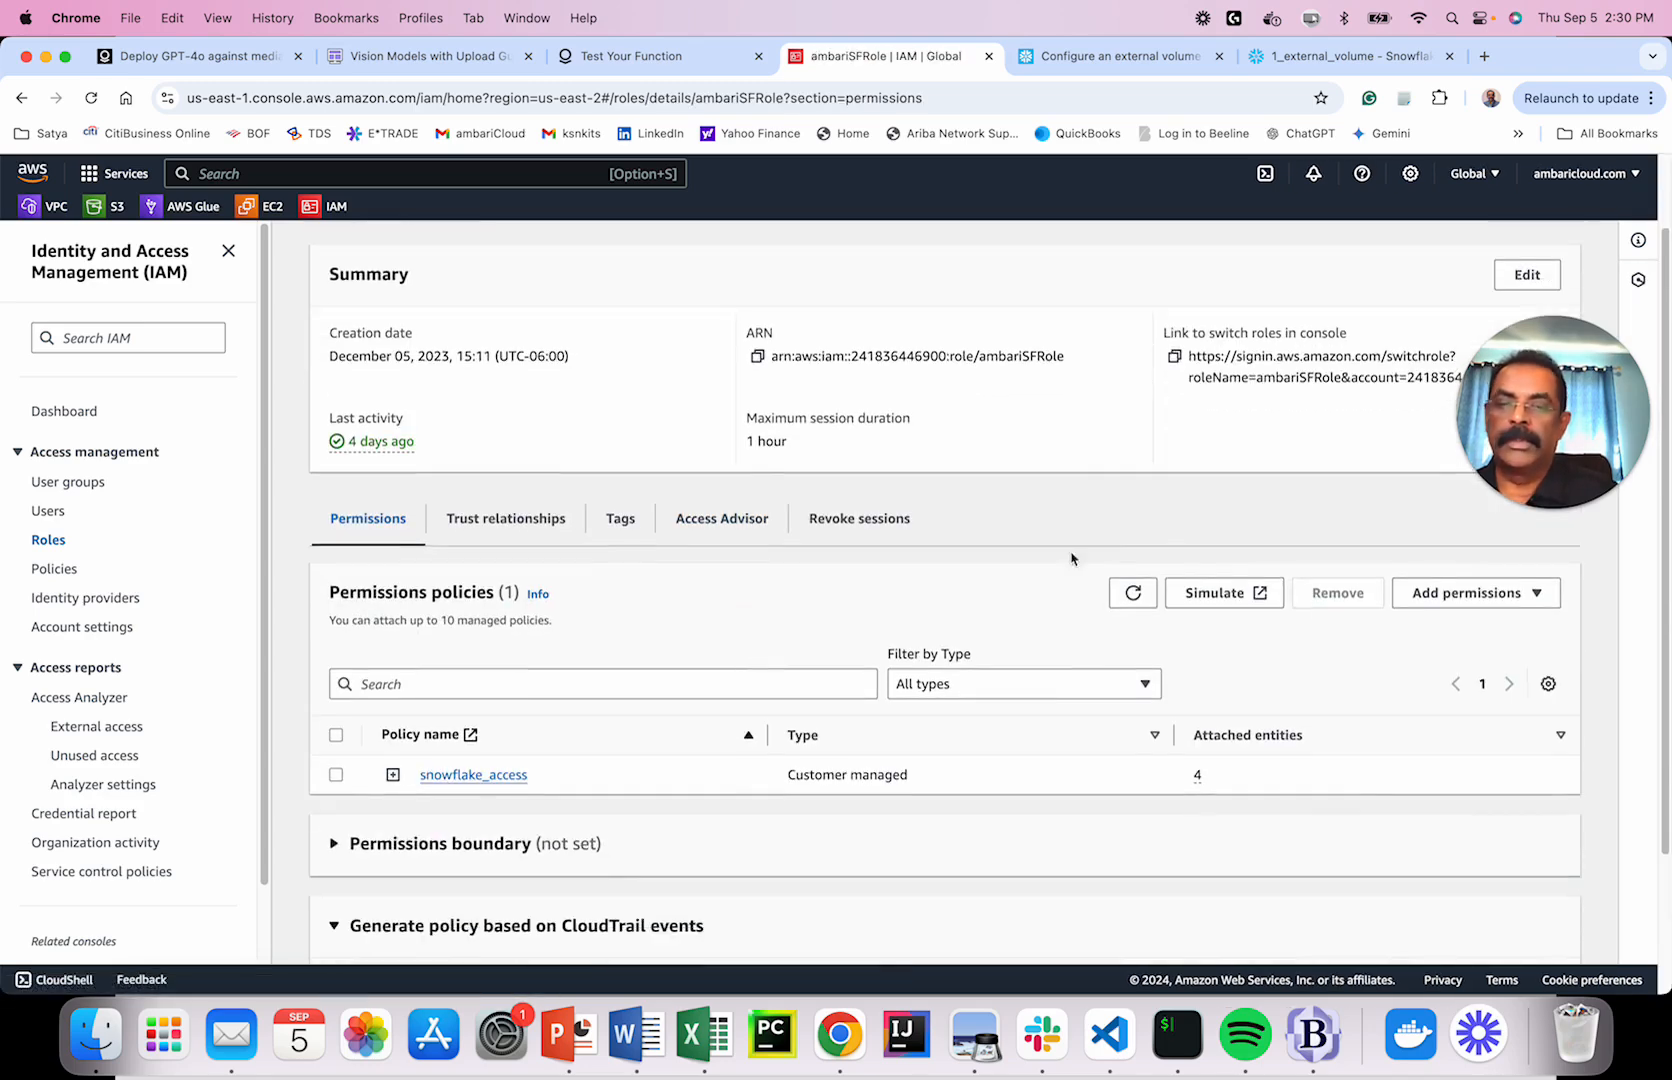
scroll(1333, 592, up, 2)
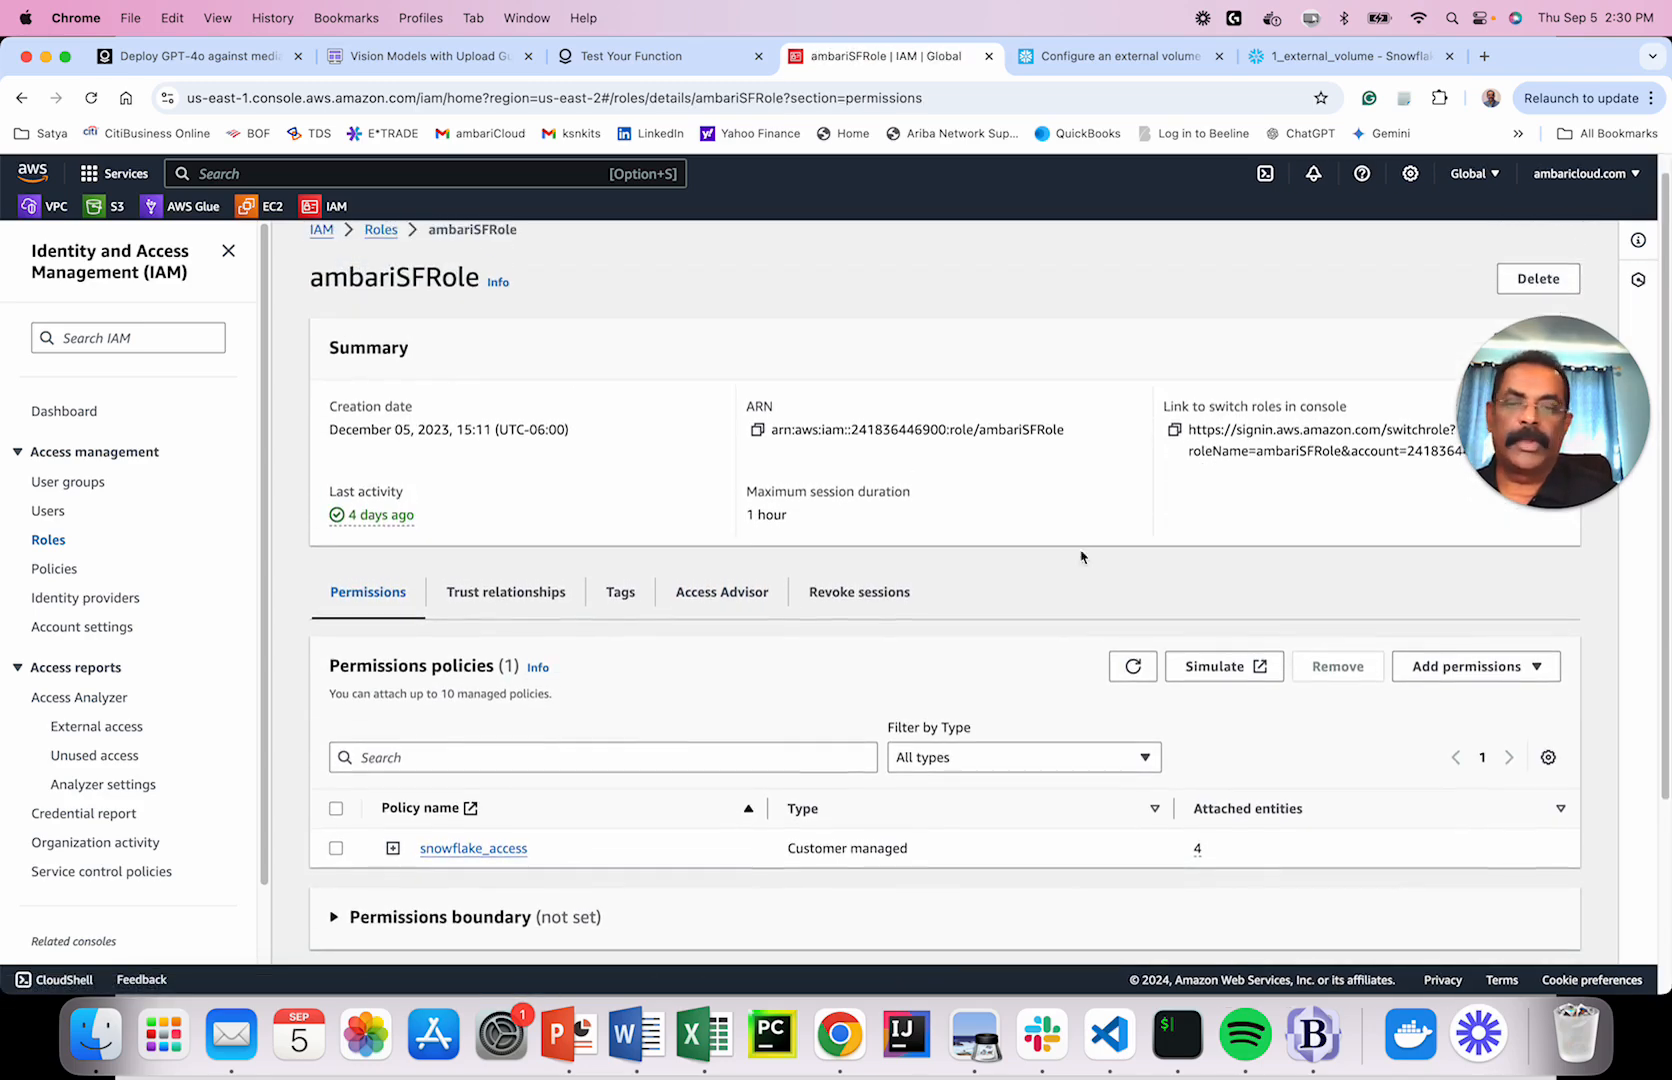
click(510, 595)
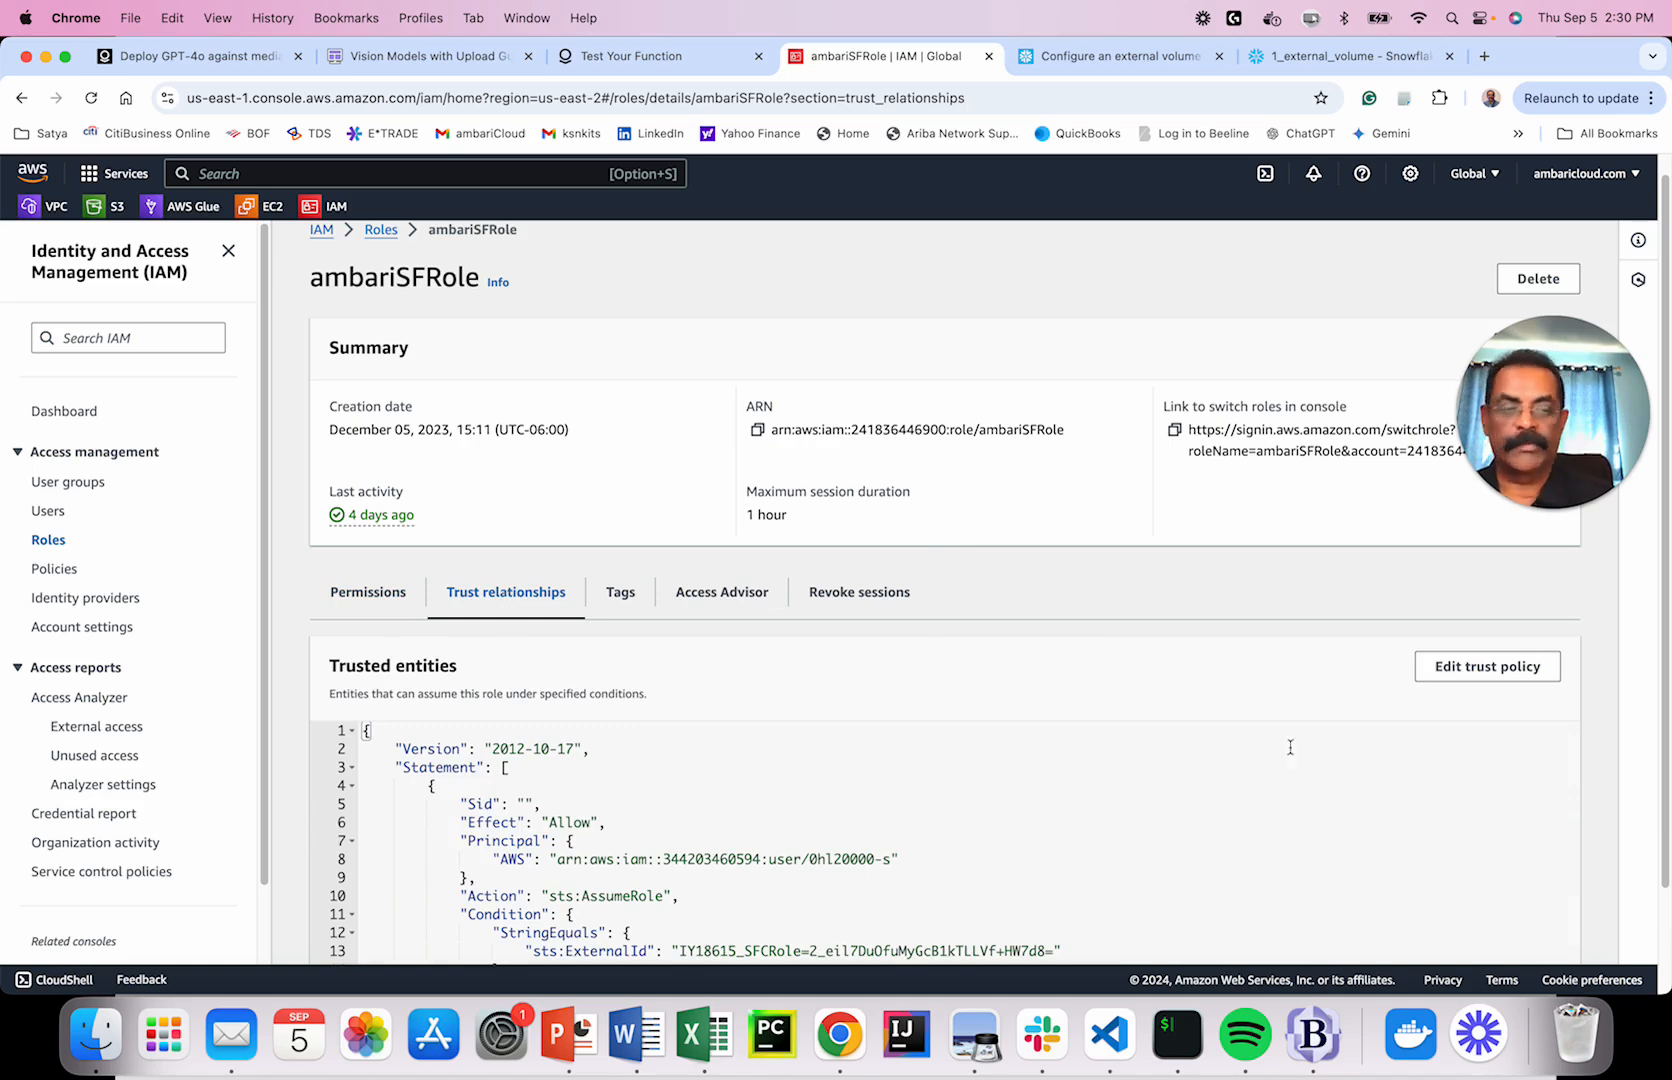
click(1445, 668)
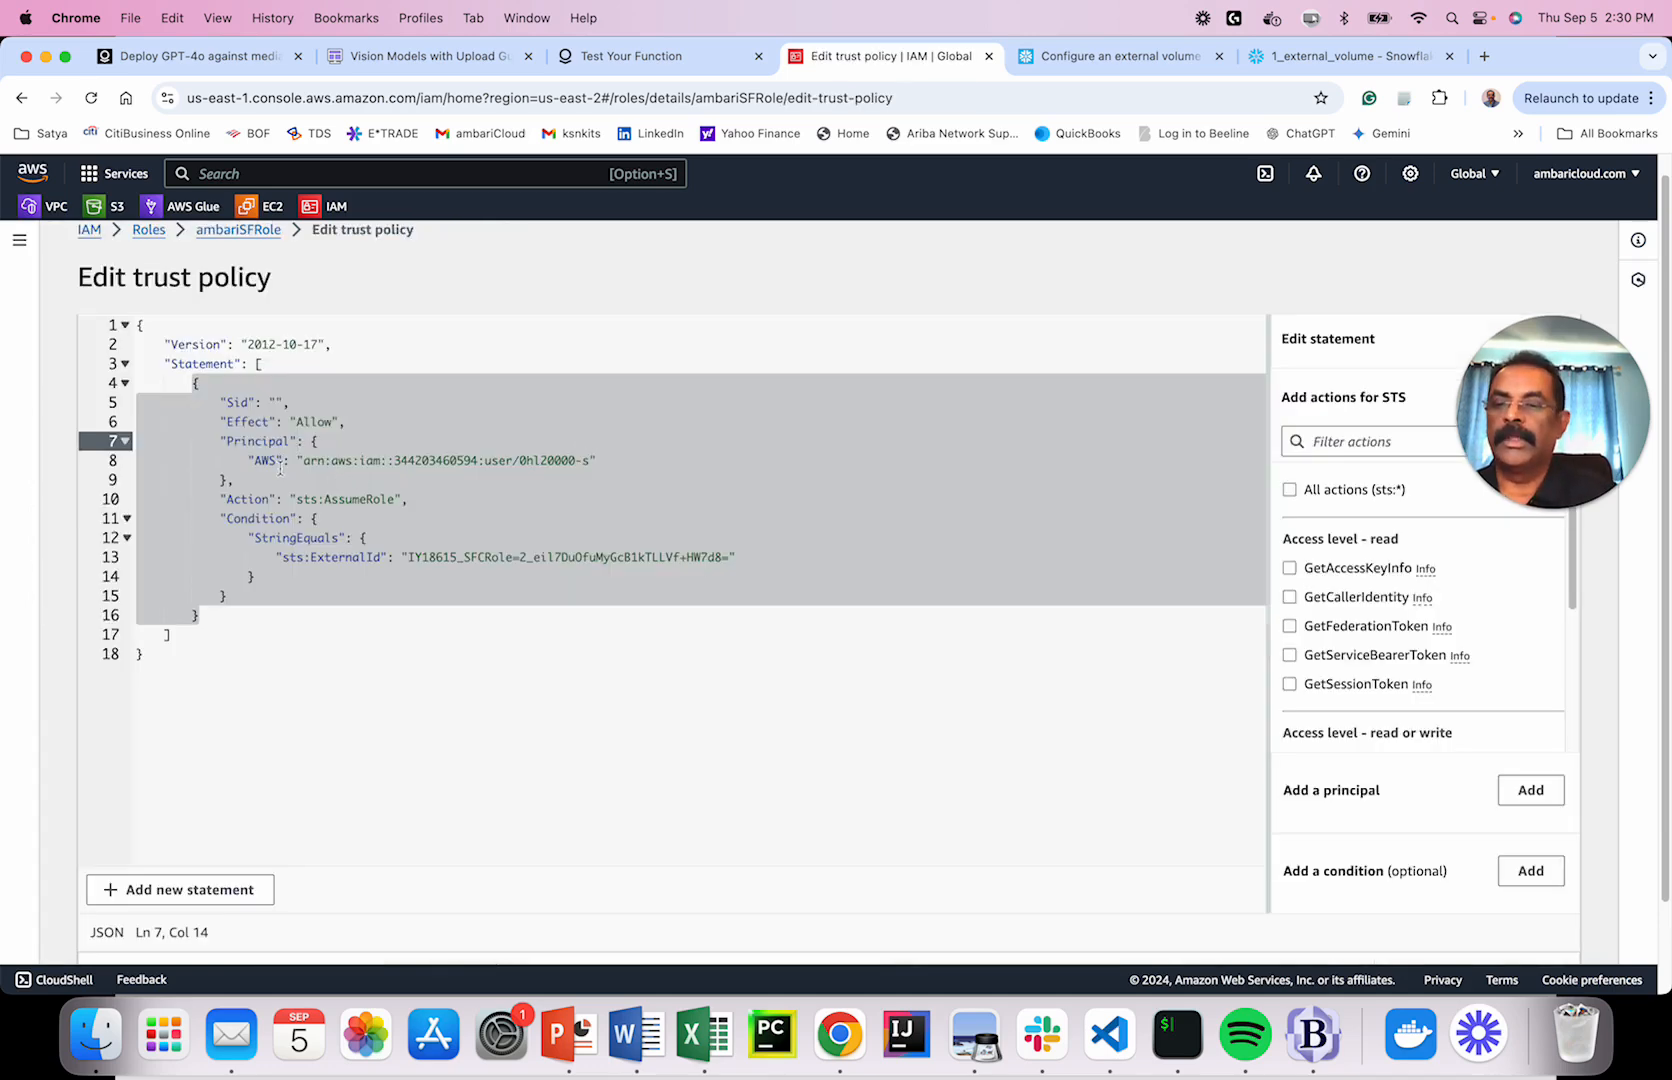
key(Down)
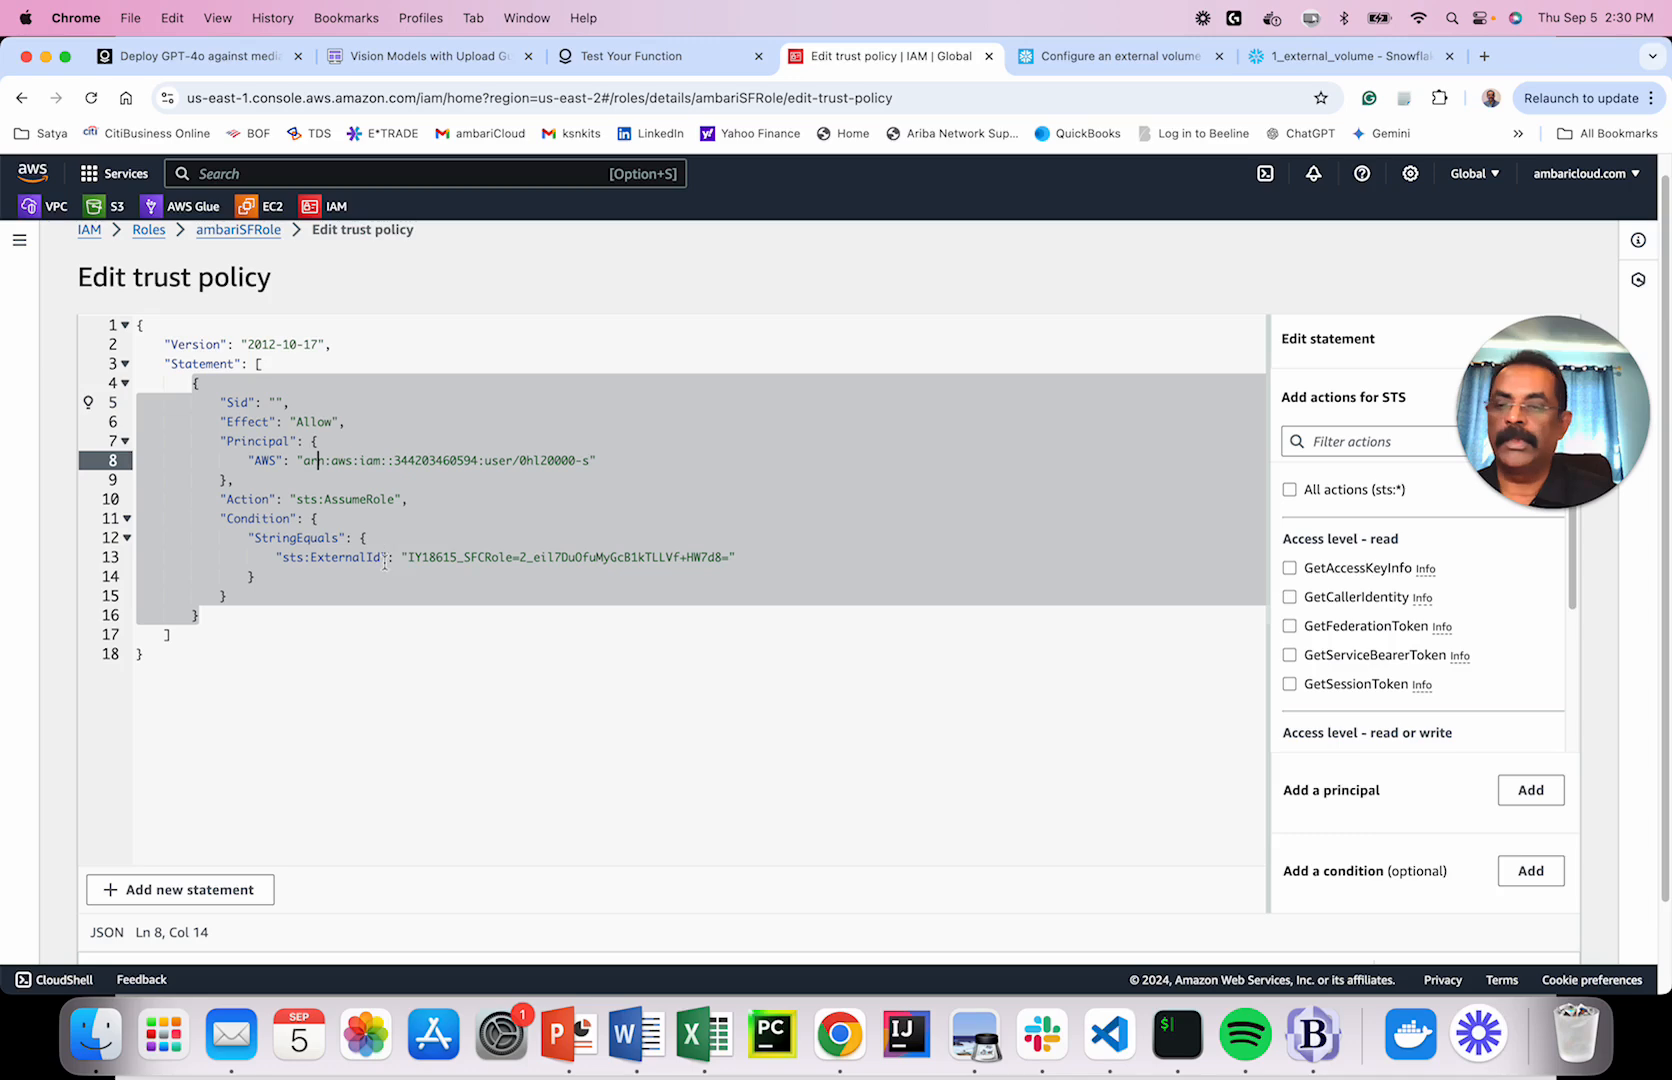
click(1340, 58)
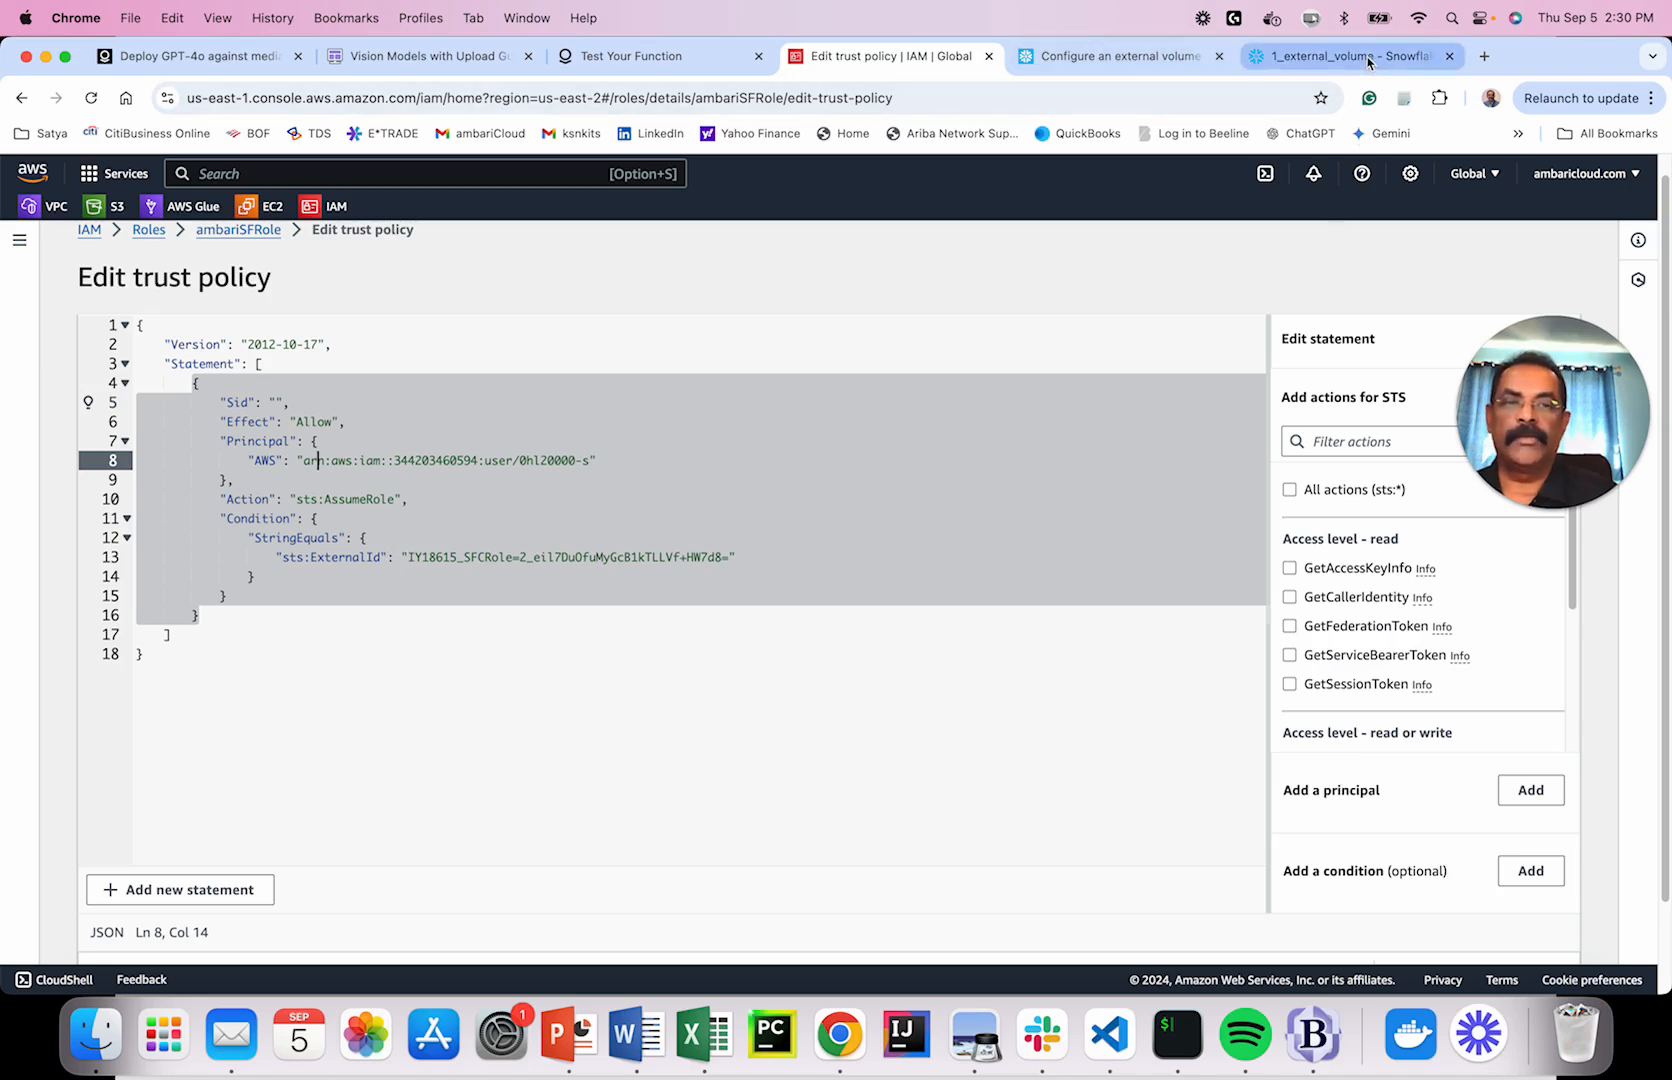
scroll(771, 414, down, 2)
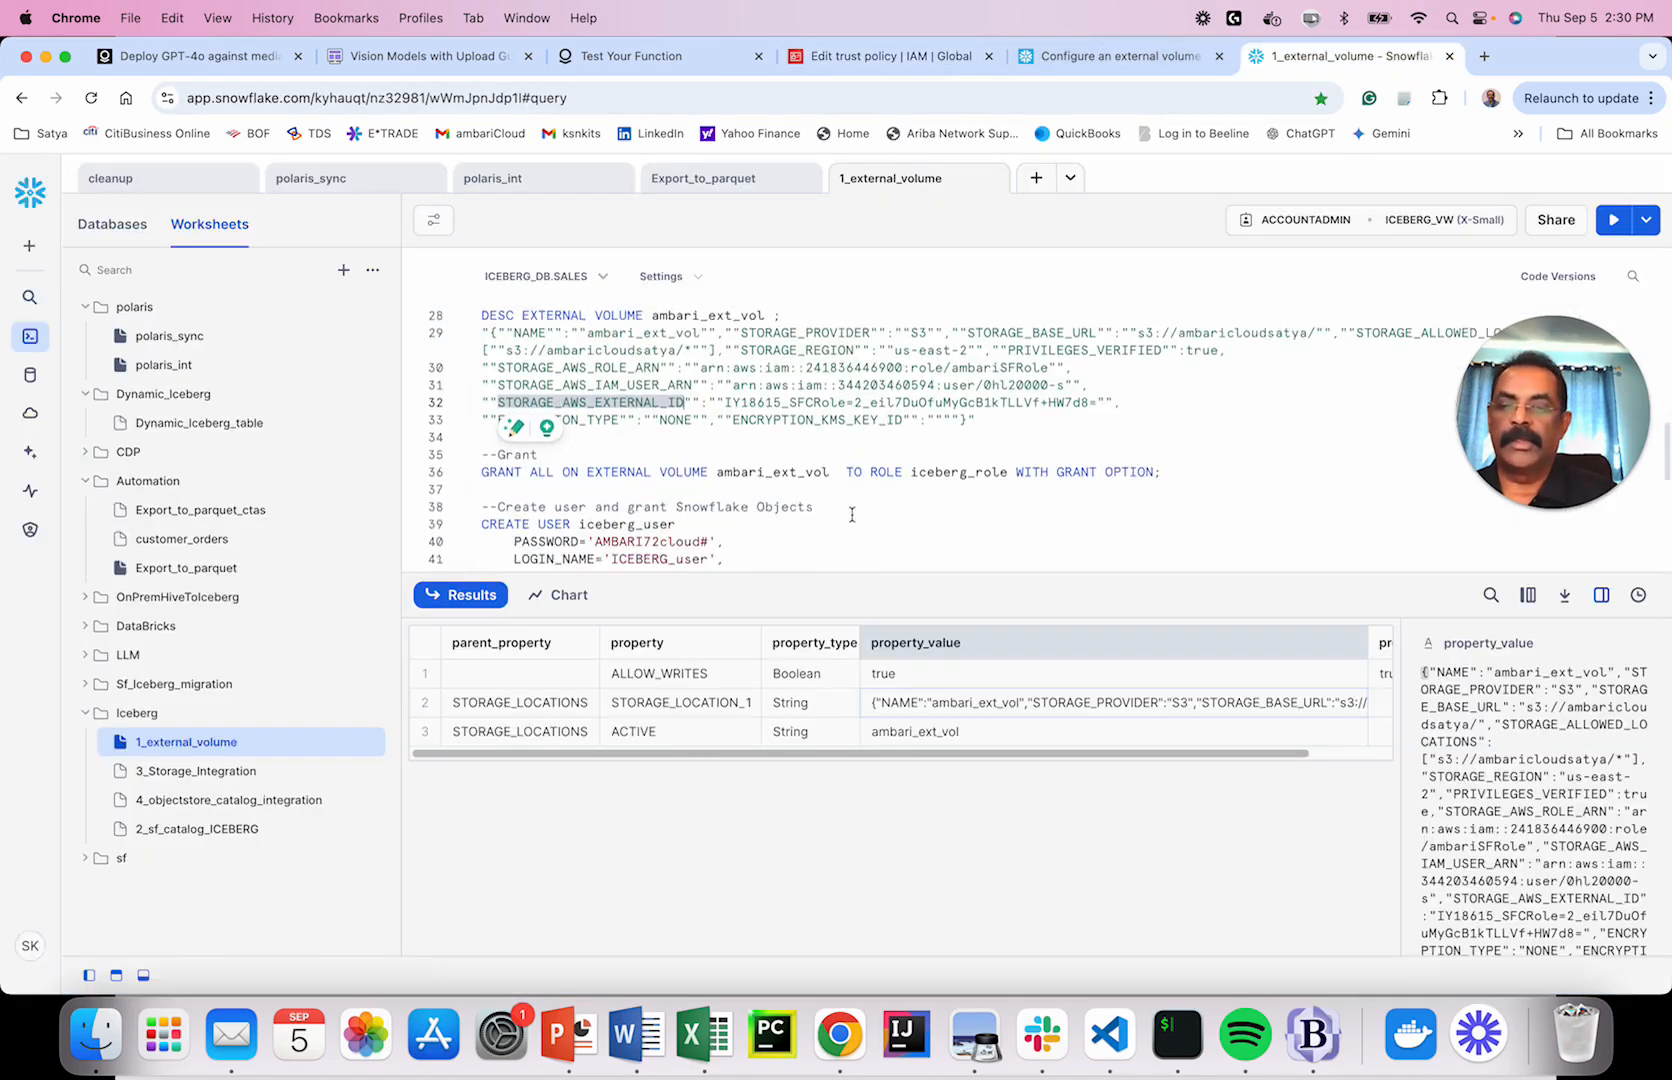
double_click(776, 445)
double_click(958, 447)
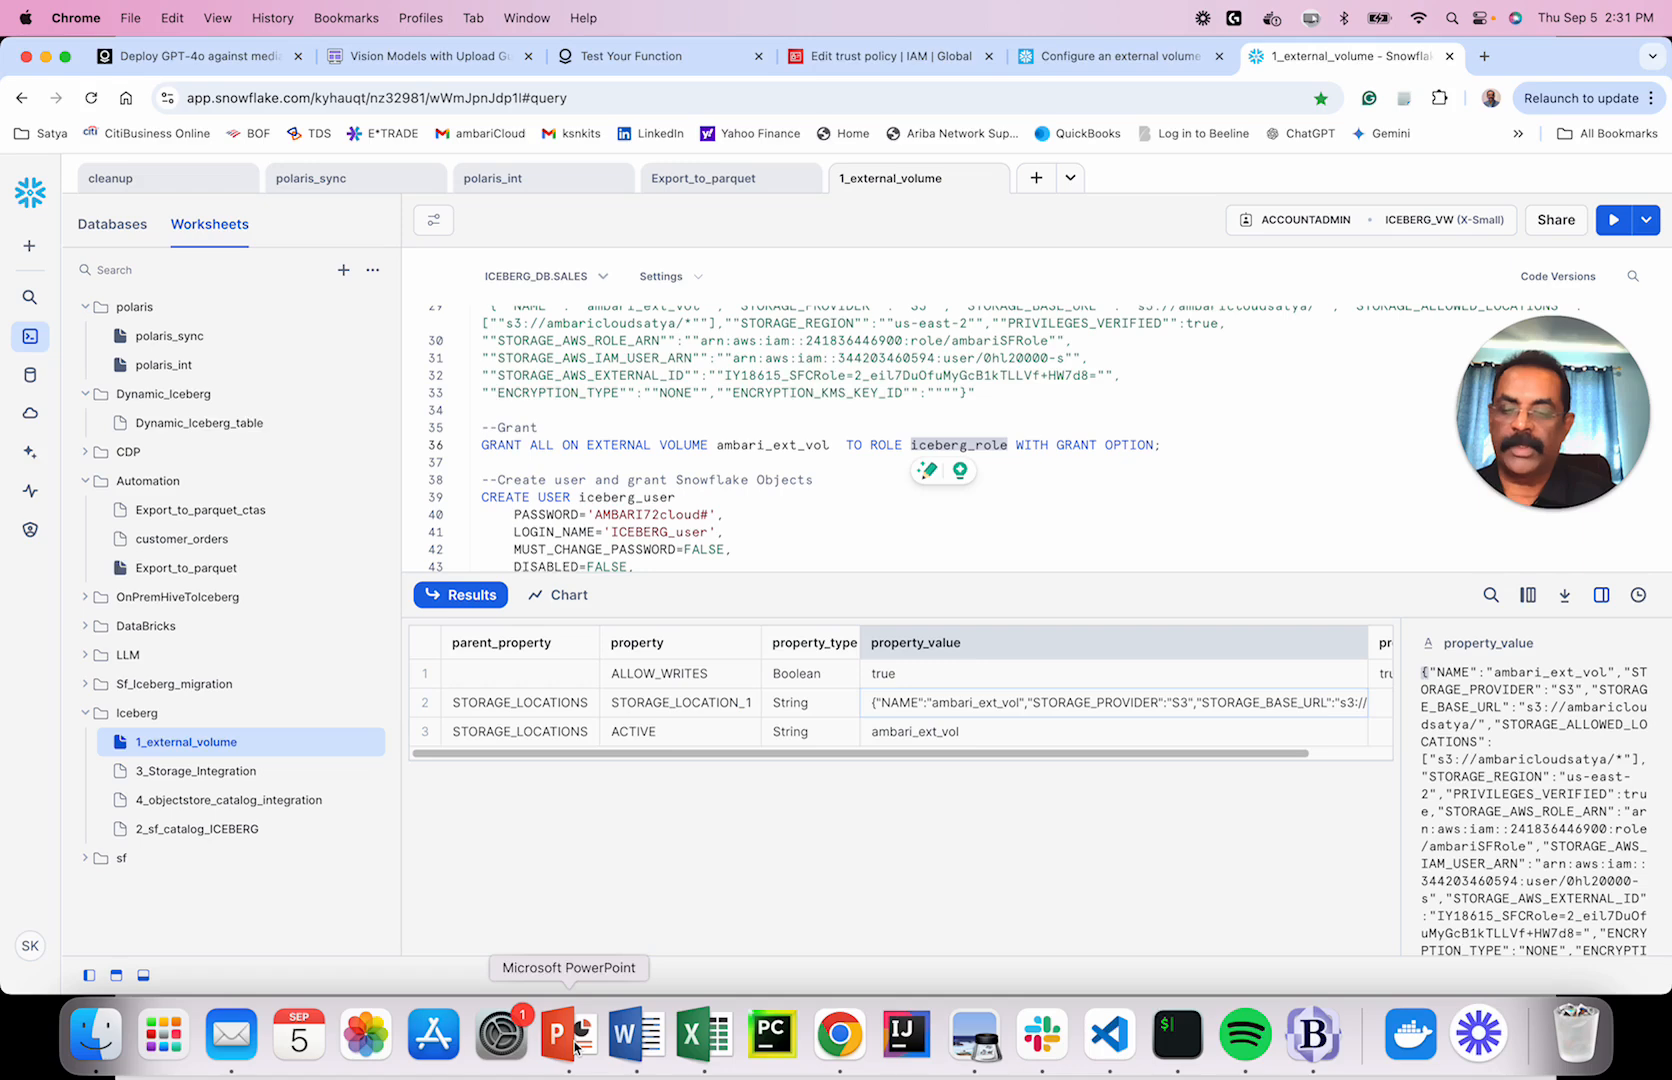
scroll(900, 440, up, 5)
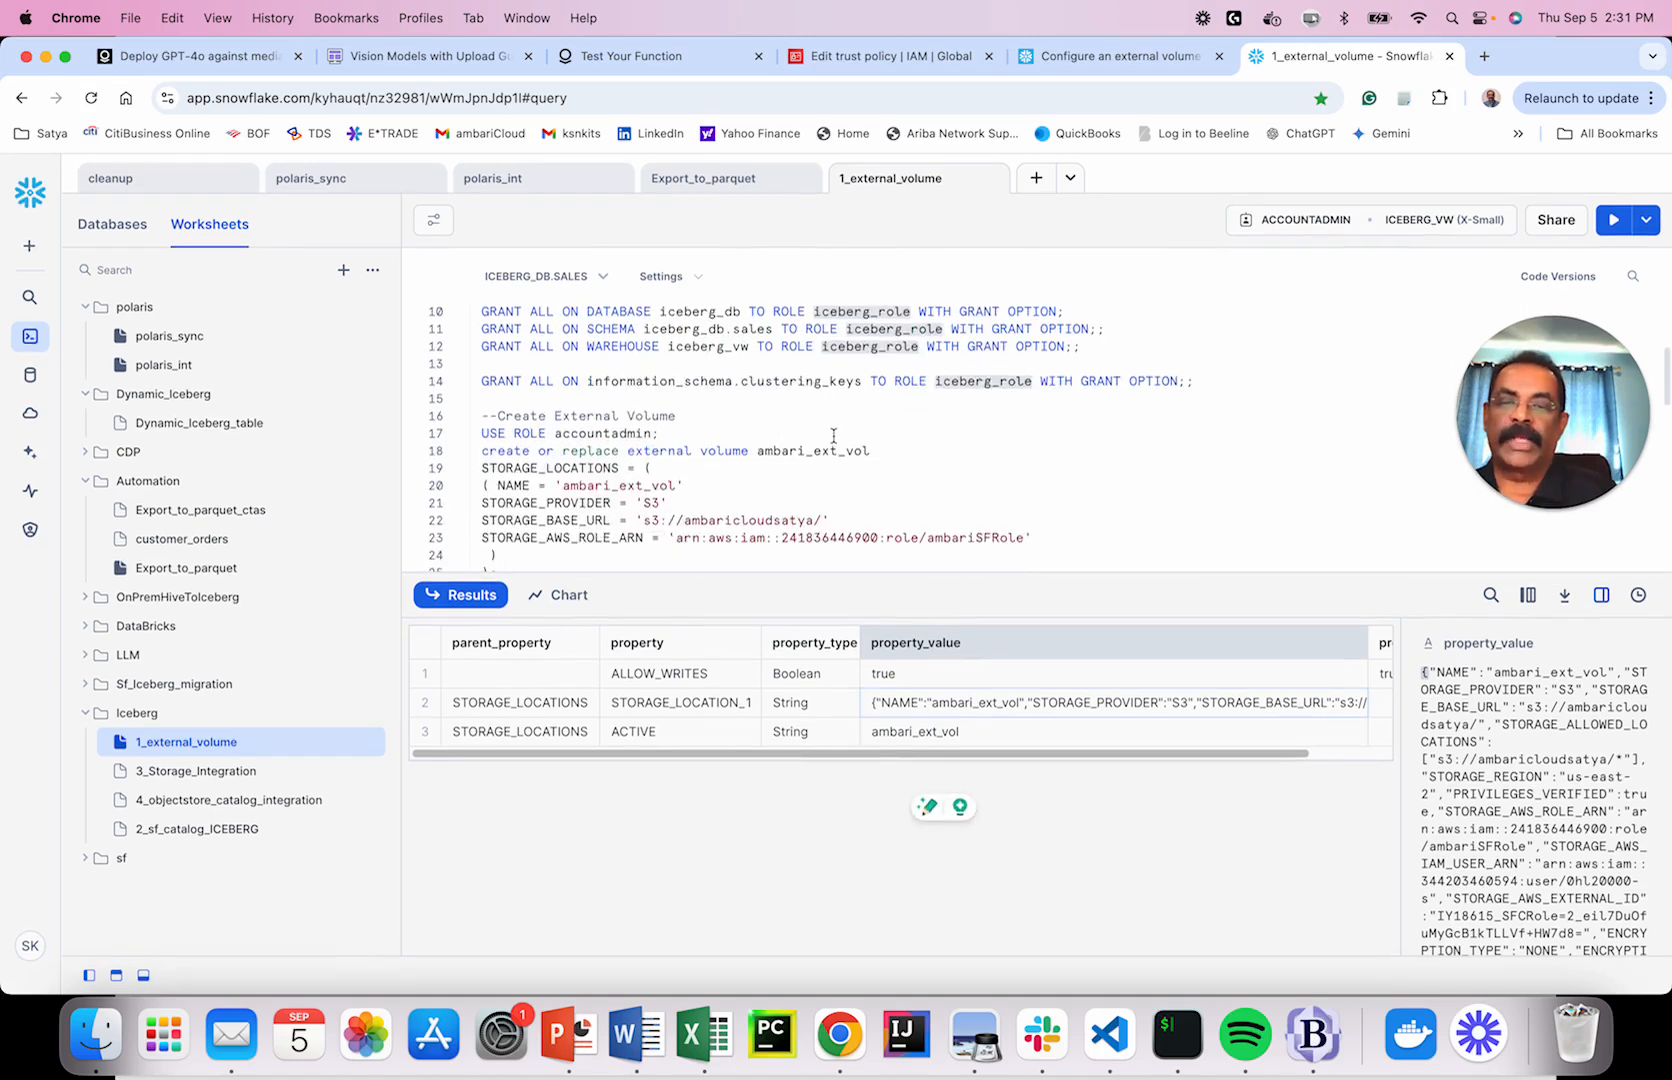
scroll(838, 443, down, 2)
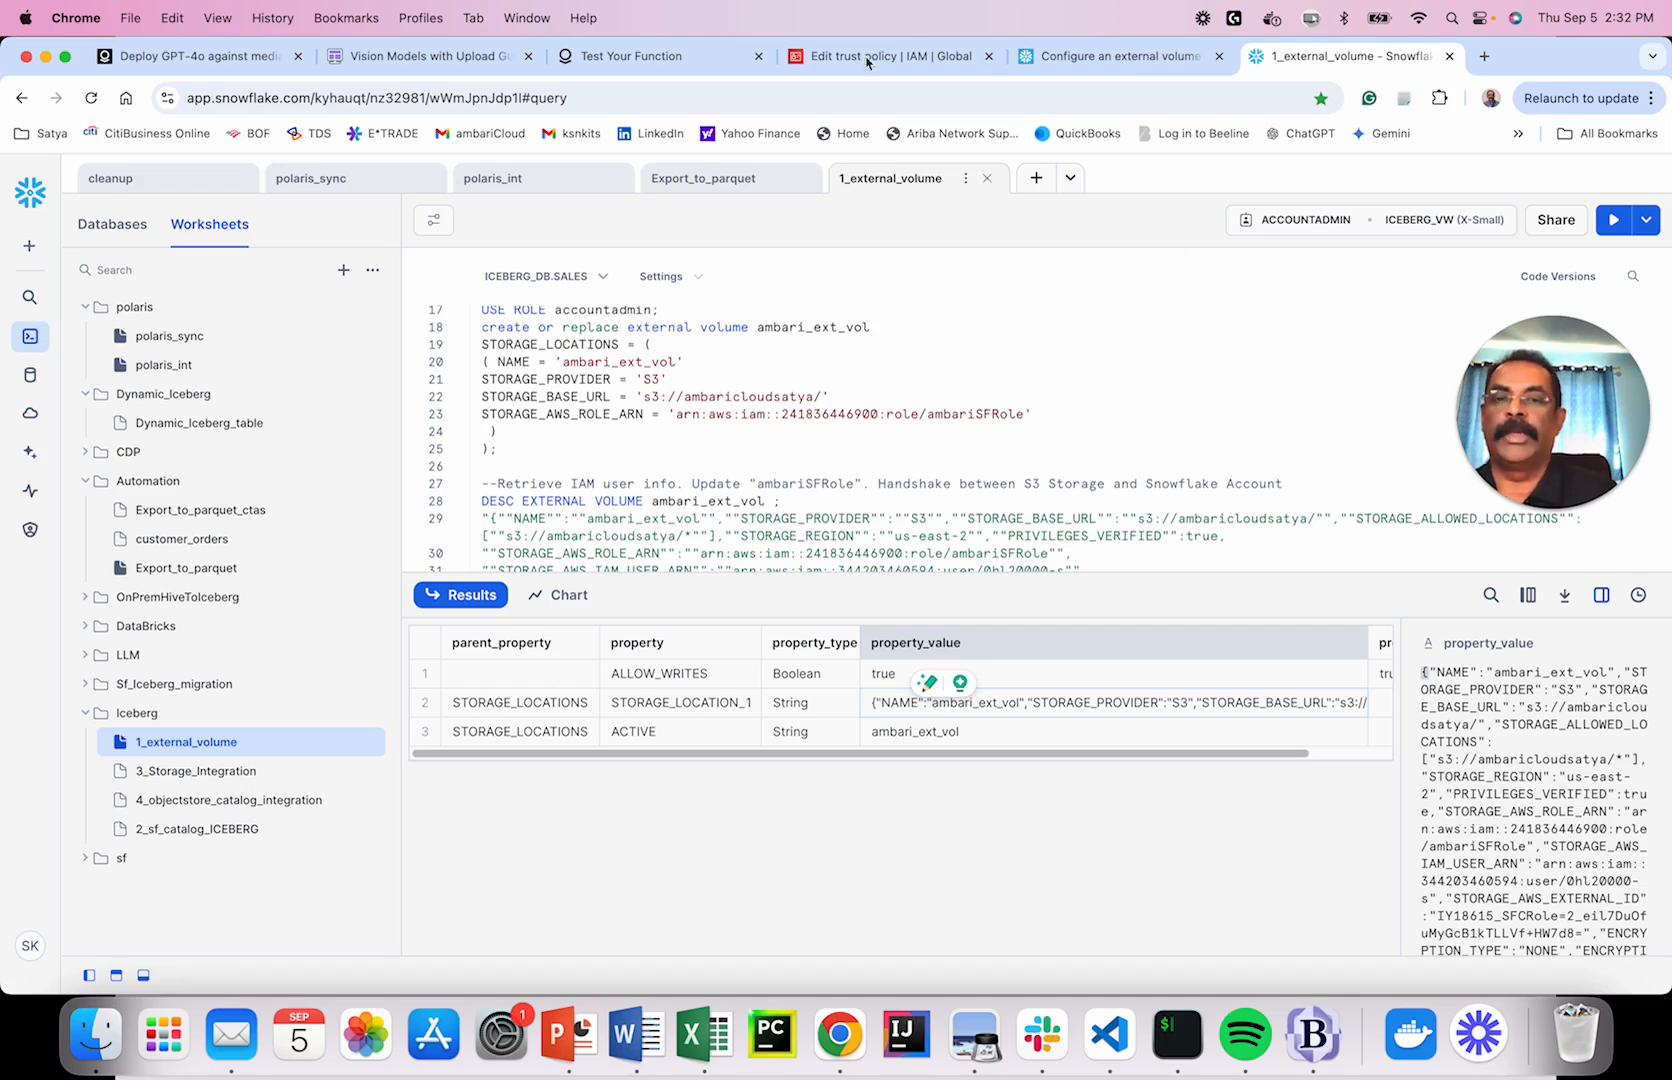
Present the Create IAM Policy slides, including the JSON policy example, then the Create IAM Role slide's Another AWS account step.
click(568, 1033)
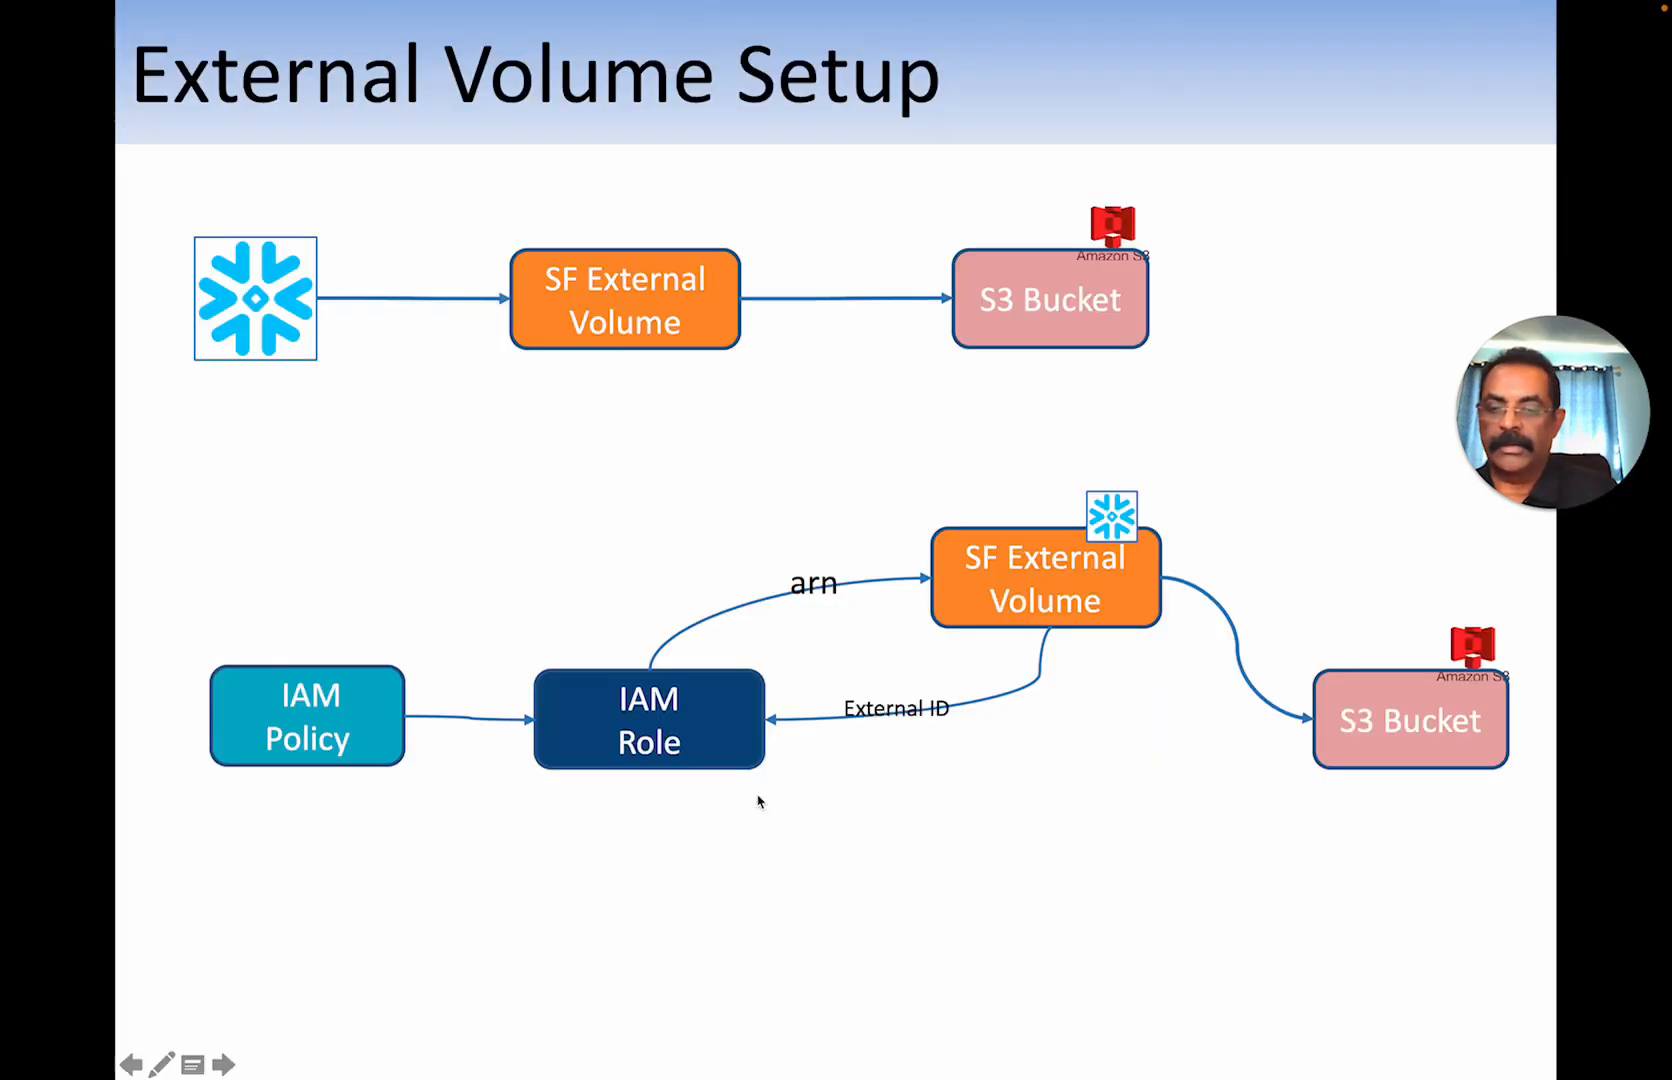
key(Right)
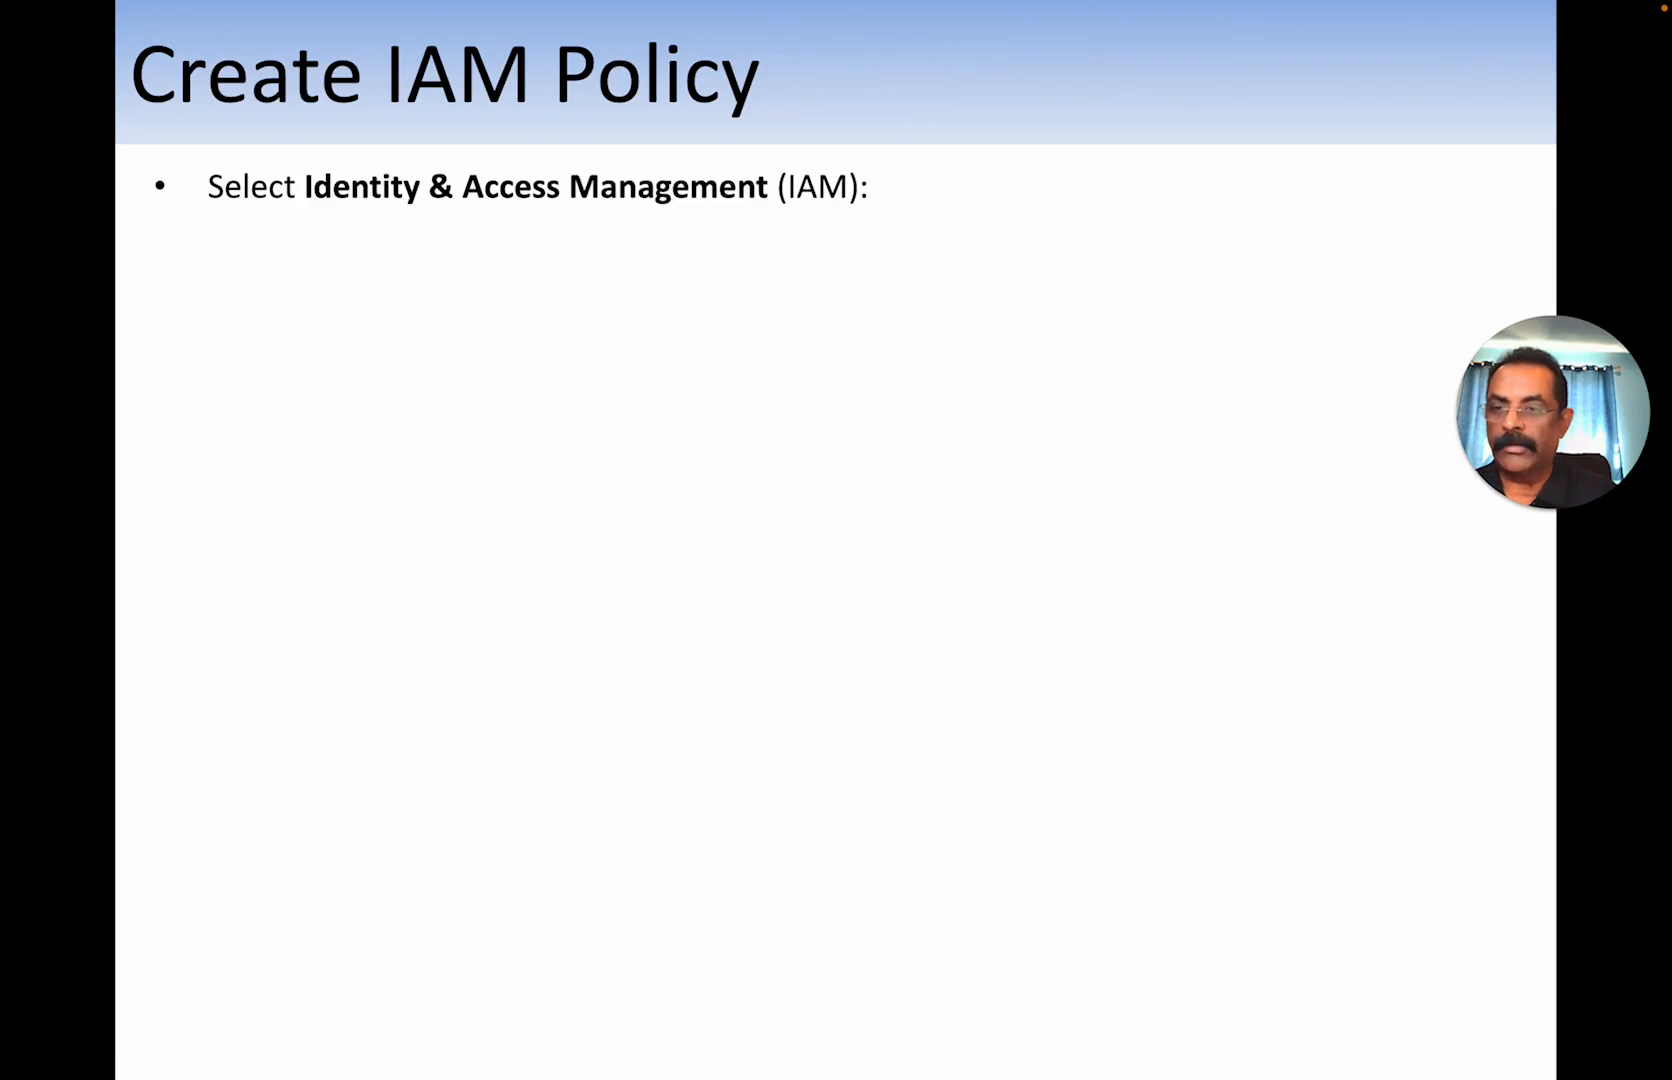
key(Right)
key(Right)
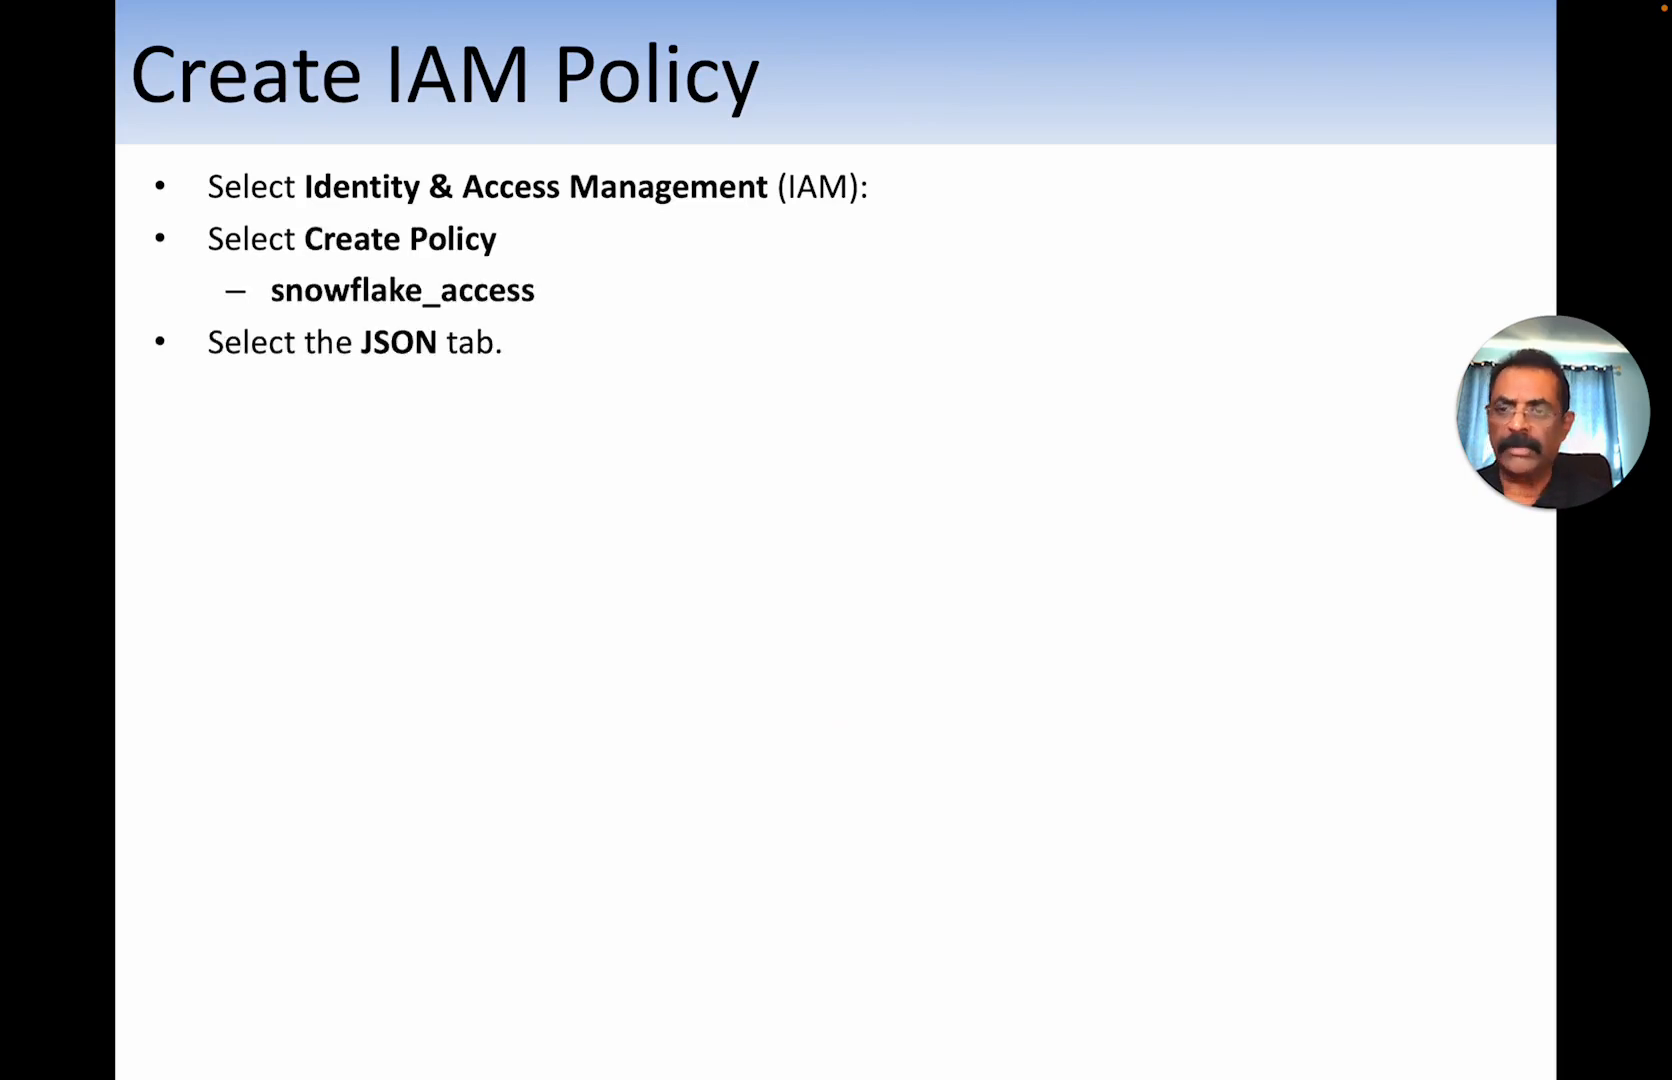
key(Right)
key(Left)
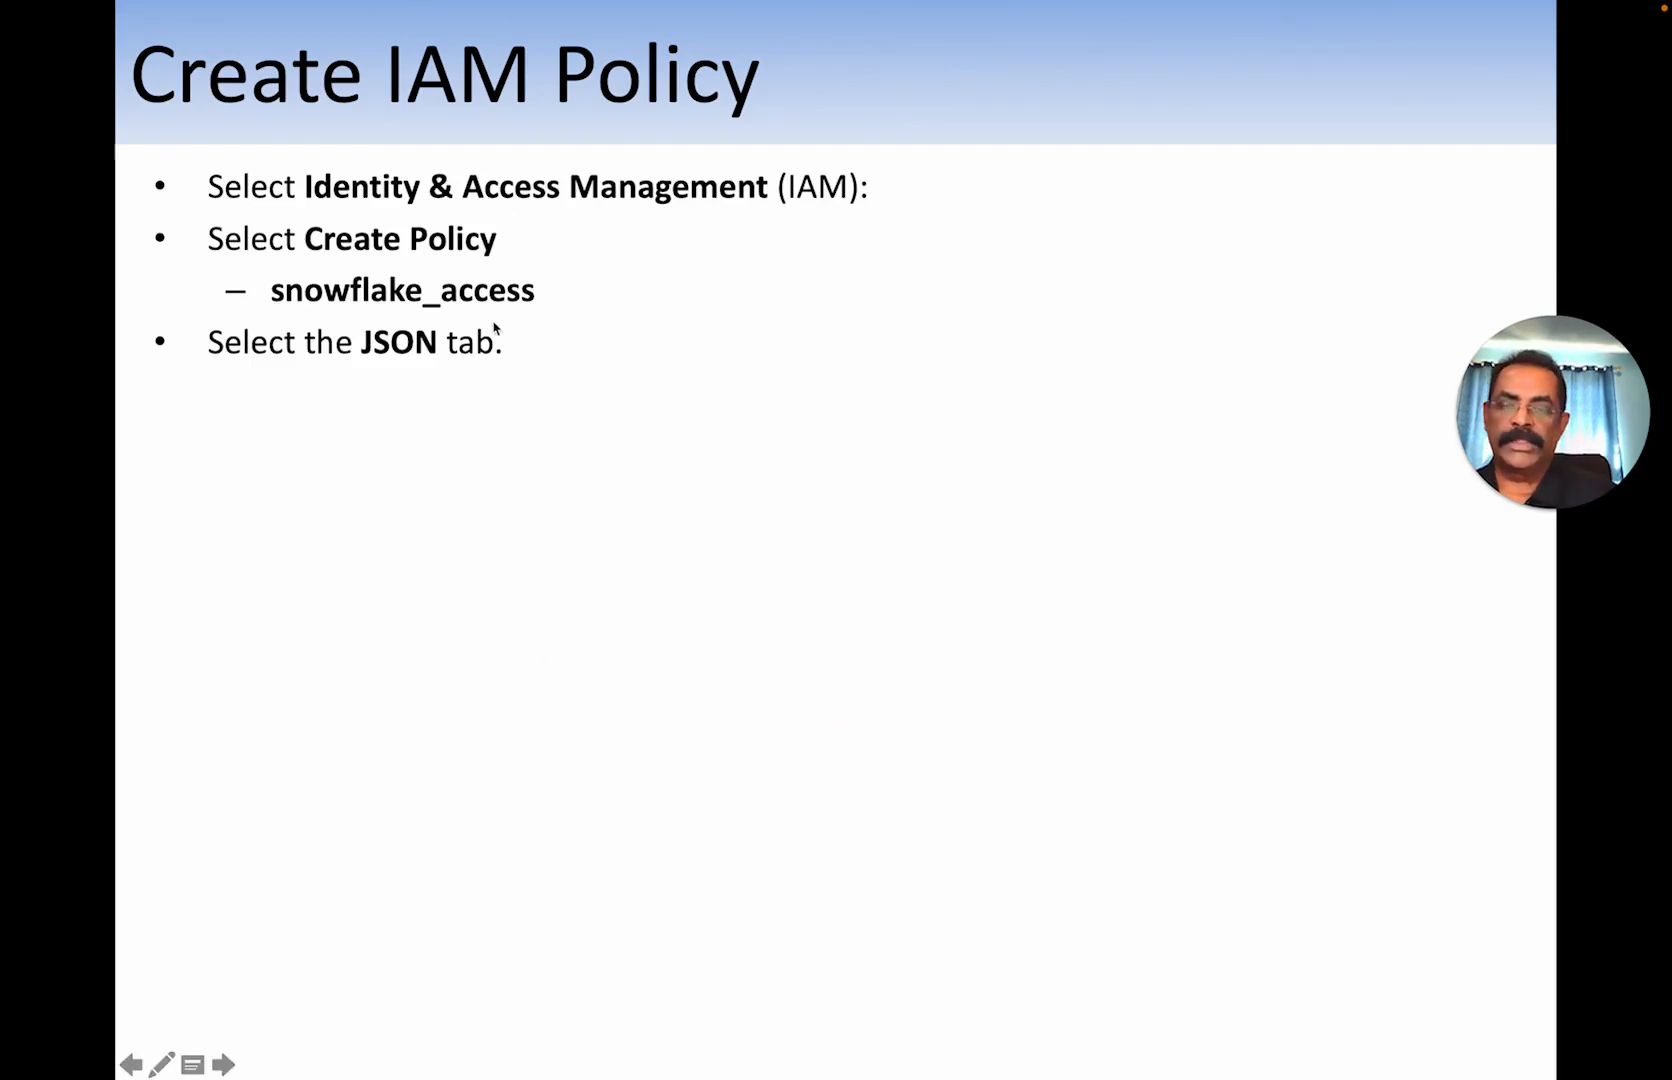
key(Right)
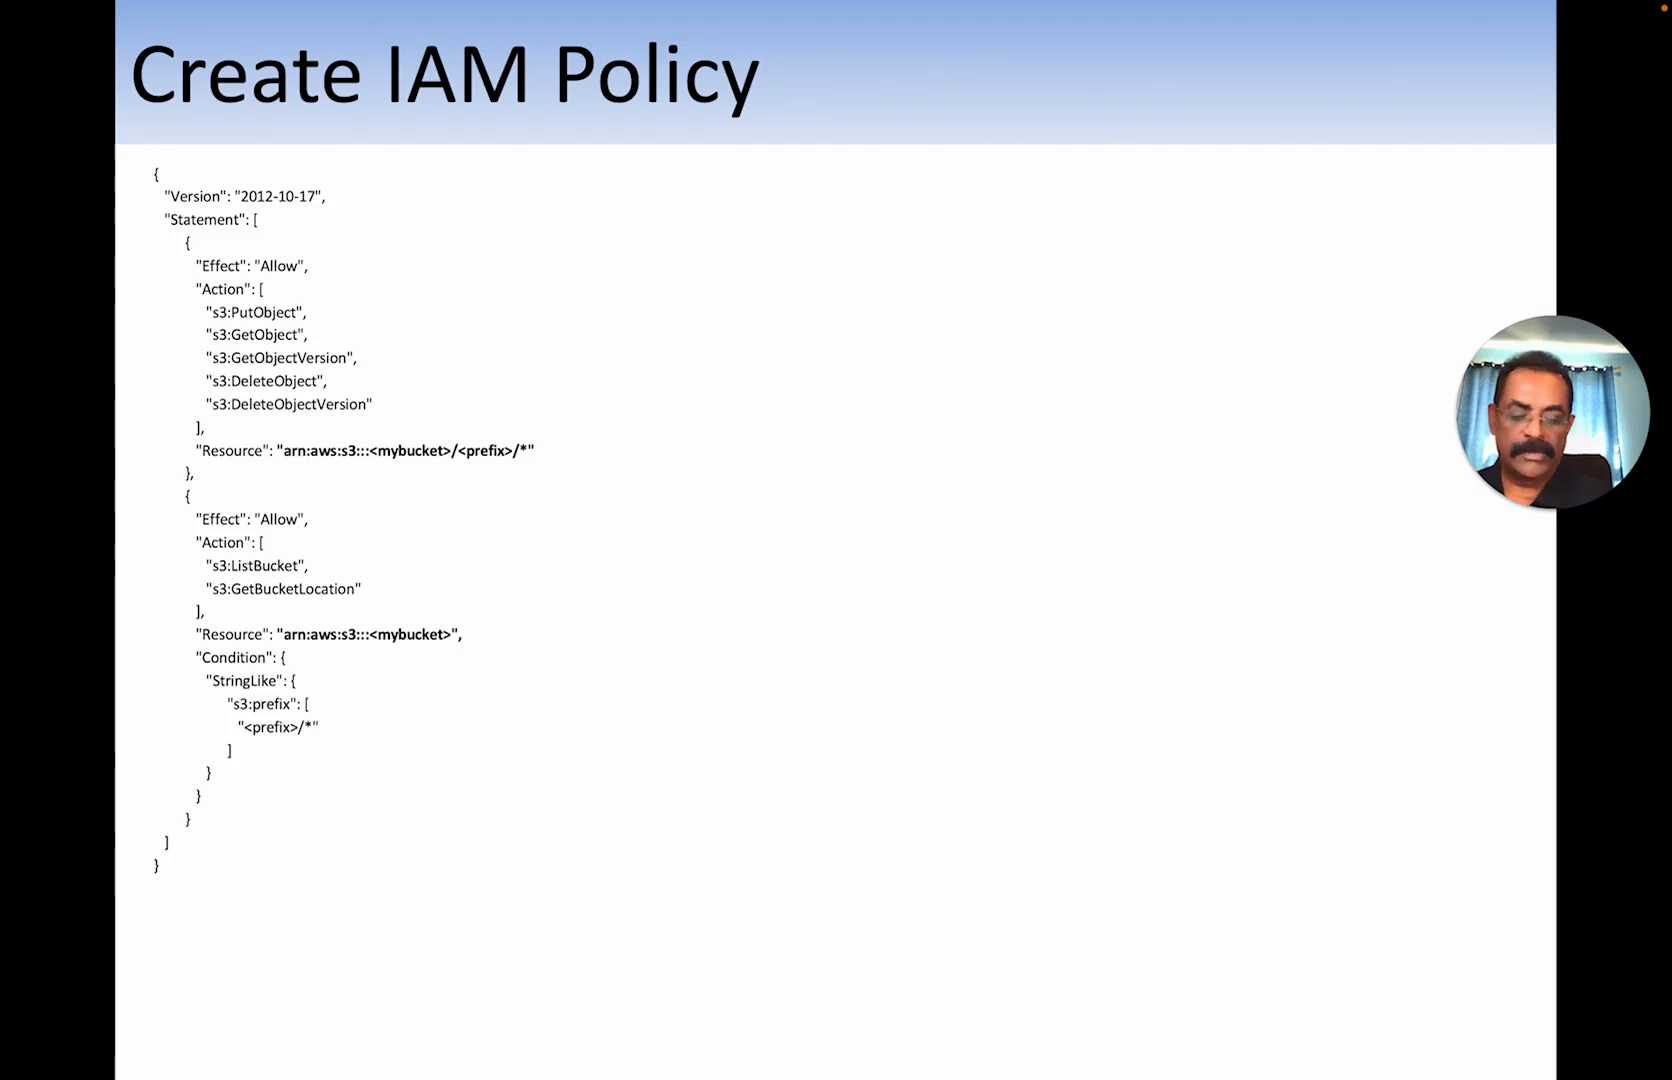
key(Right)
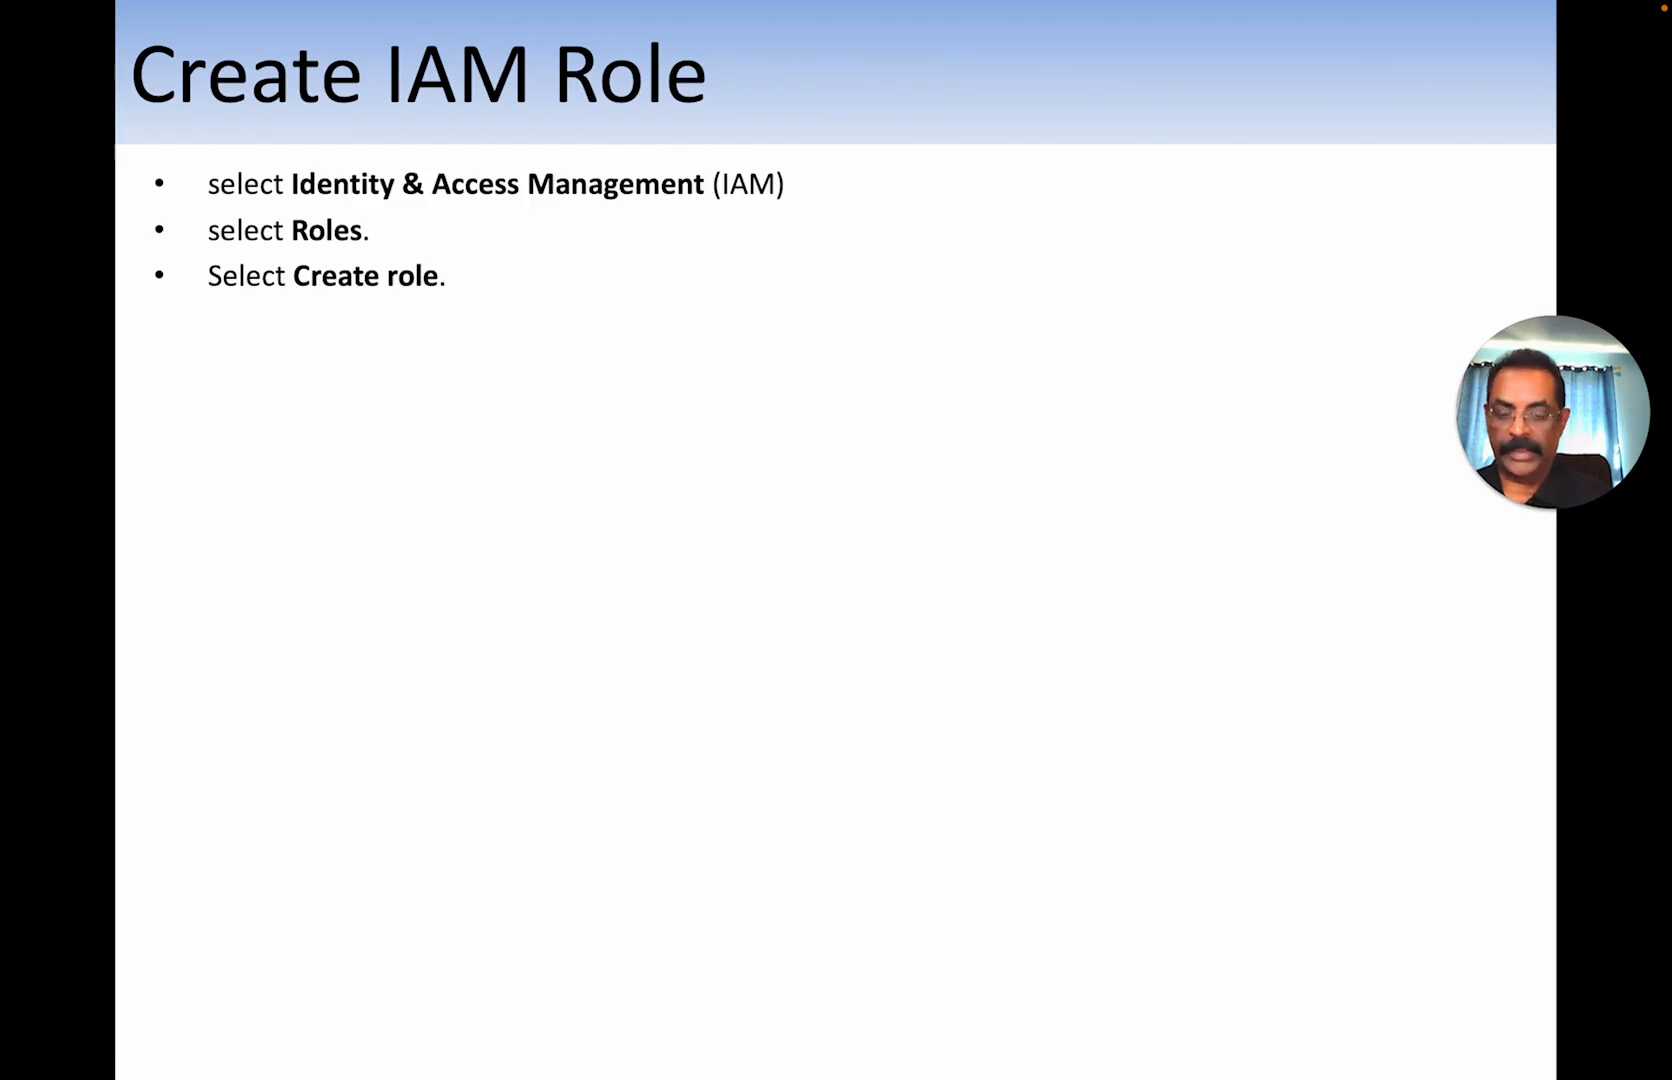
key(Right)
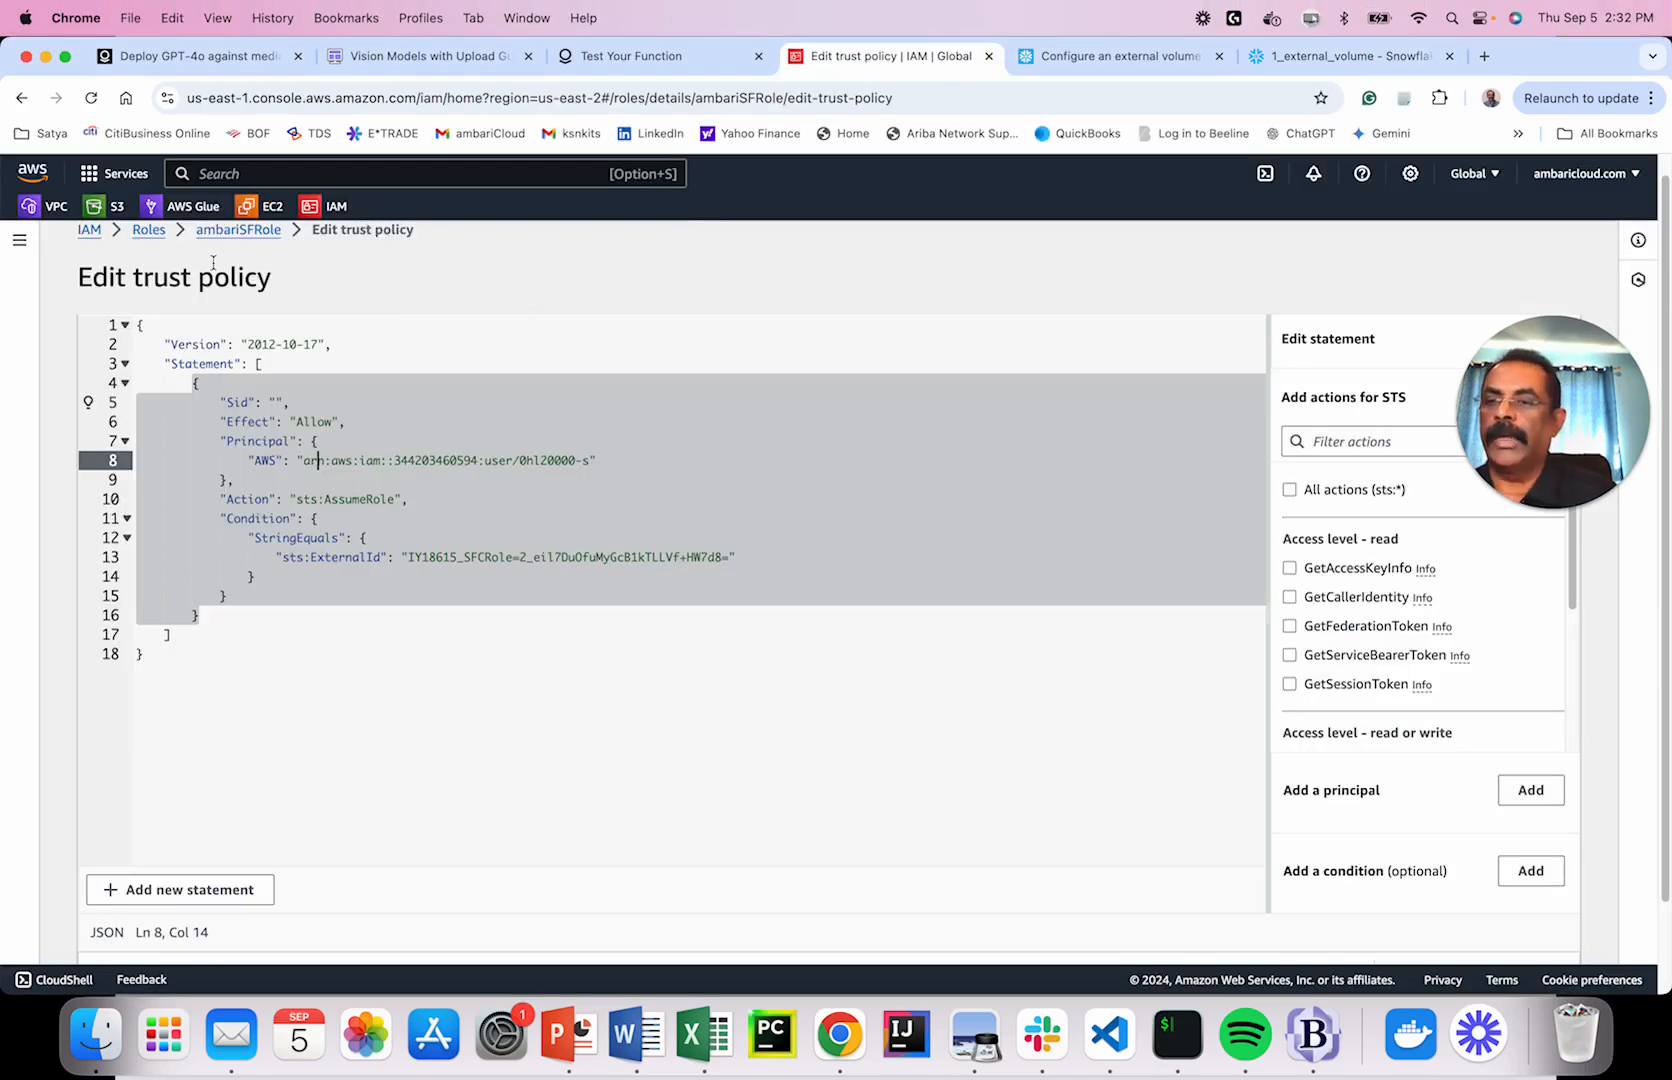
Start a new IAM role trusting Another AWS account, leaving Account ID blank, then return to the Snowflake worksheet.
click(336, 206)
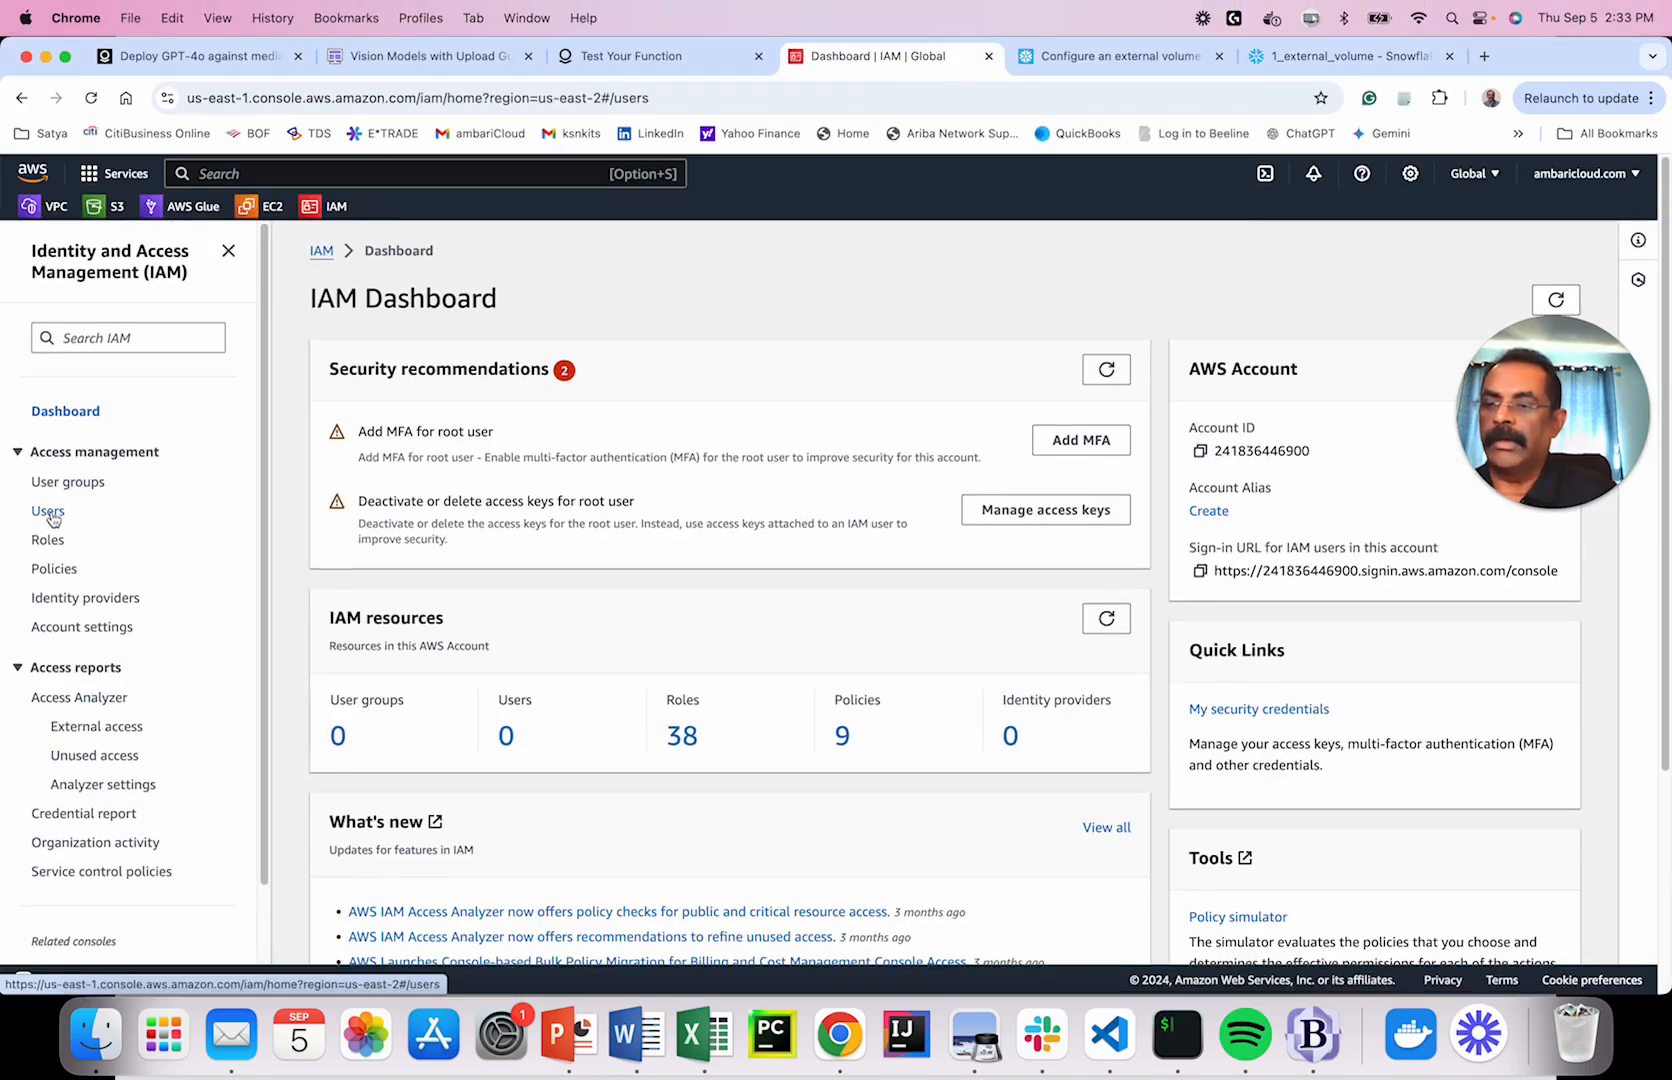
click(45, 511)
click(52, 540)
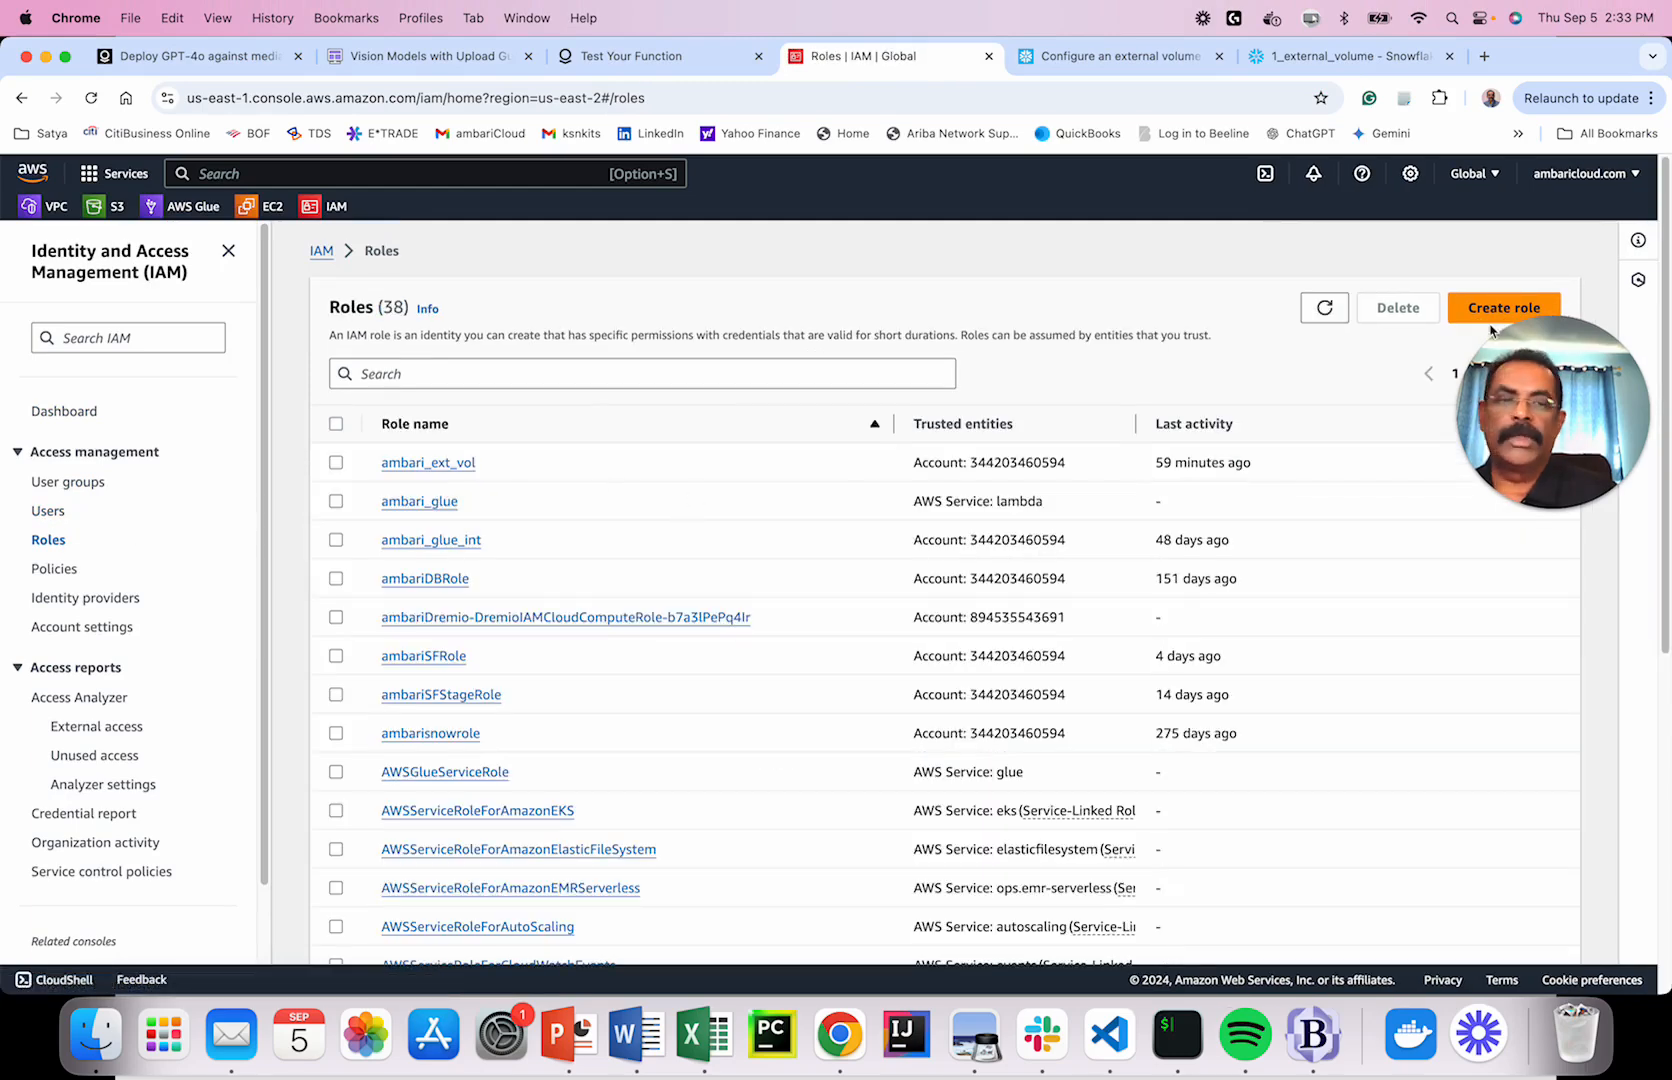
click(1473, 311)
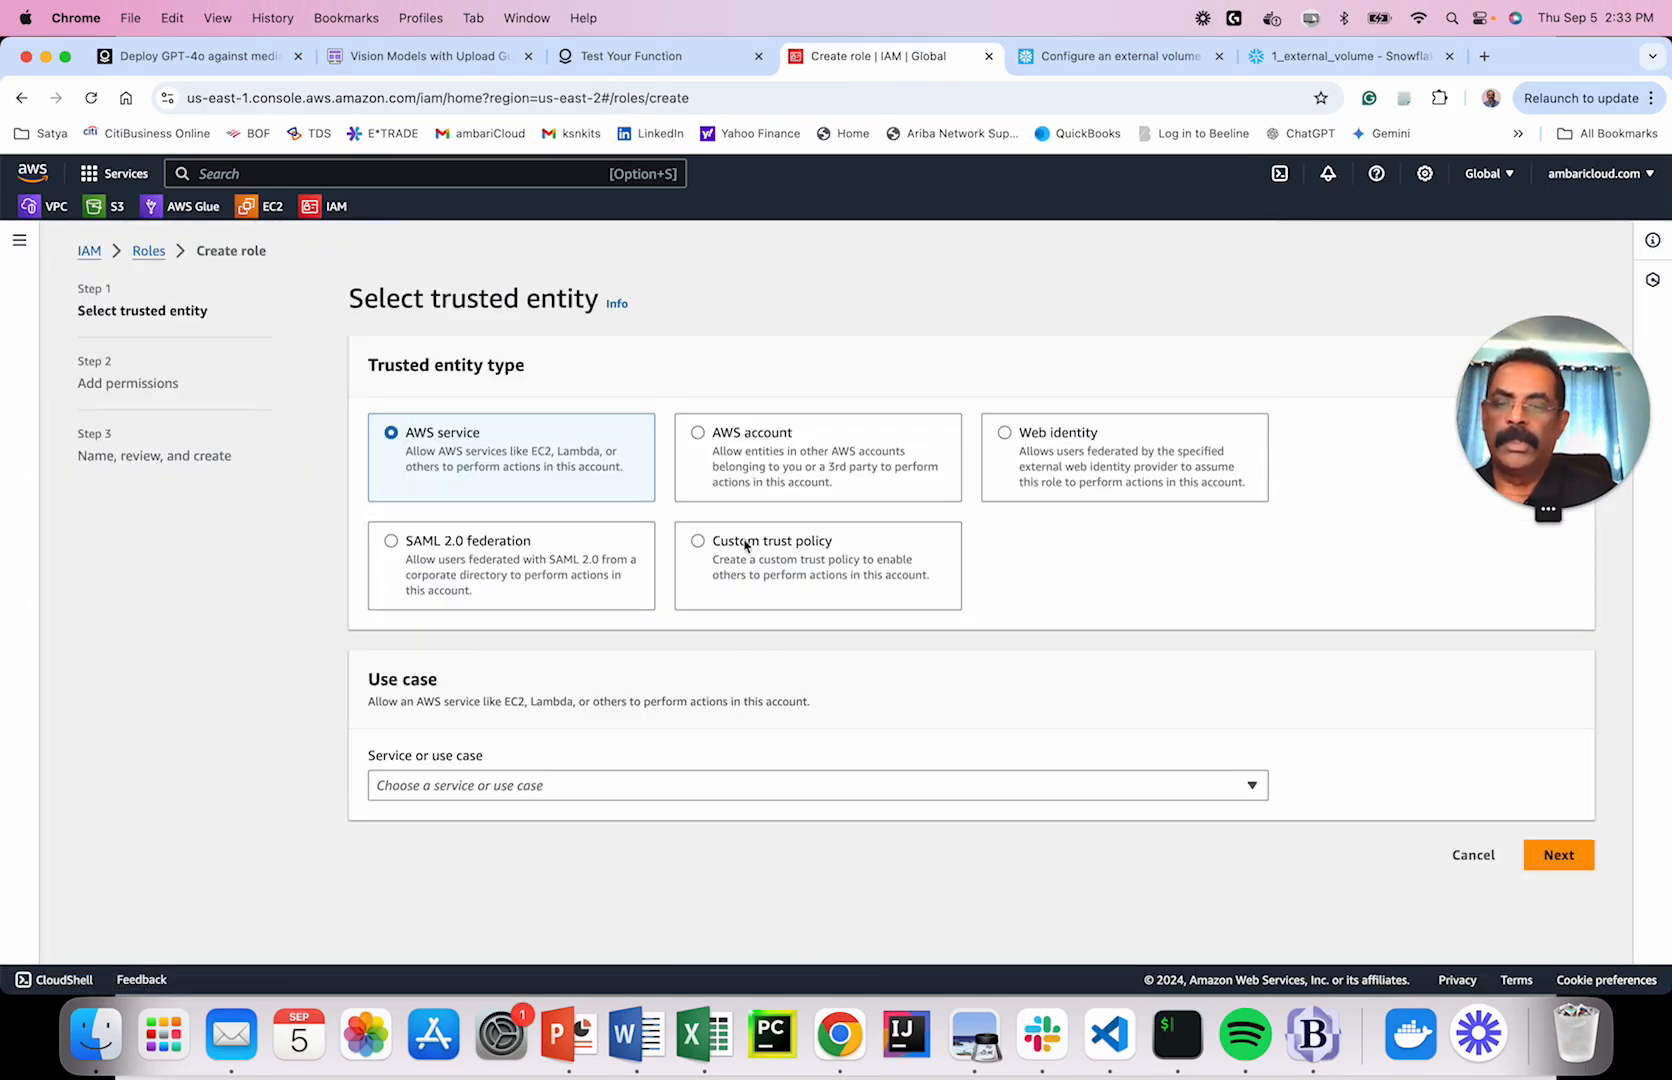
click(760, 441)
click(442, 782)
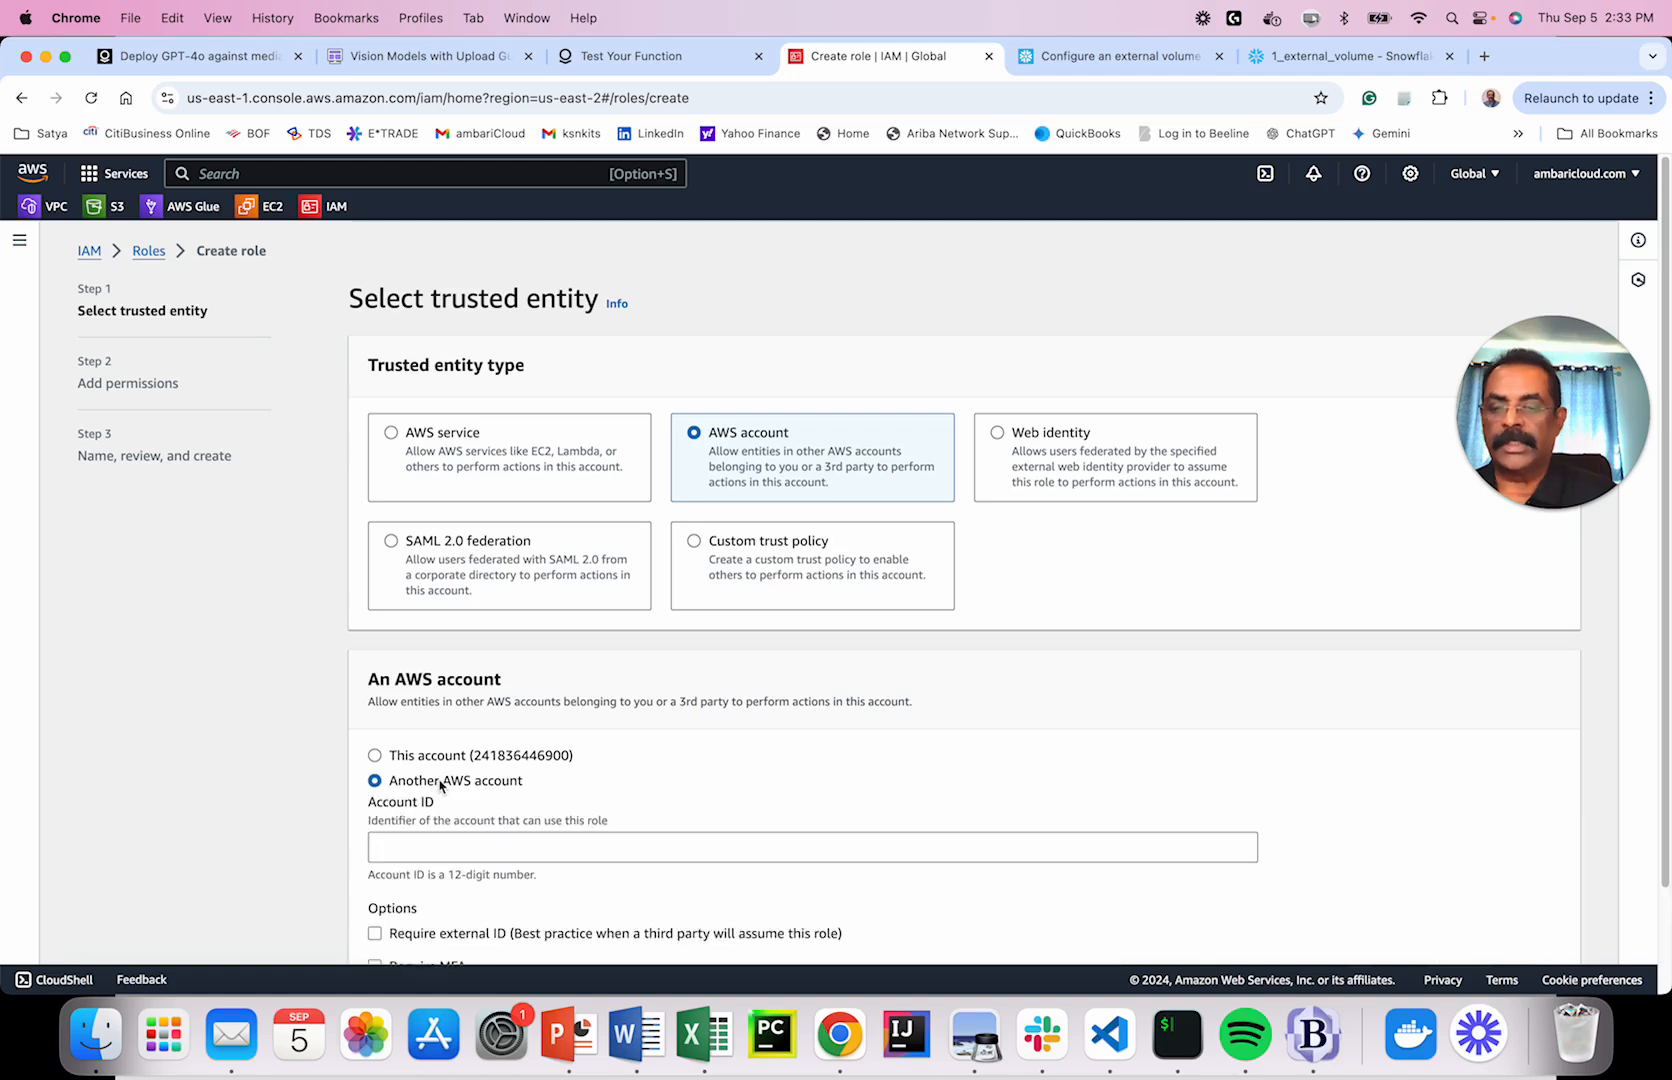
click(524, 848)
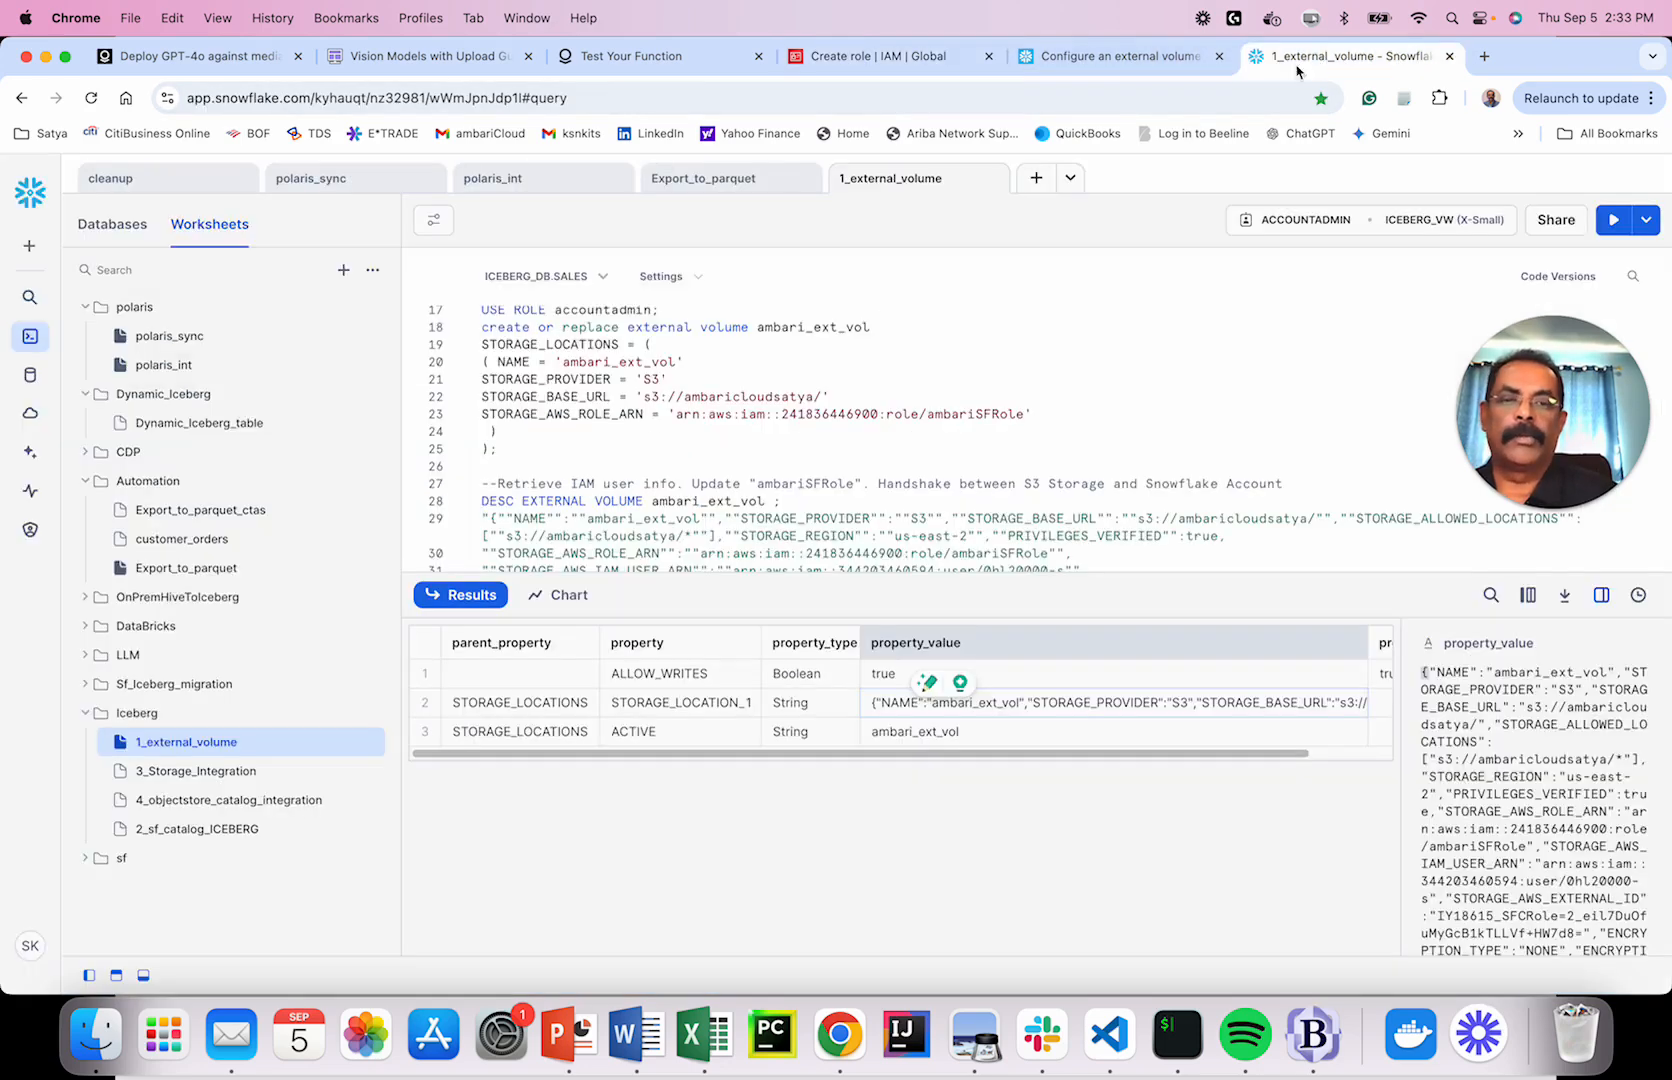
click(1300, 58)
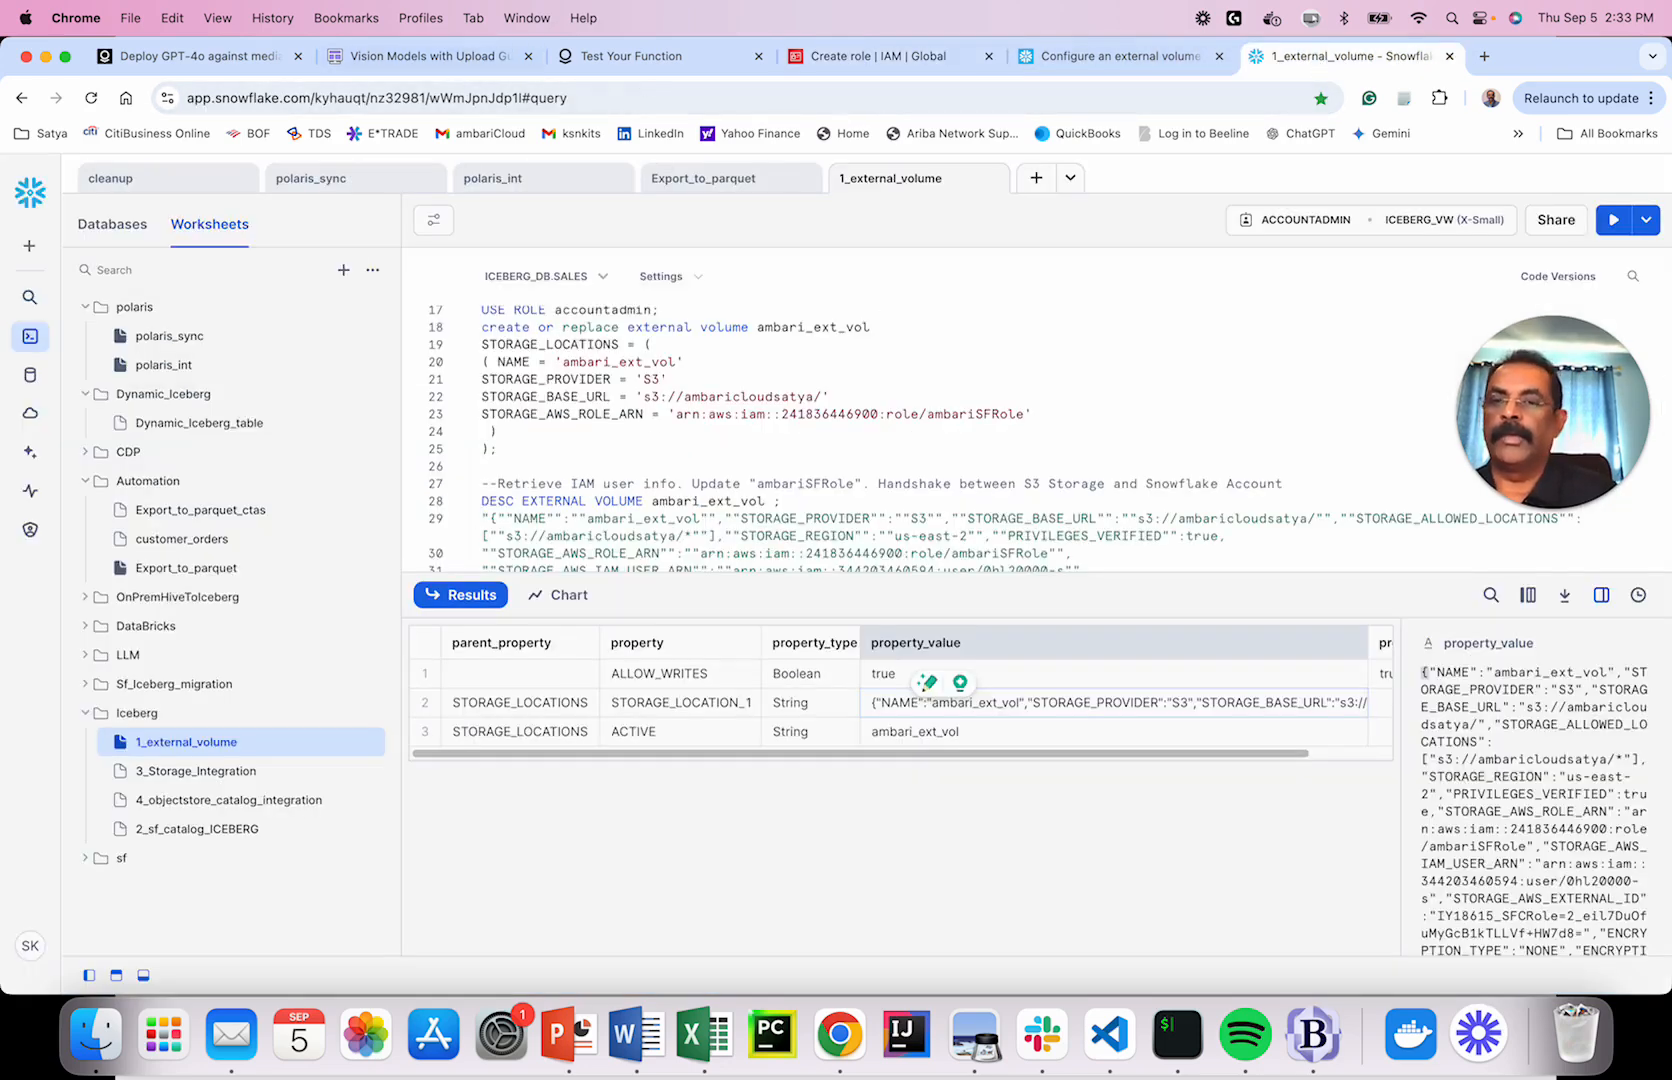
Reveal the Account ID bullet and the note that the trust relationship is modified later for Snowflake access.
click(568, 1033)
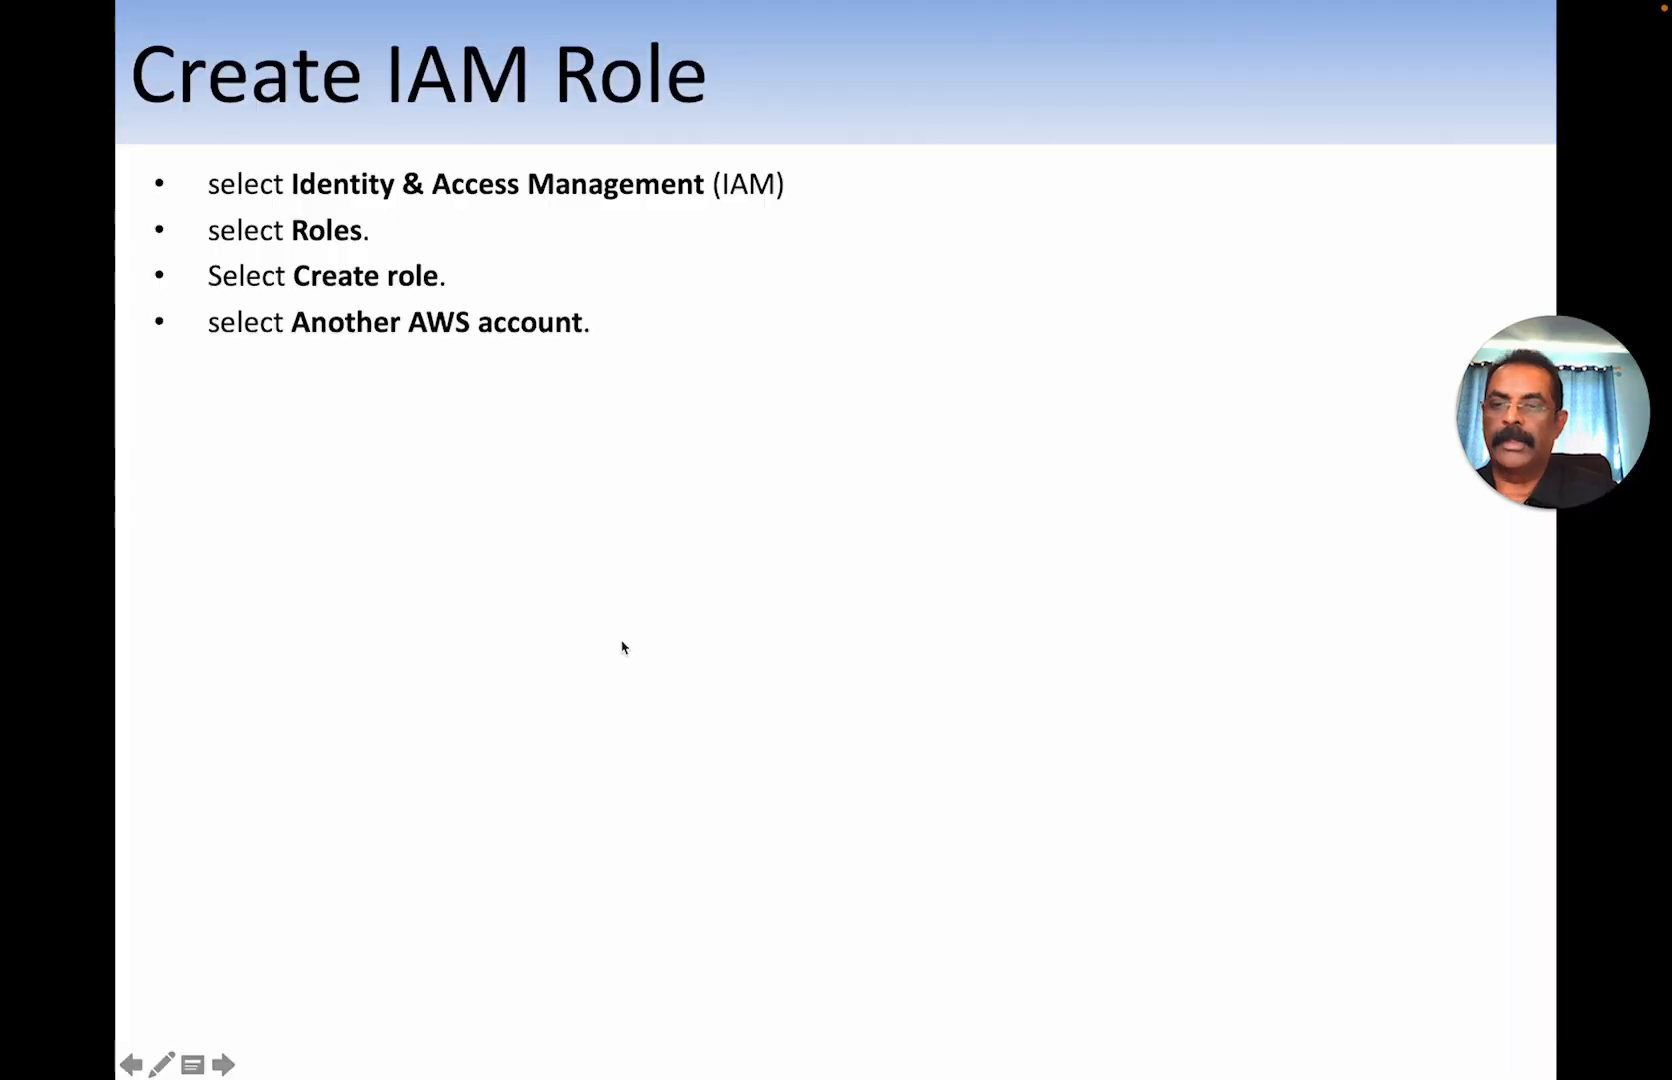
click(550, 416)
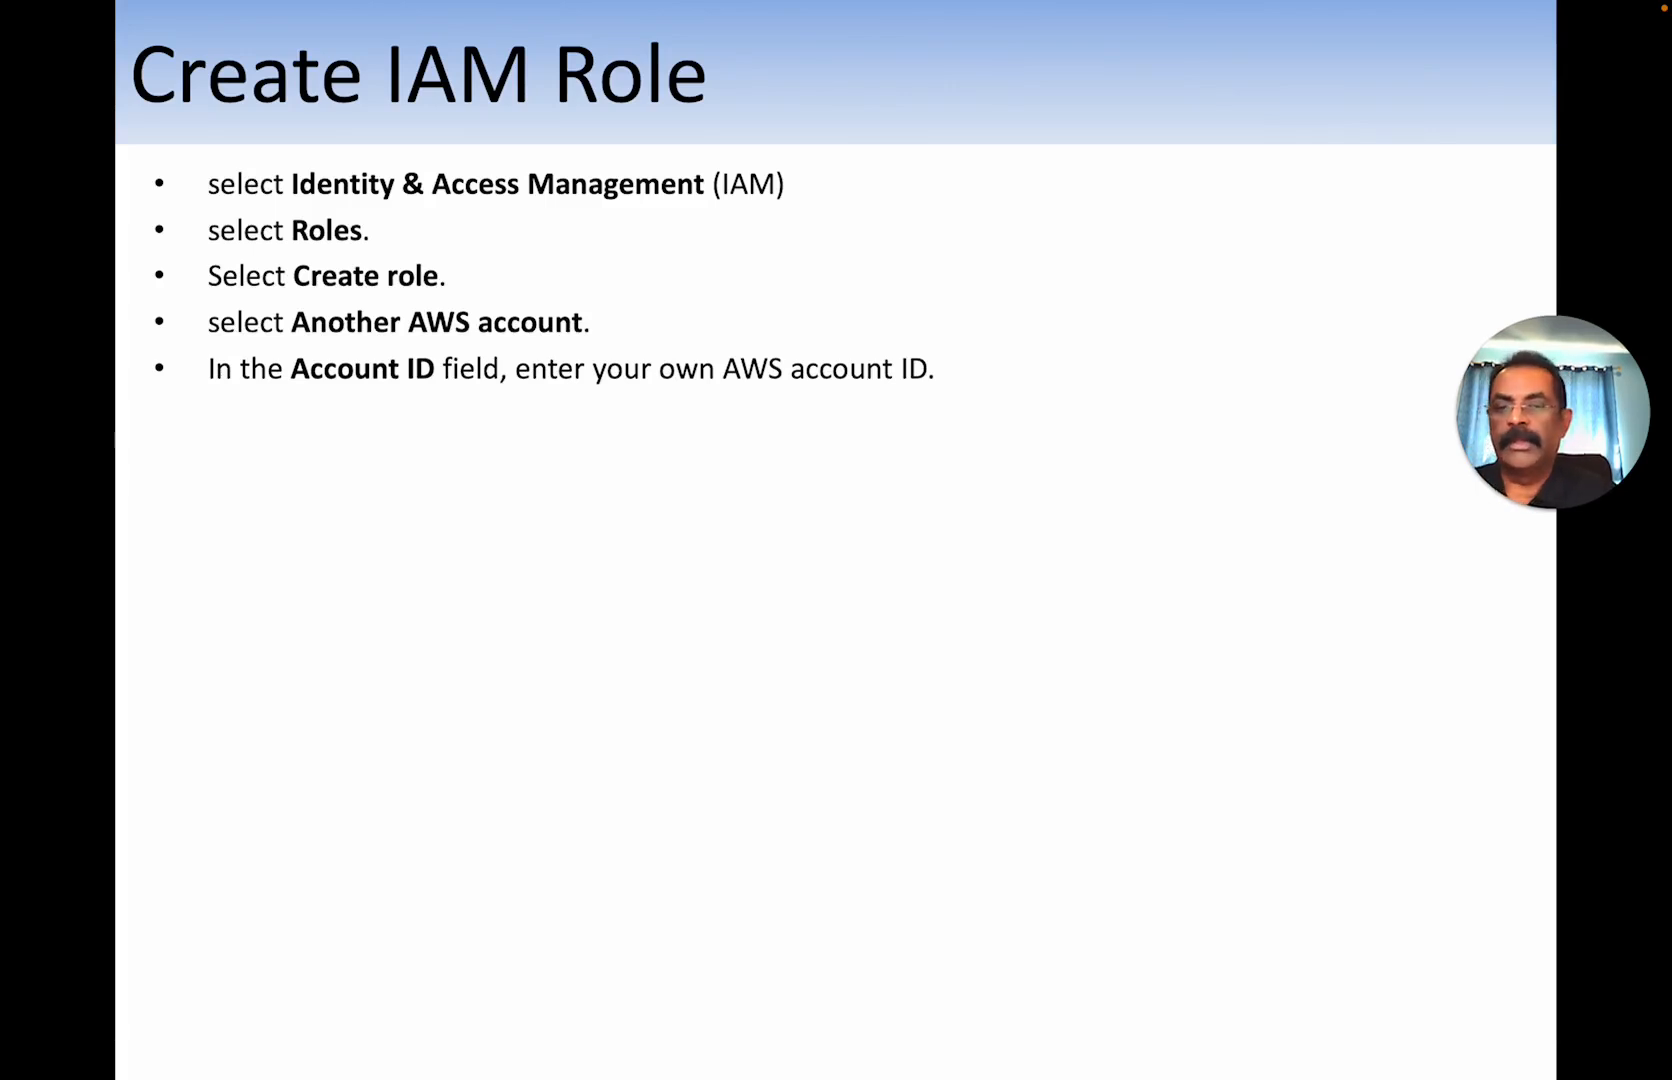
key(super+Tab)
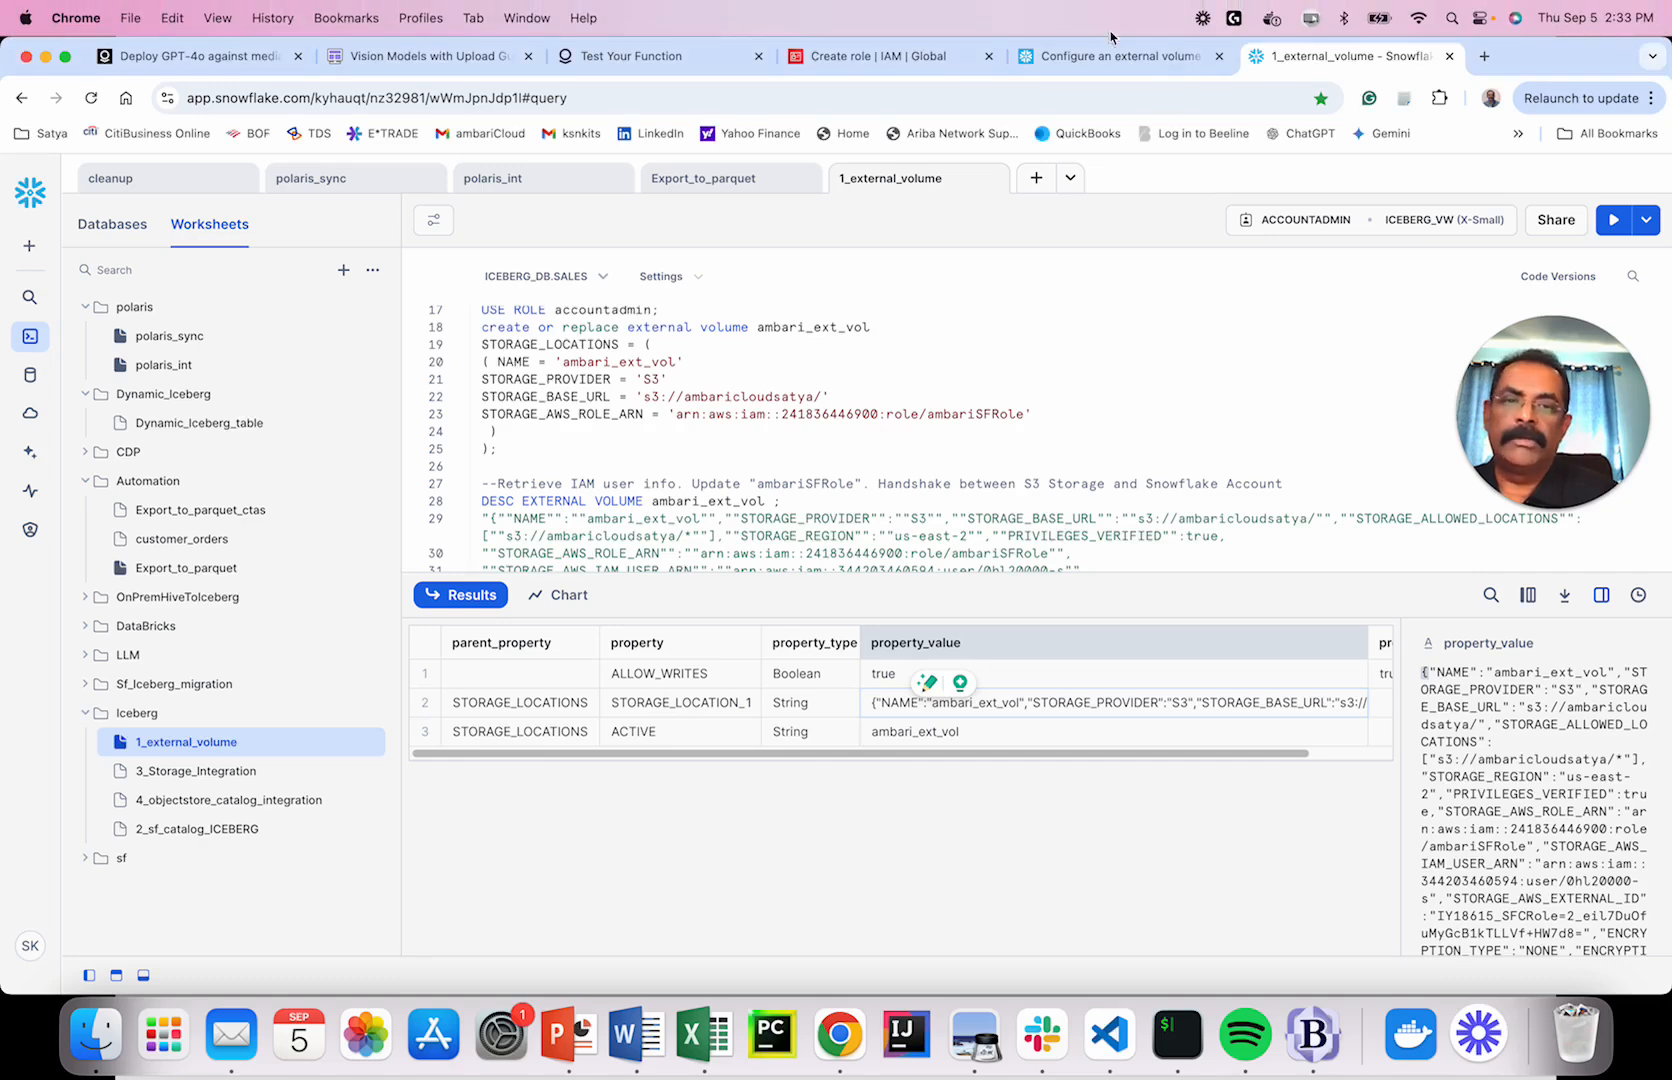
click(1100, 58)
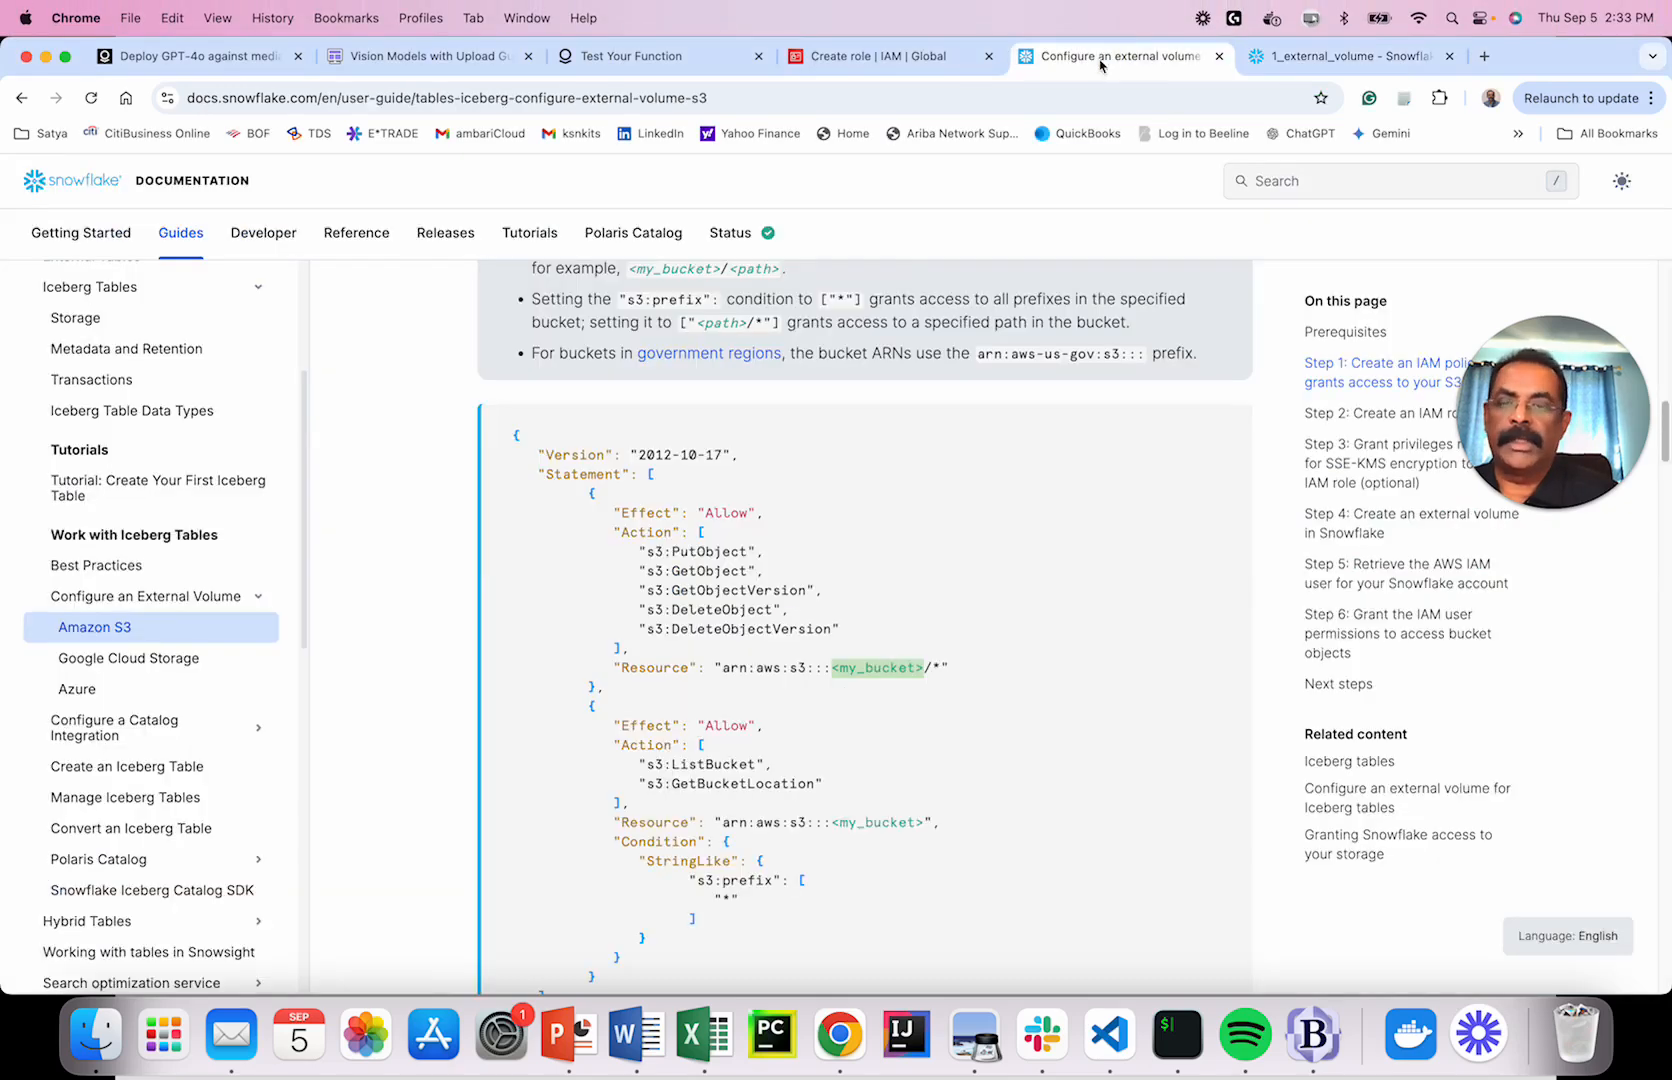
click(879, 58)
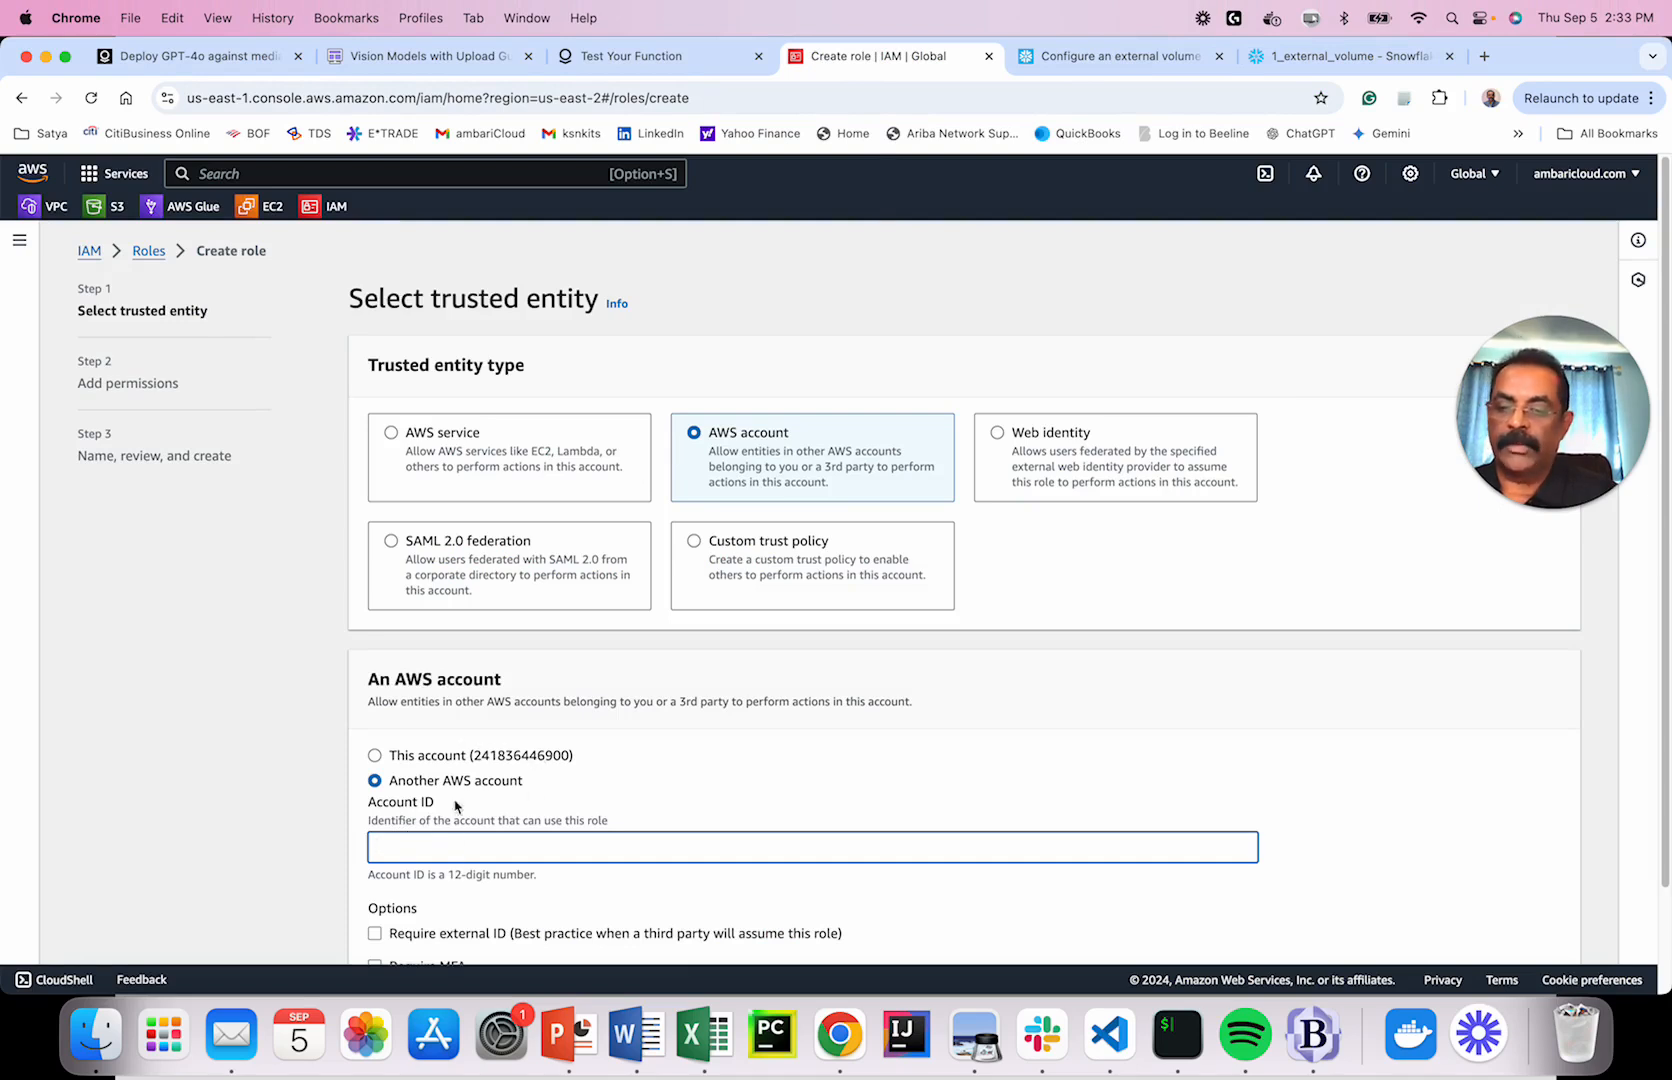
click(1348, 57)
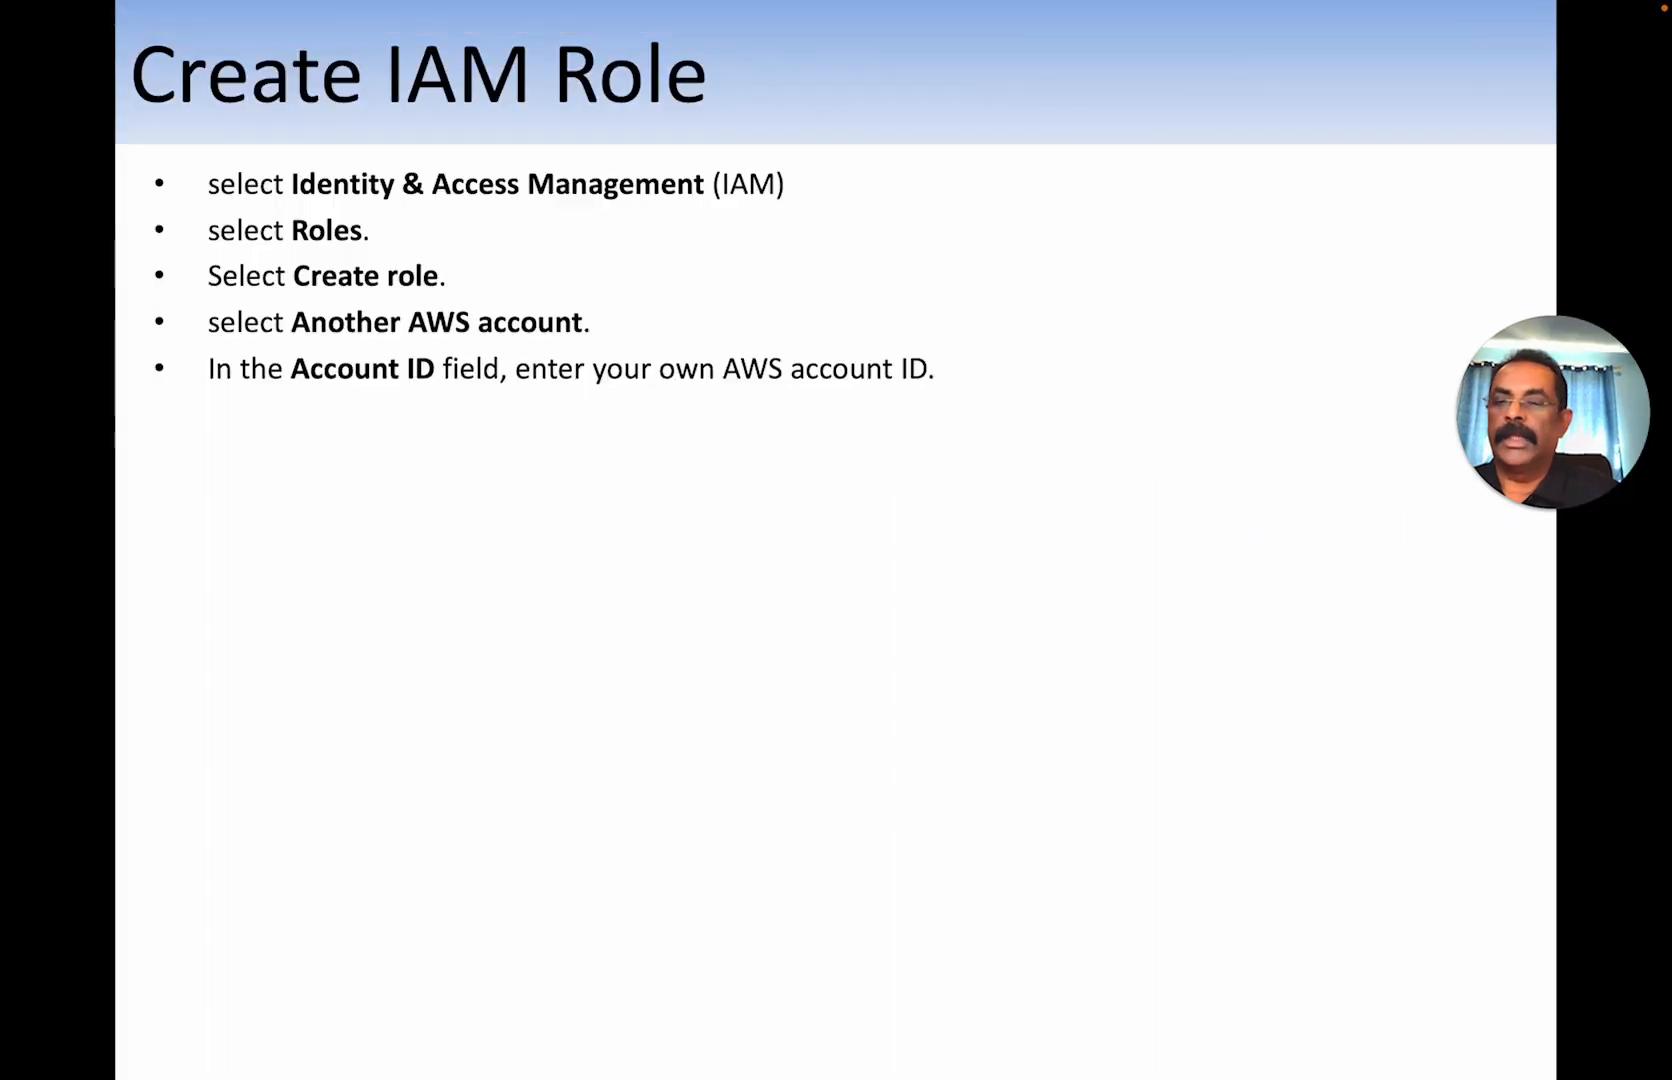
key(Right)
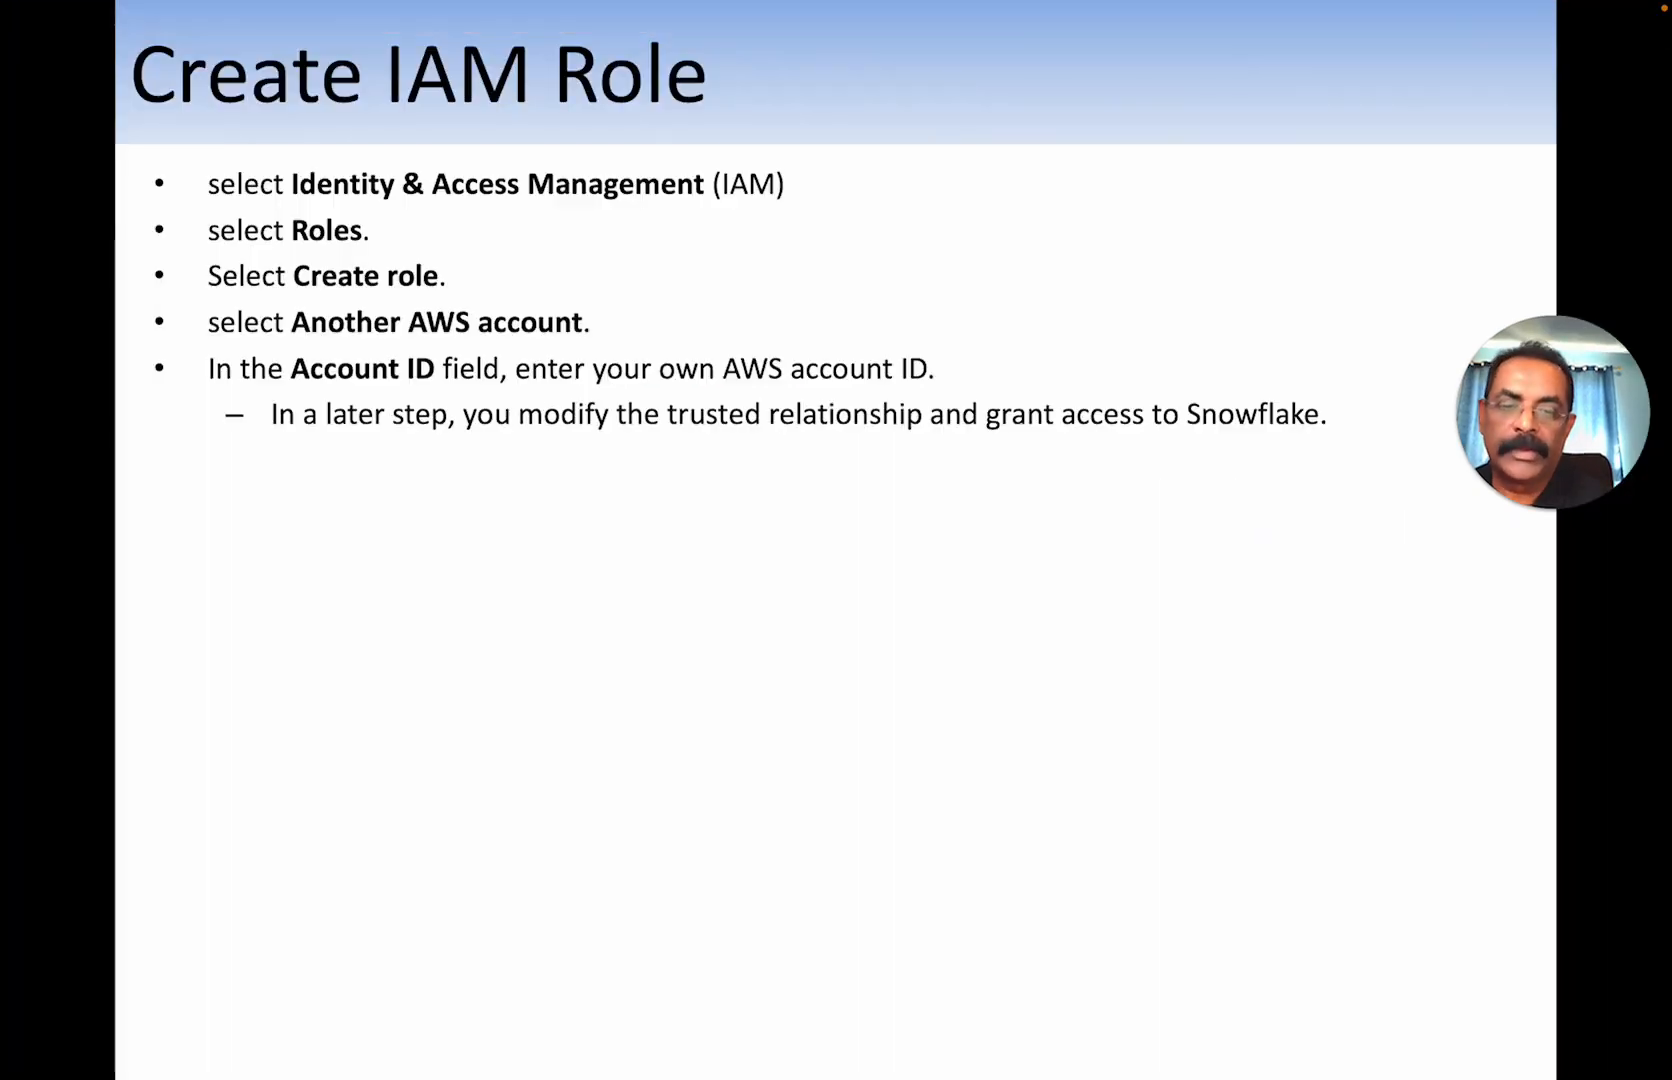